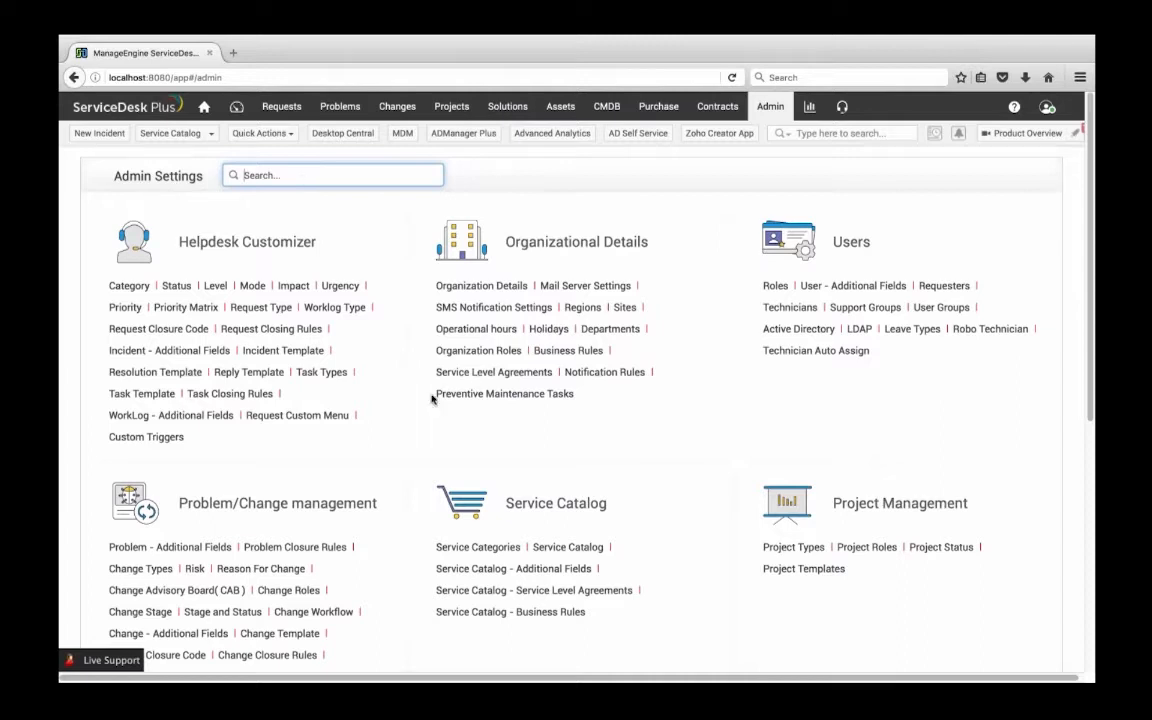
# Start a new IT service category in the admin settings and name it Hardware
pyautogui.click(496, 548)
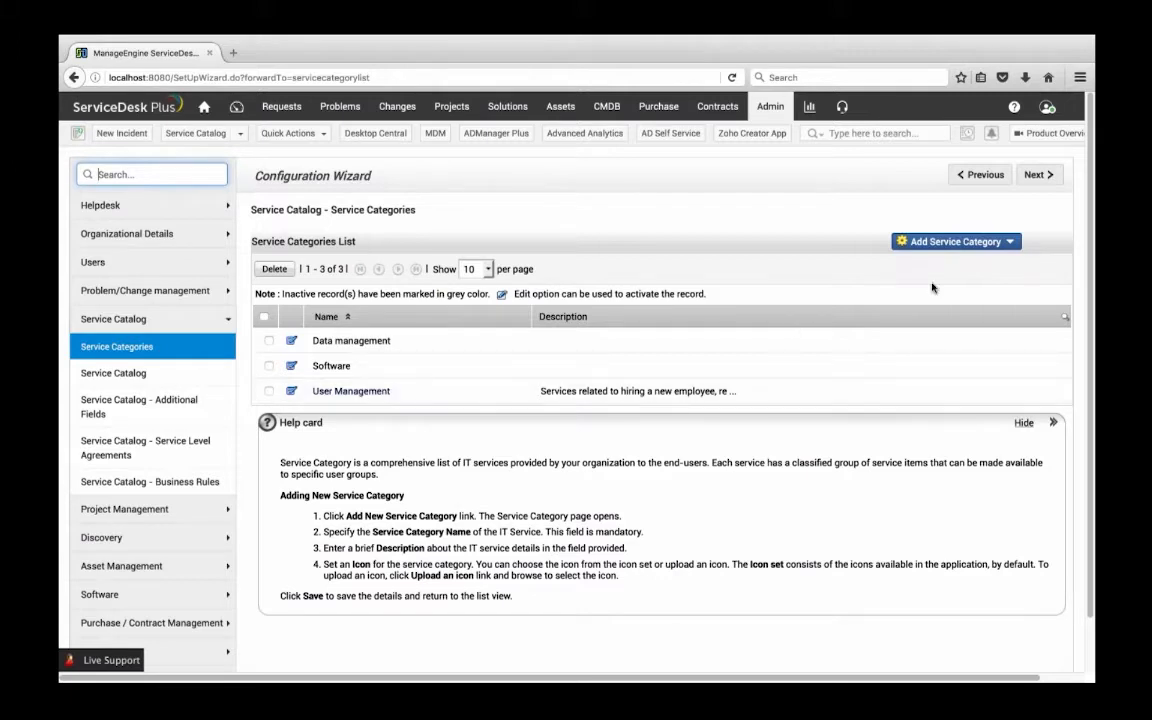
pyautogui.click(952, 242)
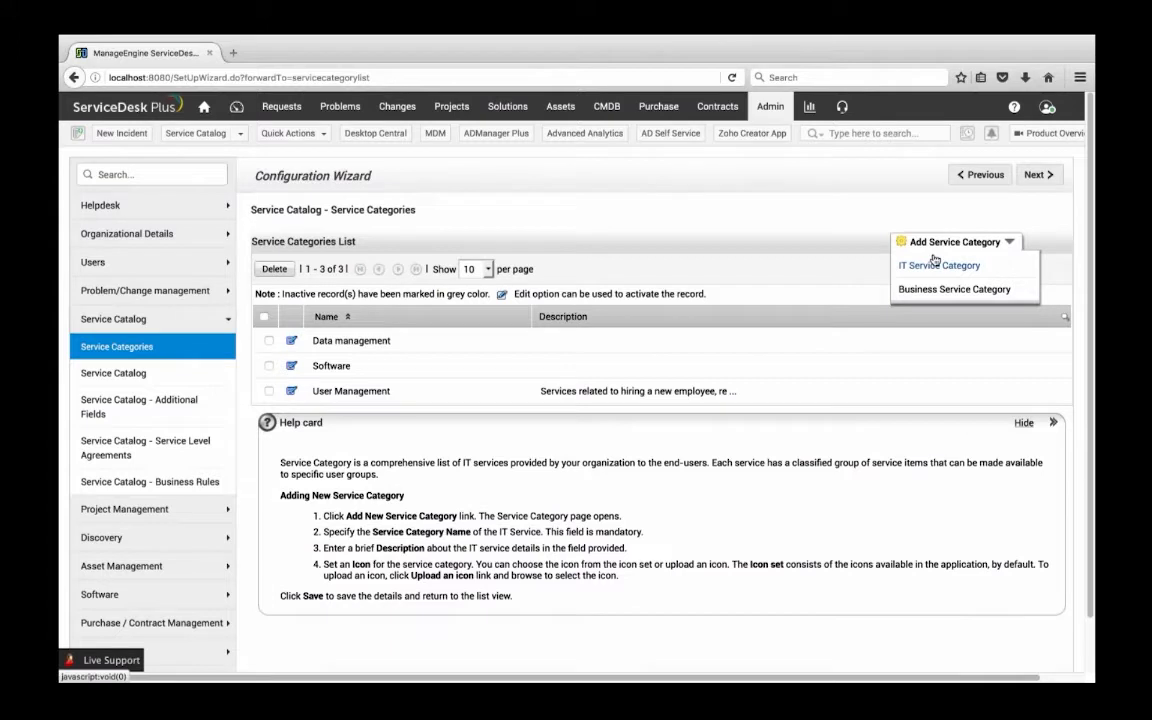
pyautogui.click(932, 266)
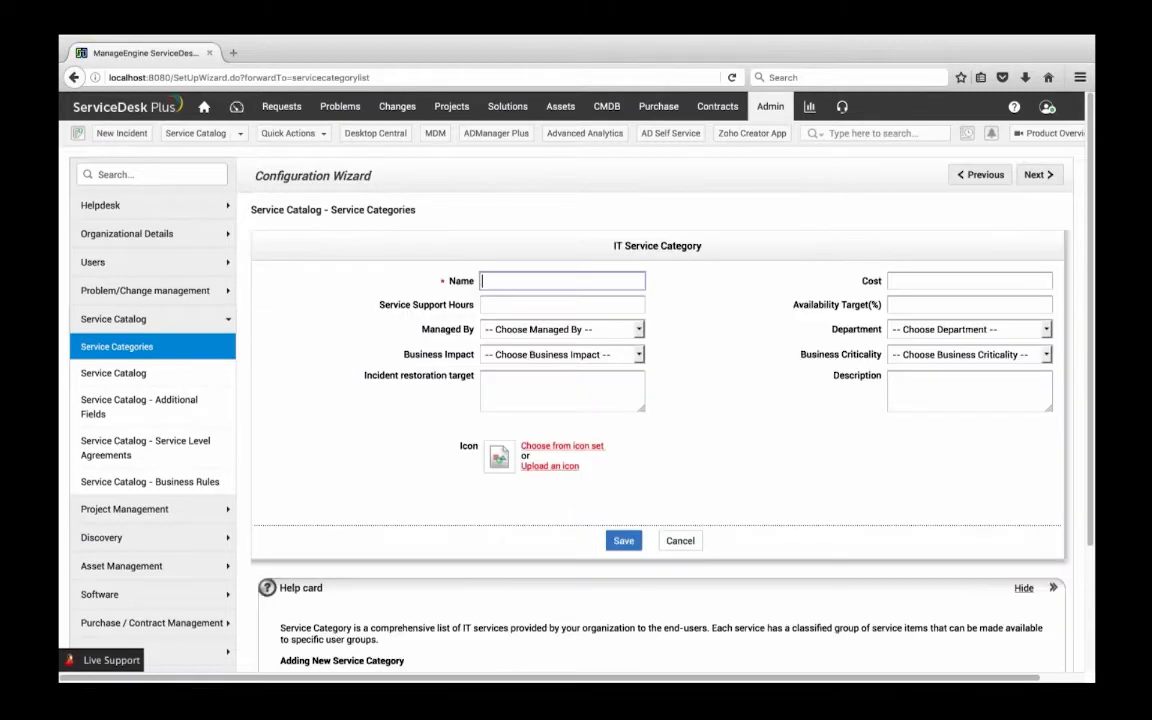
pyautogui.write('Hardware')
# Set the category's service support hours to 24*7, assign the person managing it, and save the category
pyautogui.click(522, 308)
pyautogui.write('24*7')
pyautogui.click(506, 338)
pyautogui.click(530, 375)
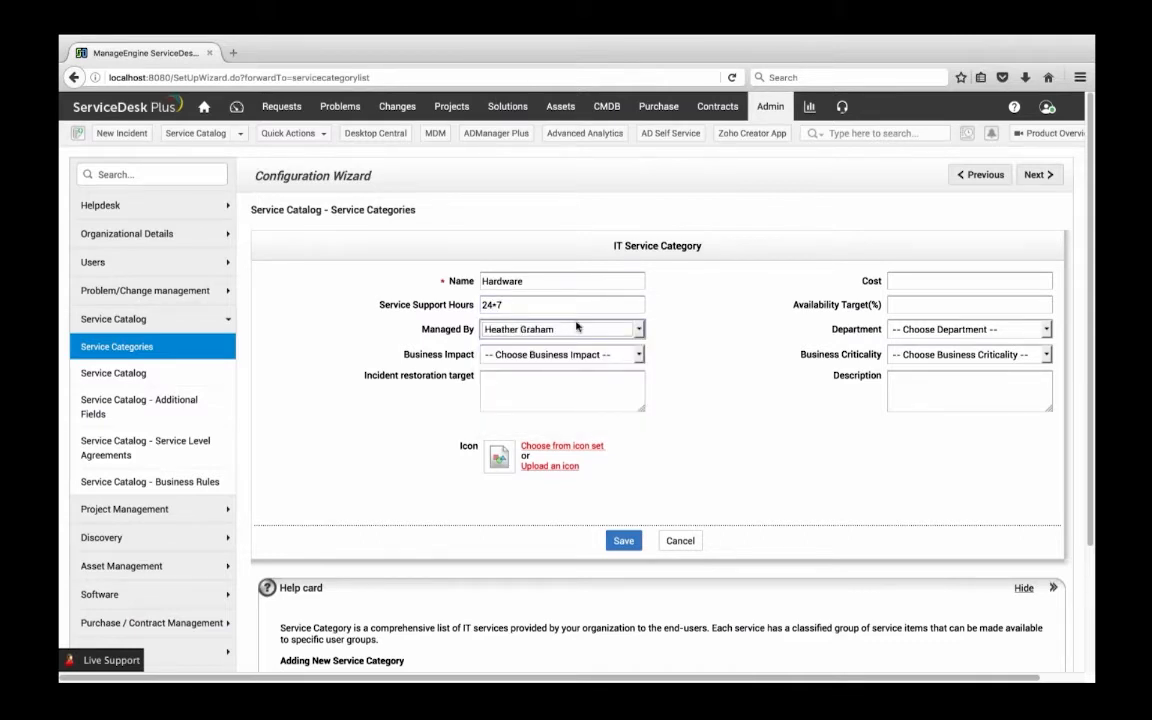
pyautogui.scroll(-1, 634, 323)
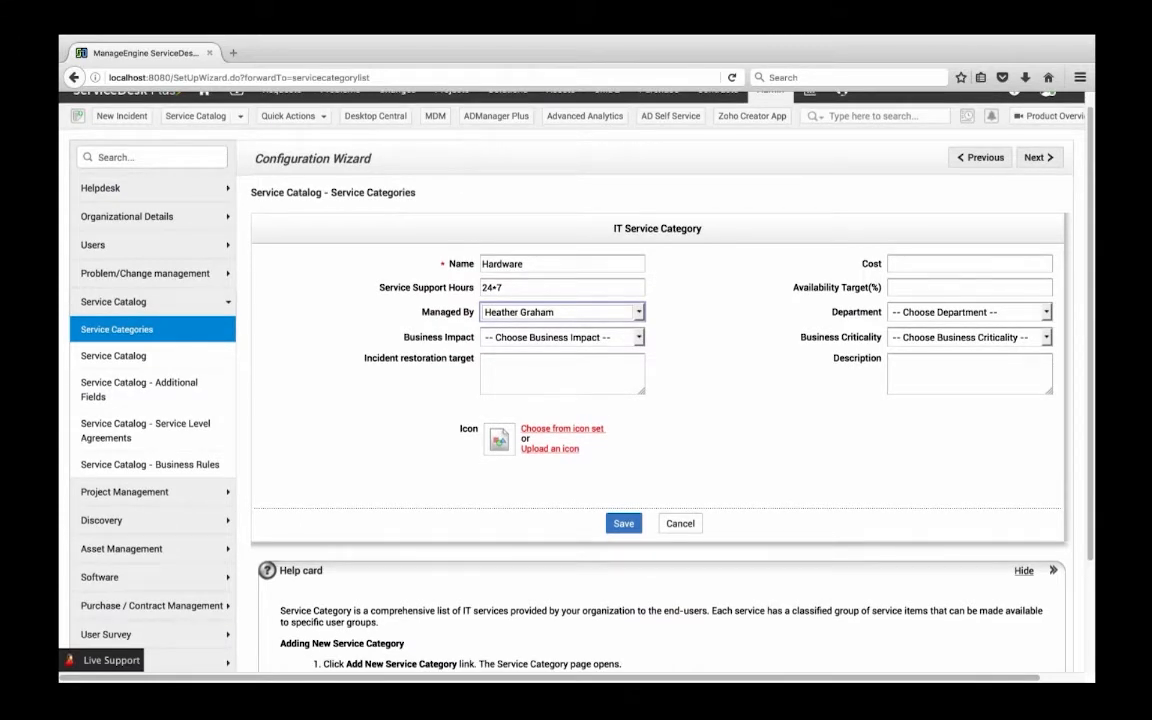
pyautogui.click(622, 523)
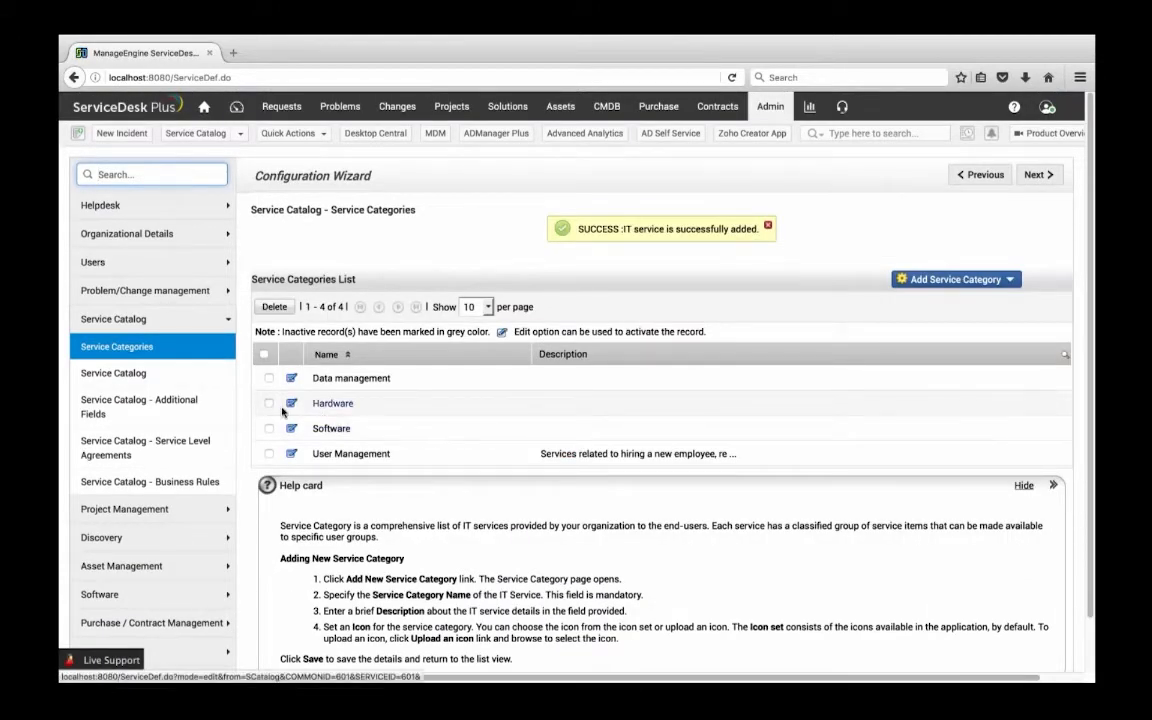
# Add a service under the Hardware category in the service catalog and name it "REQUEST FOR A MAC"
pyautogui.click(161, 379)
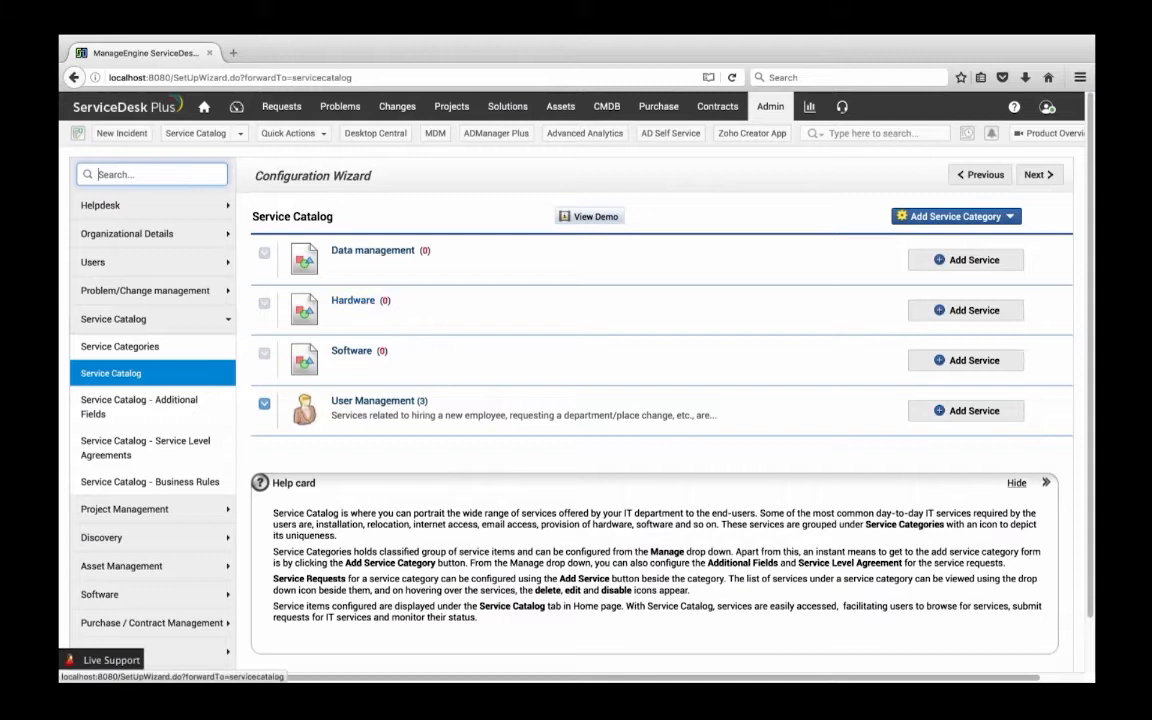
pyautogui.click(940, 312)
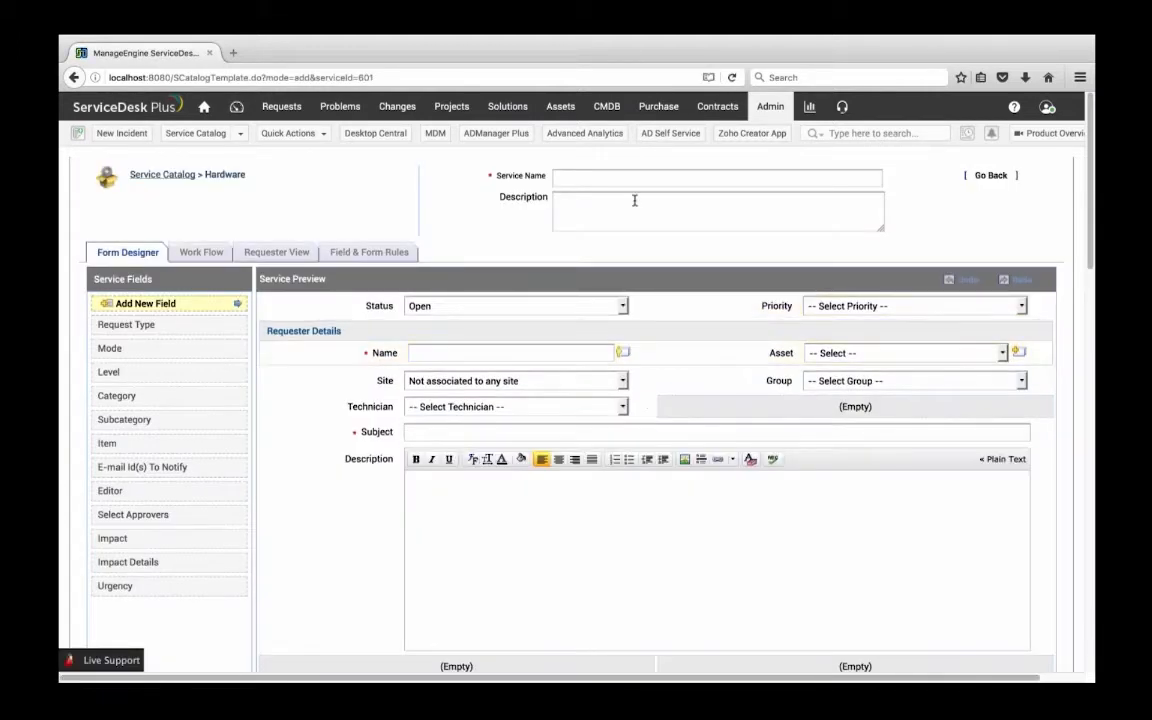
pyautogui.click(634, 179)
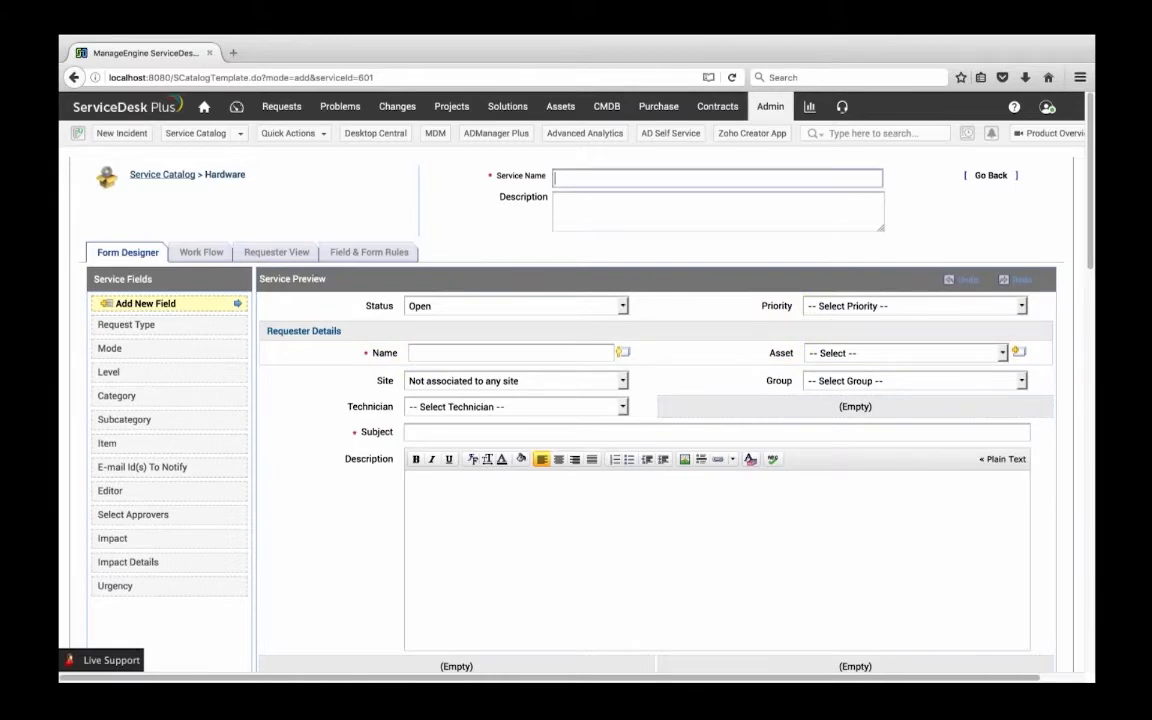
pyautogui.write('REQUEST FOR A MAC')
# Add a new single-line field labelled "tEST" to the form's requester details, between Name and Site, and save it
pyautogui.scroll(-1, 640, 380)
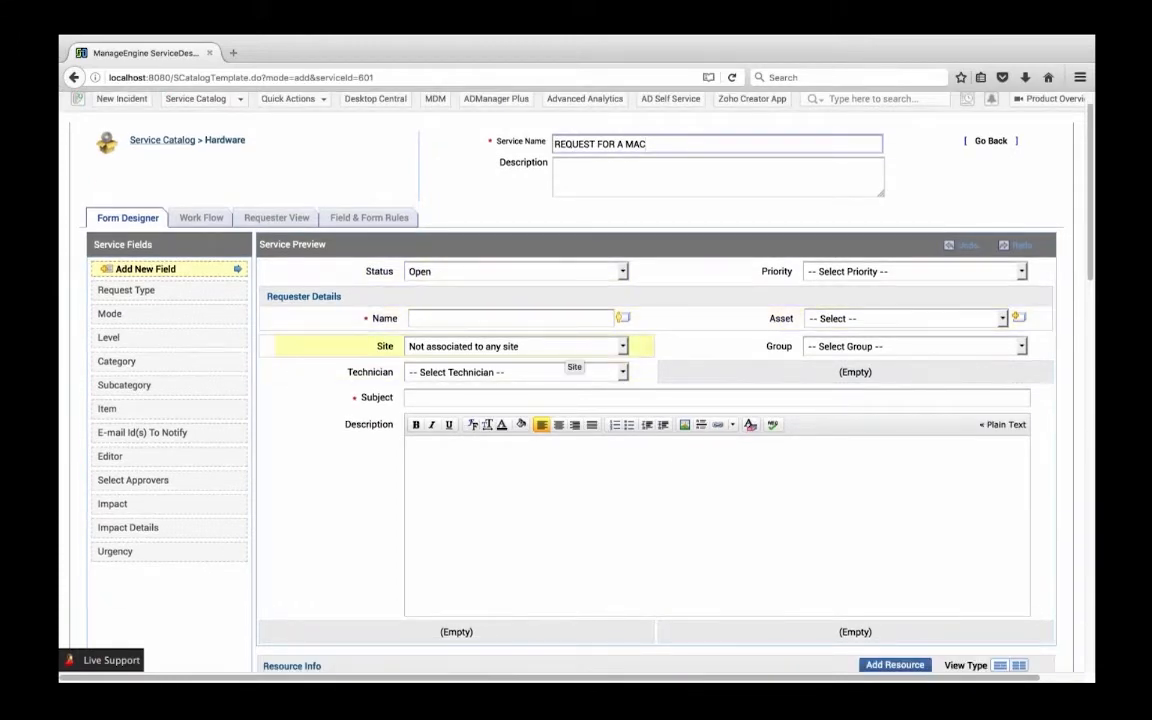
pyautogui.scroll(-1, 570, 298)
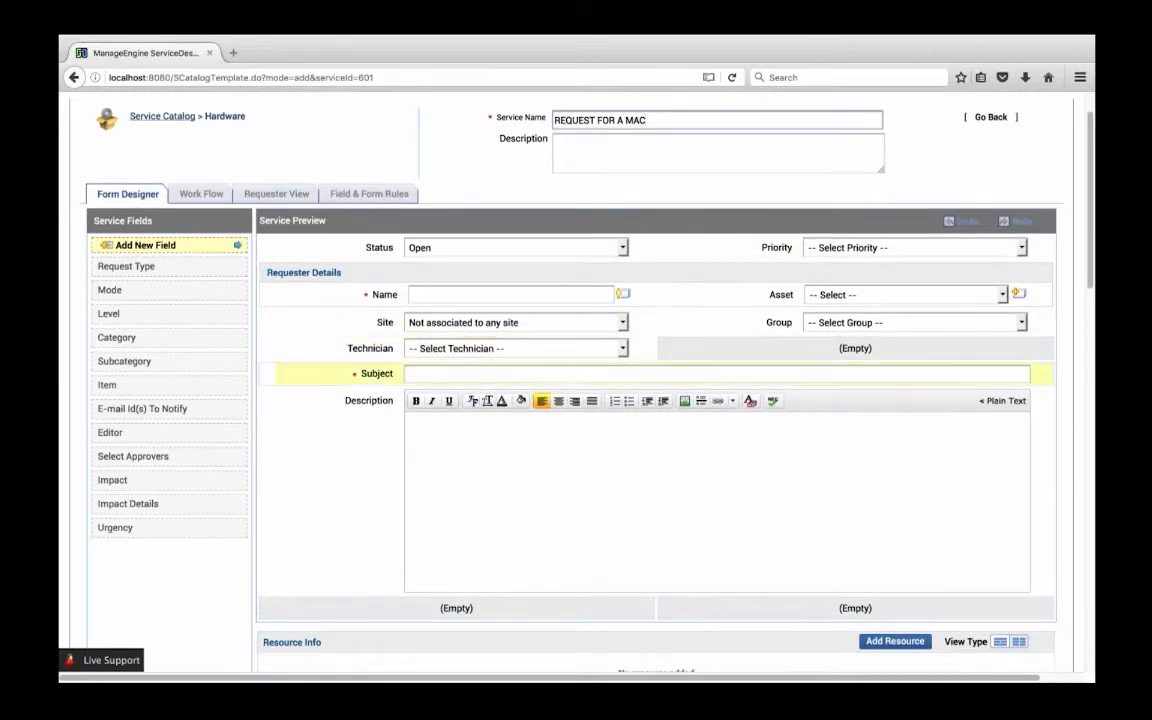
pyautogui.scroll(-1, 525, 365)
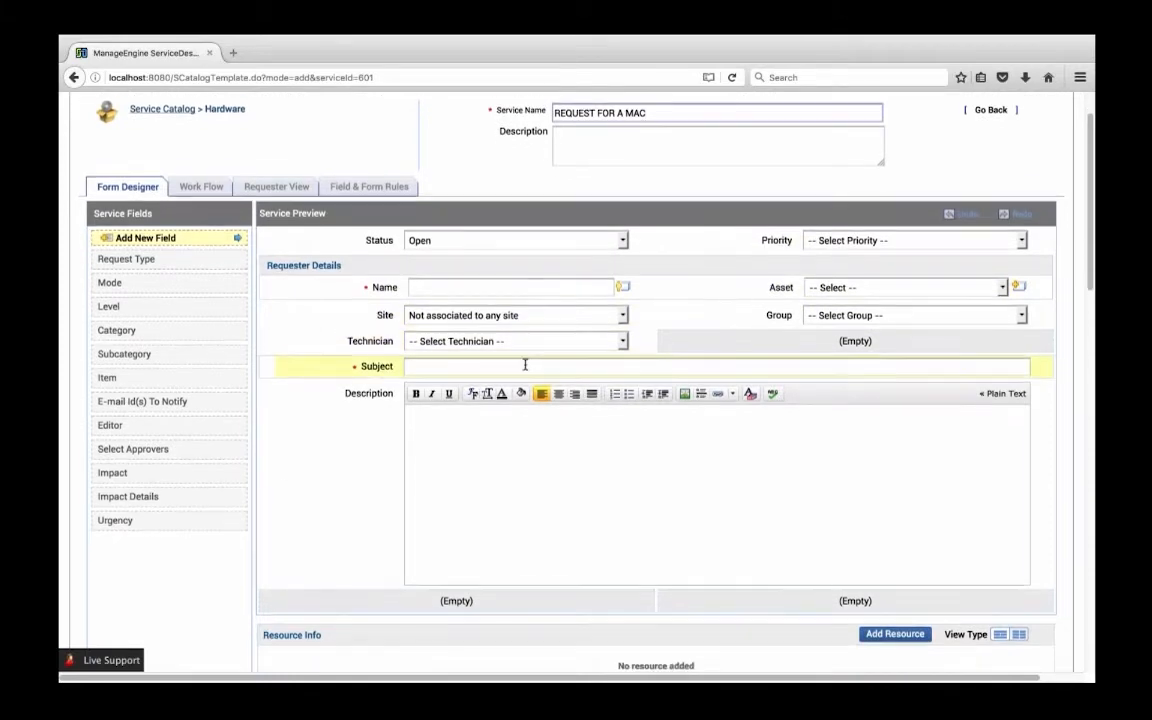
pyautogui.scroll(-1, 525, 365)
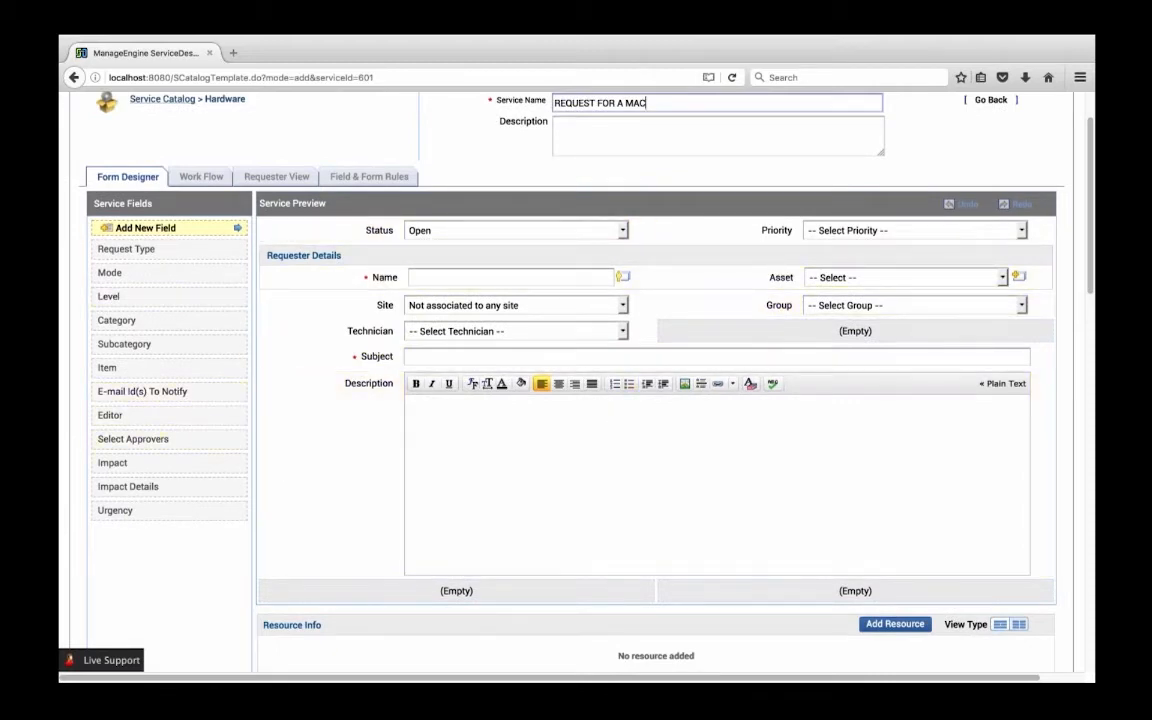
pyautogui.click(148, 229)
pyautogui.moveTo(148, 229); pyautogui.dragTo(385, 318)
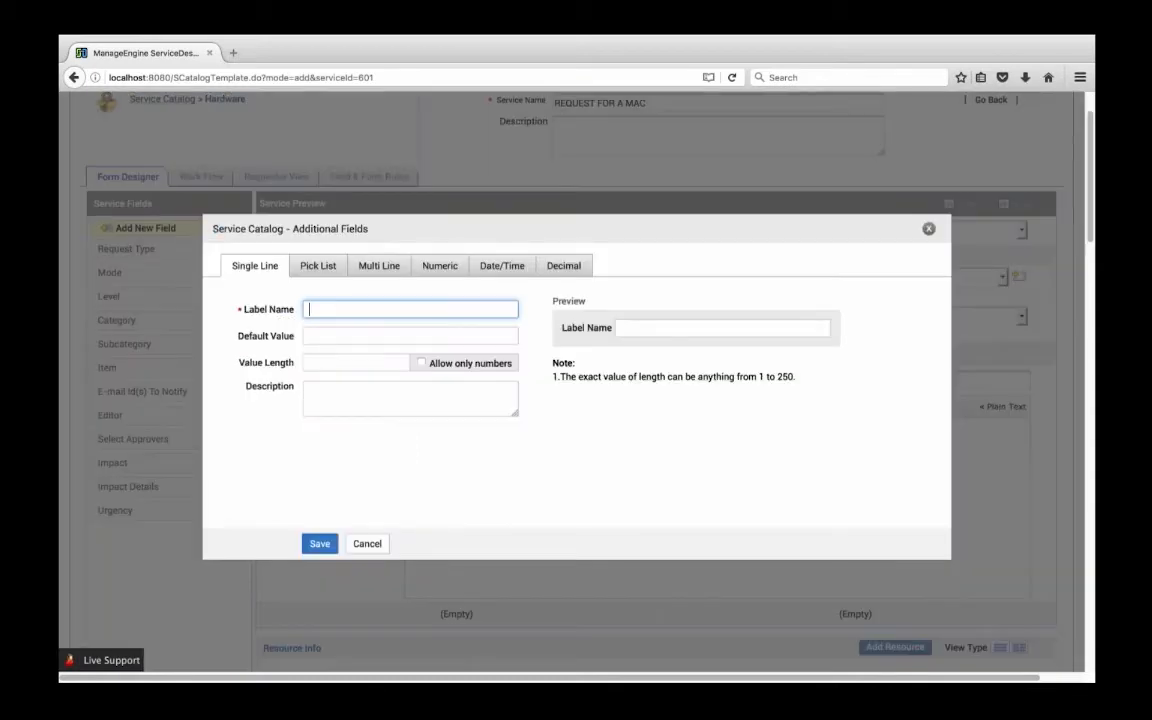
pyautogui.write('tEST')
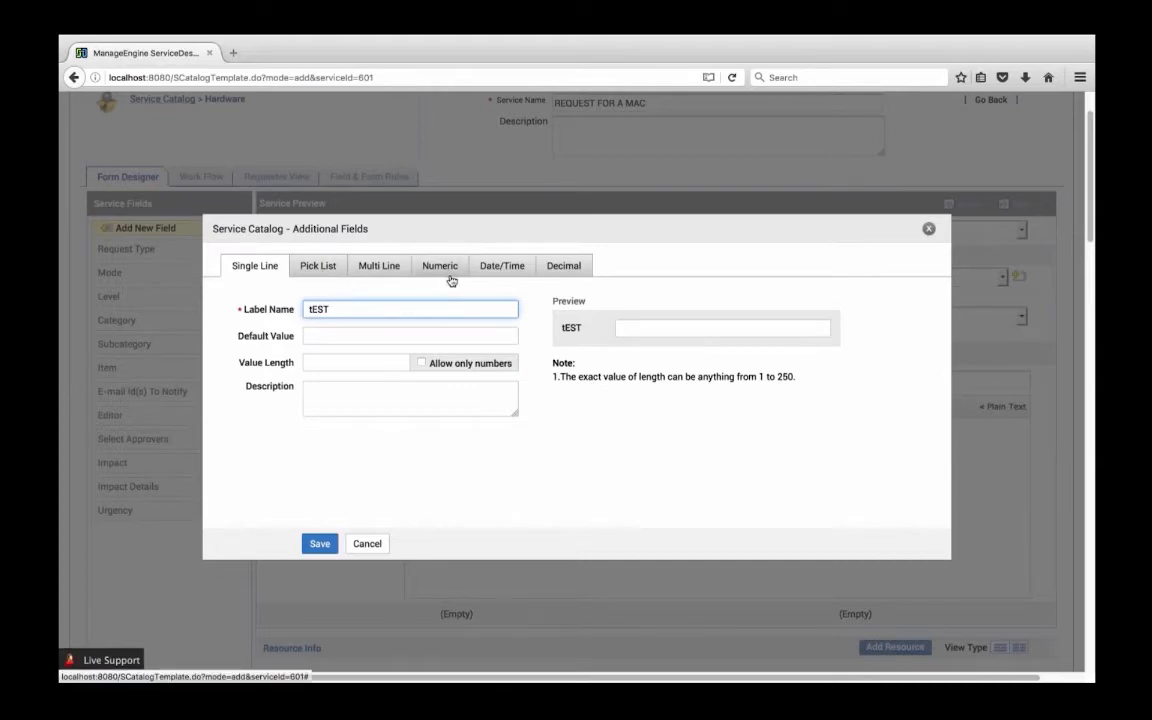
pyautogui.click(318, 544)
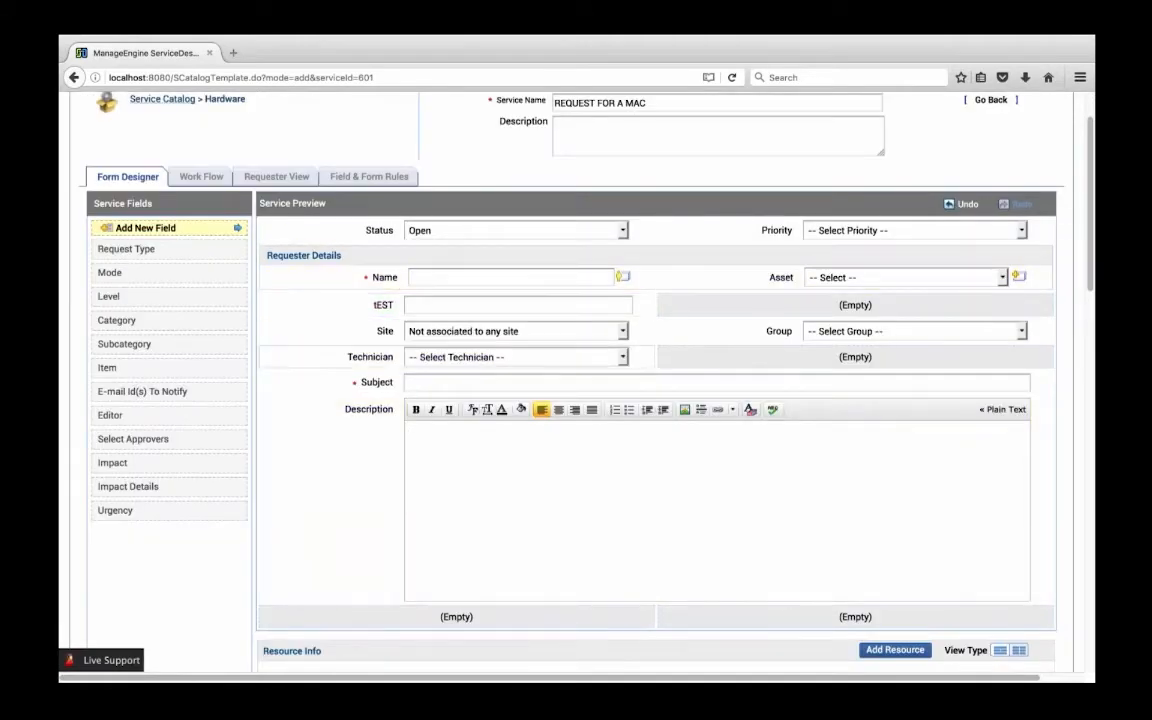
# Review the service form's layout, from the requester details to the resource and group association sections
pyautogui.scroll(-3, 450, 314)
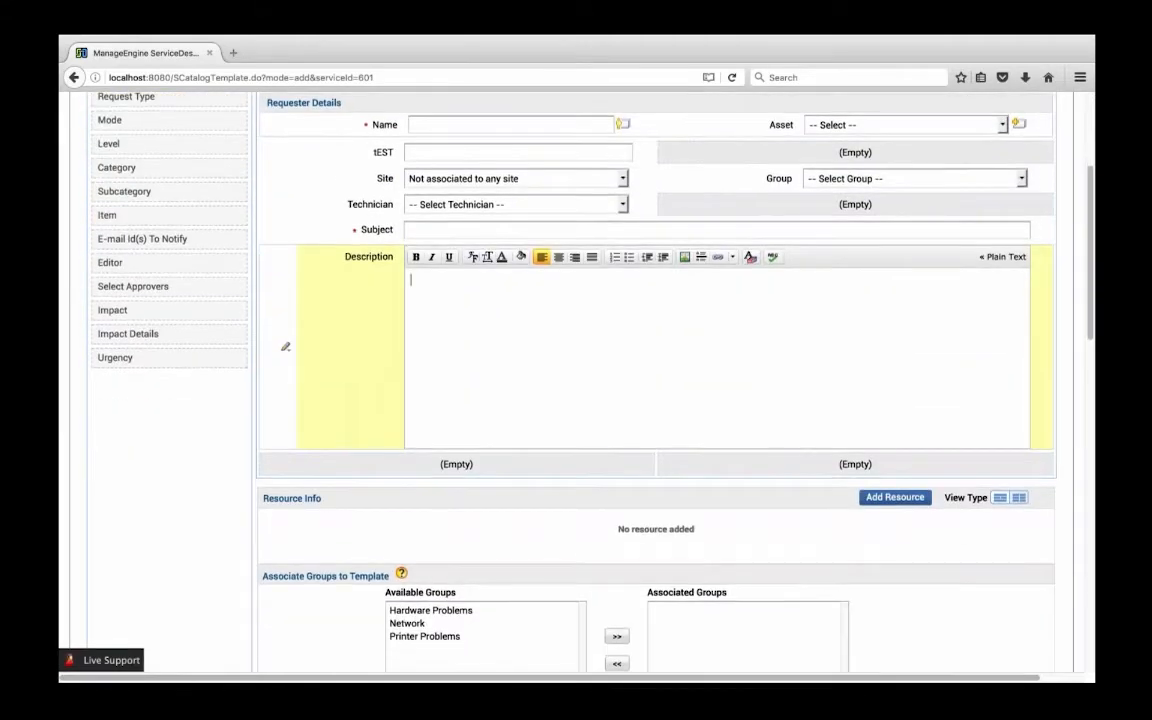
pyautogui.scroll(1, 455, 386)
pyautogui.scroll(1, 455, 386)
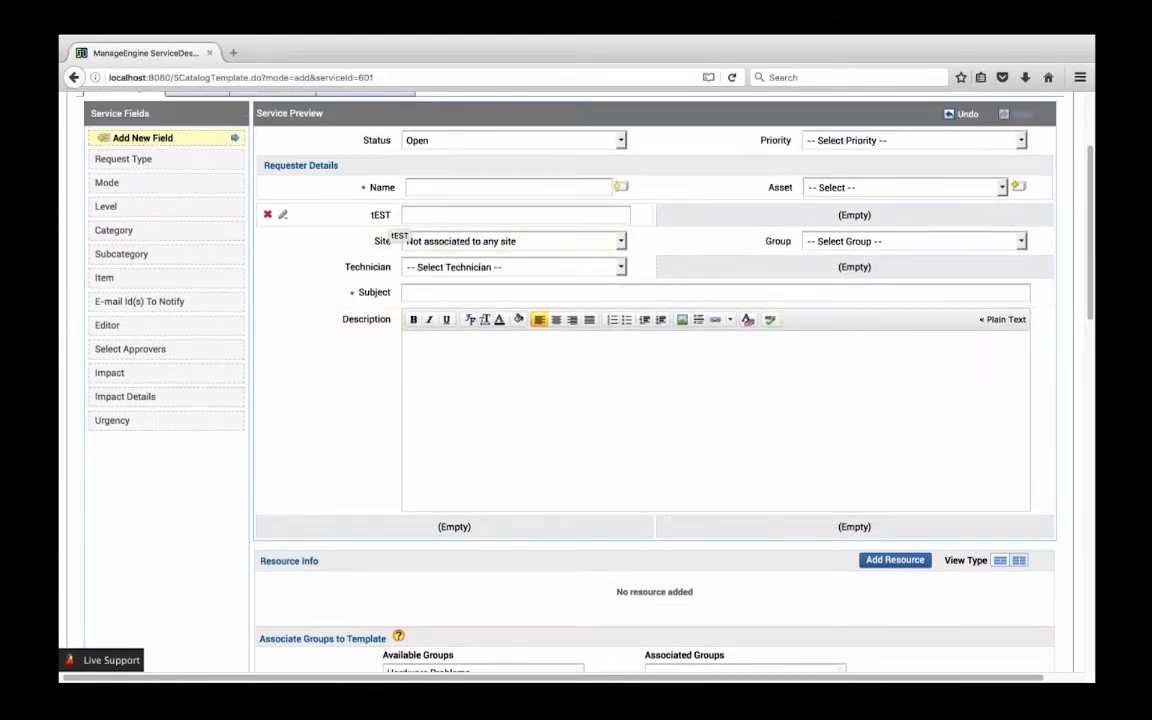
pyautogui.scroll(-2, 300, 460)
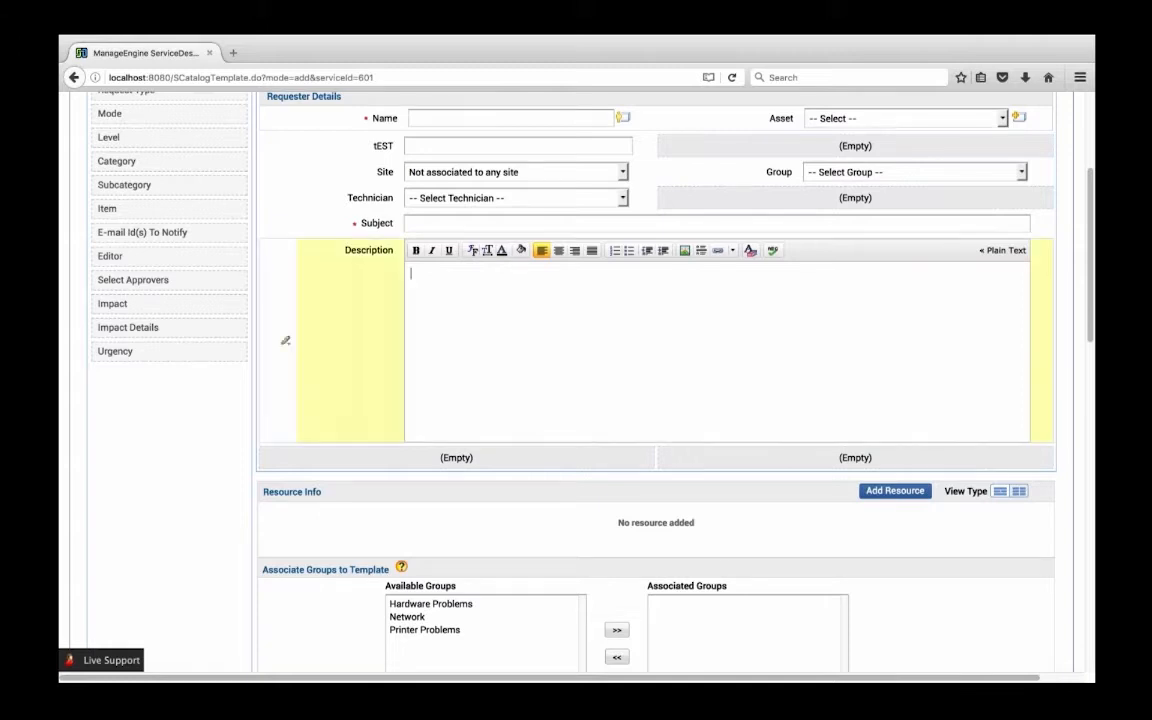
pyautogui.scroll(3, 283, 370)
pyautogui.scroll(-1, 248, 469)
pyautogui.hscroll(1, 248, 469)
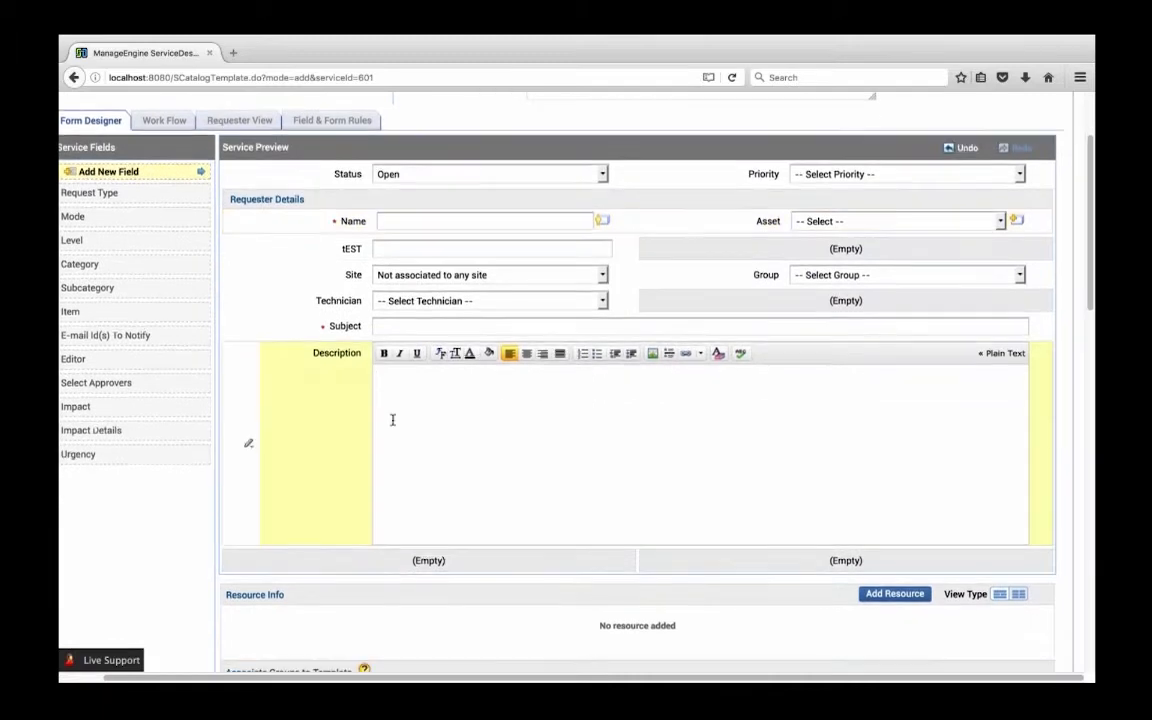
pyautogui.scroll(-2, 391, 418)
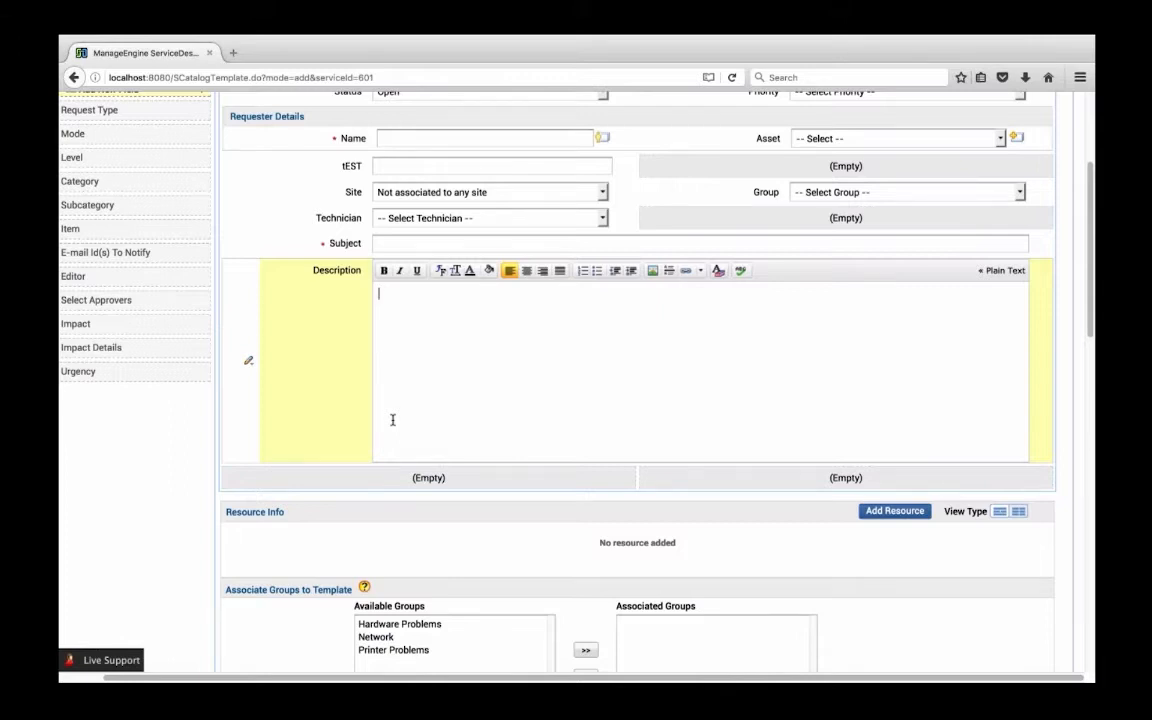
# Start a new resource for the service form and title it "mAC questions"
pyautogui.click(888, 513)
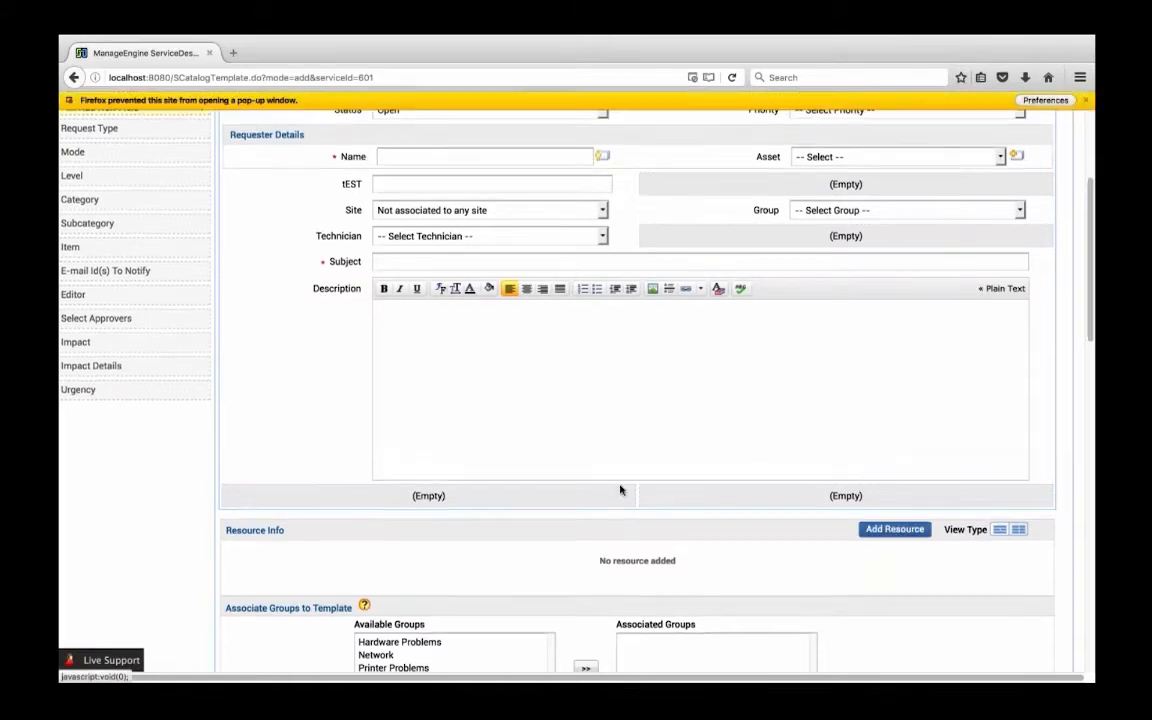
pyautogui.scroll(4, 519, 437)
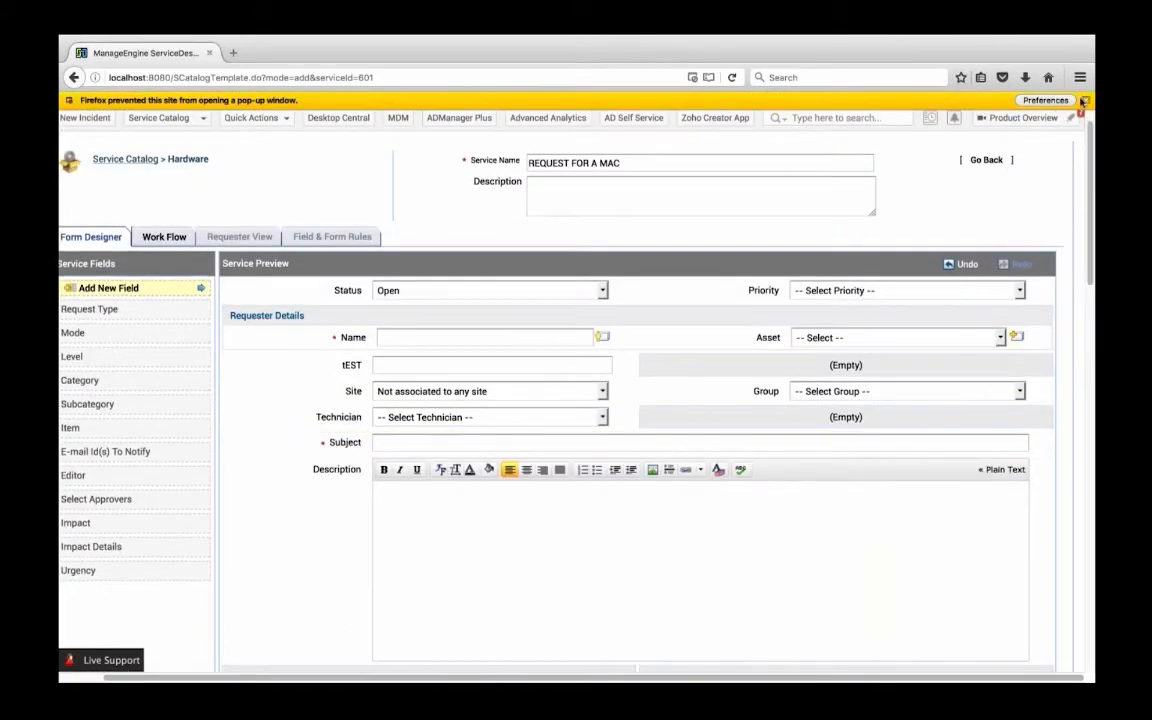
pyautogui.scroll(-3, 800, 443)
pyautogui.click(895, 565)
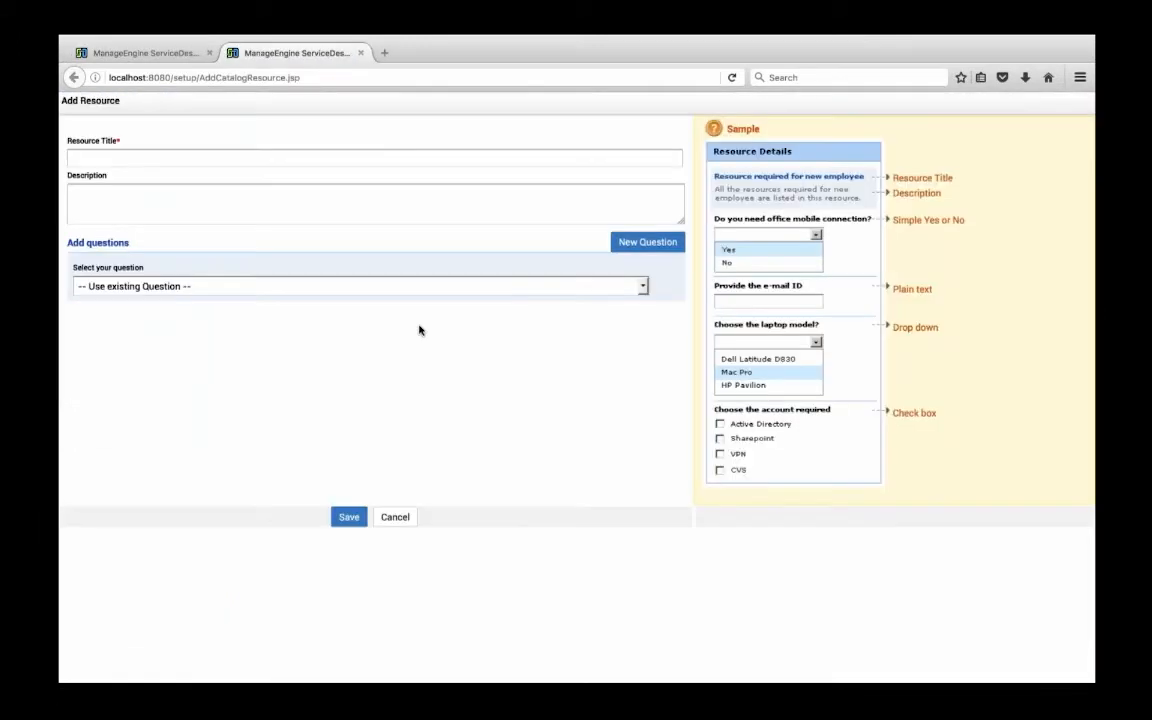
pyautogui.click(378, 158)
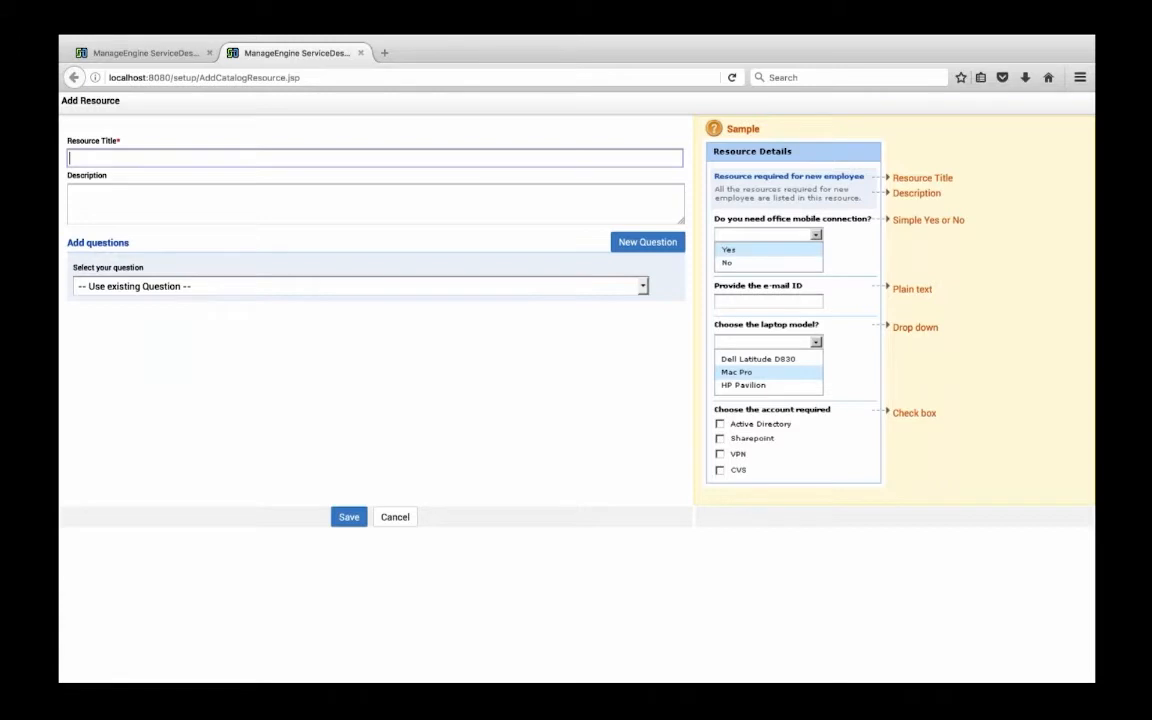
pyautogui.write('mAC questions')
# Add the existing question "Model of the Laptop" to the resource and view its answer choices
pyautogui.click(149, 288)
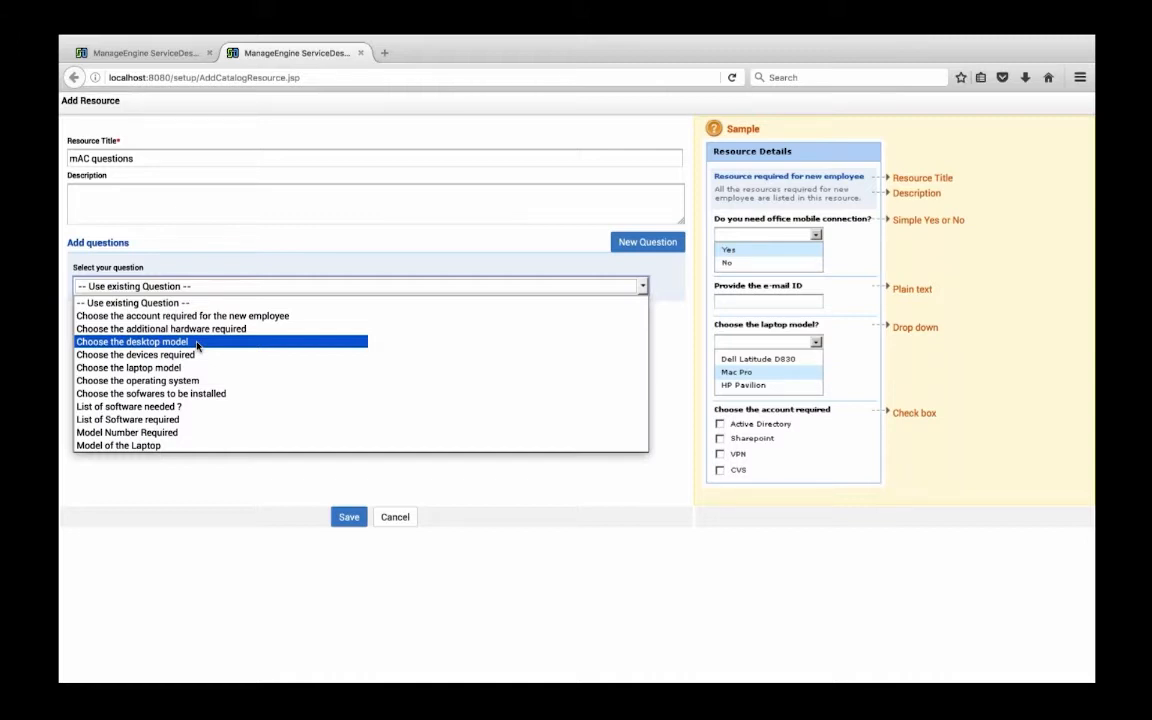
pyautogui.click(166, 445)
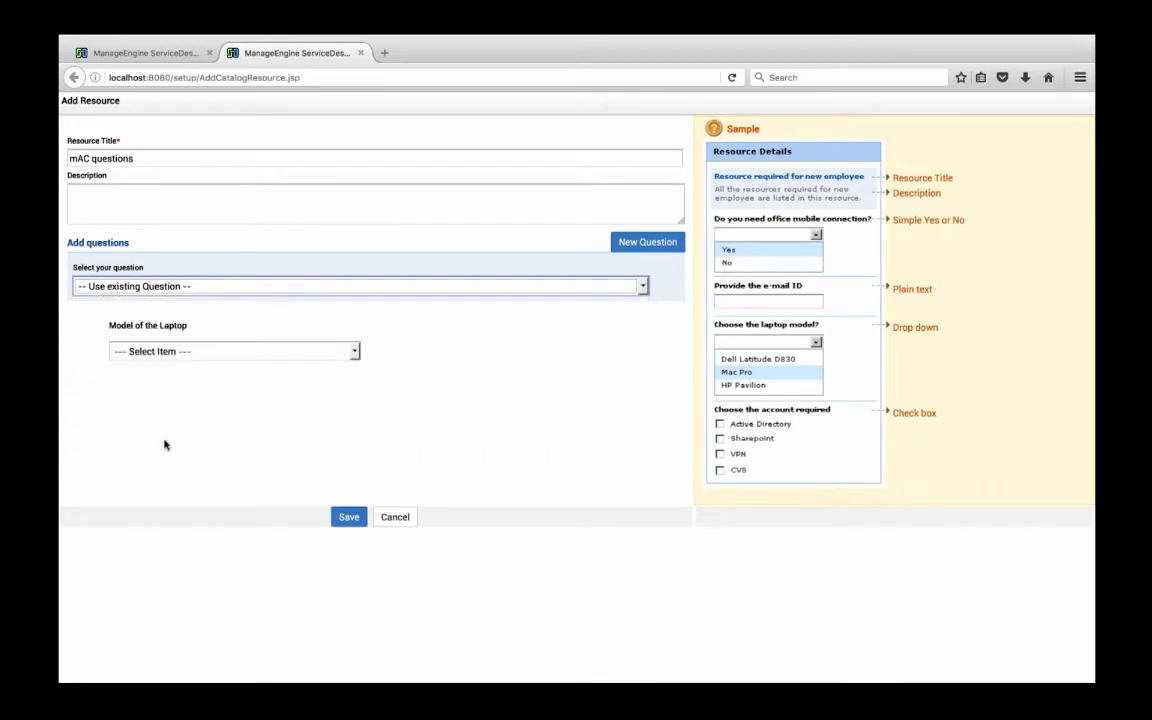
pyautogui.click(185, 351)
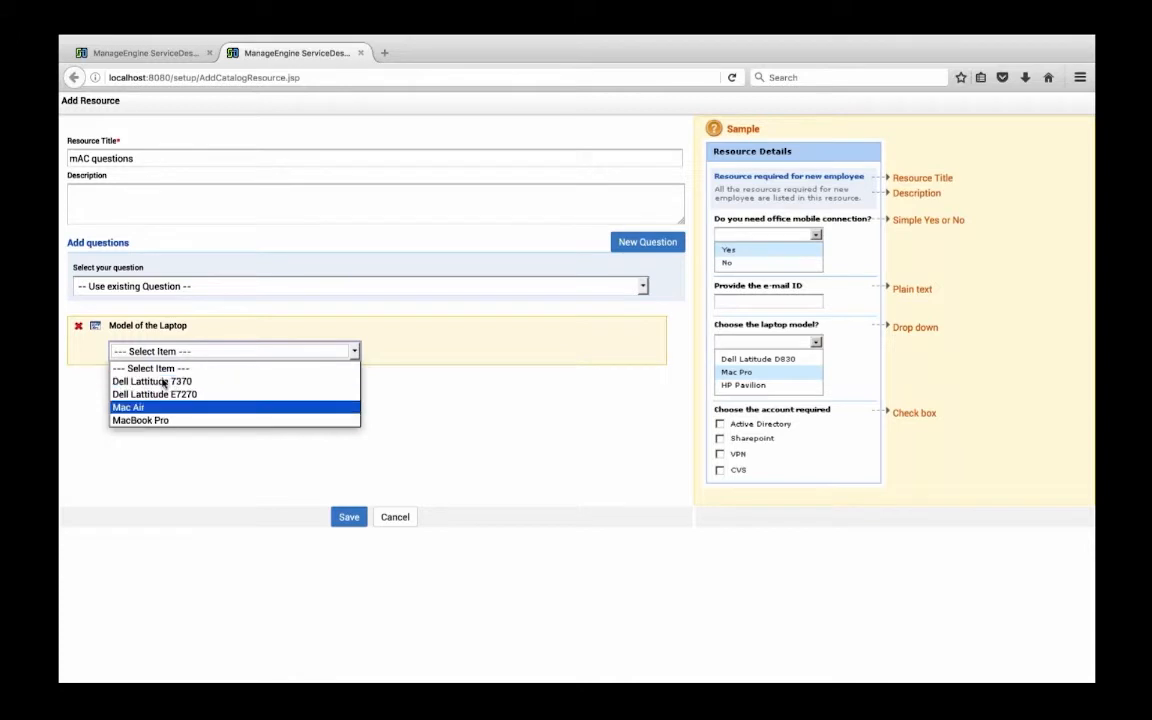
pyautogui.click(86, 350)
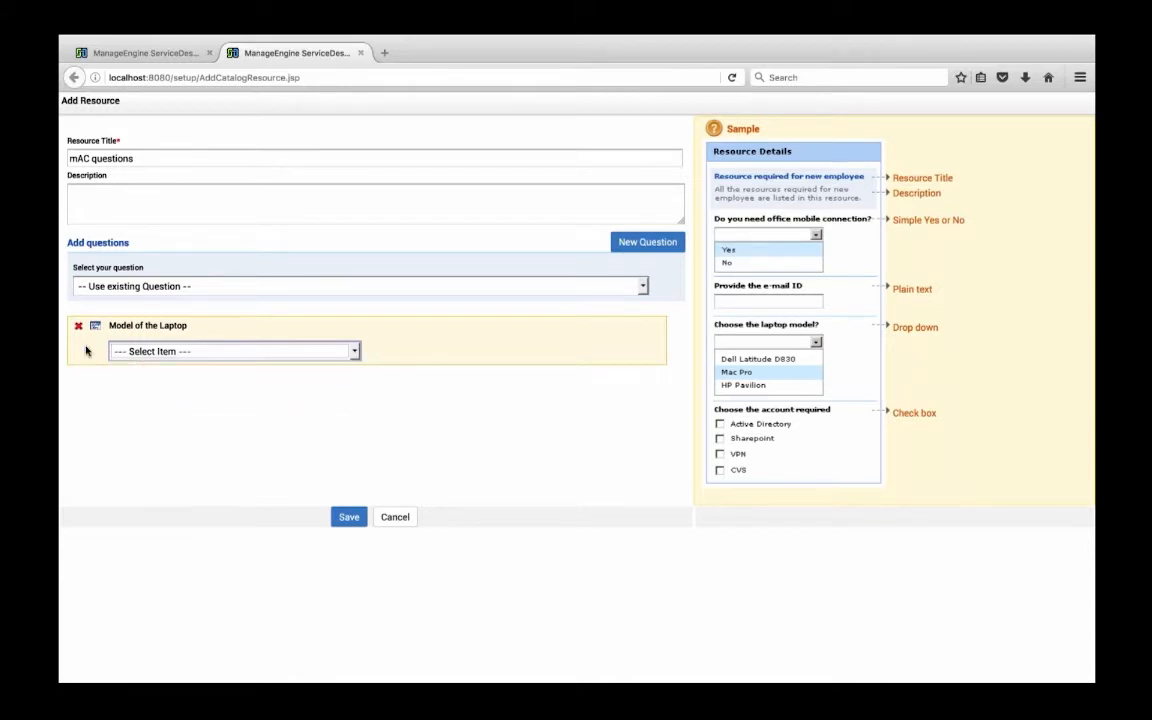
# Add the existing question "List of Software required" to the resource and look over the remaining existing questions
pyautogui.click(563, 289)
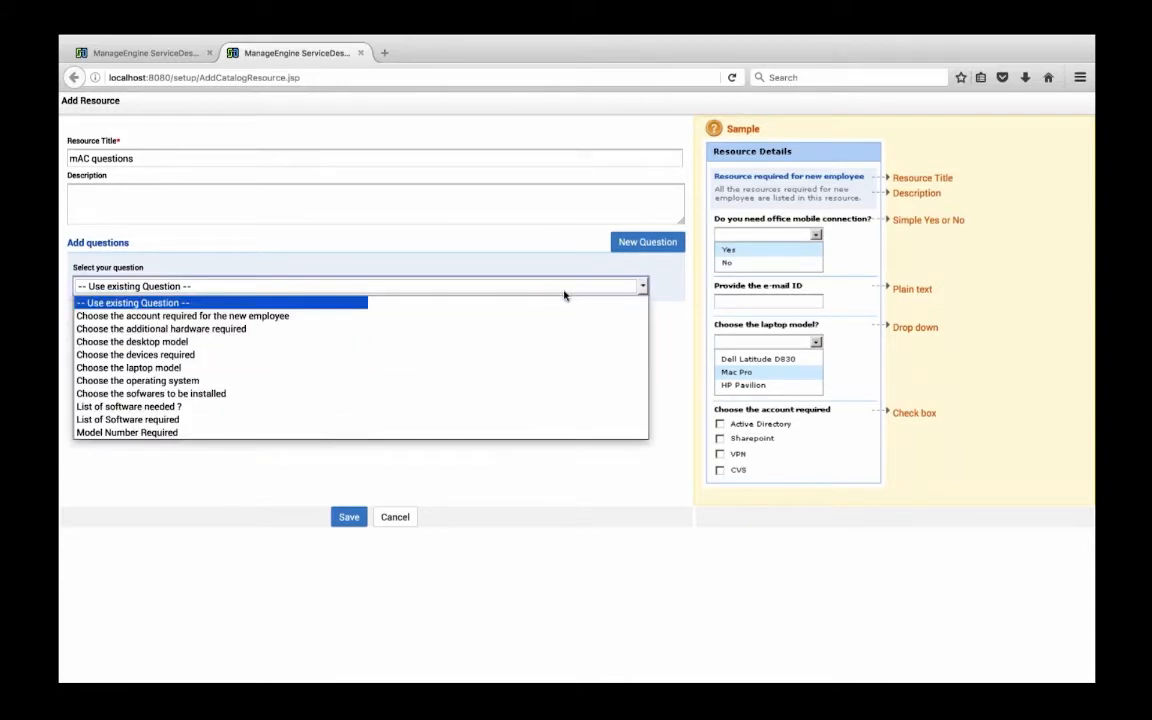
pyautogui.click(157, 424)
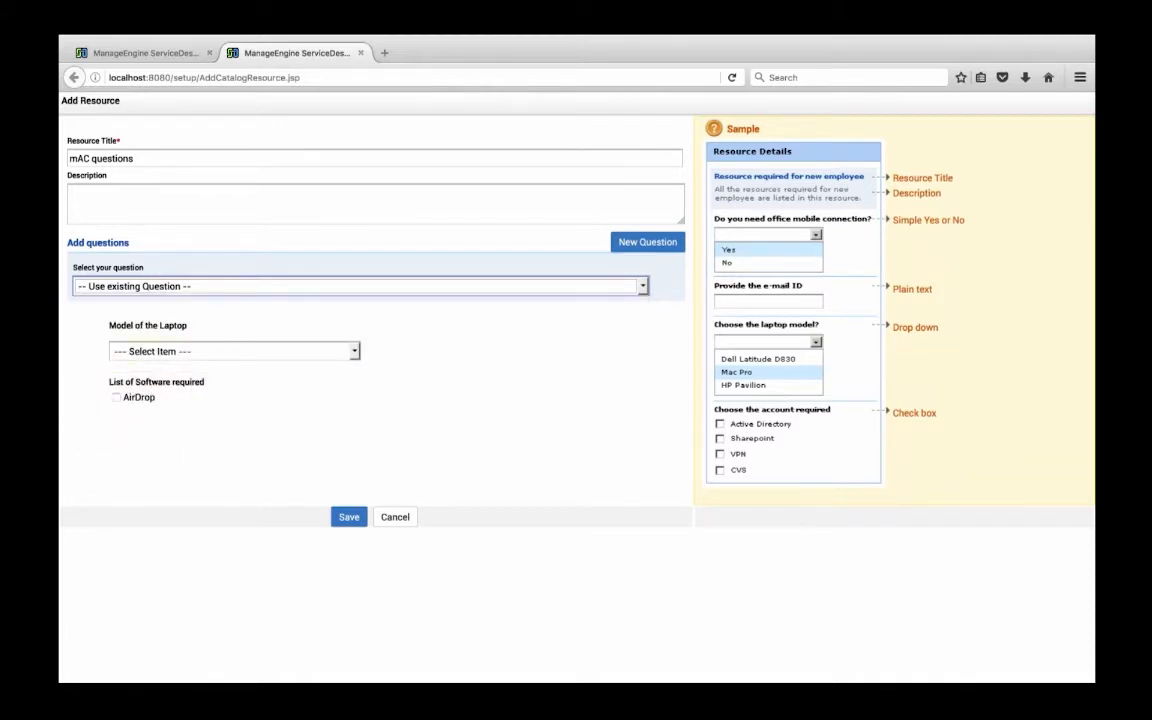
pyautogui.click(542, 285)
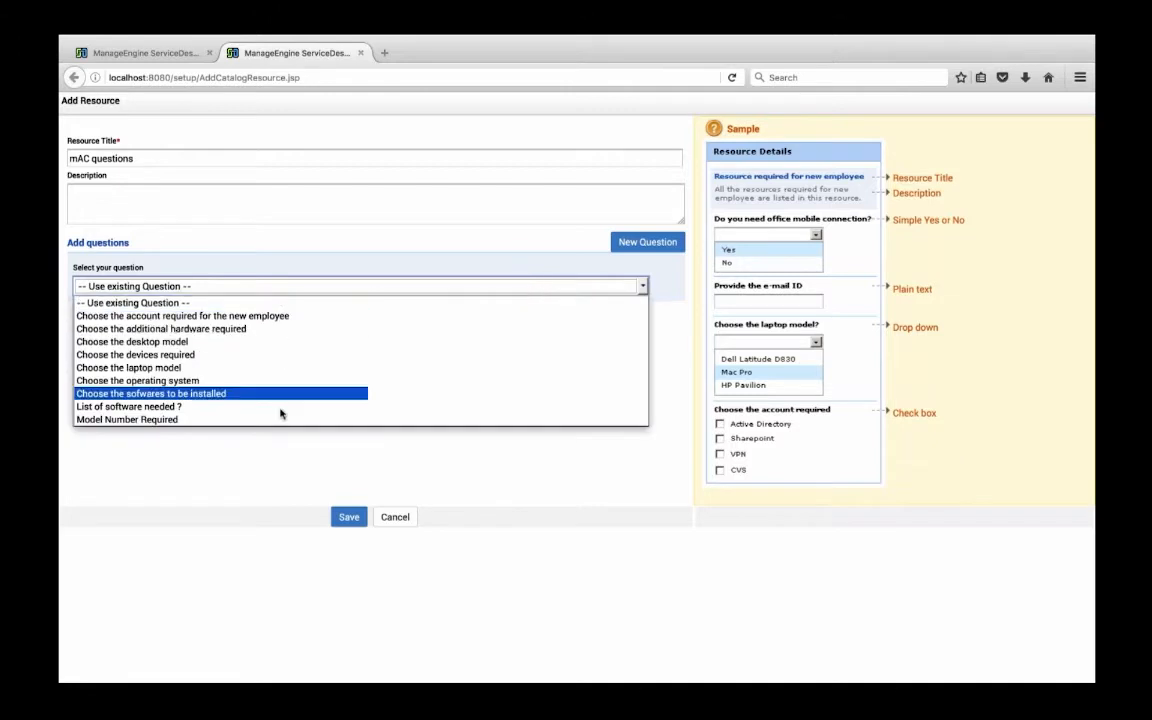
pyautogui.click(502, 463)
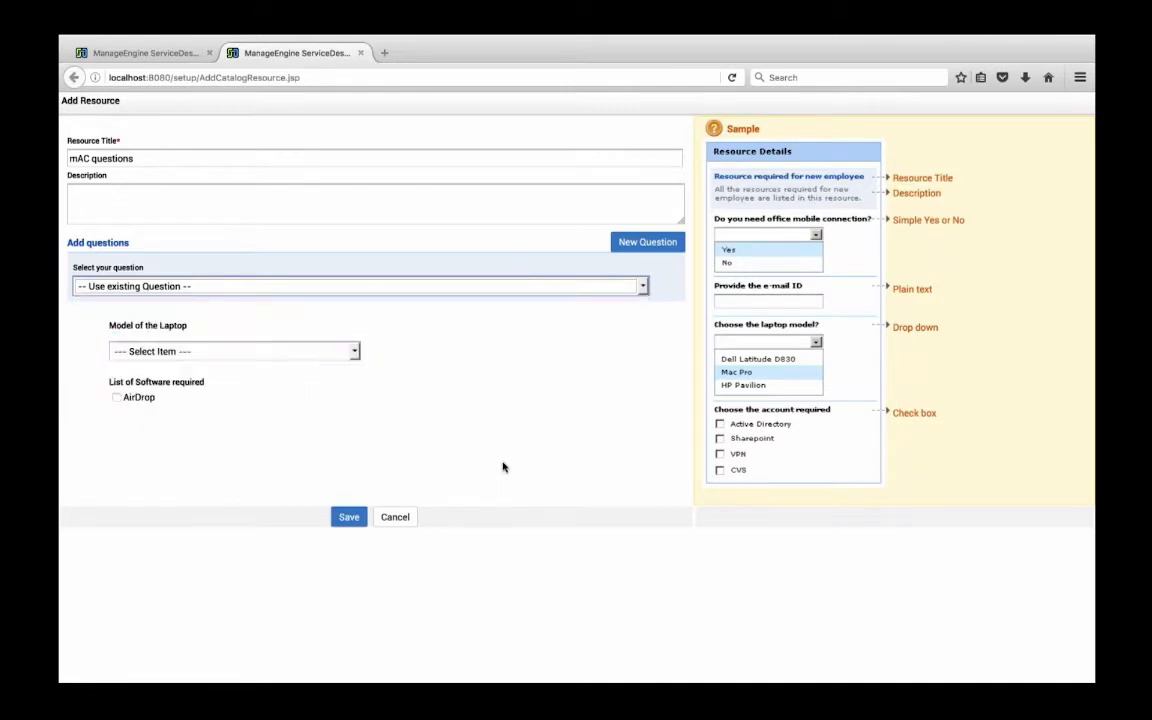
# Create a simple Yes or No question for the resource reading "Do you need Mac Keyboard along with the LAap"
pyautogui.click(640, 242)
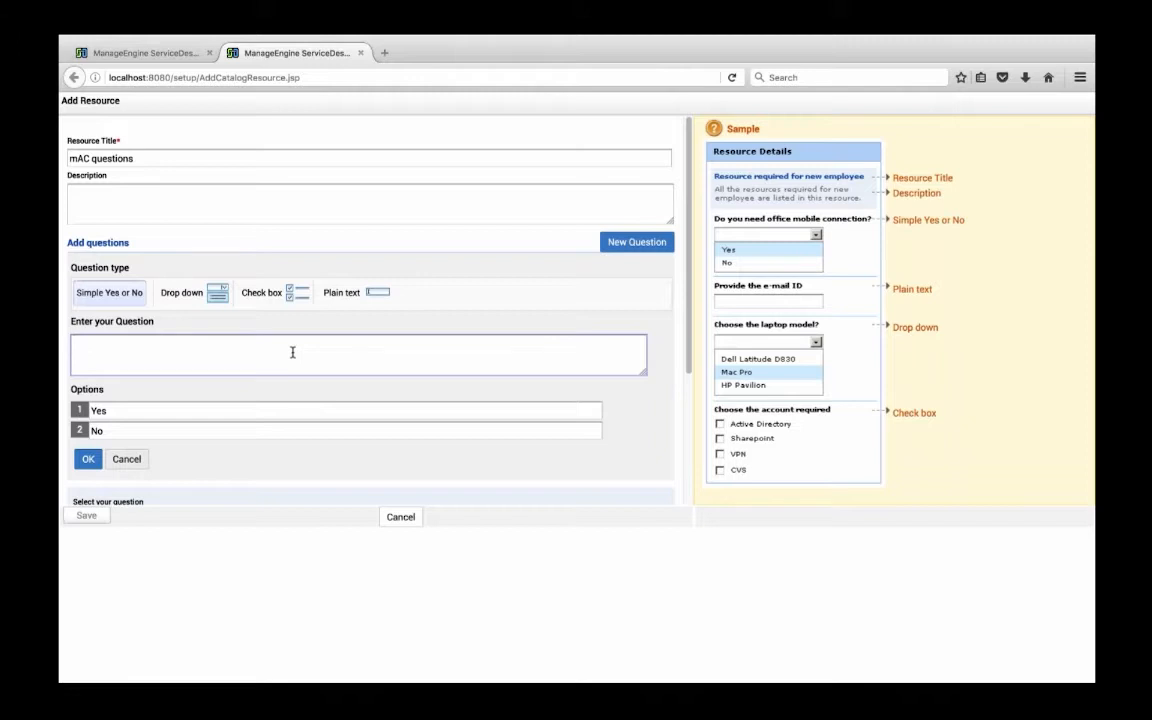
pyautogui.write('Do you need Mac Keyboard al')
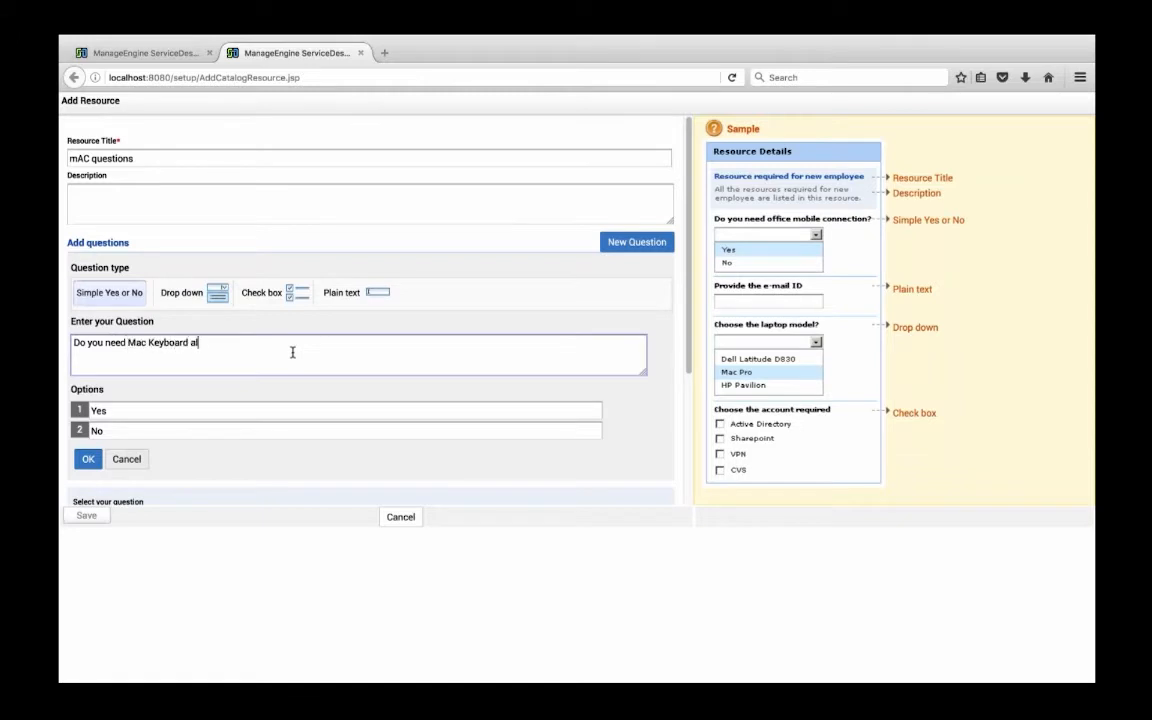
pyautogui.write('ong with the LAP')
pyautogui.press('BackSpace')
pyautogui.write('ap')
pyautogui.click(88, 459)
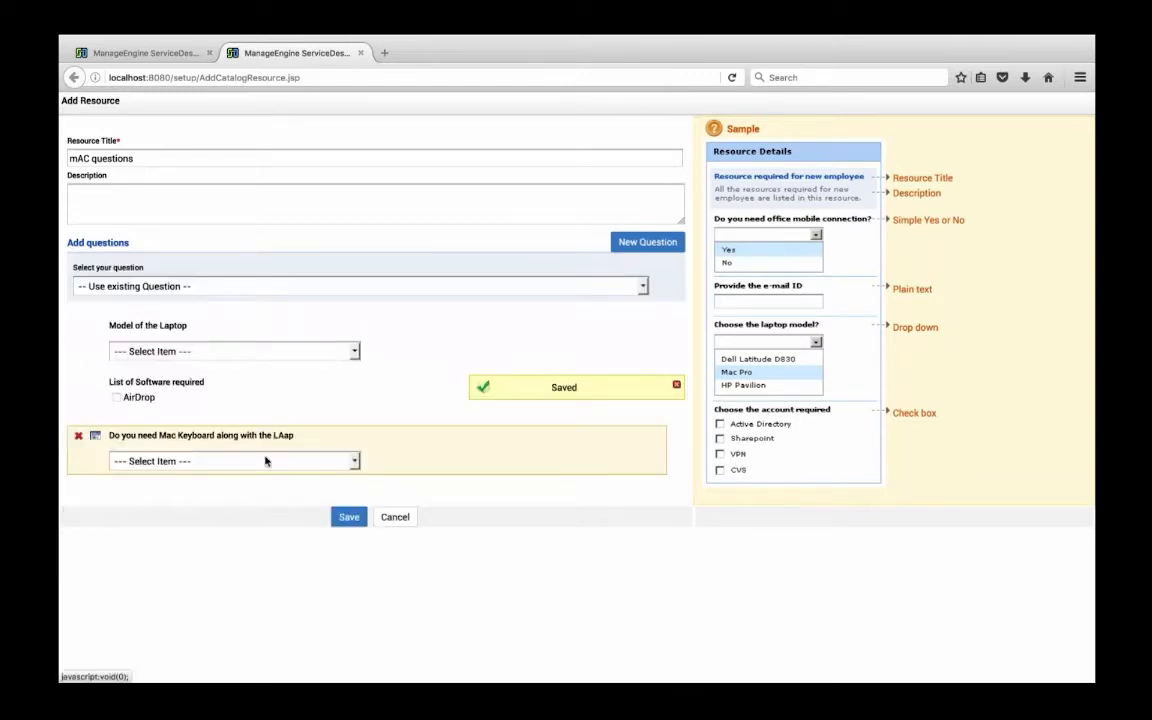
# Save the "mAC questions" resource and review its questions in the service form
pyautogui.click(342, 519)
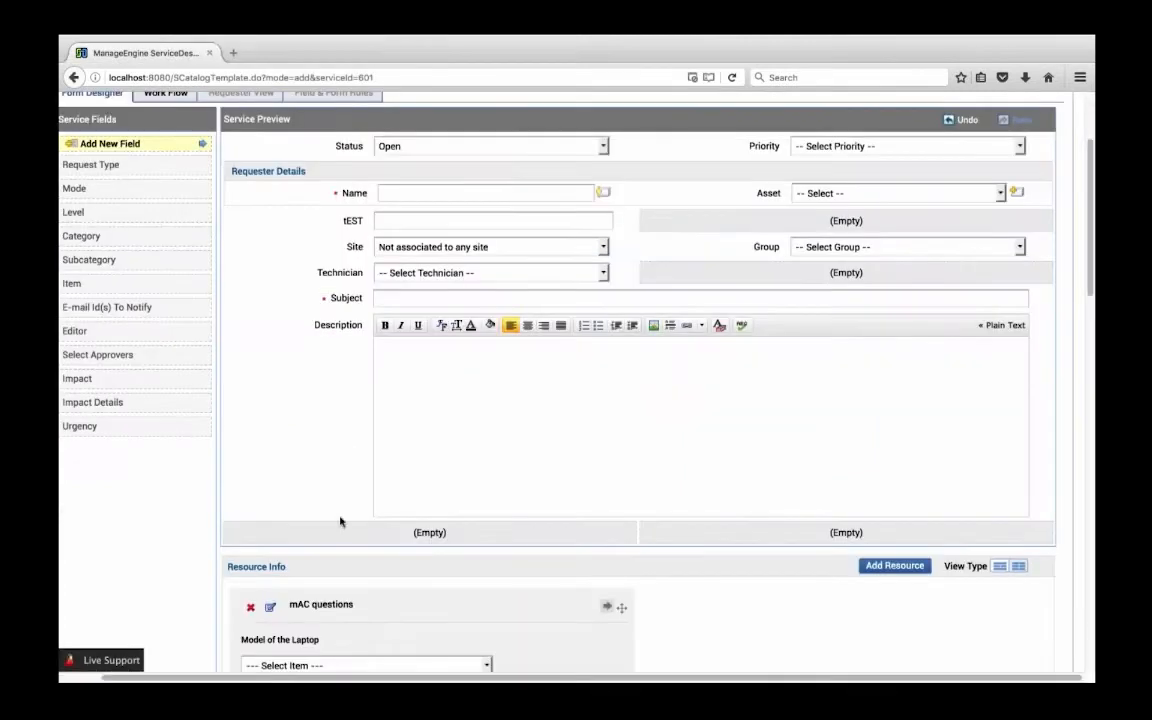
pyautogui.scroll(-3, 260, 395)
pyautogui.scroll(-2, 239, 390)
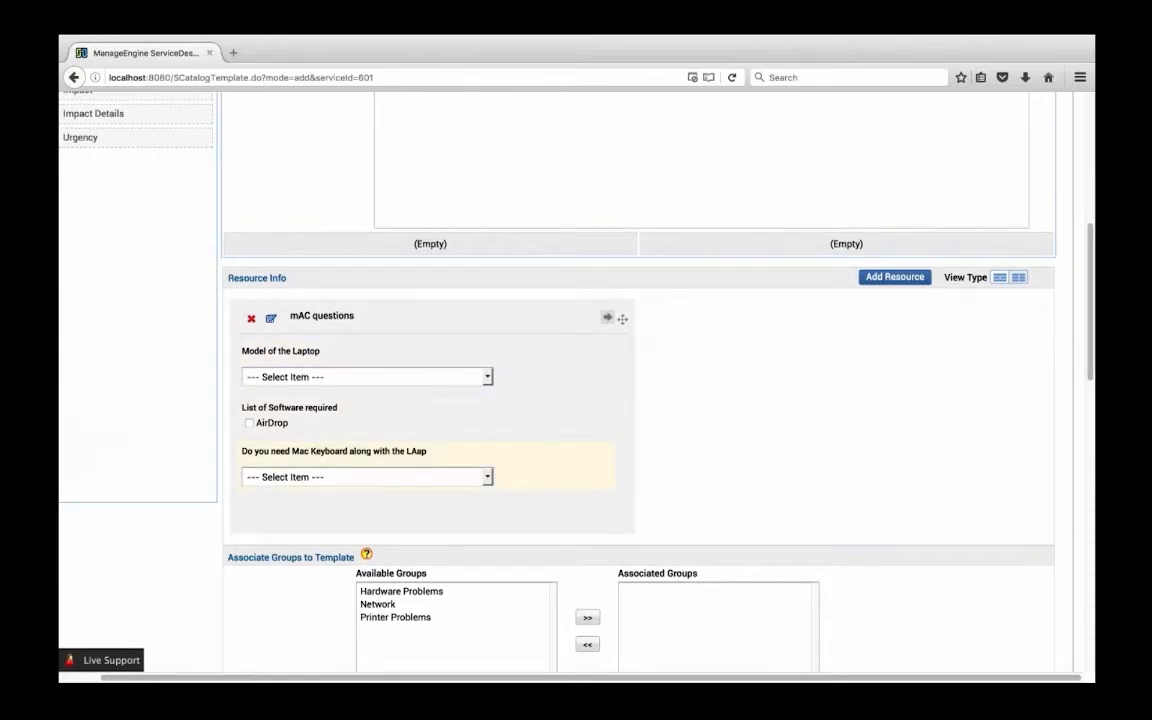
pyautogui.scroll(-1, 290, 462)
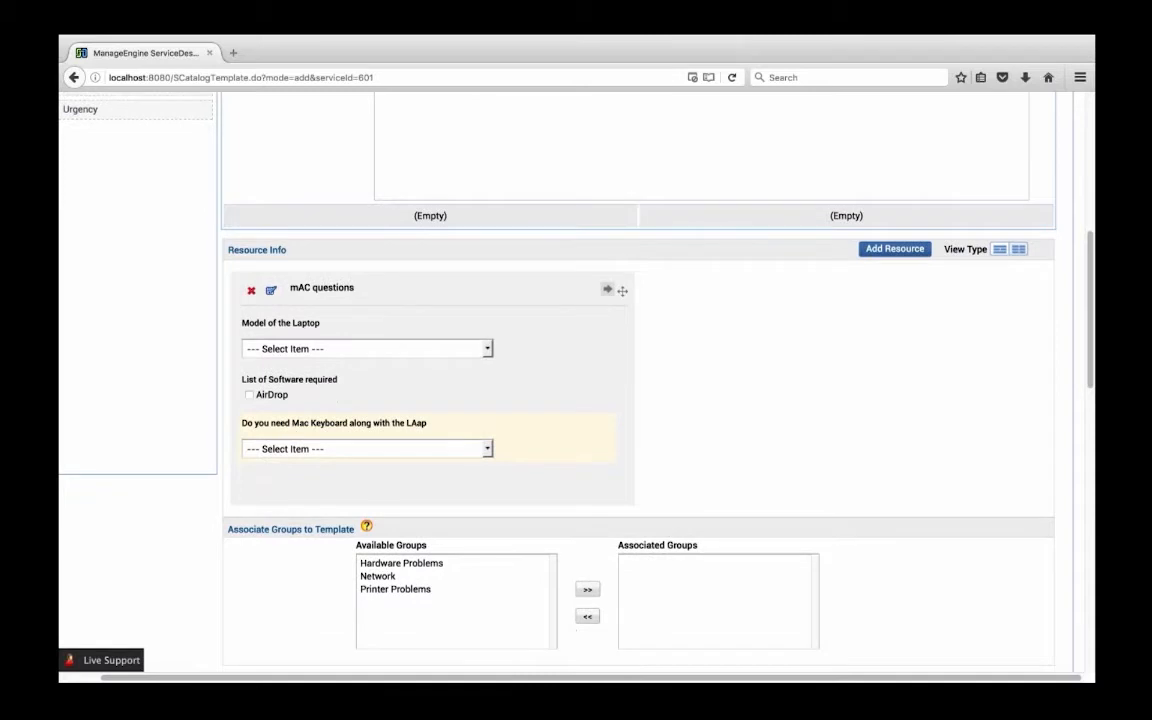
pyautogui.scroll(-5, 381, 432)
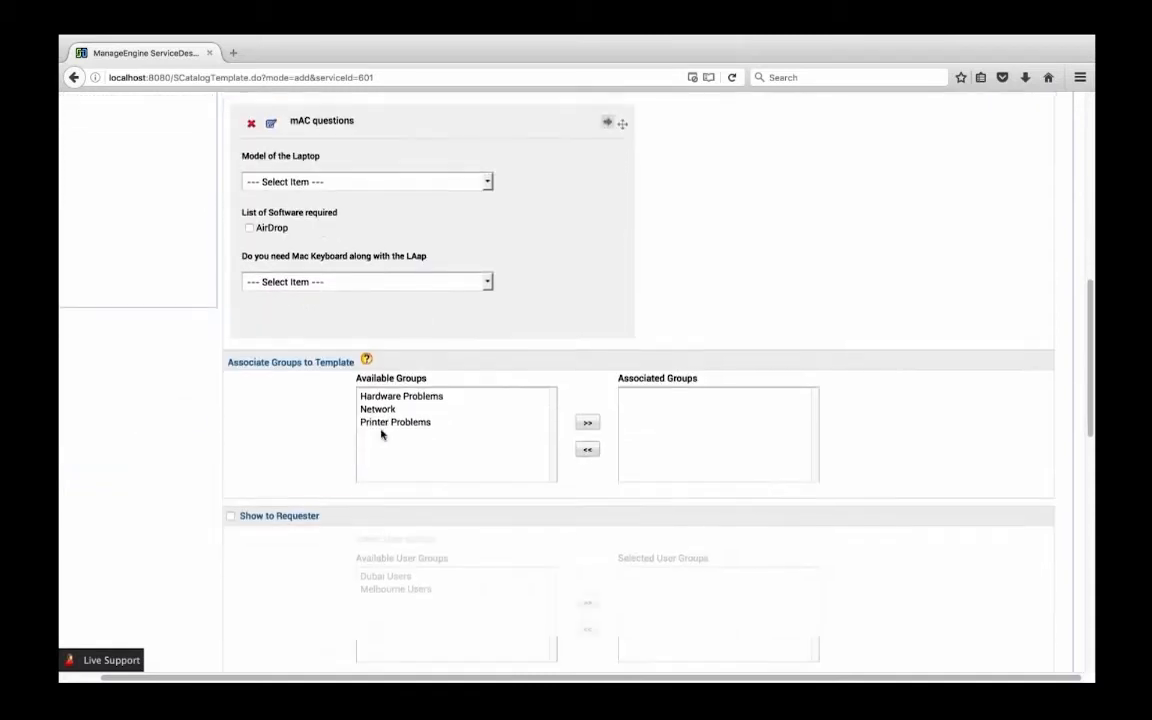
pyautogui.scroll(6, 341, 385)
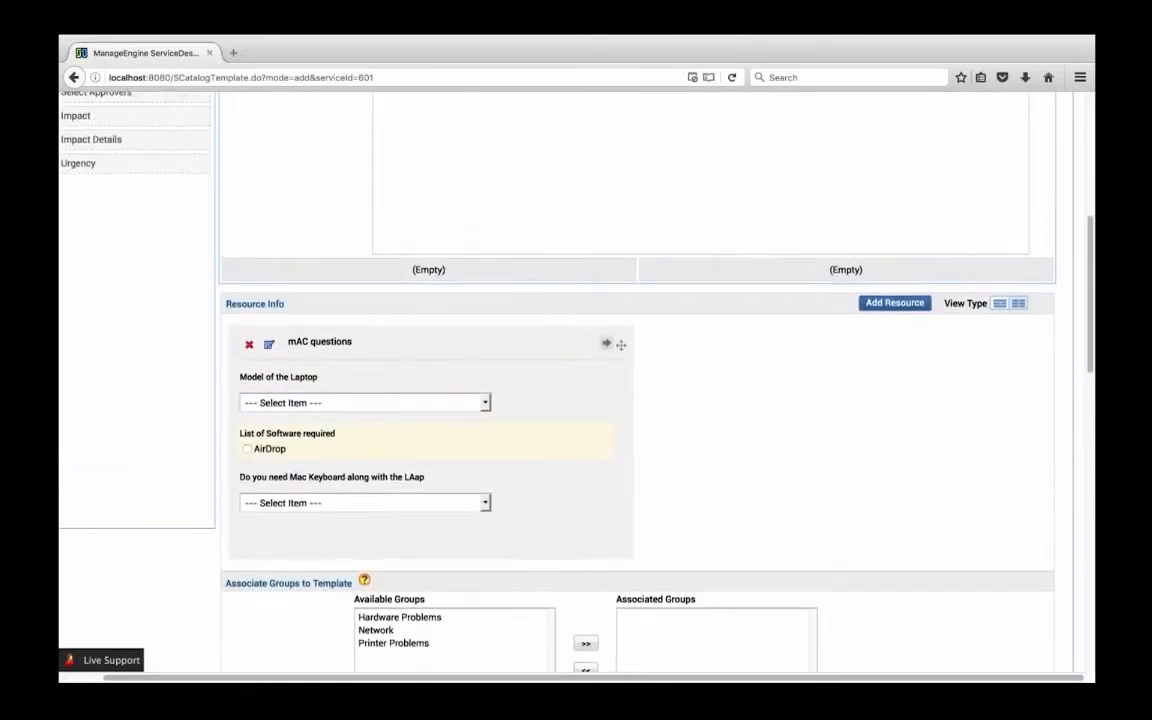
# Associate the Hardware Problems support group with the service template
pyautogui.scroll(-2, 341, 385)
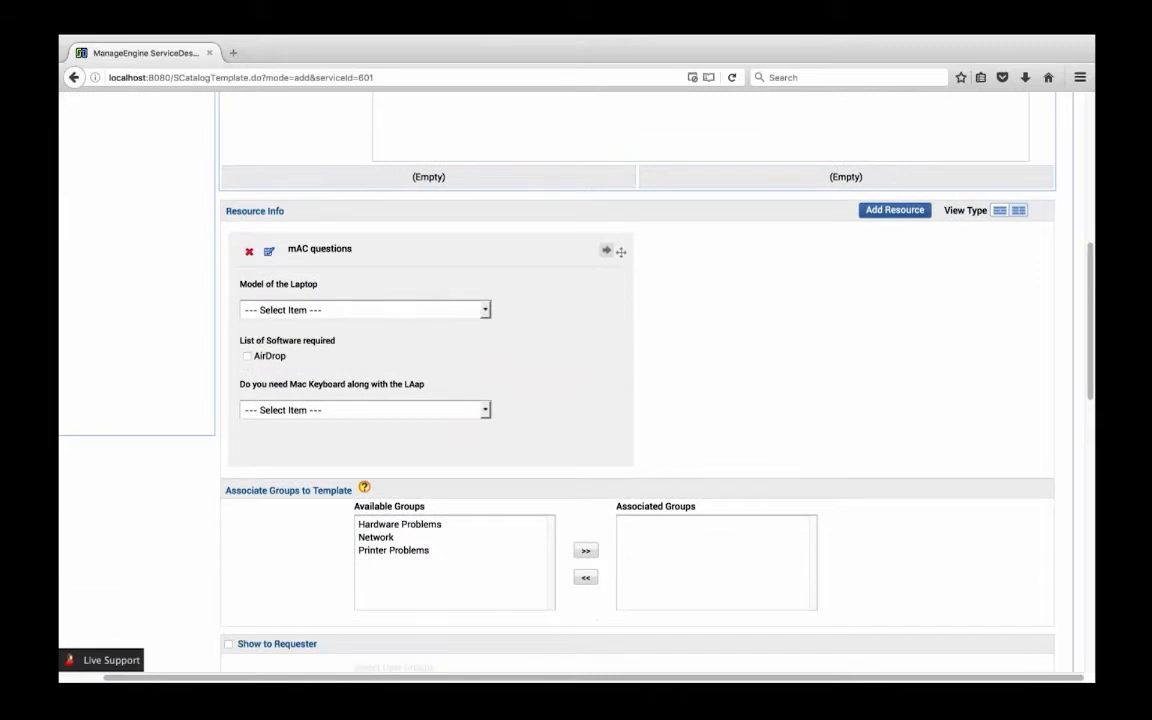
pyautogui.scroll(-3, 283, 422)
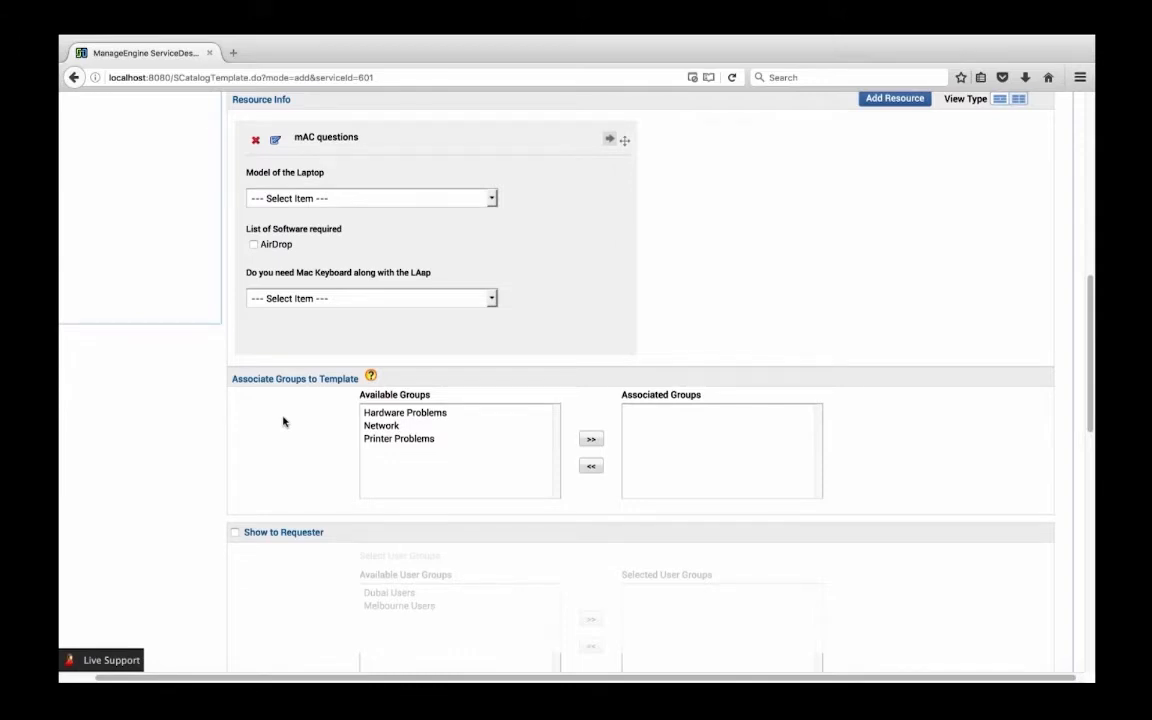
pyautogui.click(390, 413)
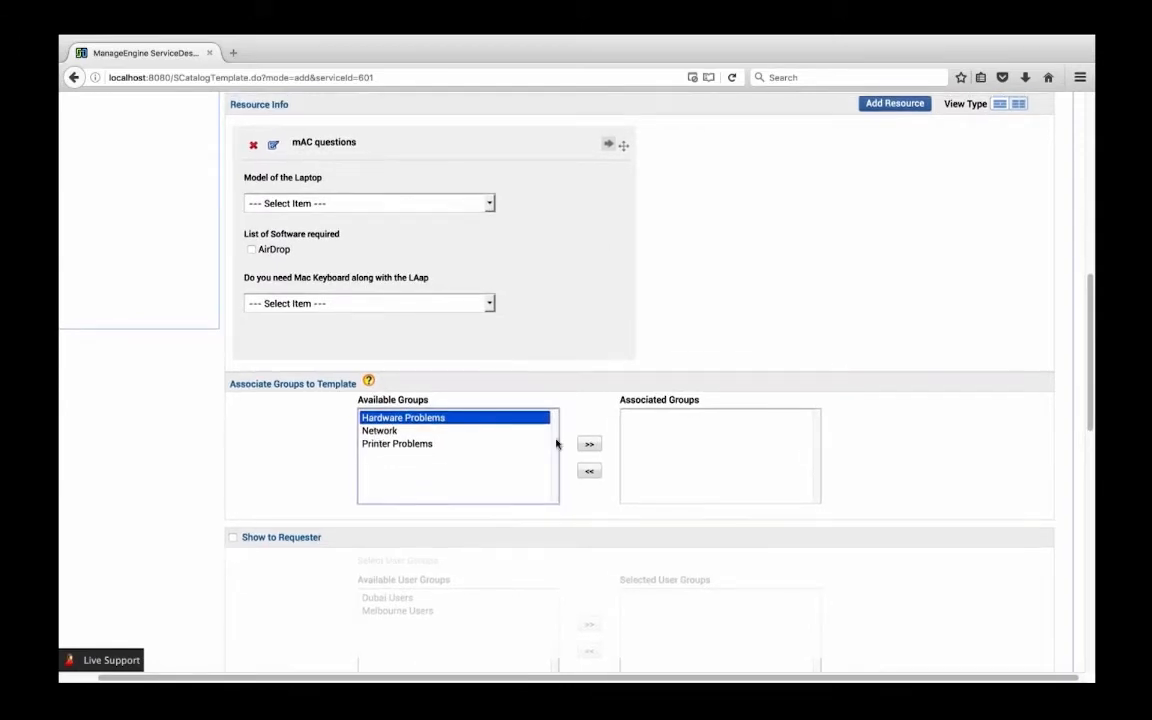
pyautogui.click(589, 443)
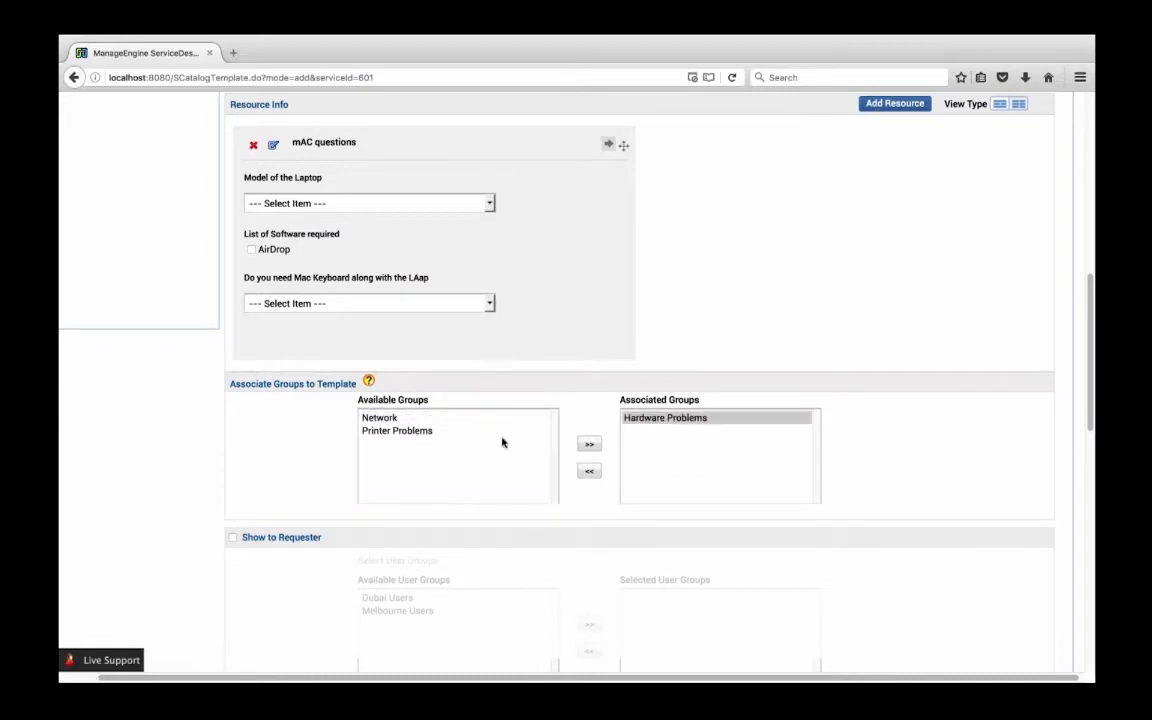
# Enable Show to Requester for the service template and look over the complete form
pyautogui.scroll(-5, 501, 442)
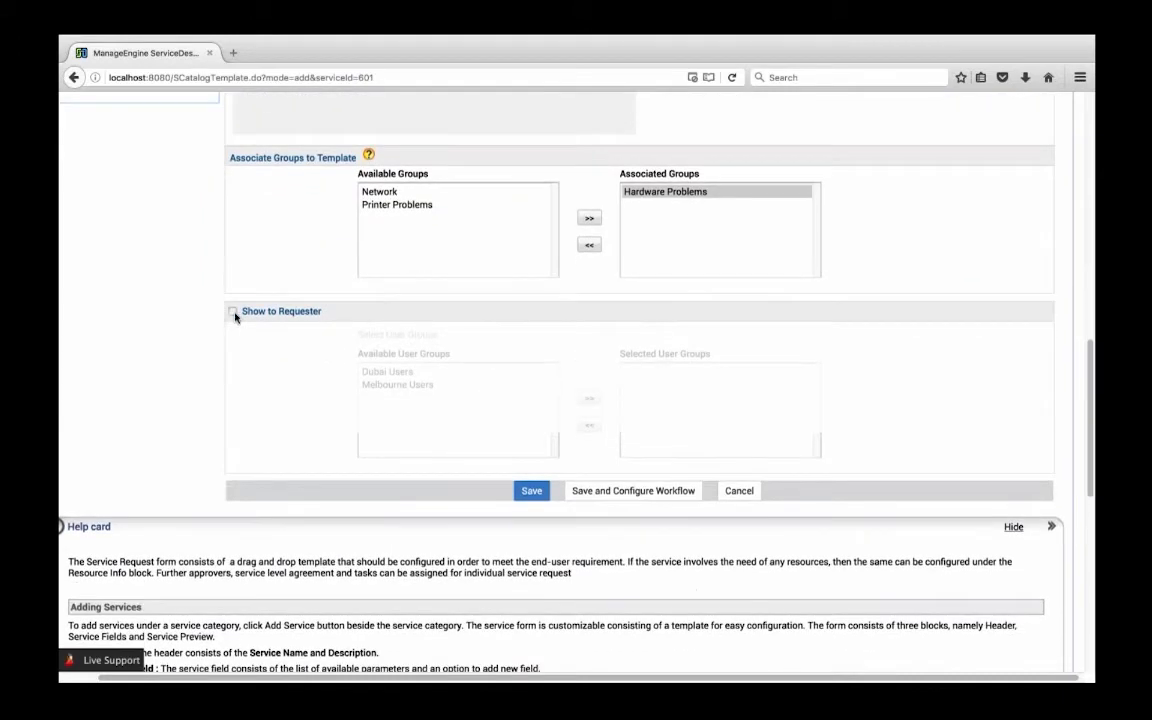
pyautogui.click(232, 311)
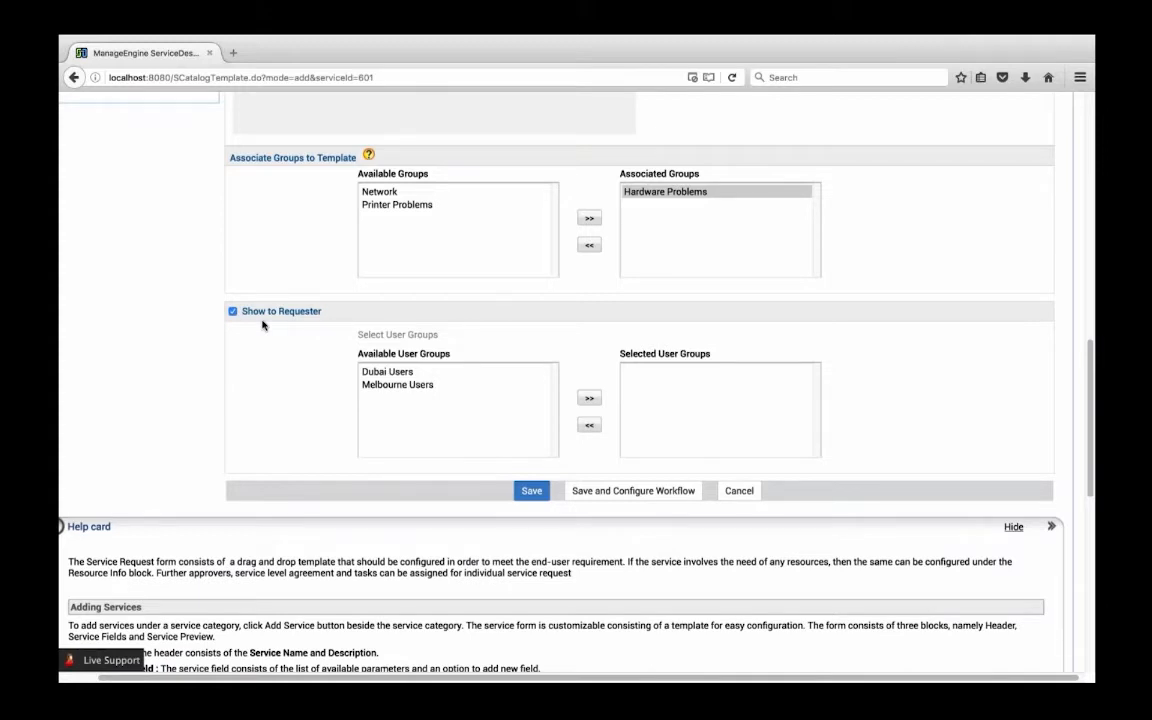
pyautogui.scroll(5, 350, 377)
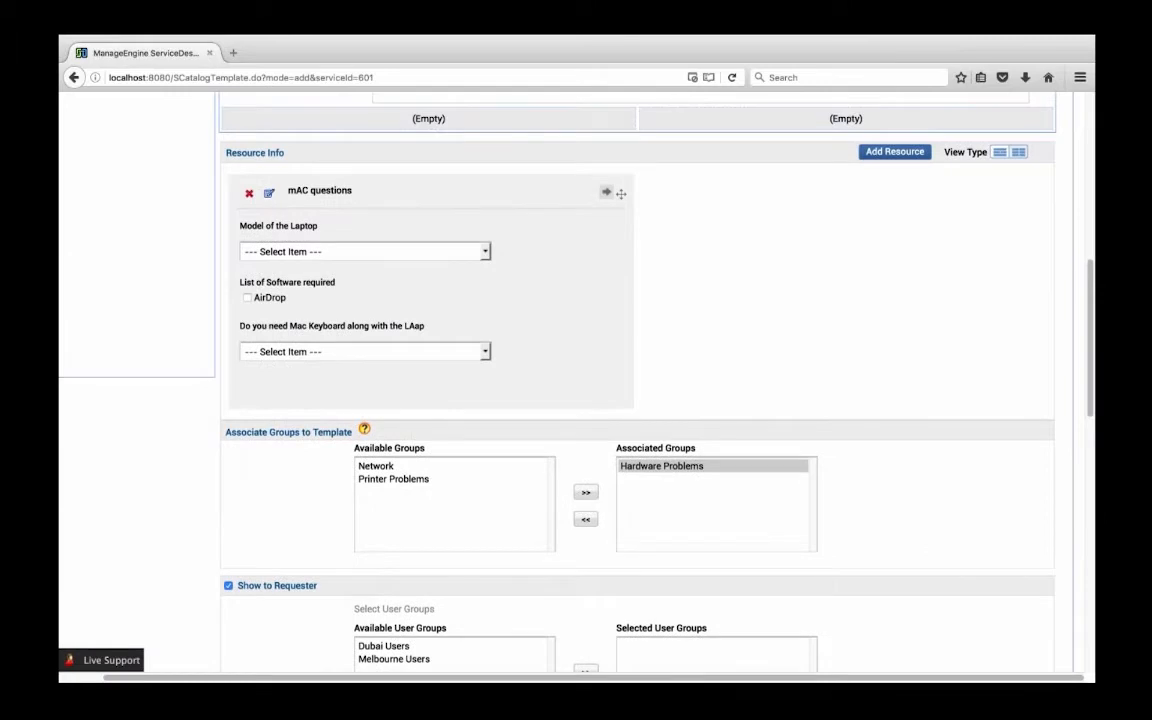
pyautogui.scroll(10, 458, 314)
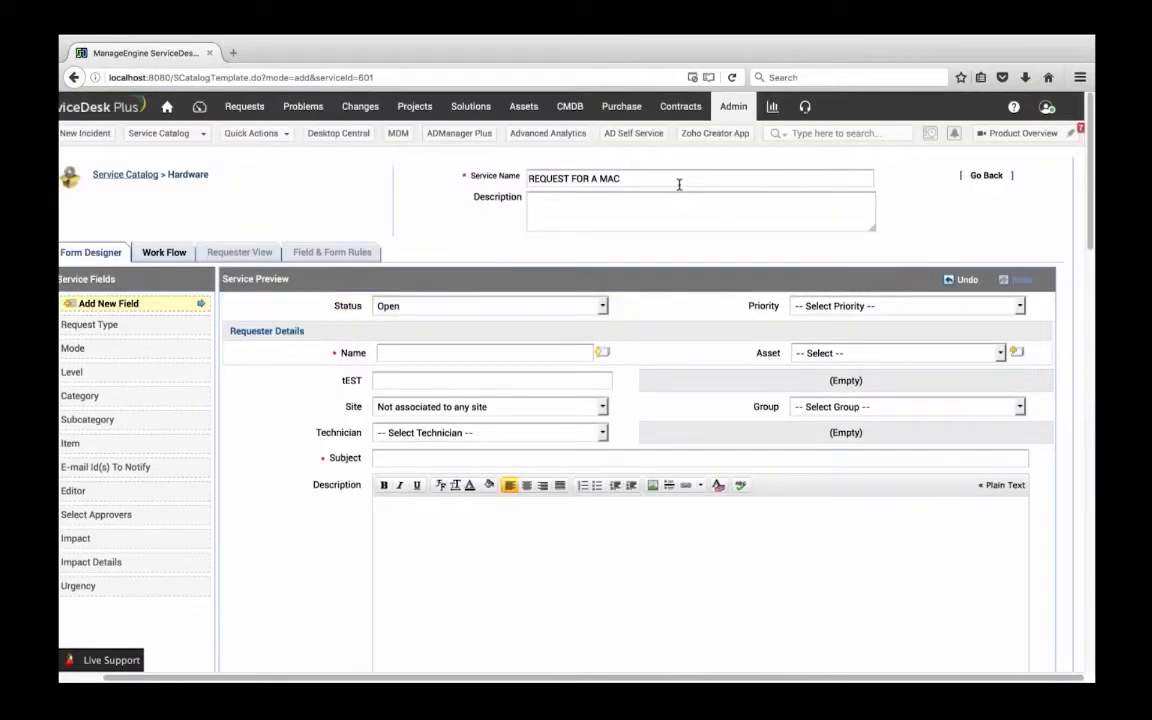
pyautogui.scroll(-1, 679, 184)
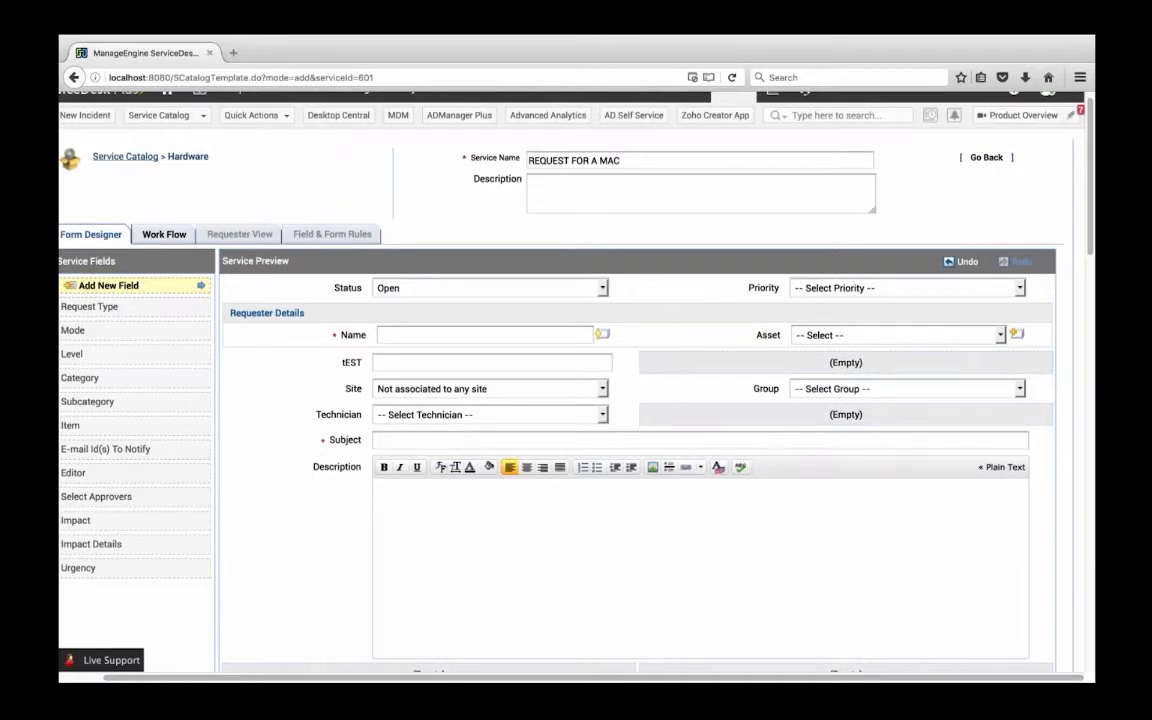
pyautogui.scroll(-5, 285, 303)
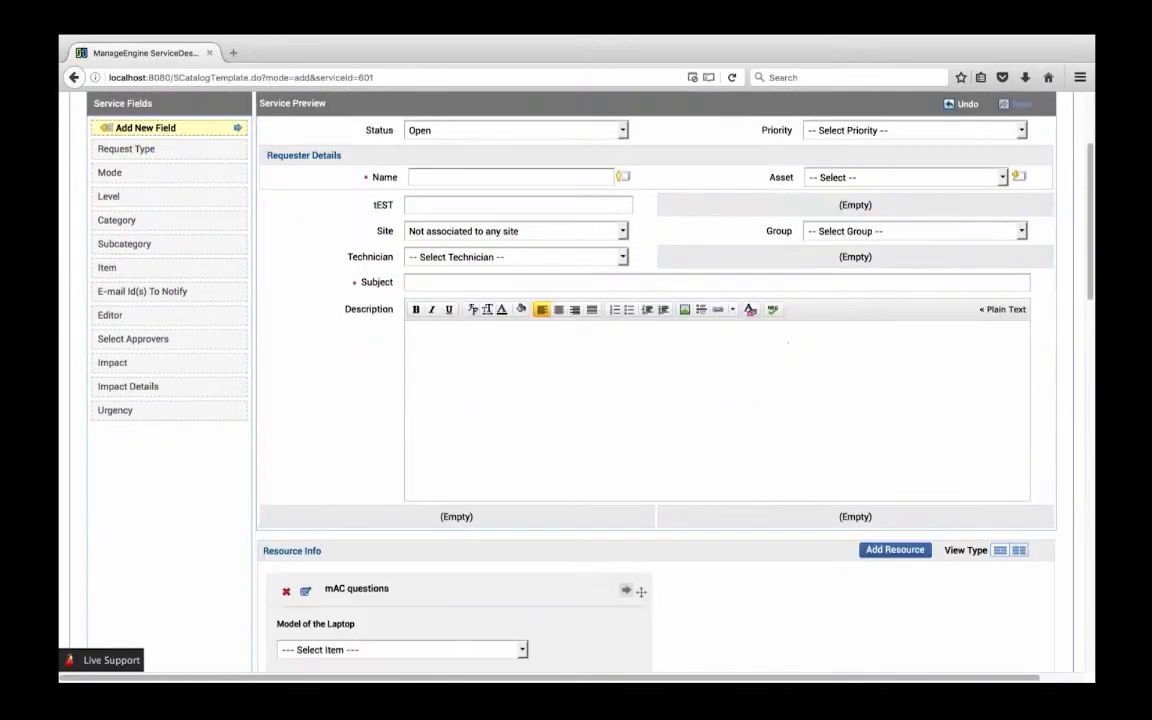
pyautogui.scroll(-4, 285, 303)
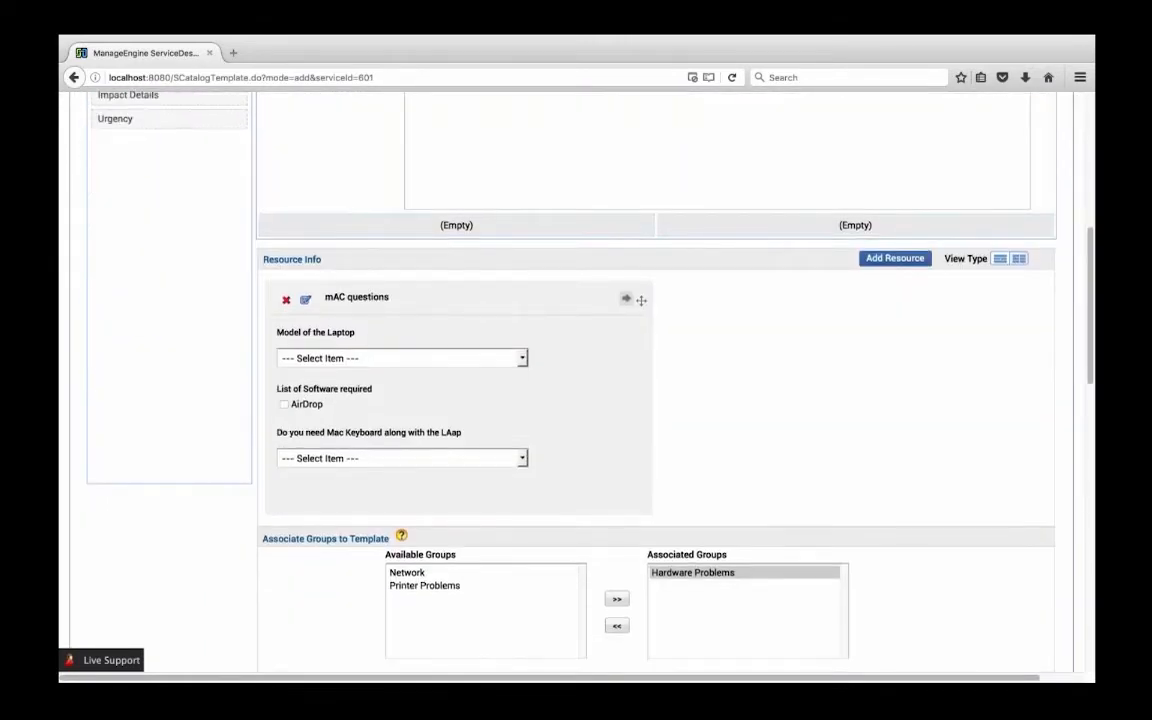
pyautogui.scroll(-7, 456, 368)
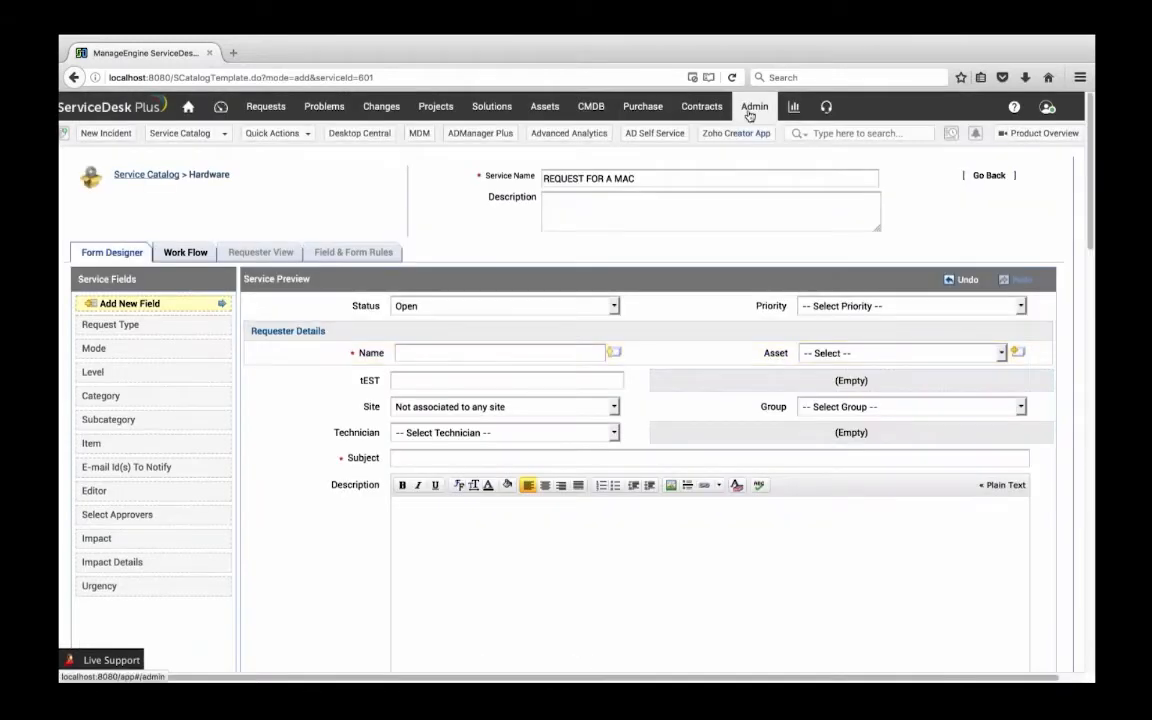
# Open the admin settings in a separate browser tab and bring up the User Groups list
pyautogui.rightClick(749, 116)
pyautogui.click(790, 112)
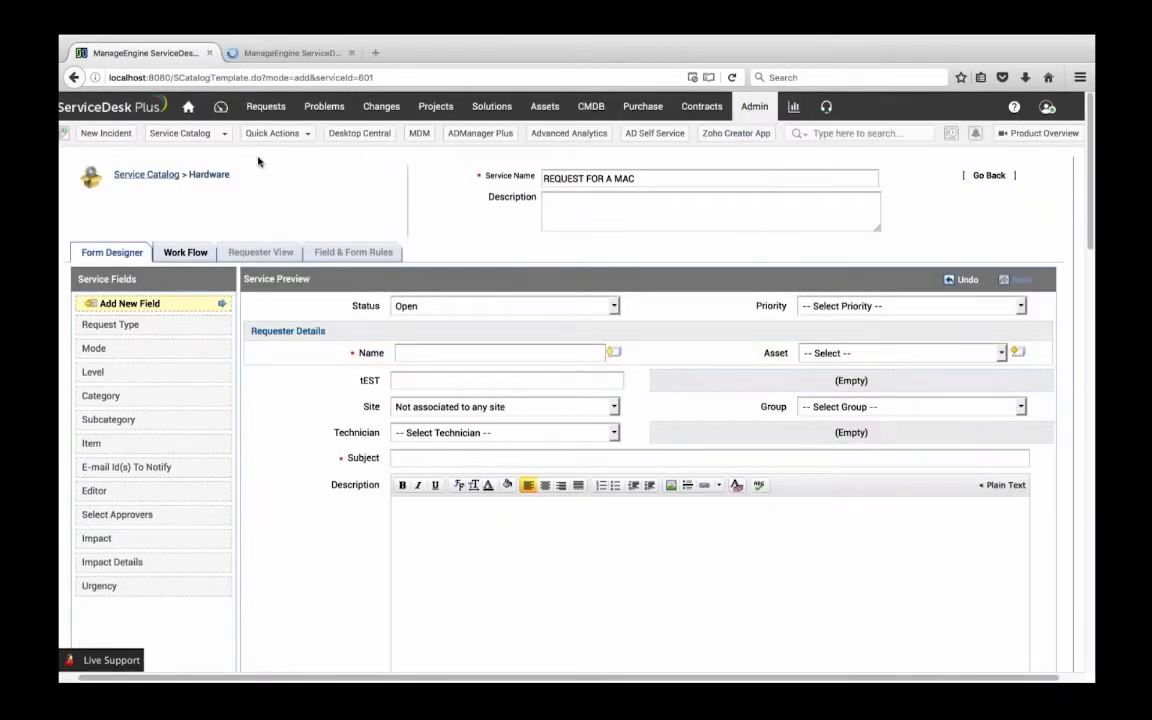
pyautogui.click(285, 54)
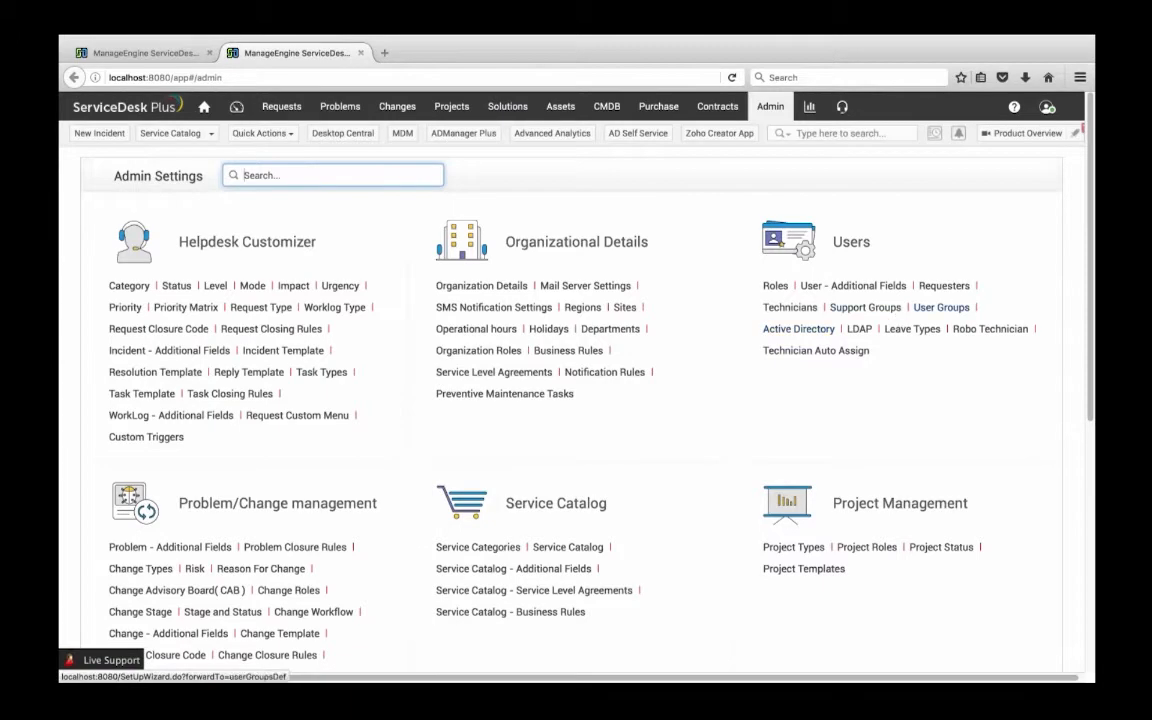
pyautogui.click(941, 307)
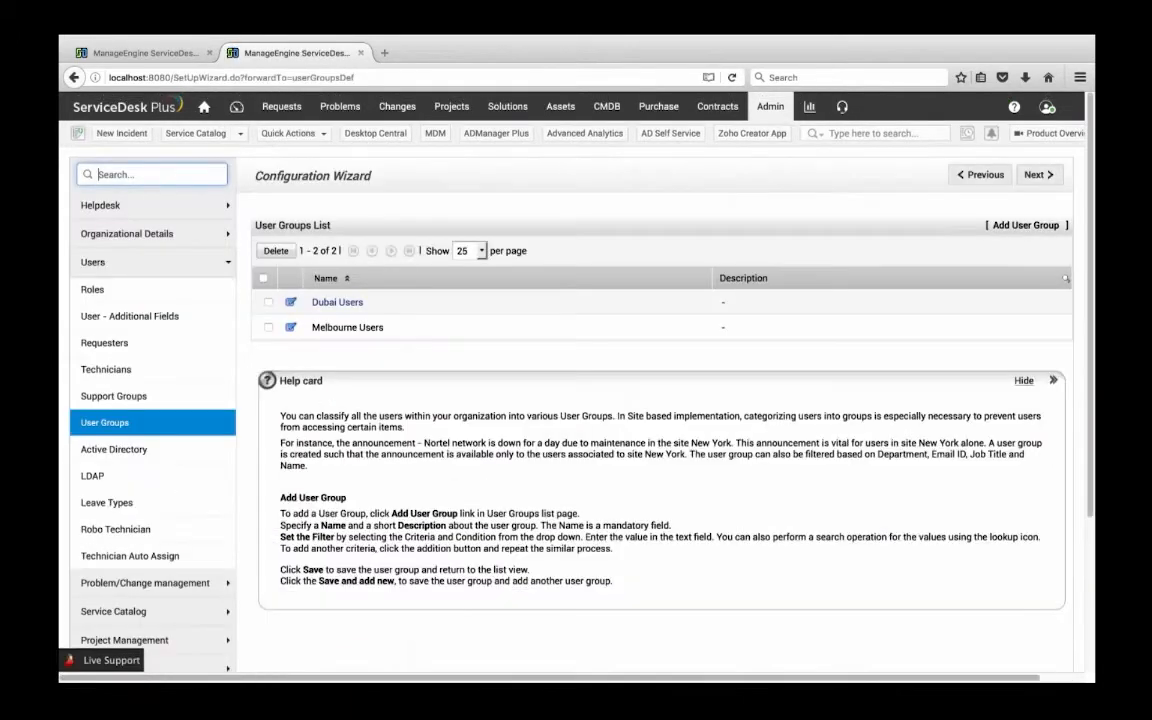
# Create and save a user group named "Mac group" with the filter Job Title is "manager"
pyautogui.click(1025, 225)
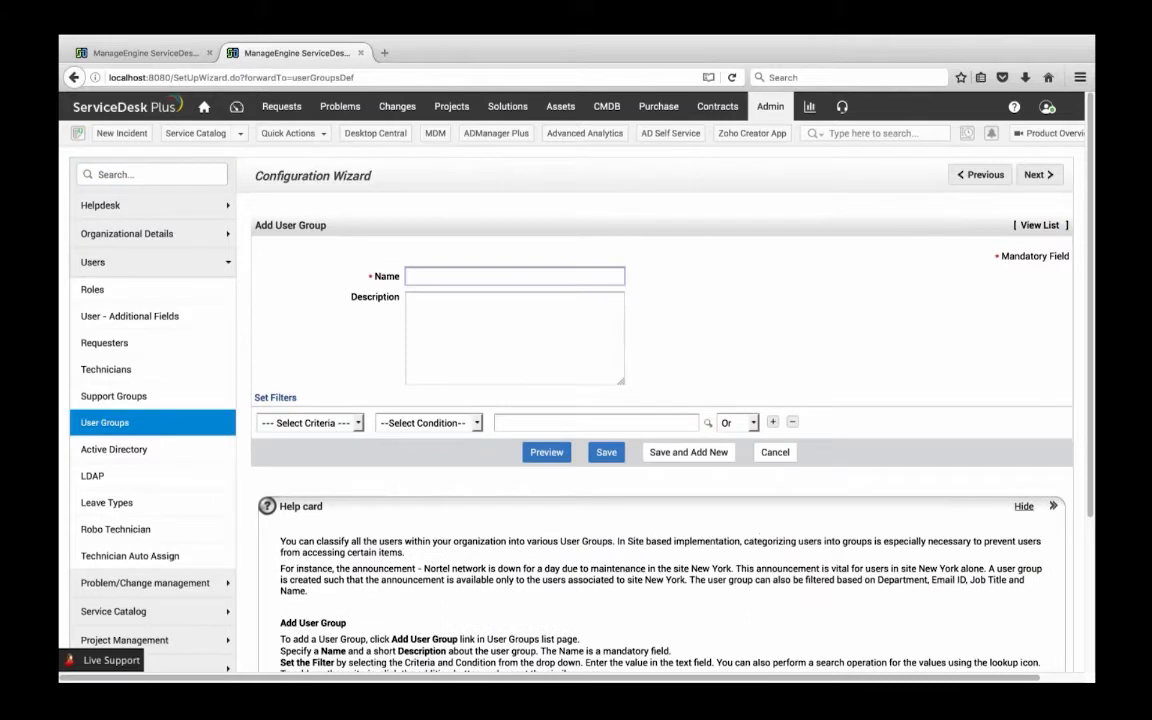
pyautogui.write('Mac group')
pyautogui.click(311, 423)
pyautogui.click(295, 491)
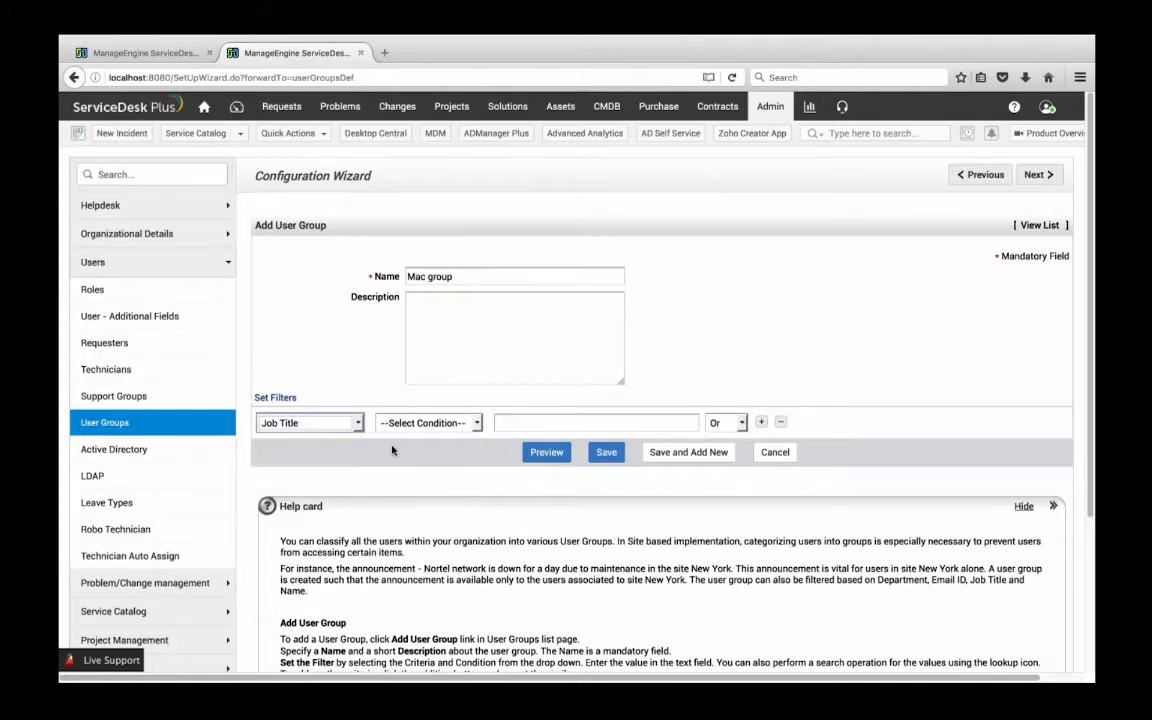
pyautogui.click(428, 423)
pyautogui.click(395, 450)
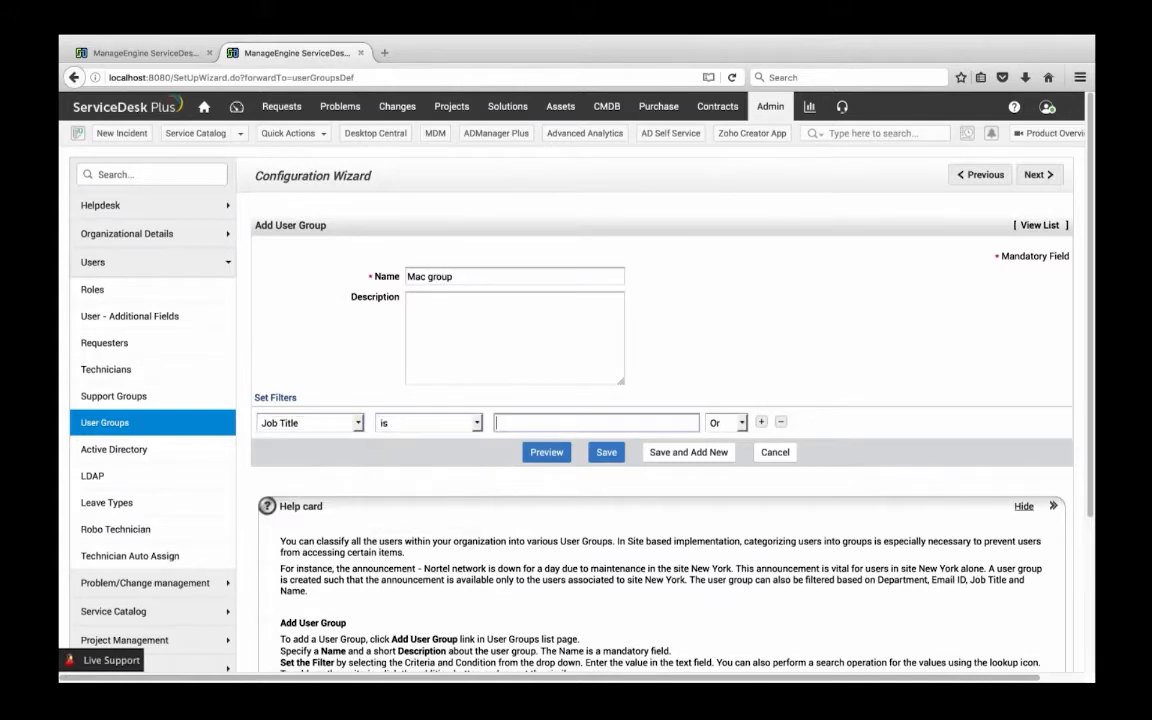
pyautogui.write('manager')
pyautogui.click(612, 453)
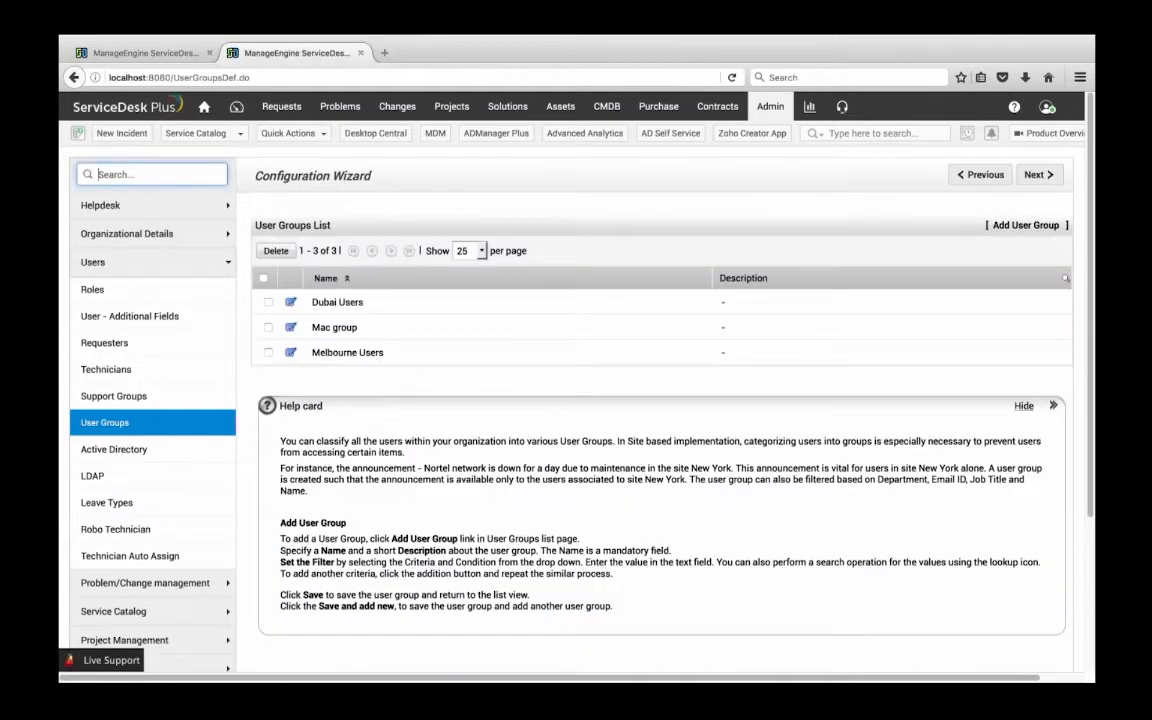
# Return to the REQUEST FOR A MAC template, check its available user groups and save the template
pyautogui.click(170, 53)
pyautogui.scroll(-8, 463, 359)
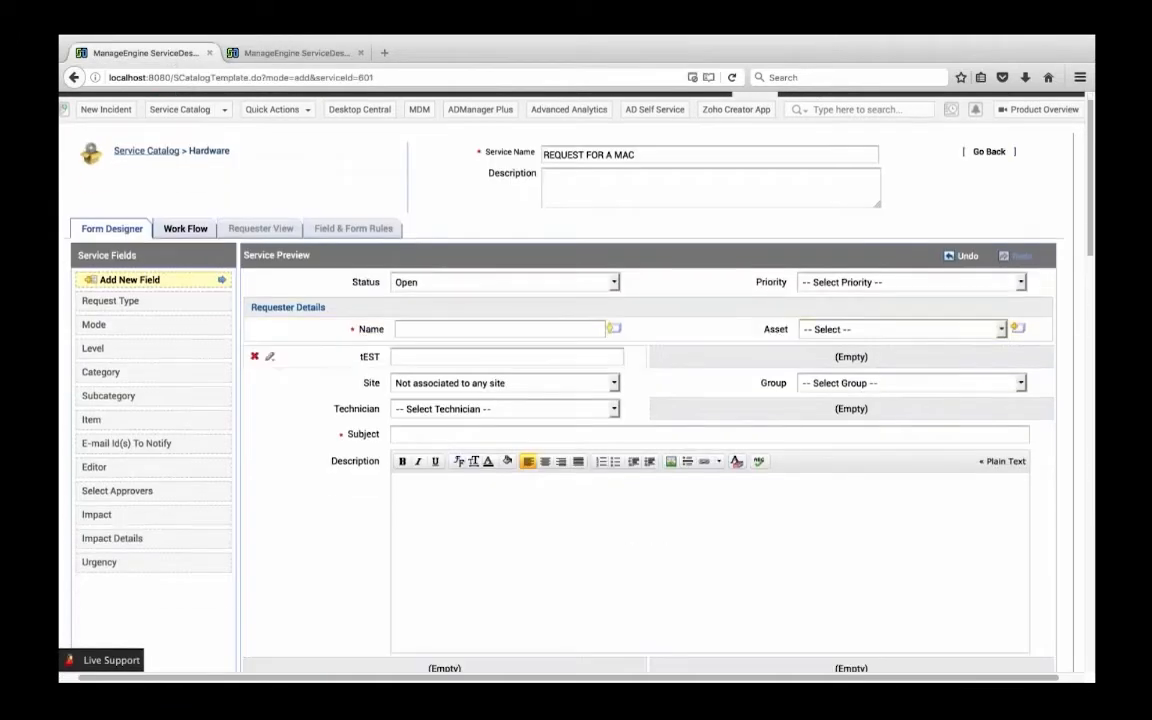
pyautogui.scroll(-5, 450, 380)
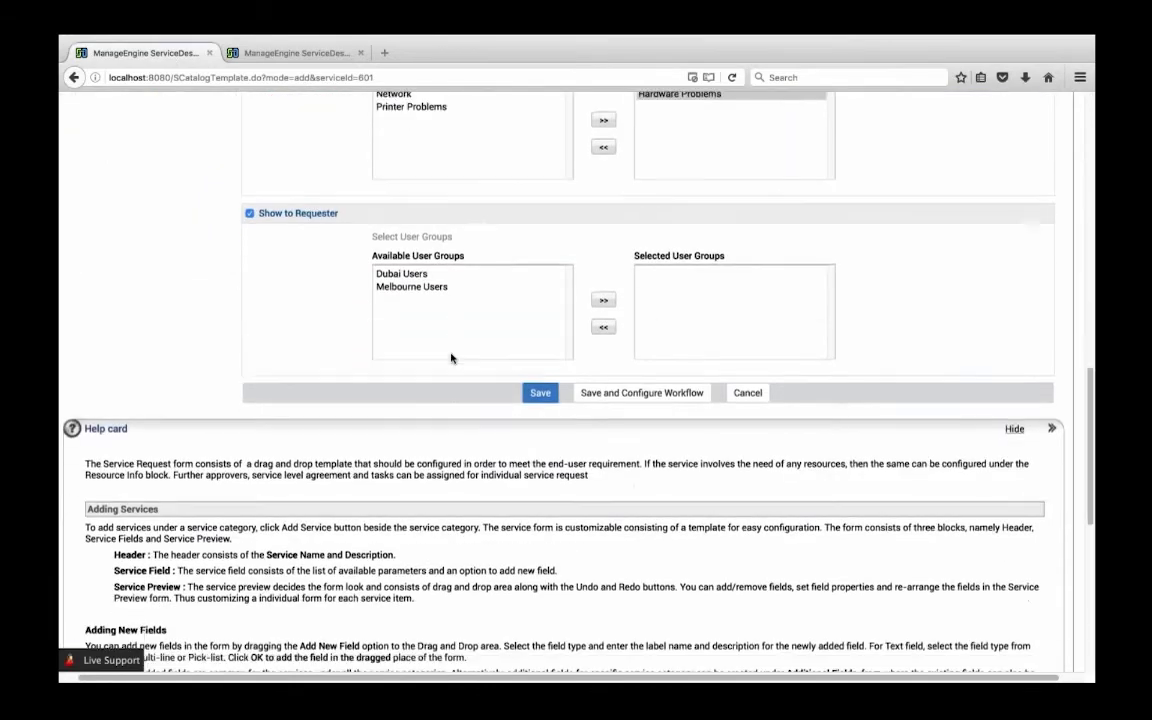
pyautogui.scroll(4, 450, 360)
pyautogui.scroll(8, 448, 94)
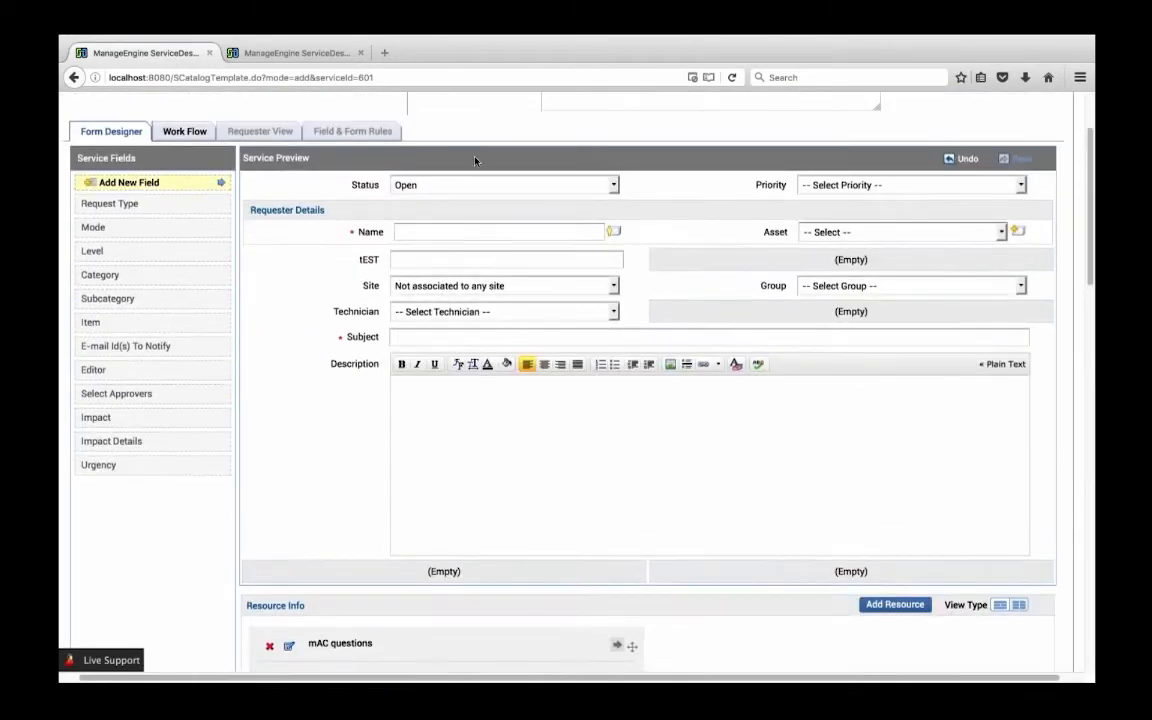
pyautogui.scroll(2, 475, 157)
pyautogui.scroll(-8, 561, 483)
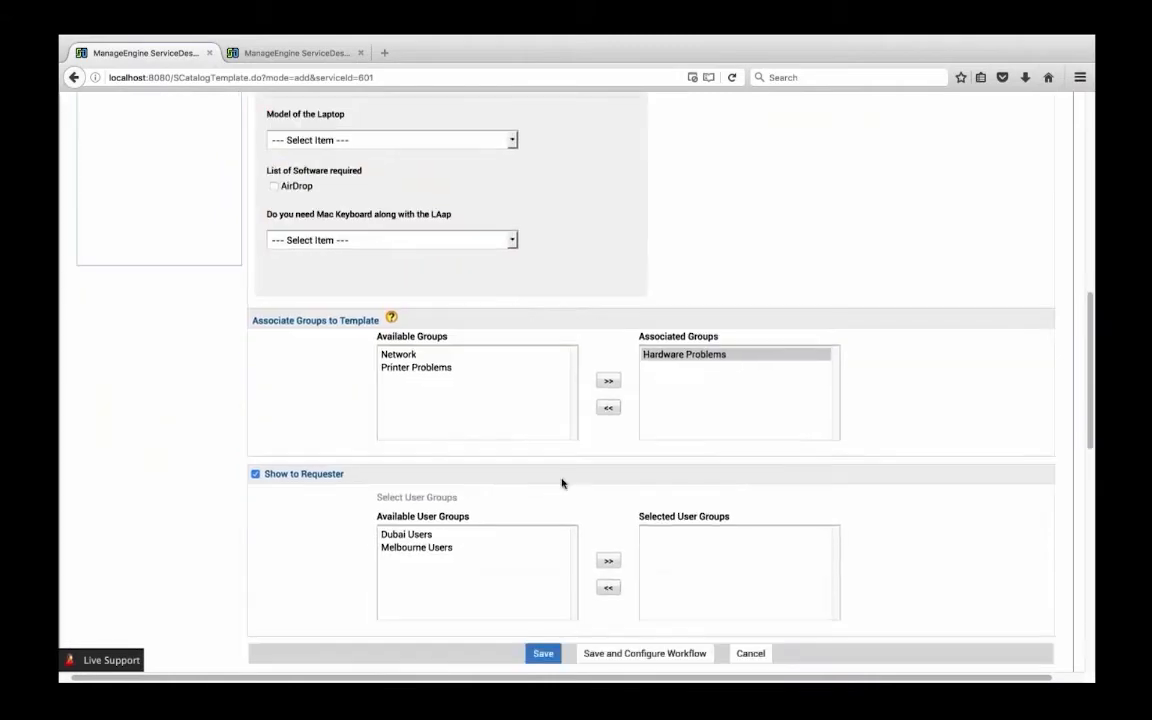
pyautogui.scroll(-5, 561, 483)
pyautogui.click(548, 389)
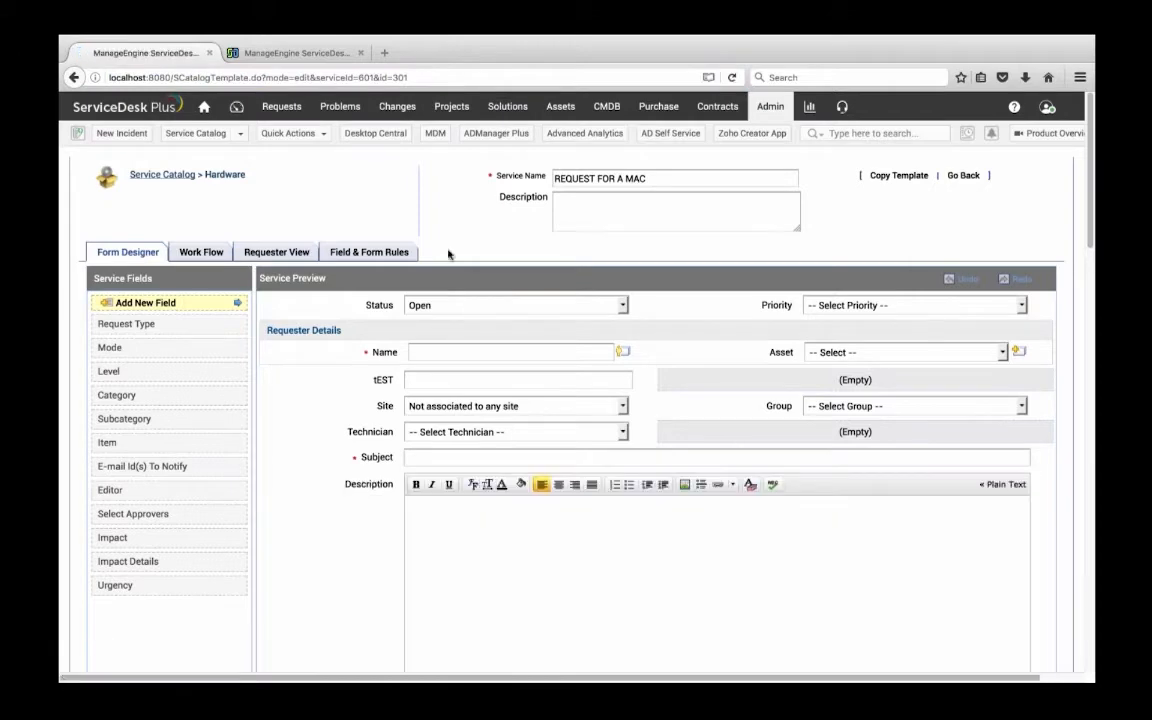
# Add Mac group to the selected user groups under Show to Requester and save the template
pyautogui.scroll(-5, 285, 190)
pyautogui.scroll(-6, 285, 190)
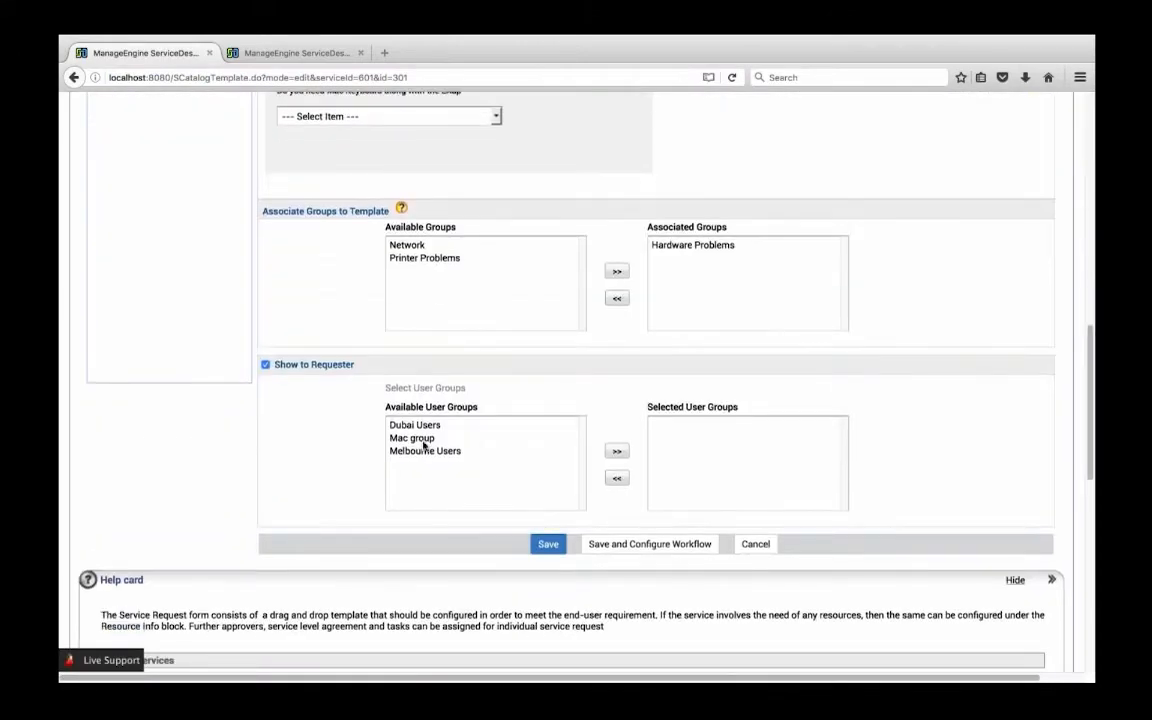
pyautogui.click(424, 440)
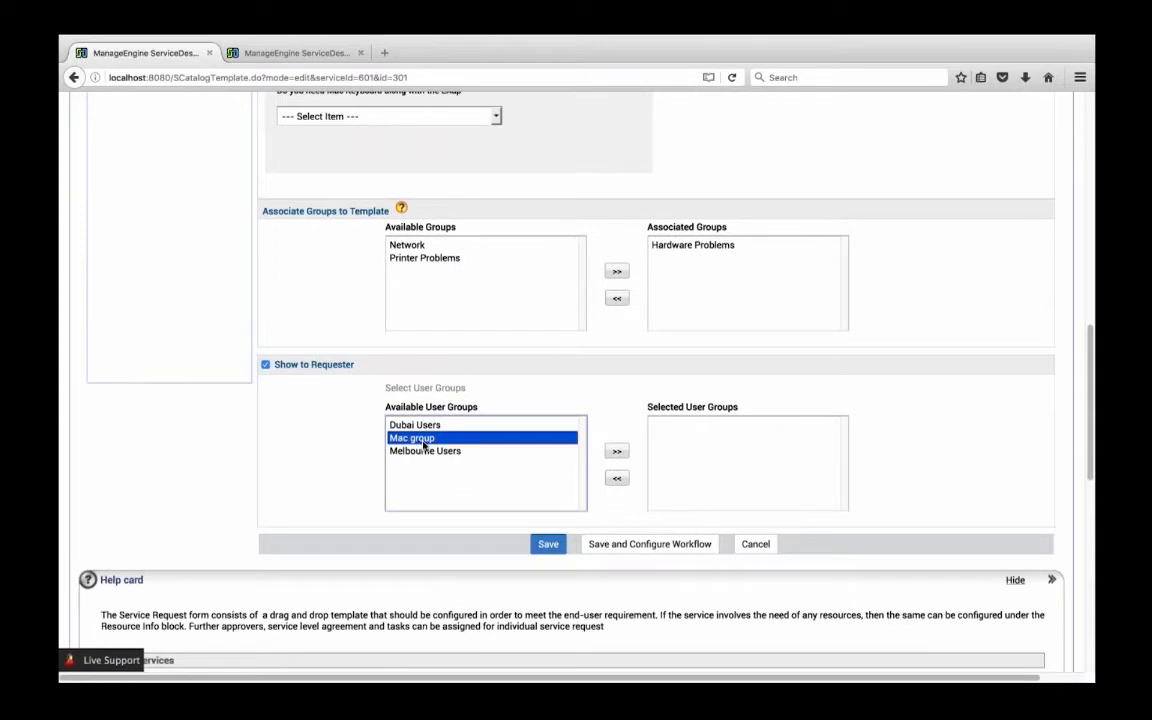
pyautogui.click(616, 452)
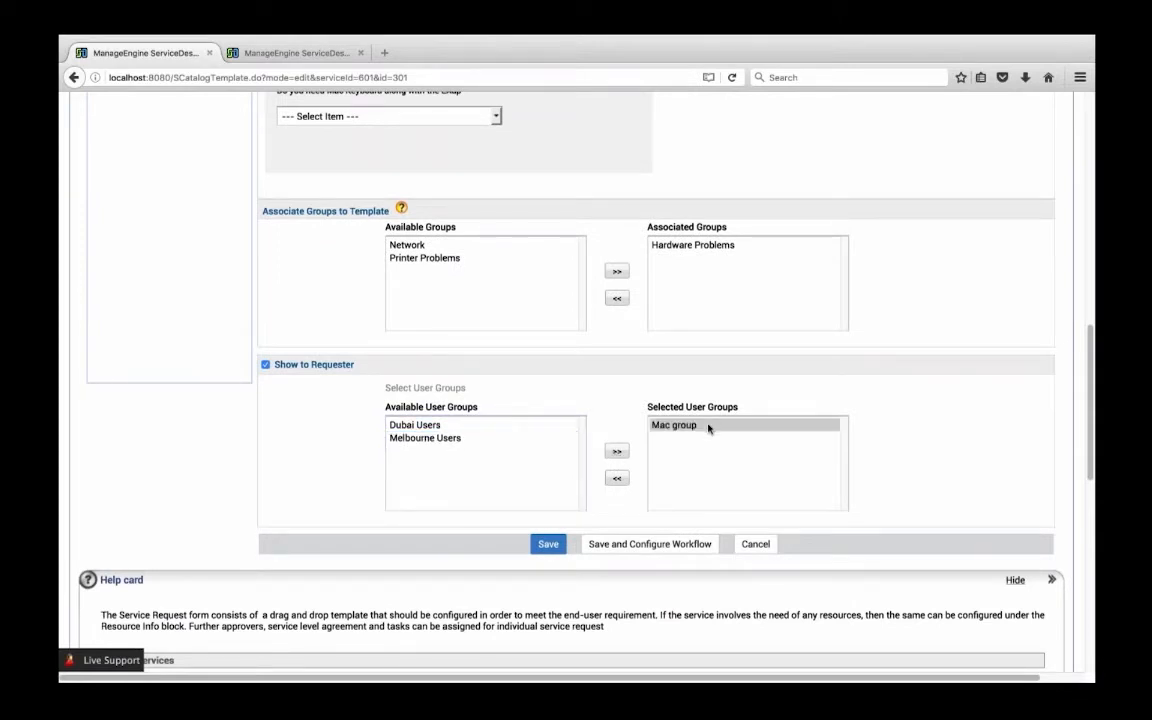
pyautogui.scroll(2, 547, 563)
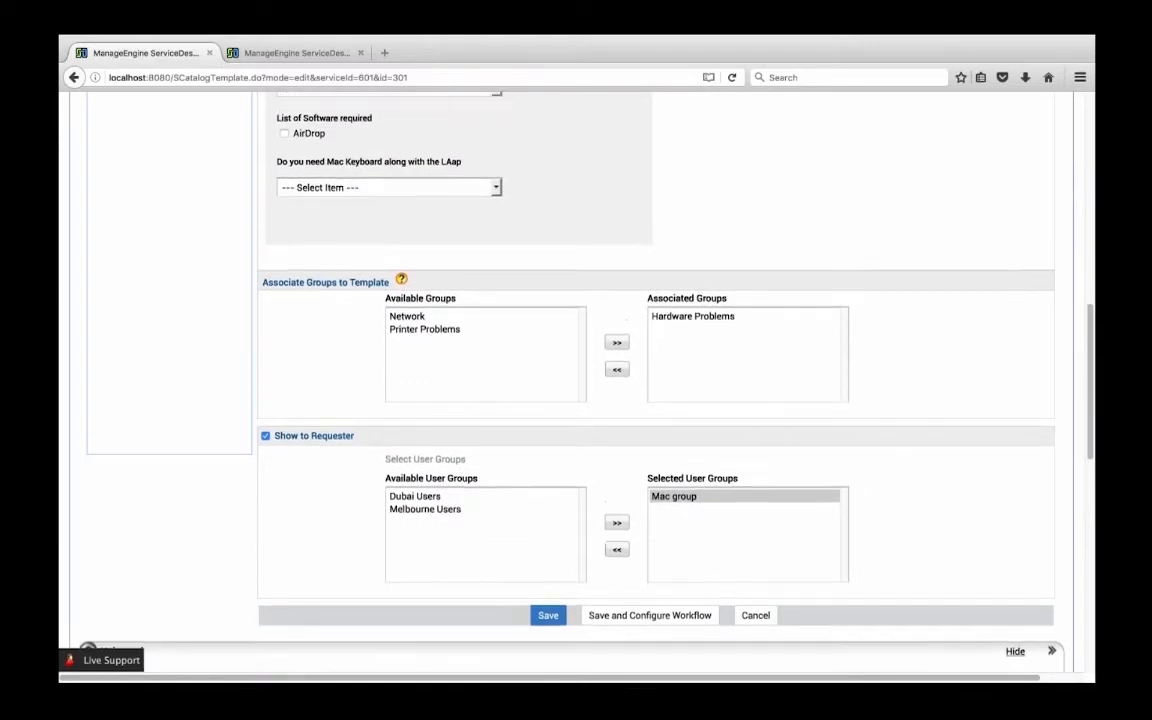
pyautogui.scroll(-2, 547, 560)
pyautogui.click(546, 540)
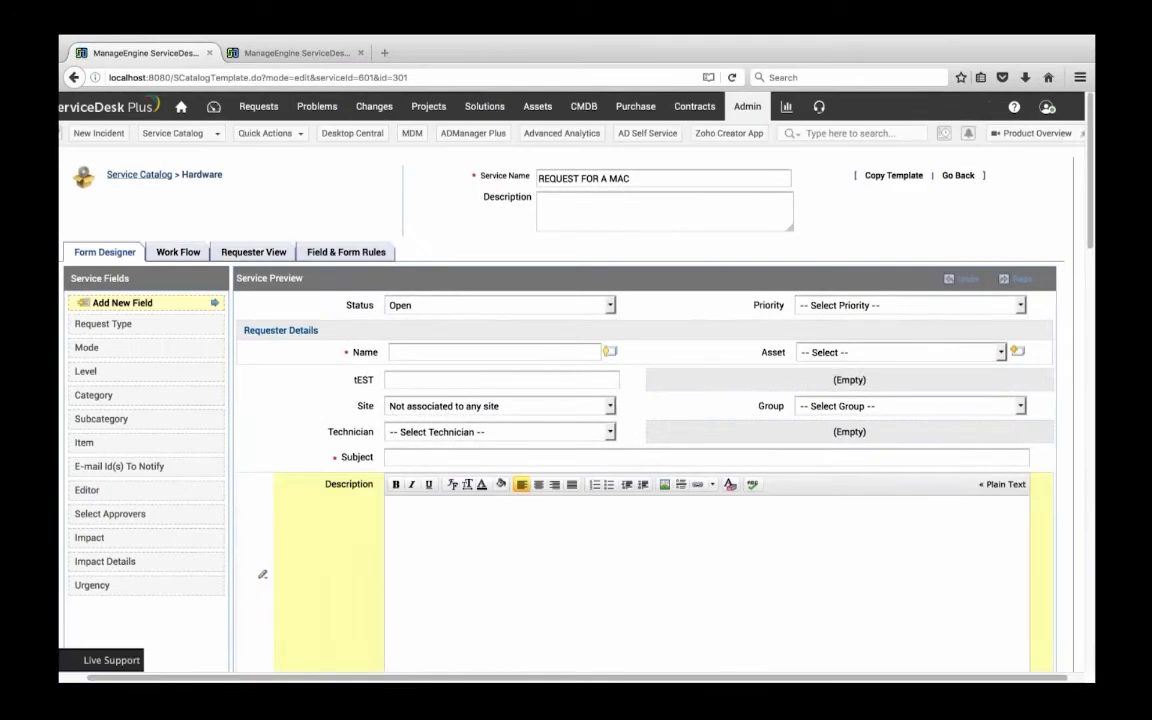
# Open the template's workflow settings and add approval stages Two through Five under Approval Details
pyautogui.click(178, 252)
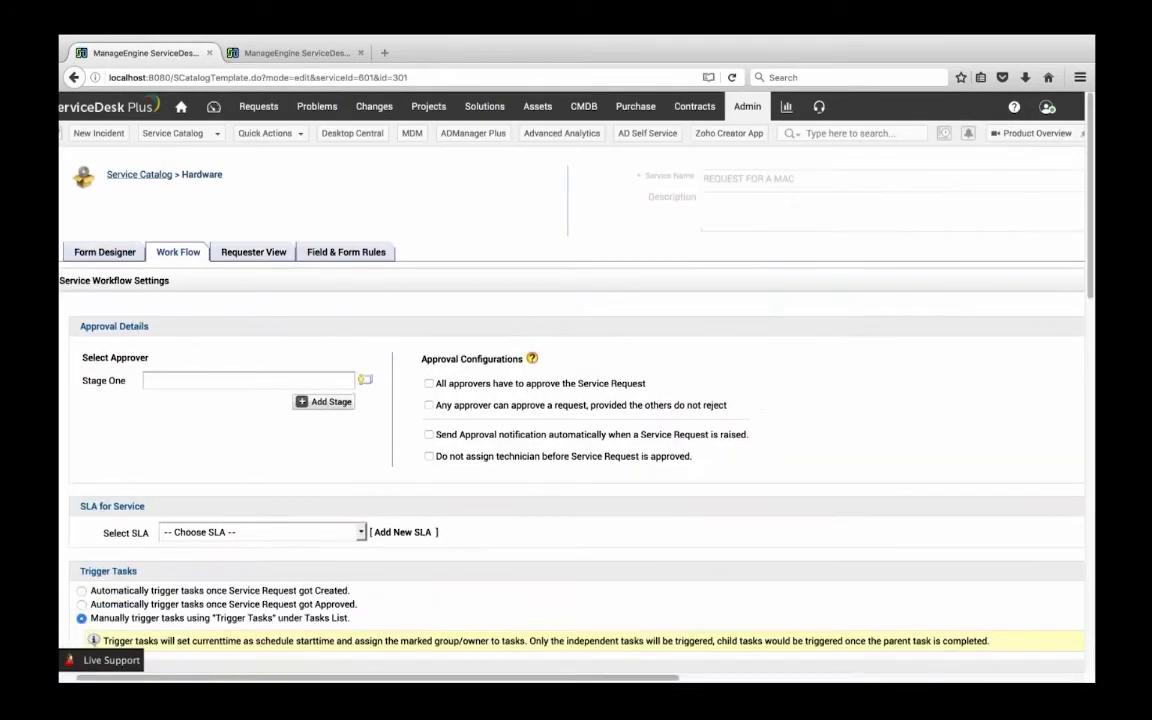
pyautogui.scroll(-1, 229, 358)
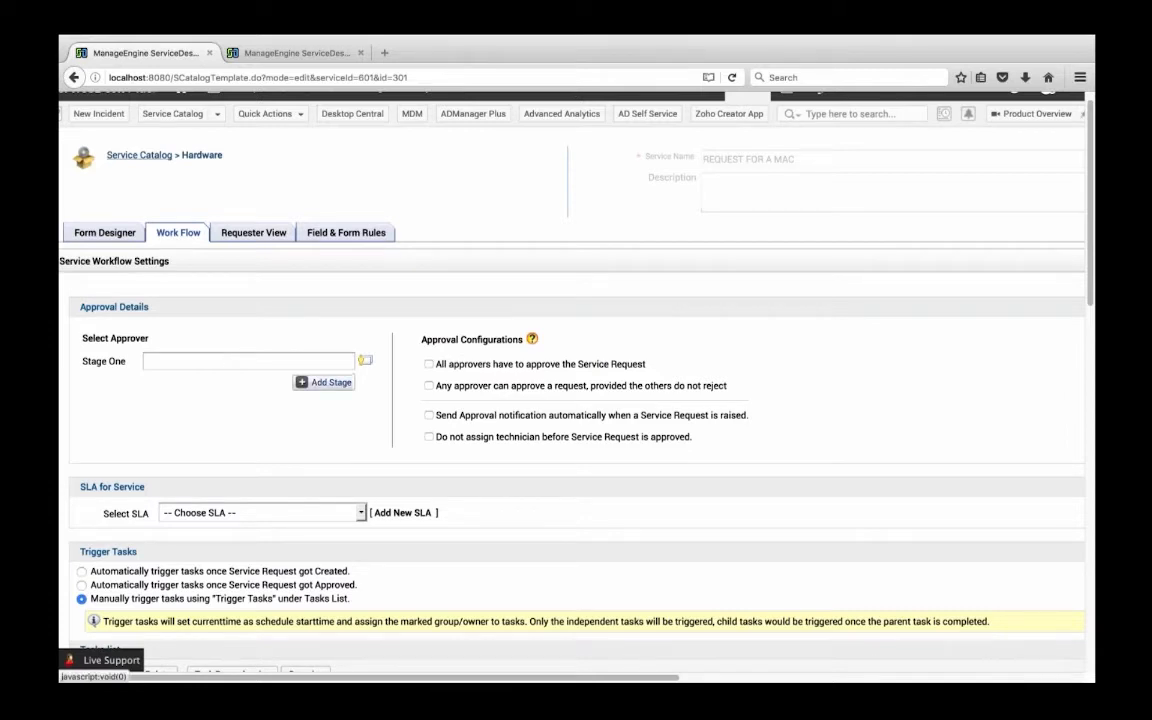
pyautogui.click(323, 382)
pyautogui.click(303, 402)
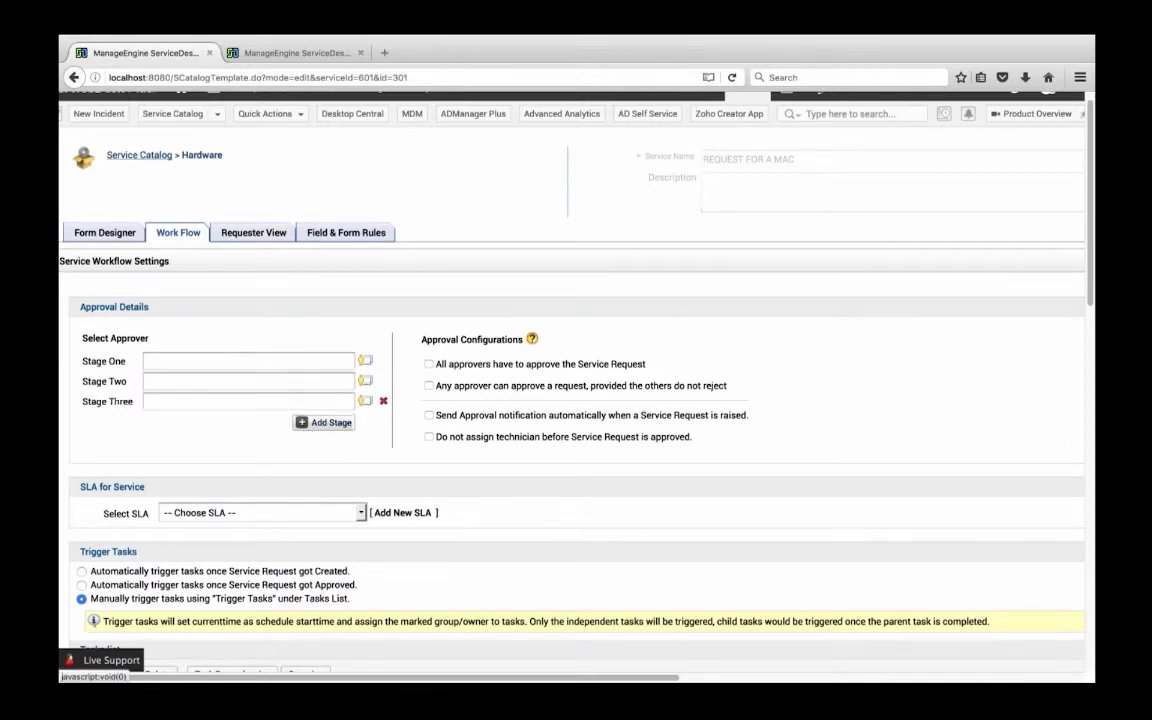
pyautogui.click(318, 422)
pyautogui.click(318, 443)
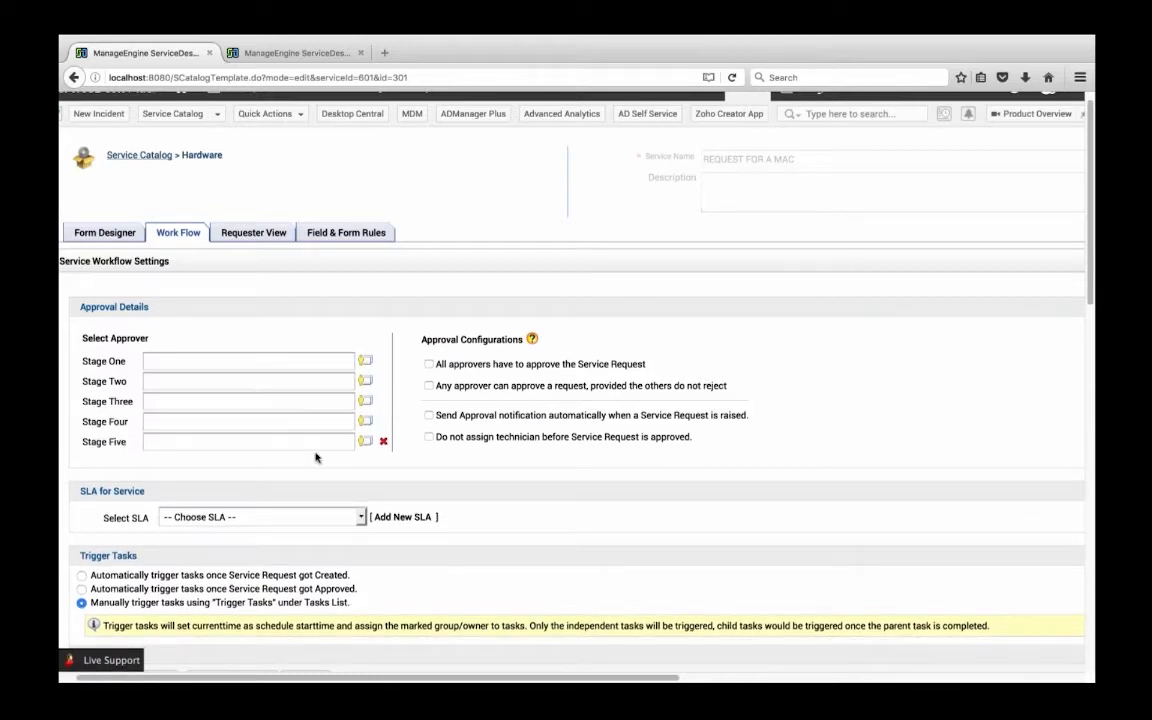
# Set the Stage One approver to $DEPARTMENT_APPROVER$ from the service approvers list
pyautogui.click(366, 363)
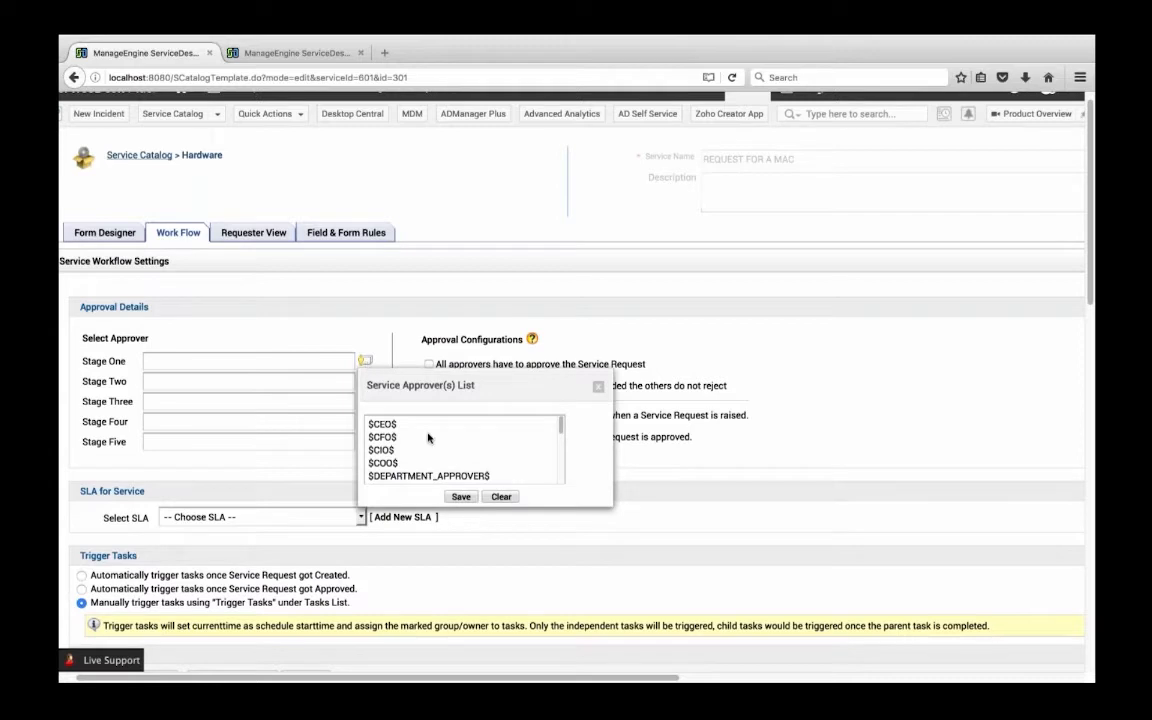
pyautogui.scroll(-5, 428, 437)
pyautogui.scroll(3, 428, 437)
pyautogui.scroll(-4, 430, 445)
pyautogui.scroll(-4, 434, 456)
pyautogui.scroll(4, 433, 455)
pyautogui.scroll(5, 433, 455)
pyautogui.scroll(-1, 414, 466)
pyautogui.click(420, 438)
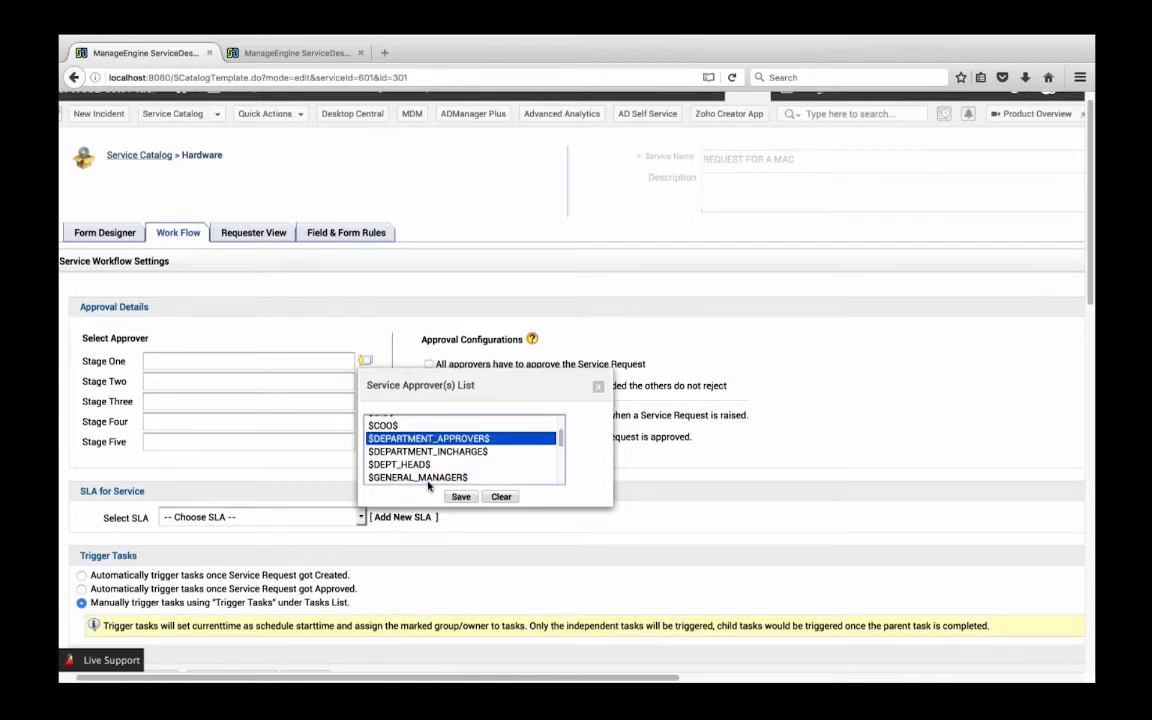
pyautogui.click(461, 496)
# In the admin settings browser tab, edit the Guest requester, check its Service Request Approver permission and save the record
pyautogui.scroll(1, 424, 404)
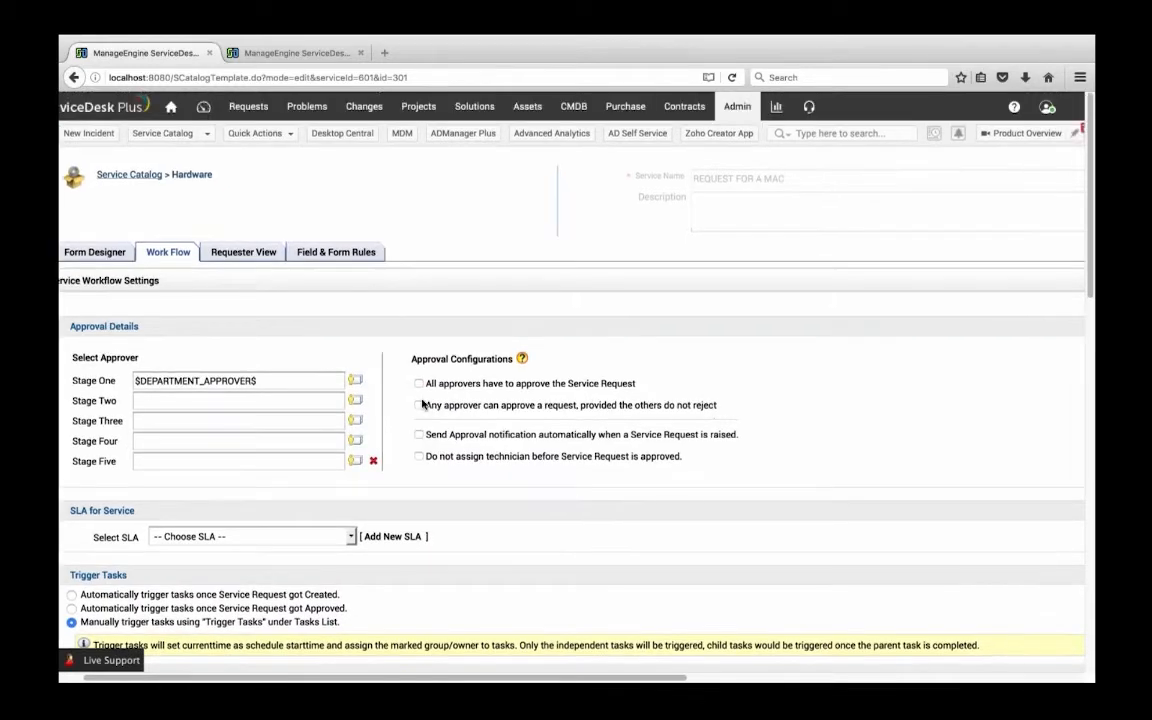
pyautogui.click(307, 57)
pyautogui.click(115, 343)
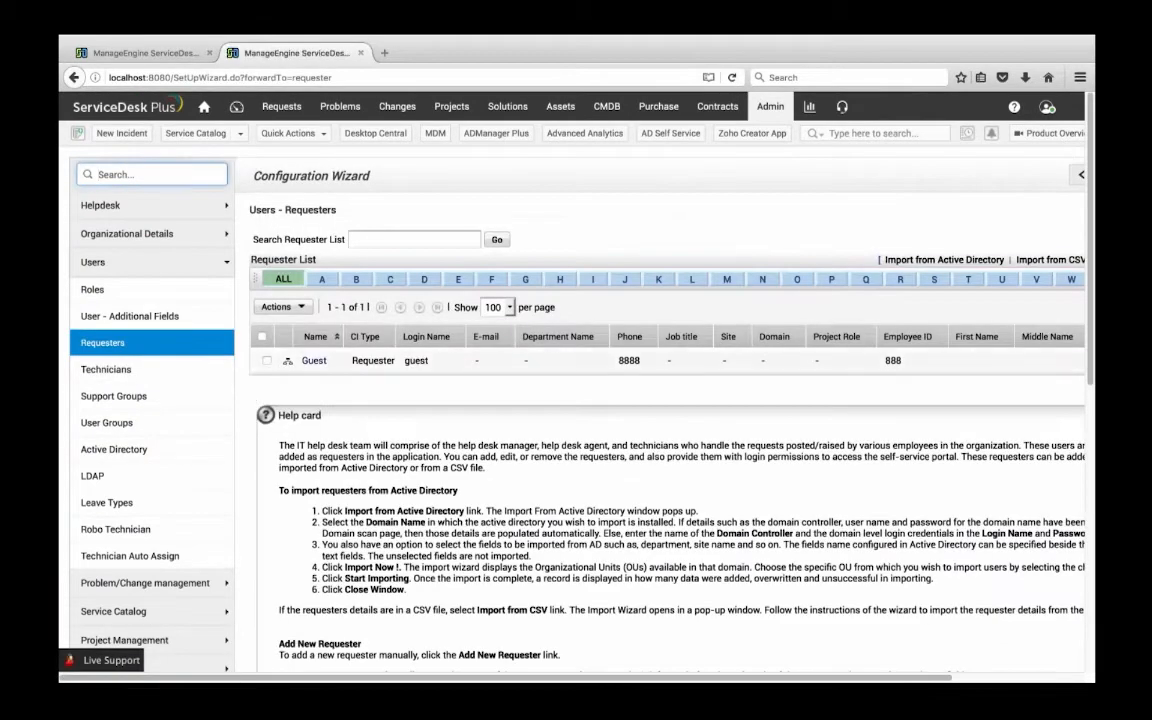
pyautogui.click(314, 360)
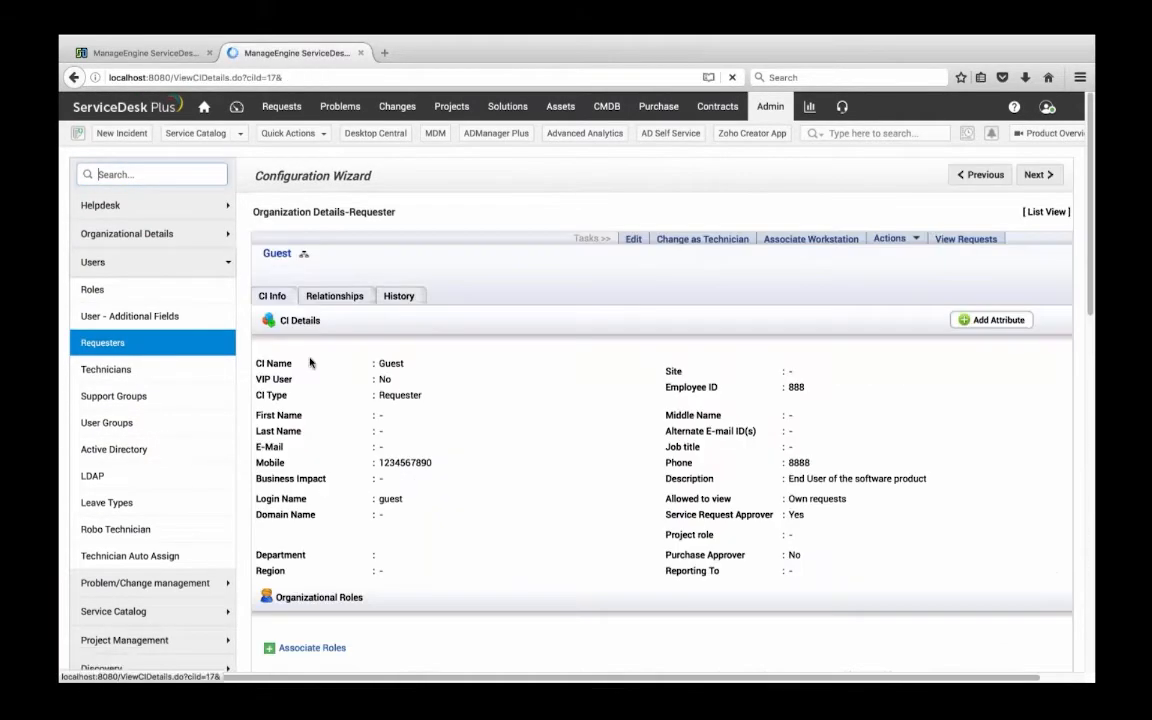
pyautogui.click(633, 239)
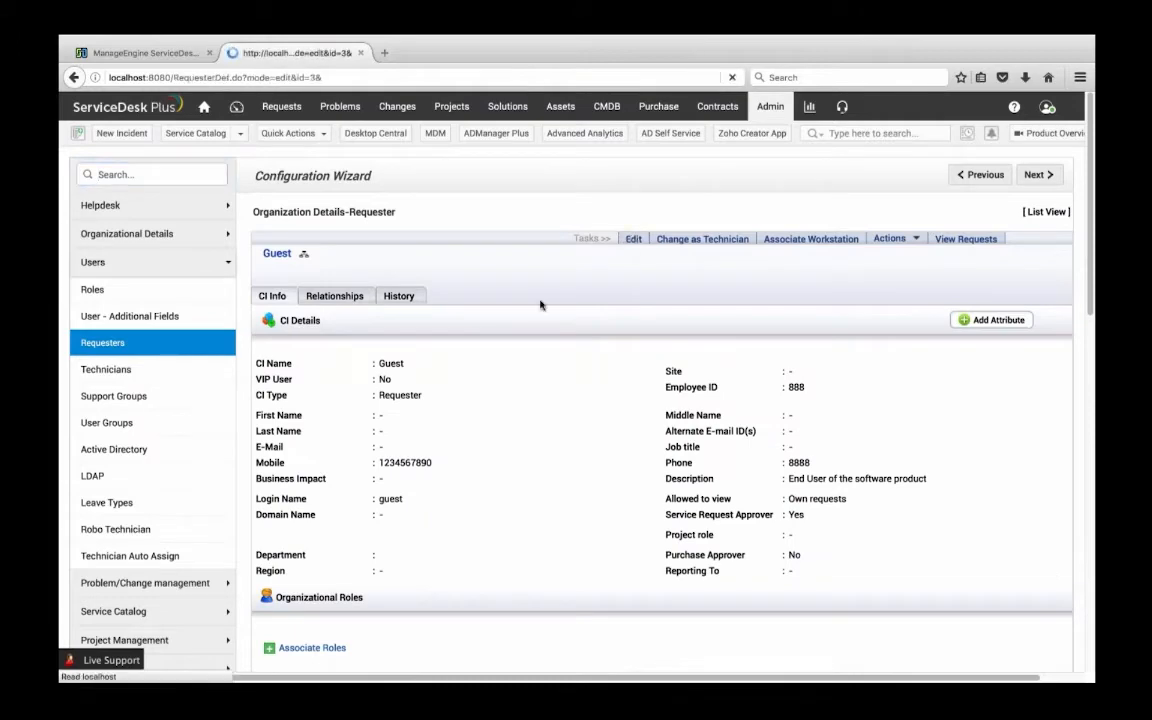
pyautogui.scroll(-10, 660, 400)
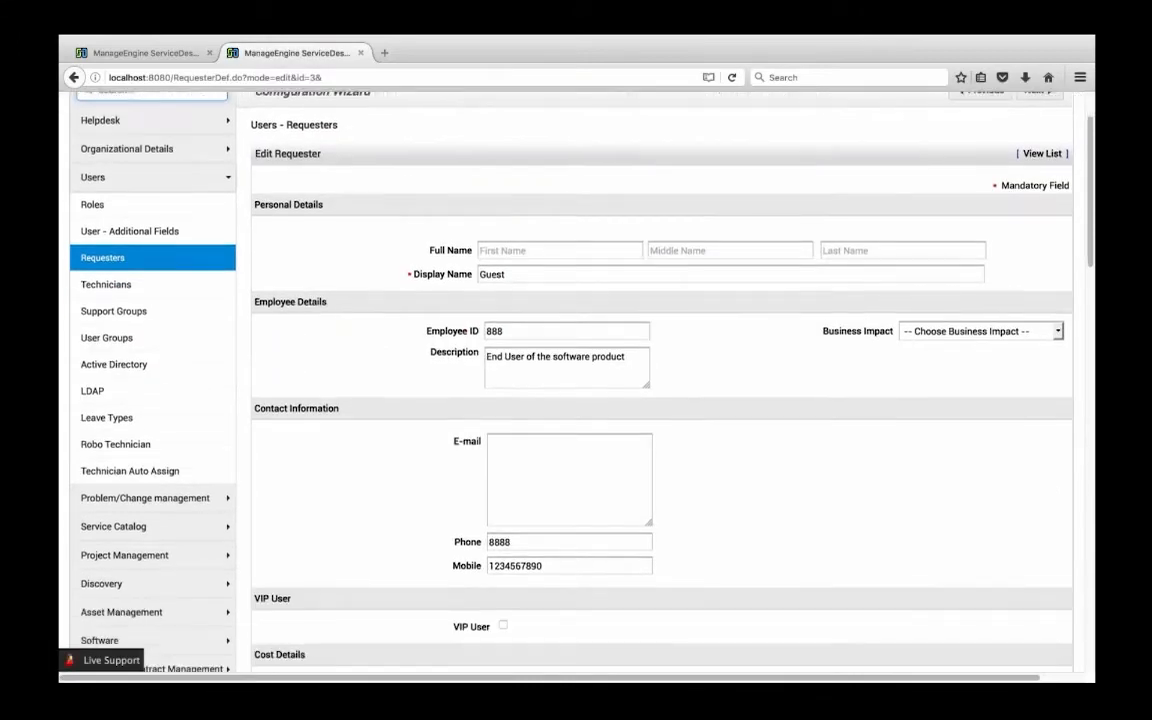
pyautogui.scroll(-3, 645, 419)
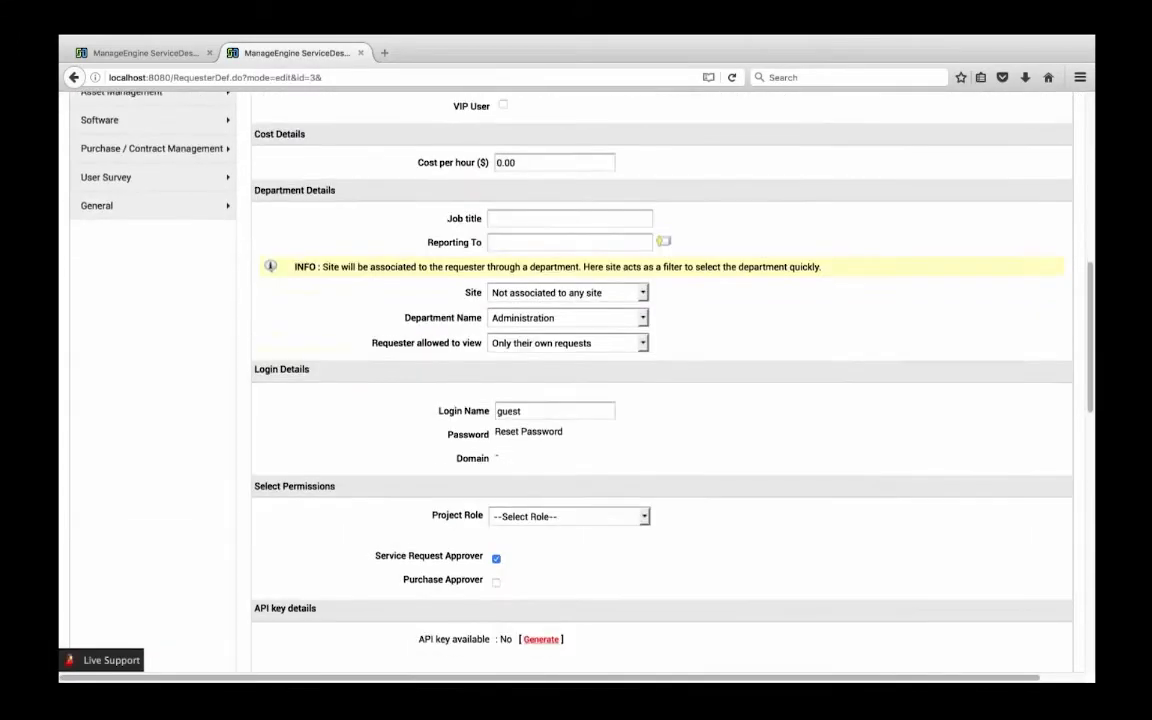
pyautogui.moveTo(495, 503); pyautogui.dragTo(374, 501)
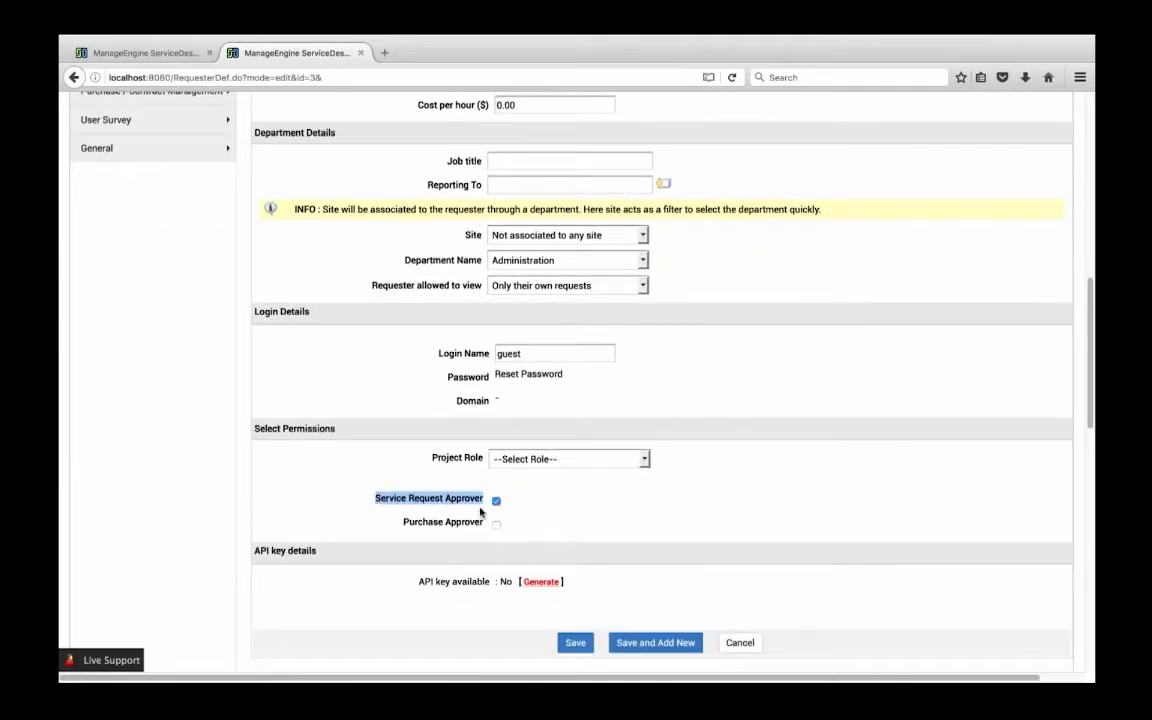
pyautogui.click(576, 643)
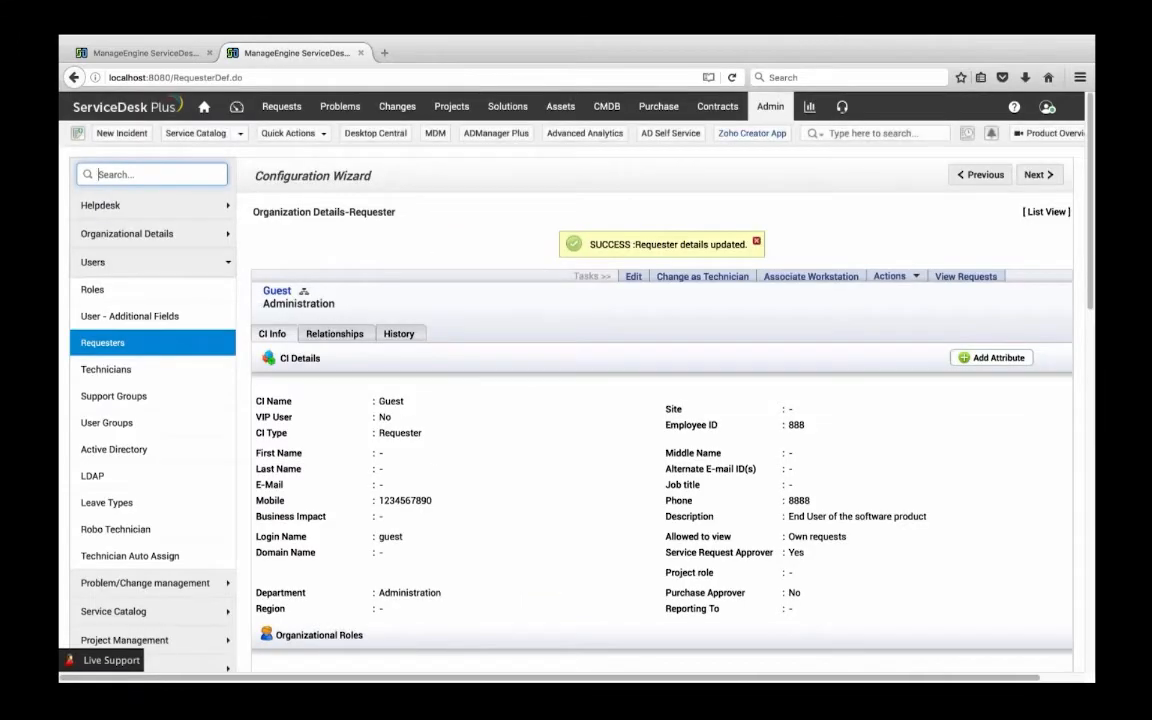
# In the organization roles, associate the Guest user with the Site Director role for the site Atalanta
pyautogui.click(770, 106)
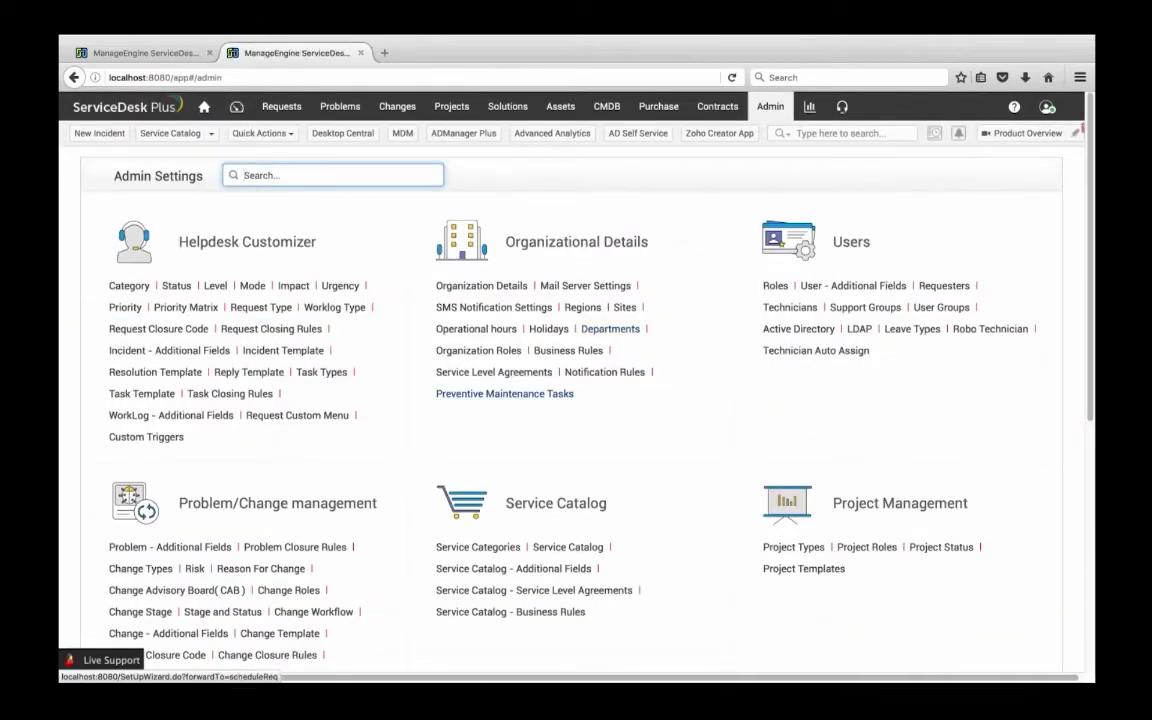
pyautogui.click(469, 352)
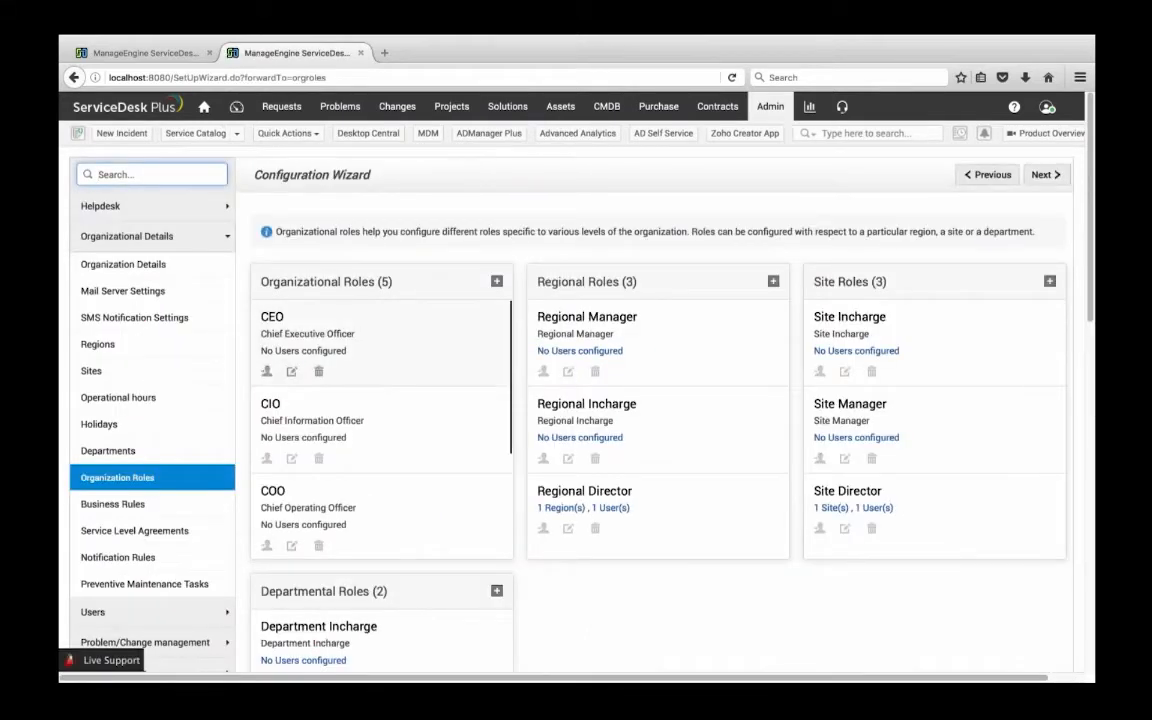
pyautogui.scroll(-3, 694, 550)
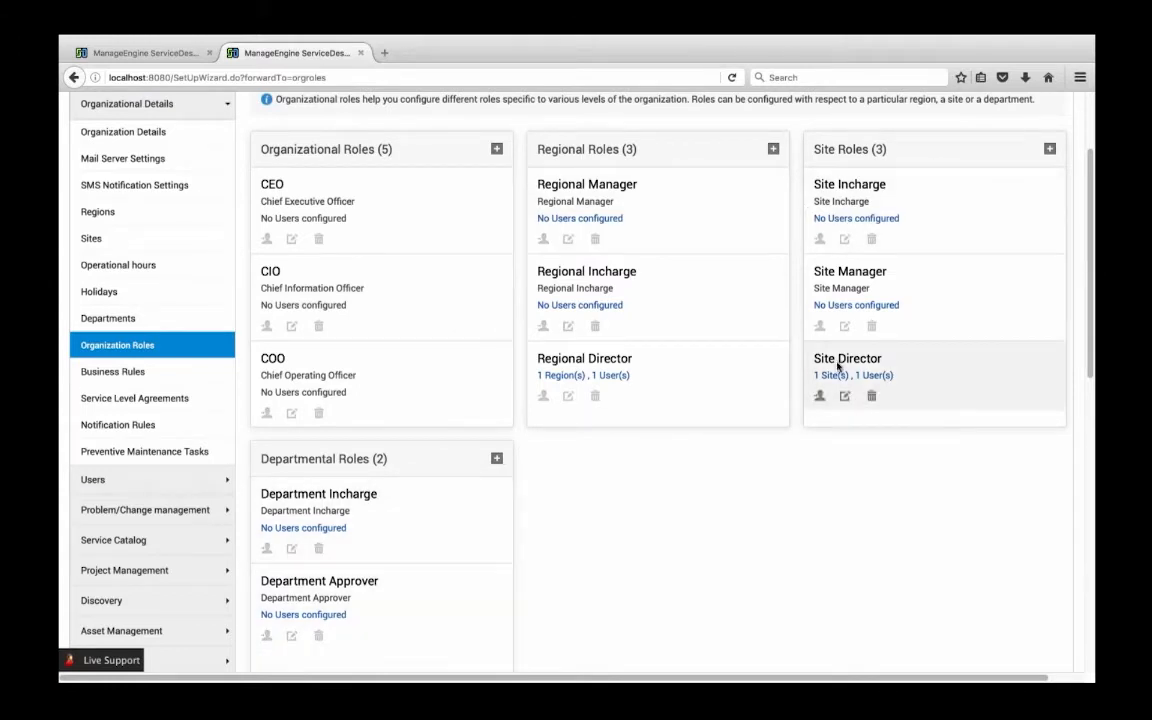
pyautogui.click(819, 396)
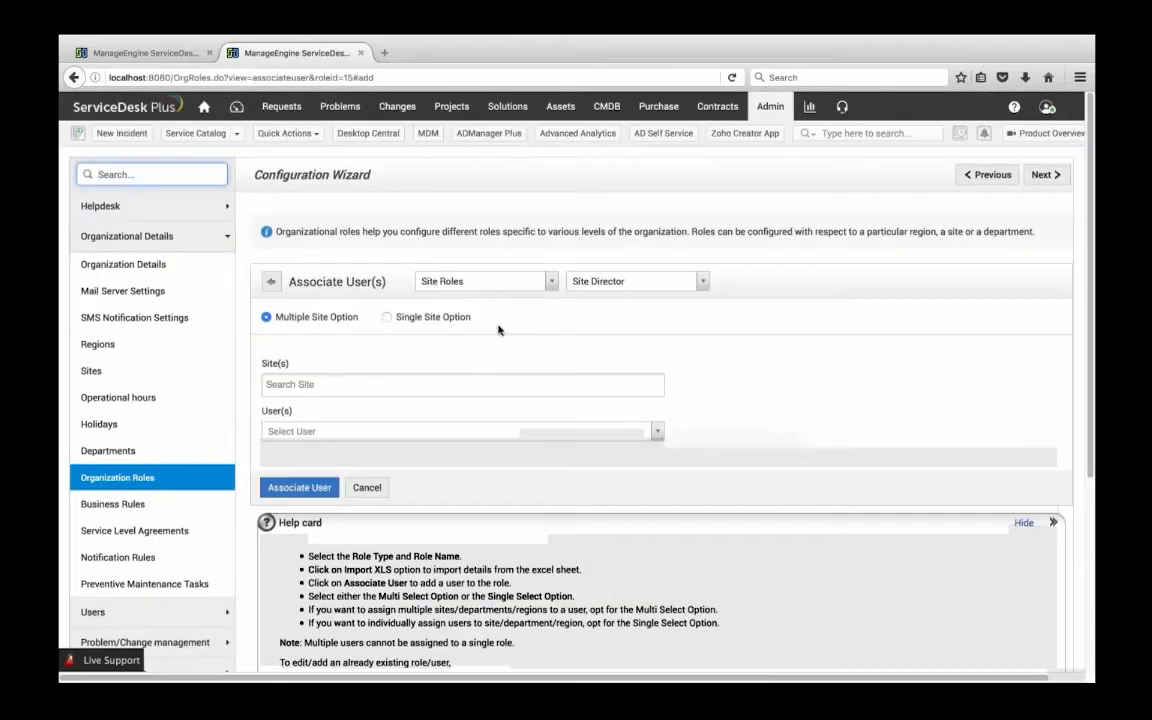
pyautogui.click(315, 386)
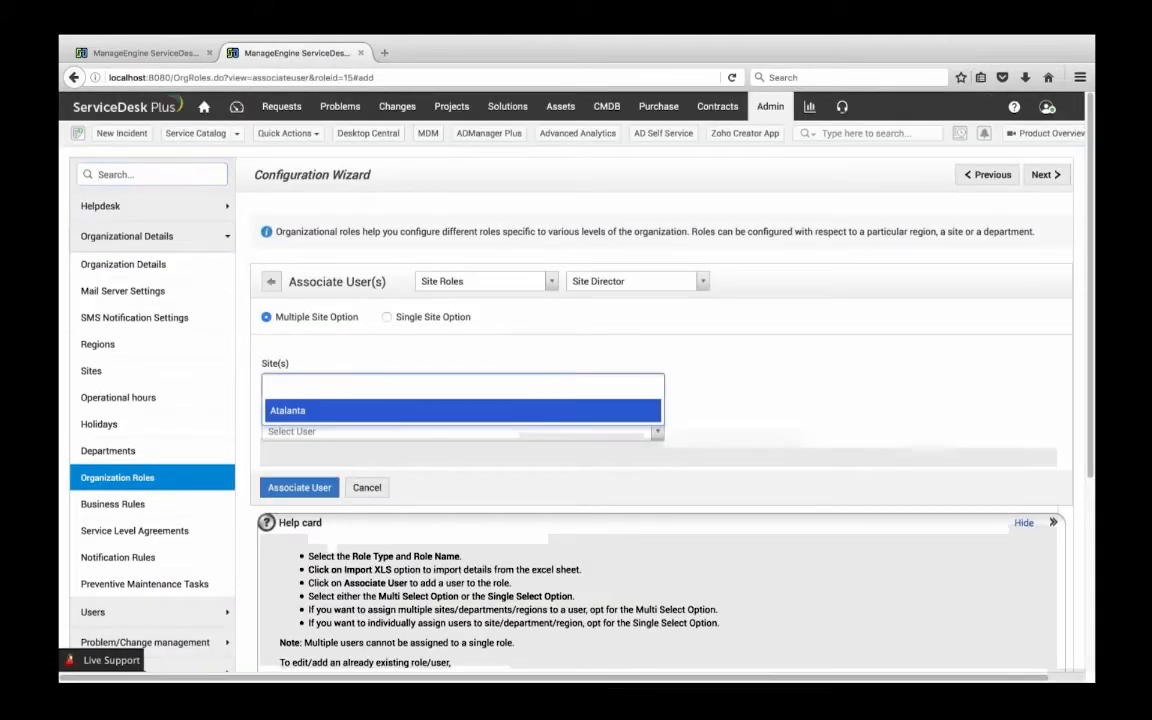
pyautogui.click(315, 410)
pyautogui.click(300, 431)
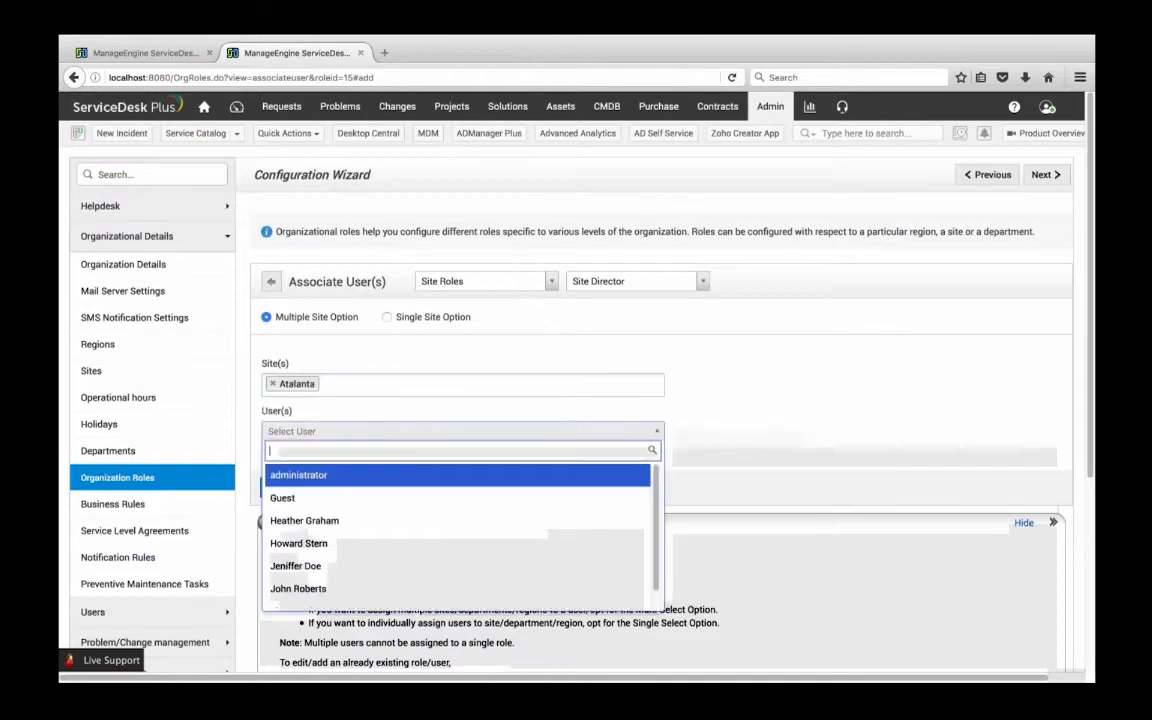
pyautogui.click(300, 495)
pyautogui.click(299, 487)
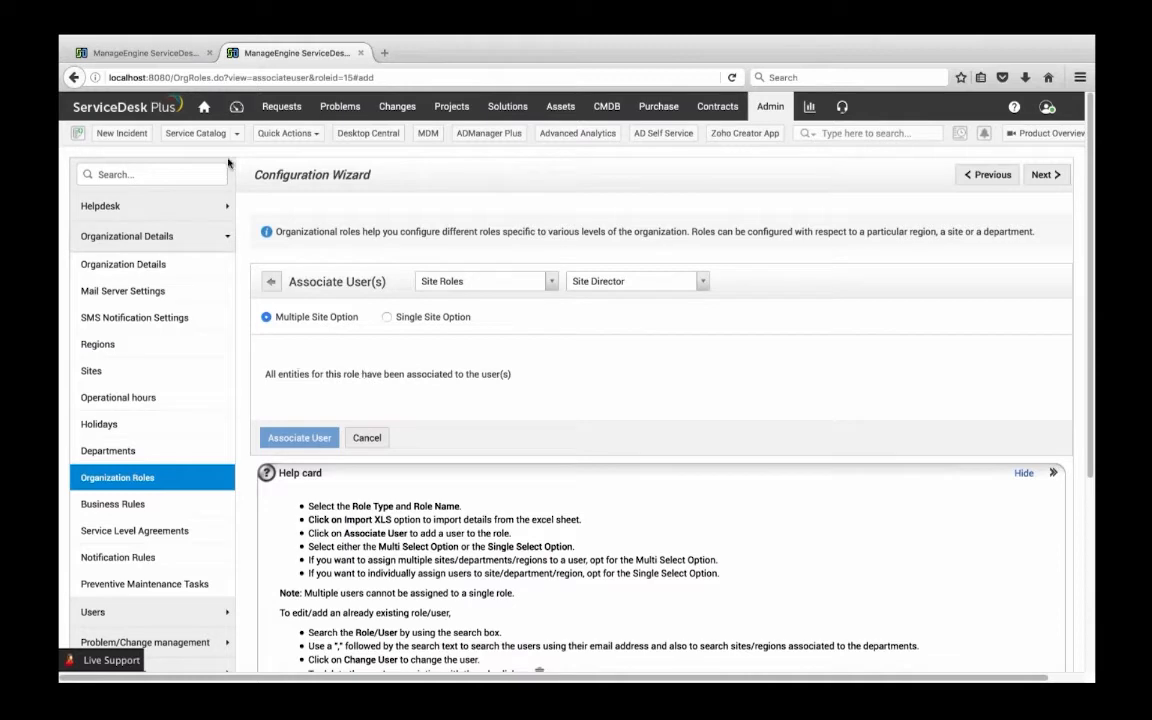
# Return to the template's workflow and set the Stage Two approver to Guest
pyautogui.click(176, 58)
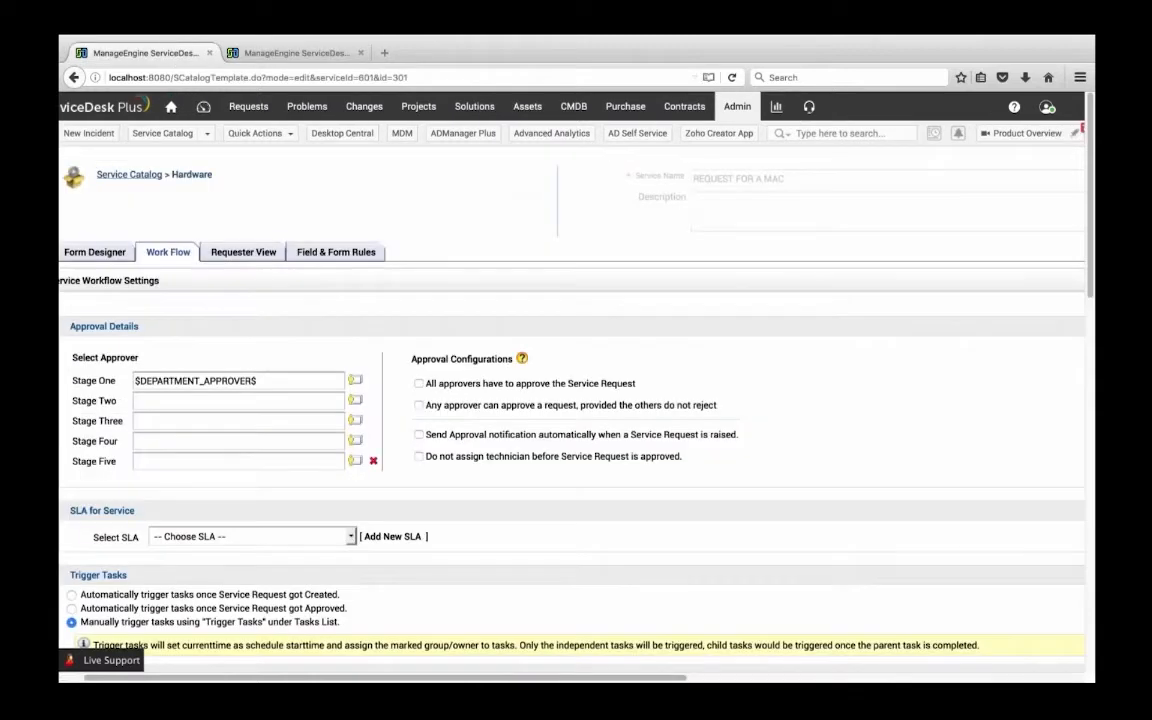
pyautogui.click(355, 401)
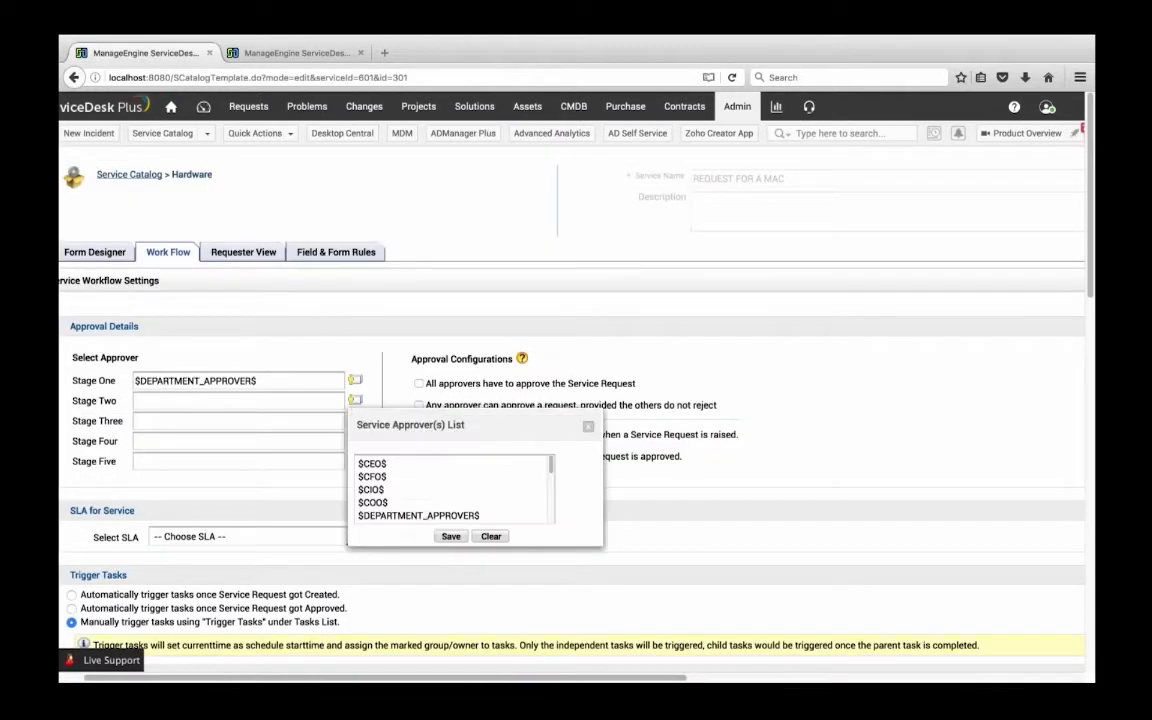
pyautogui.scroll(-6, 386, 488)
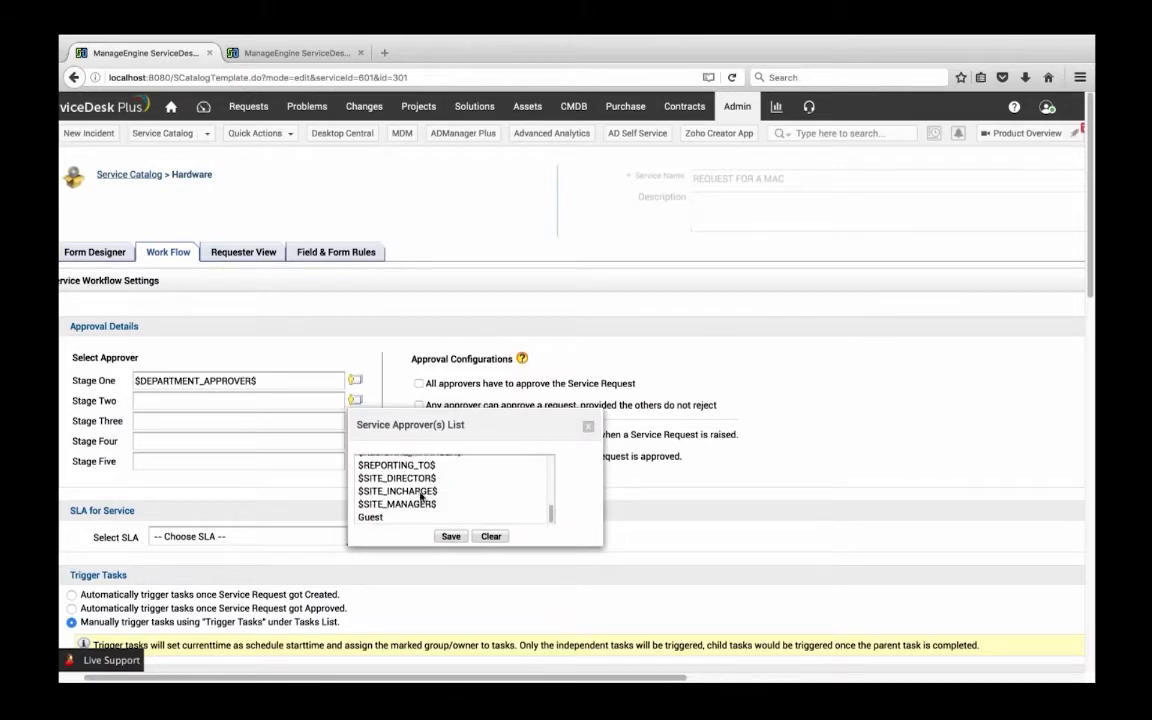
pyautogui.click(371, 518)
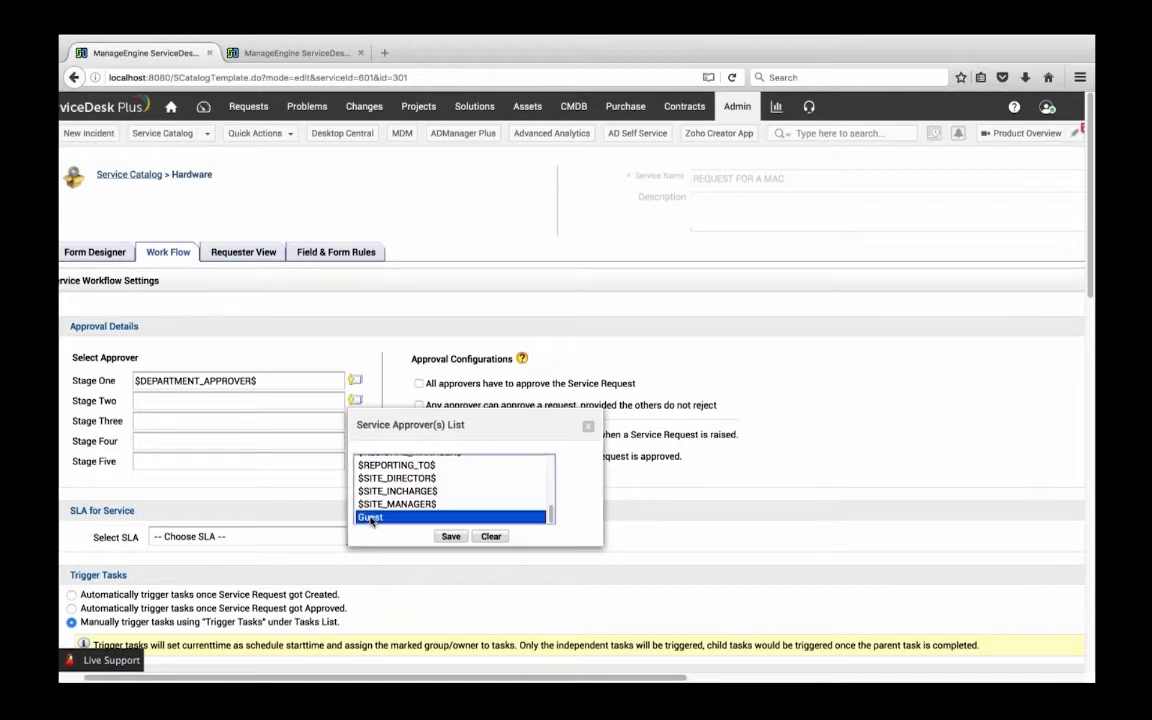
pyautogui.click(450, 536)
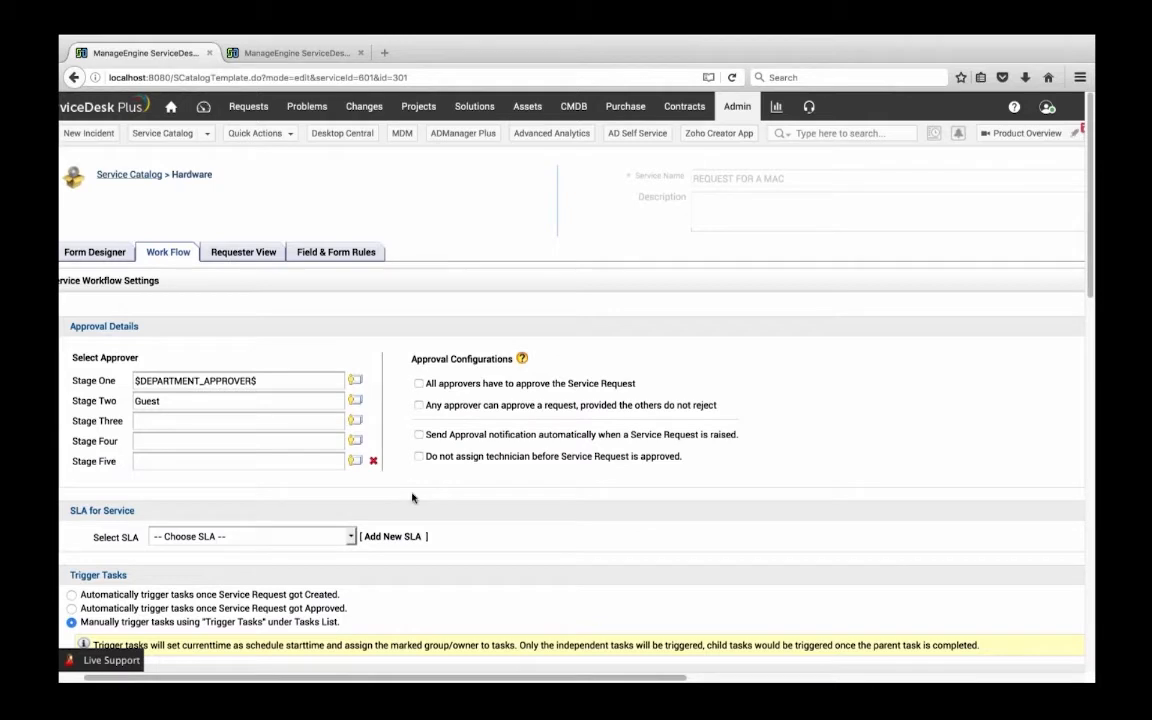
# Remove the empty approval stages Five, Four and Three from the template's workflow
pyautogui.click(373, 461)
pyautogui.click(373, 441)
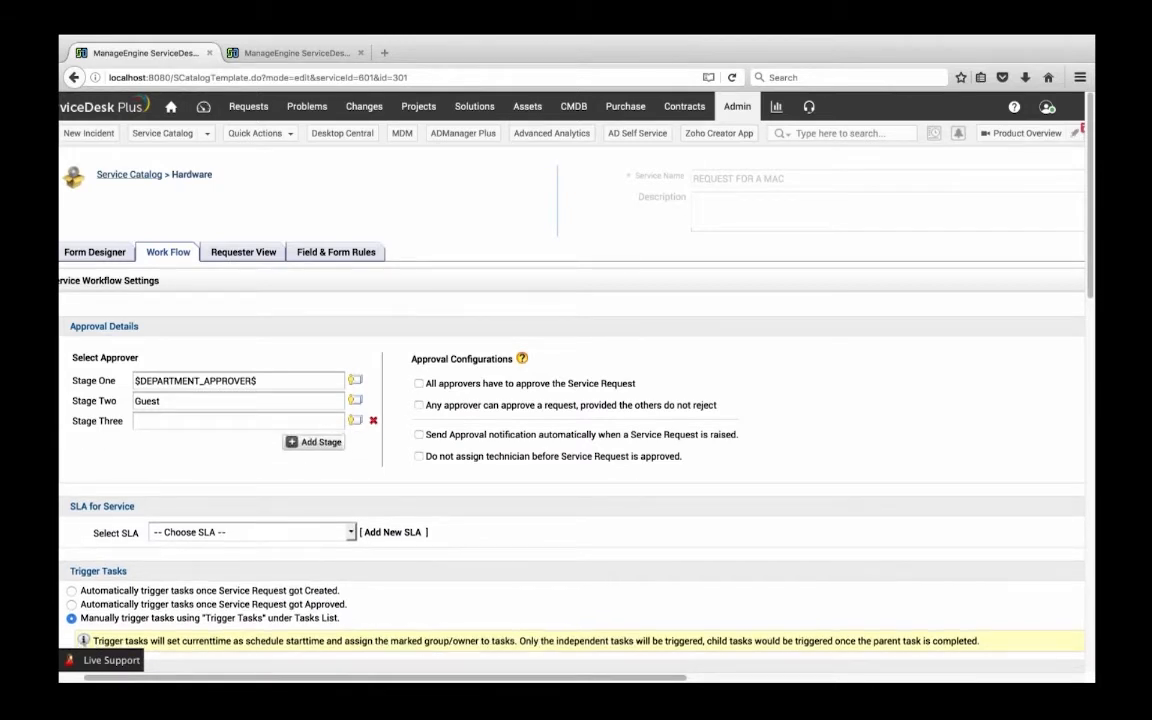
pyautogui.click(373, 420)
# Check which SLAs can be chosen for the service in the workflow settings
pyautogui.scroll(-3, 264, 433)
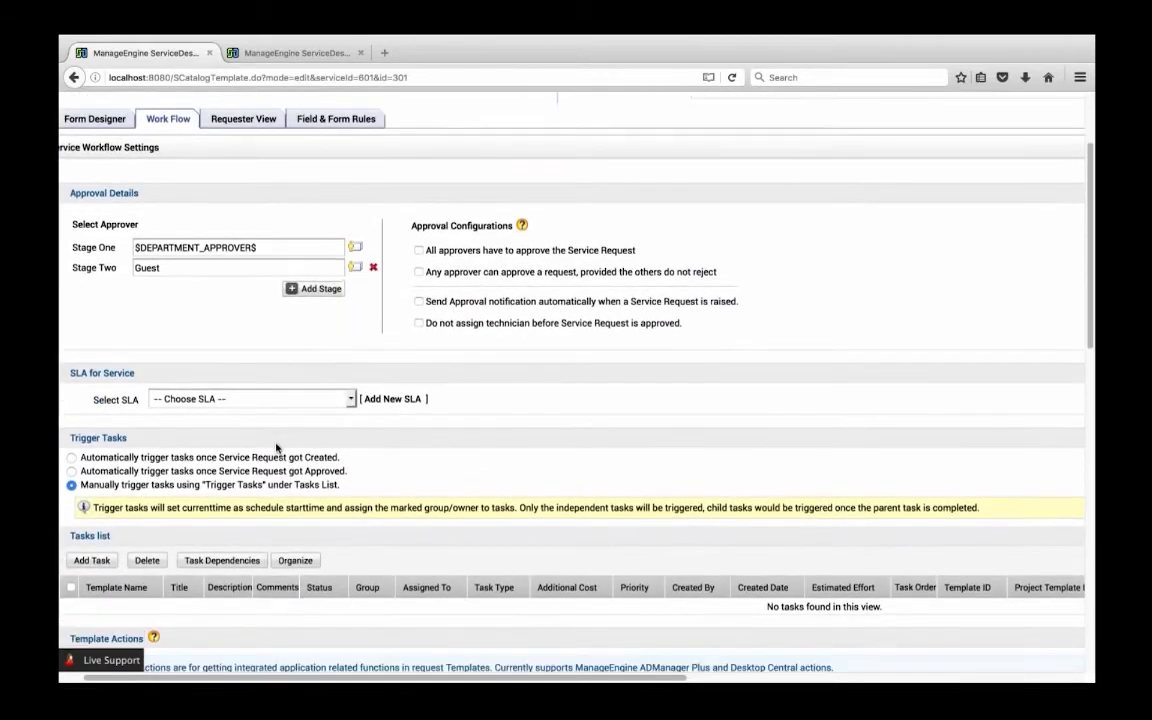
pyautogui.click(228, 401)
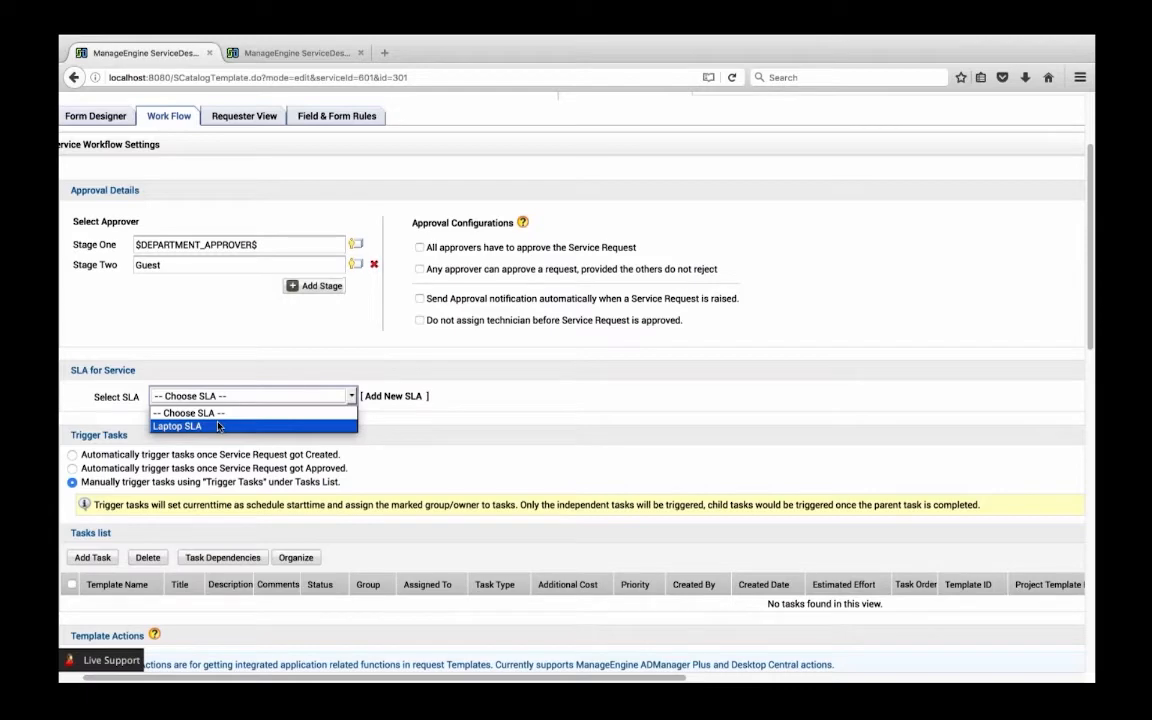
pyautogui.press('Return')
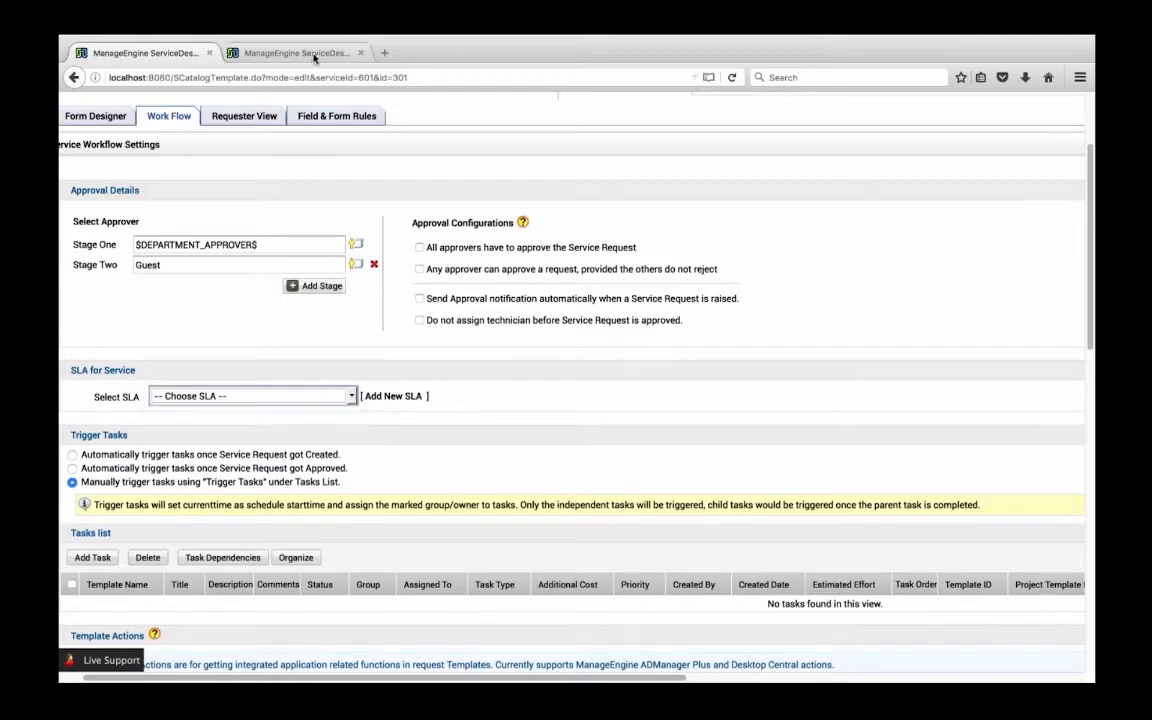
pyautogui.scroll(3, 388, 170)
# Switch to the admin settings browser tab and open Laptop SLA for editing in the service catalog's service level agreements
pyautogui.click(285, 53)
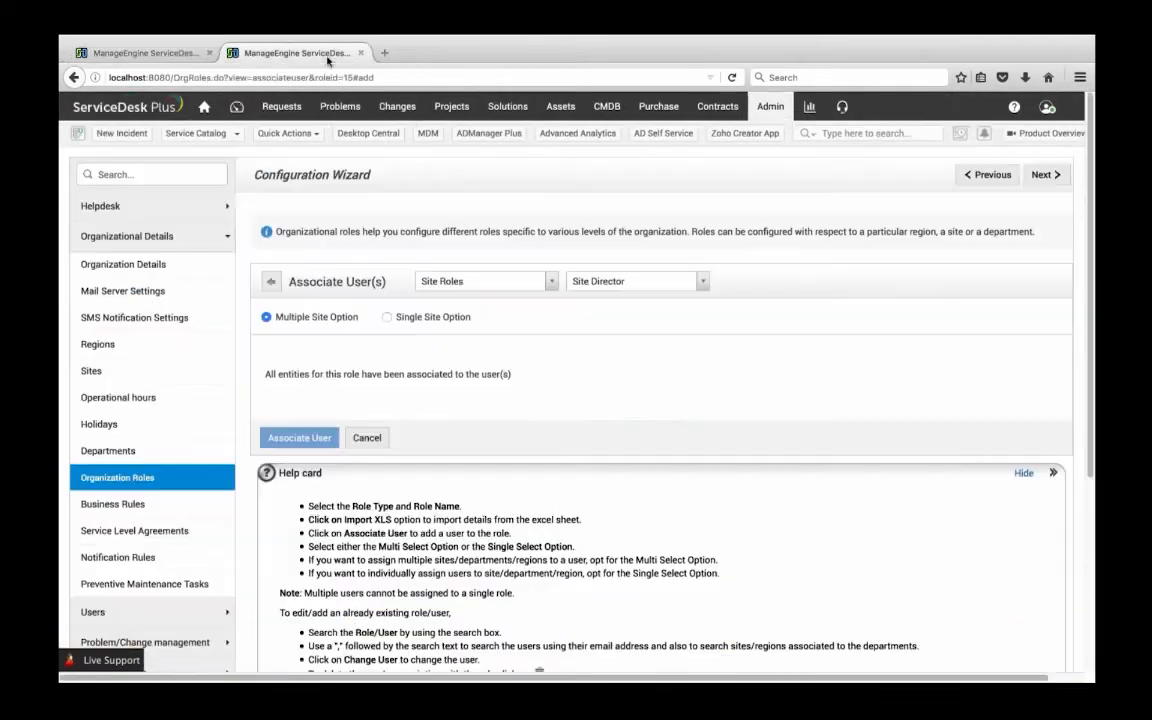
pyautogui.click(770, 109)
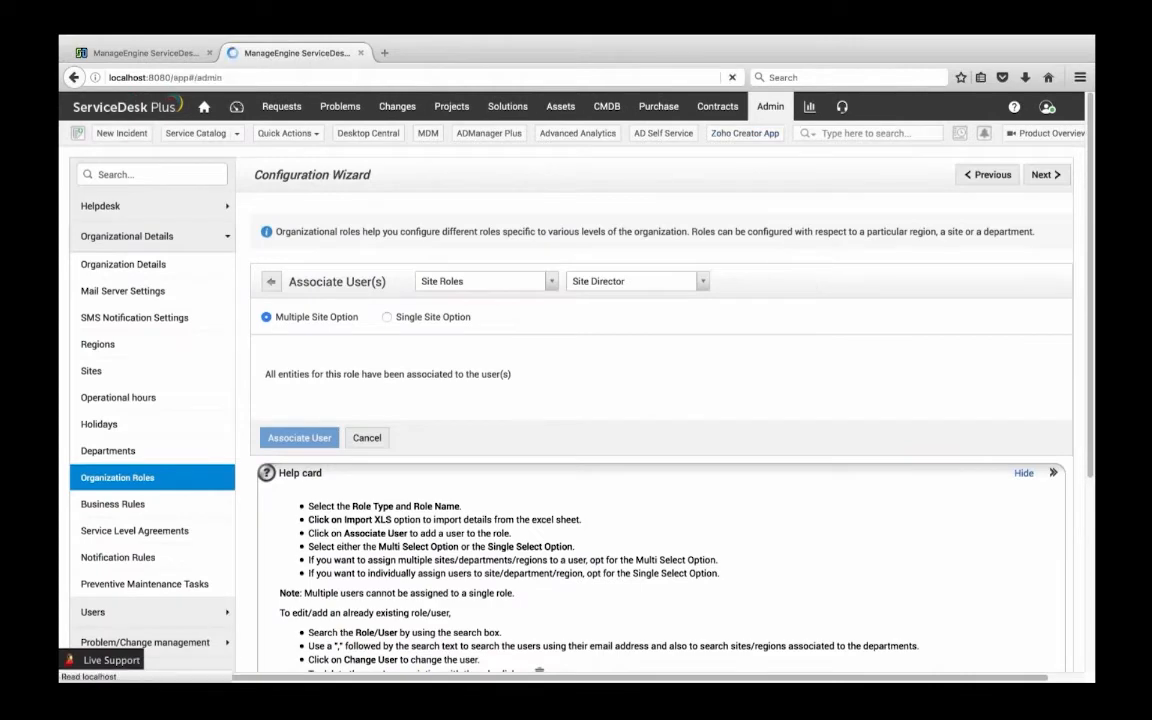
pyautogui.scroll(-1, 578, 548)
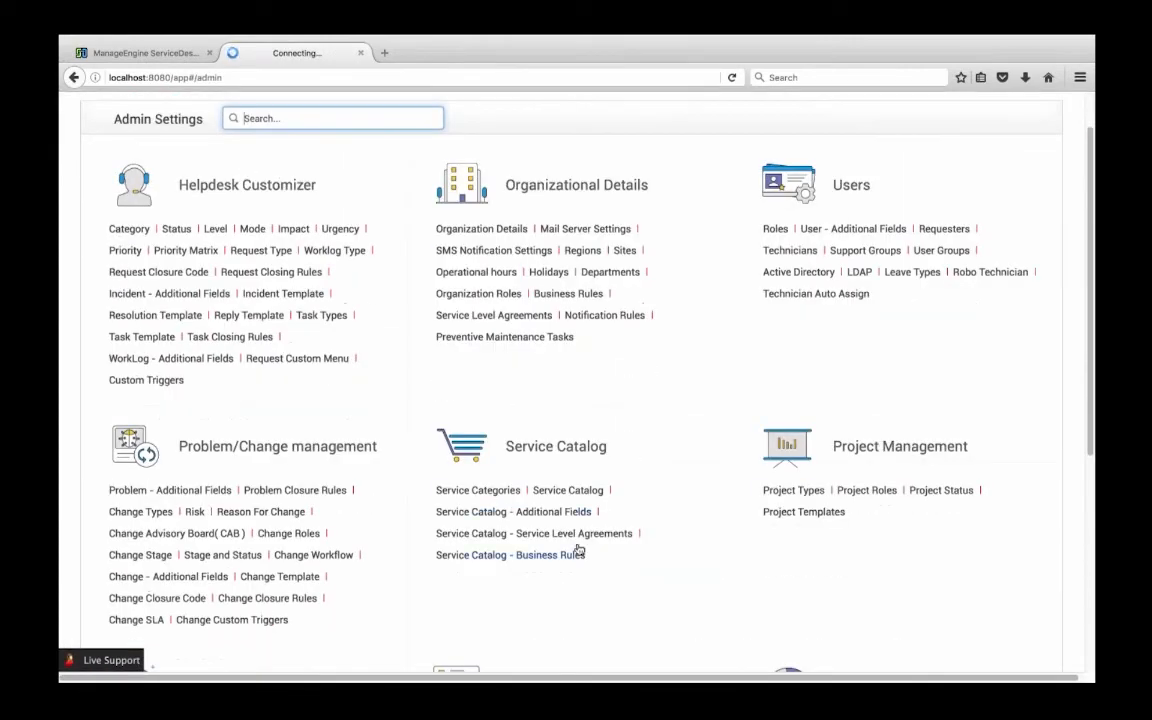
pyautogui.click(584, 535)
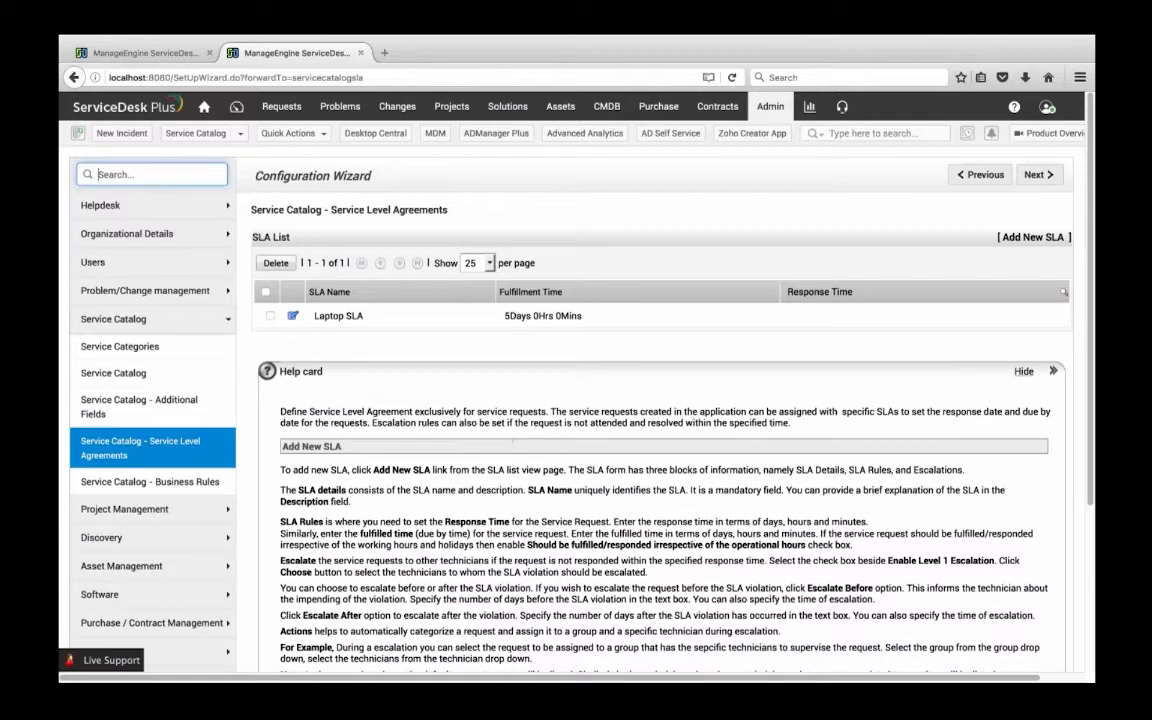
pyautogui.click(293, 315)
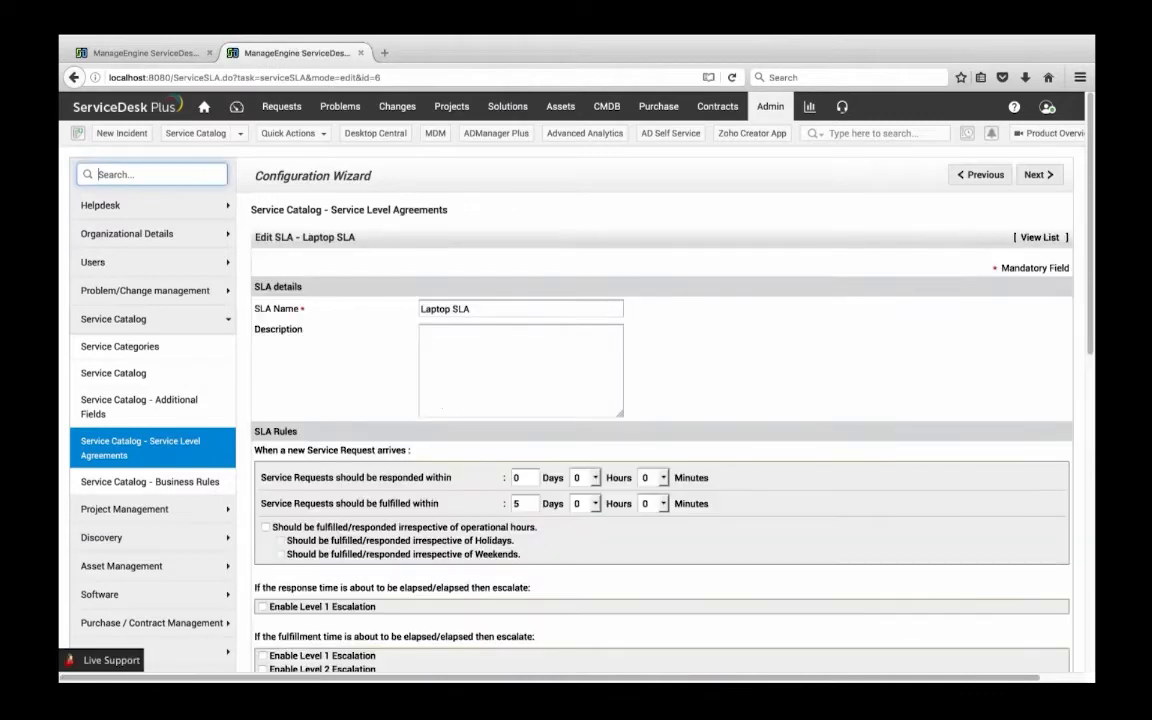
# Rename the Laptop SLA as Mac SLA in its name field
pyautogui.scroll(-1, 452, 283)
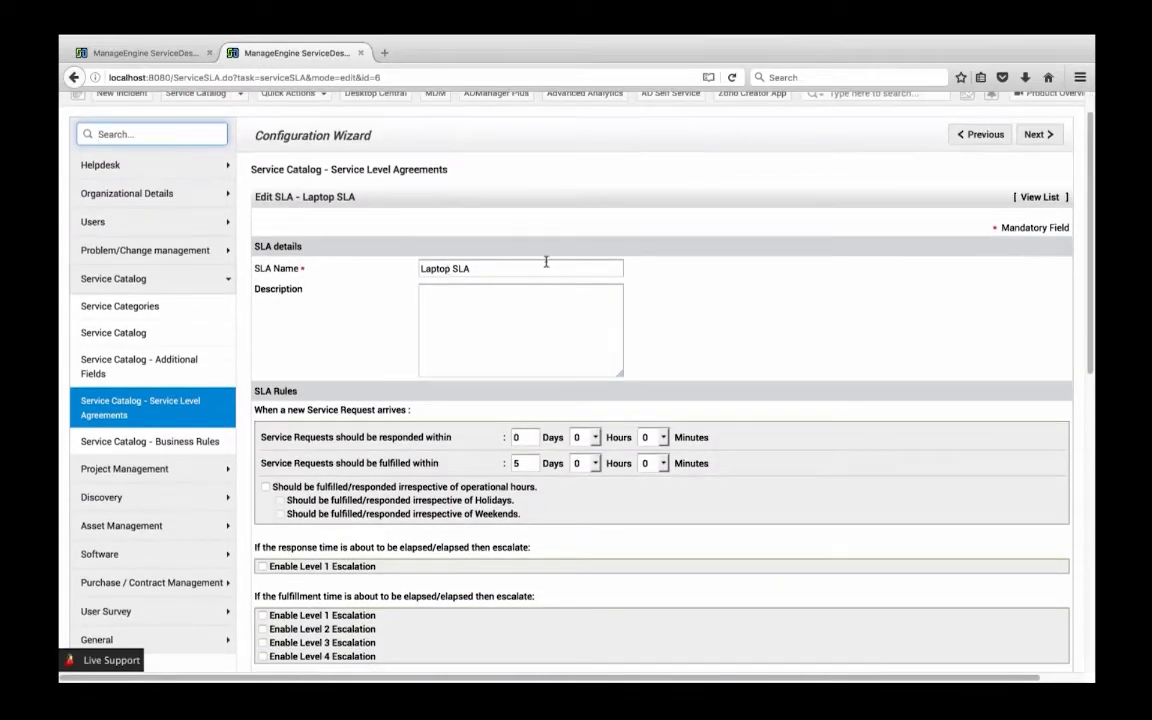
pyautogui.doubleClick(420, 269)
pyautogui.press('BackSpace')
pyautogui.write('Mac')
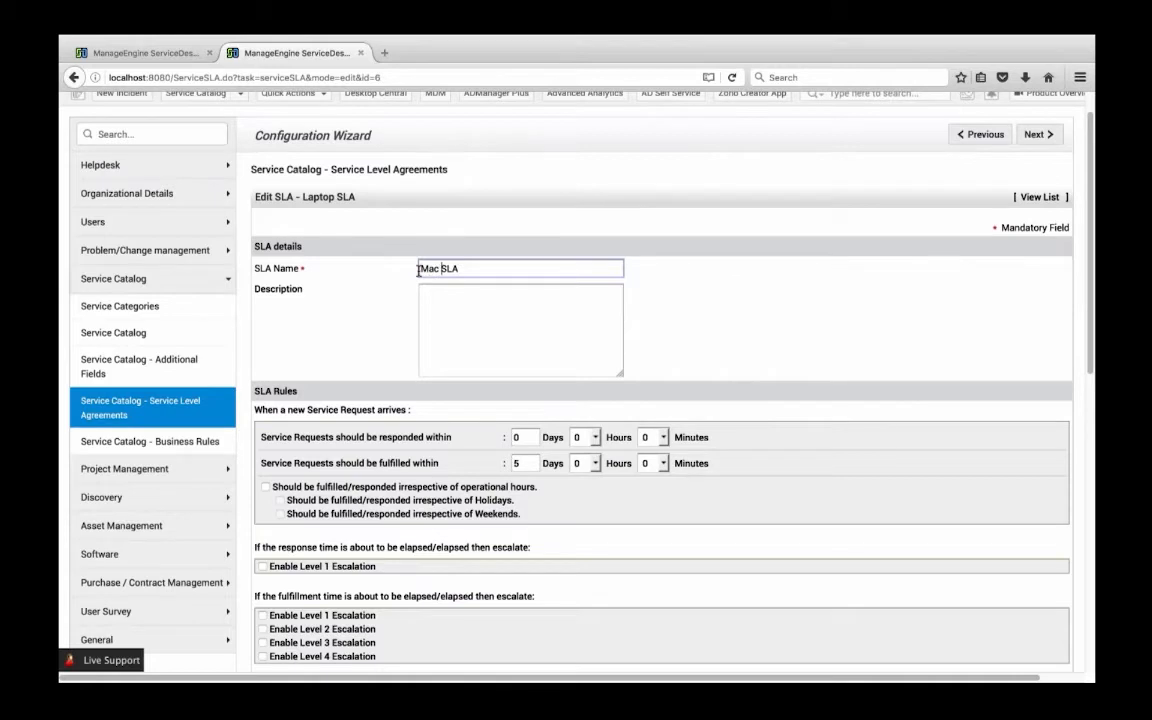
# Set the SLA's response time to 1 hour and save the SLA
pyautogui.scroll(-2, 418, 270)
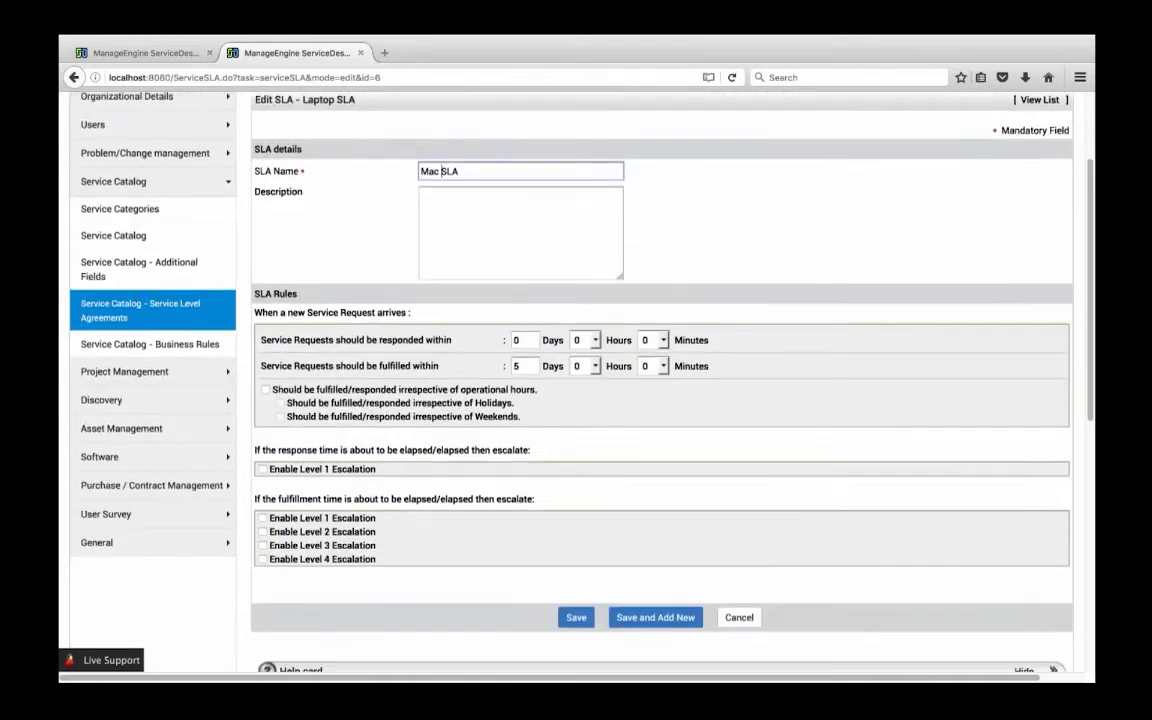
pyautogui.click(585, 340)
pyautogui.click(589, 371)
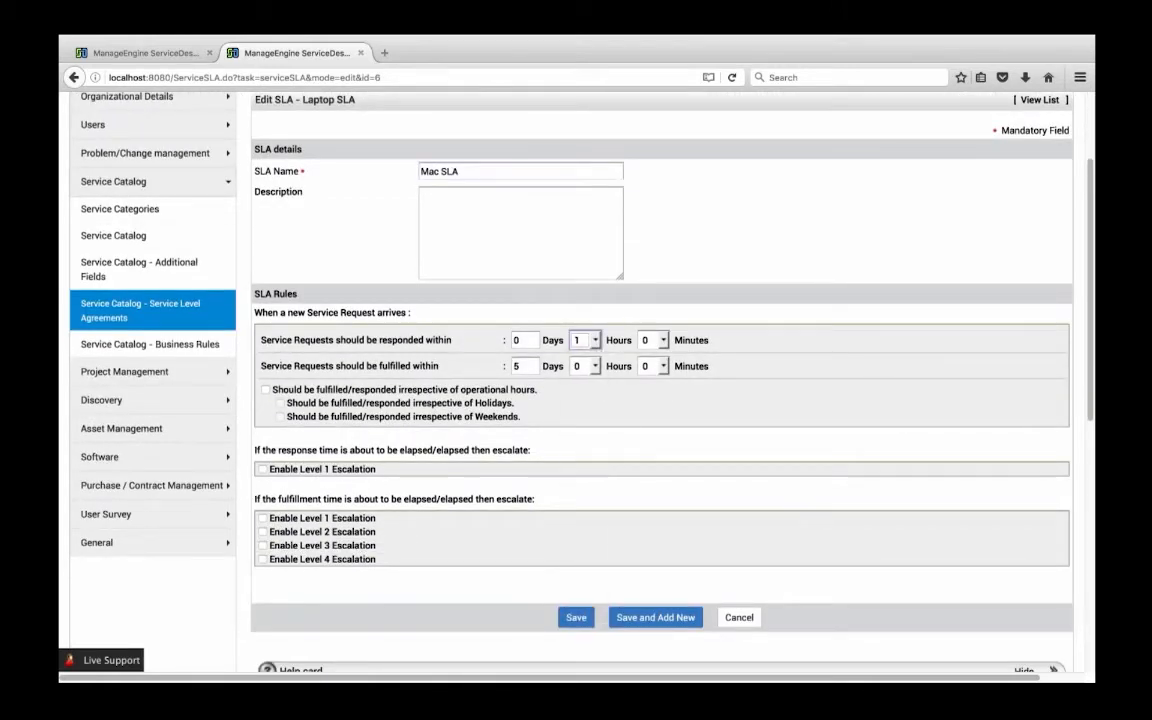
pyautogui.scroll(-2, 383, 430)
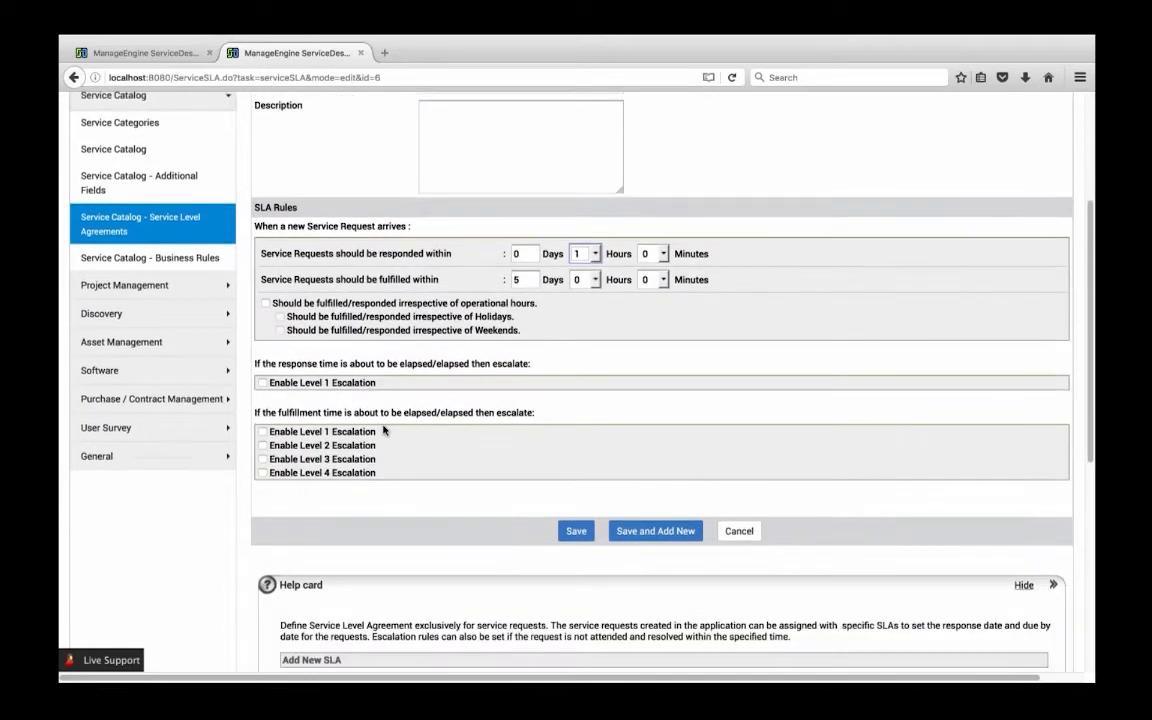
pyautogui.click(263, 383)
pyautogui.click(263, 383)
pyautogui.click(574, 531)
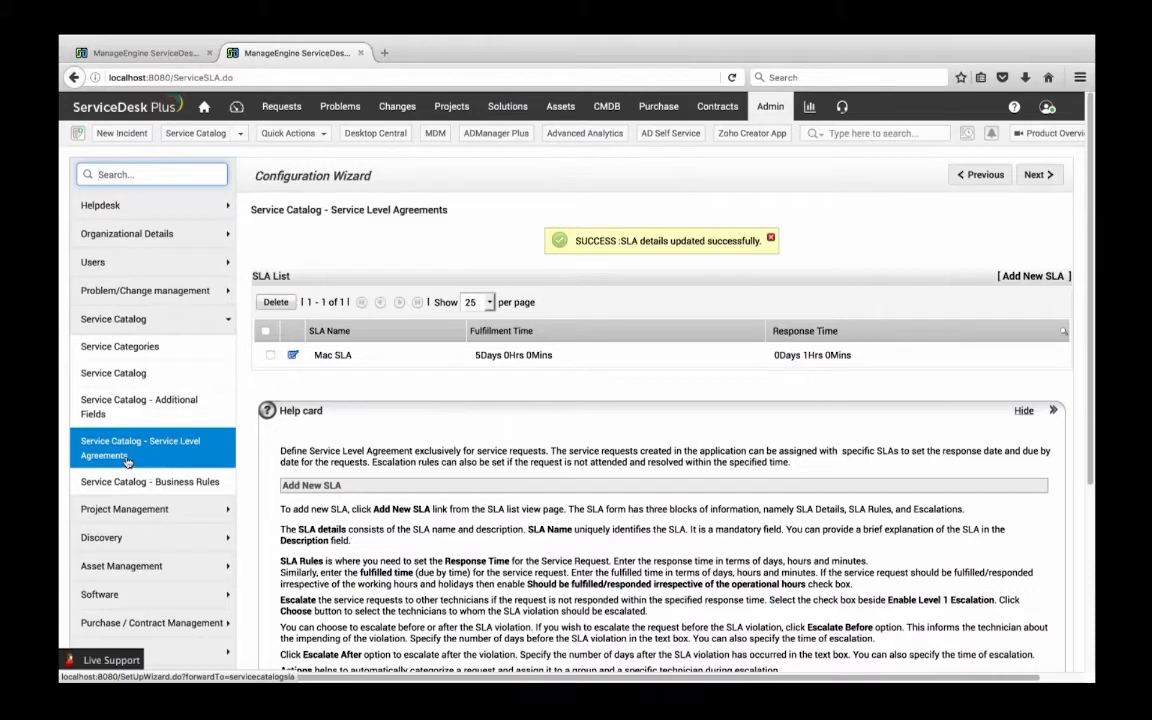
# Return to the template's browser tab and assign Laptop SLA as the SLA for the service
pyautogui.click(140, 52)
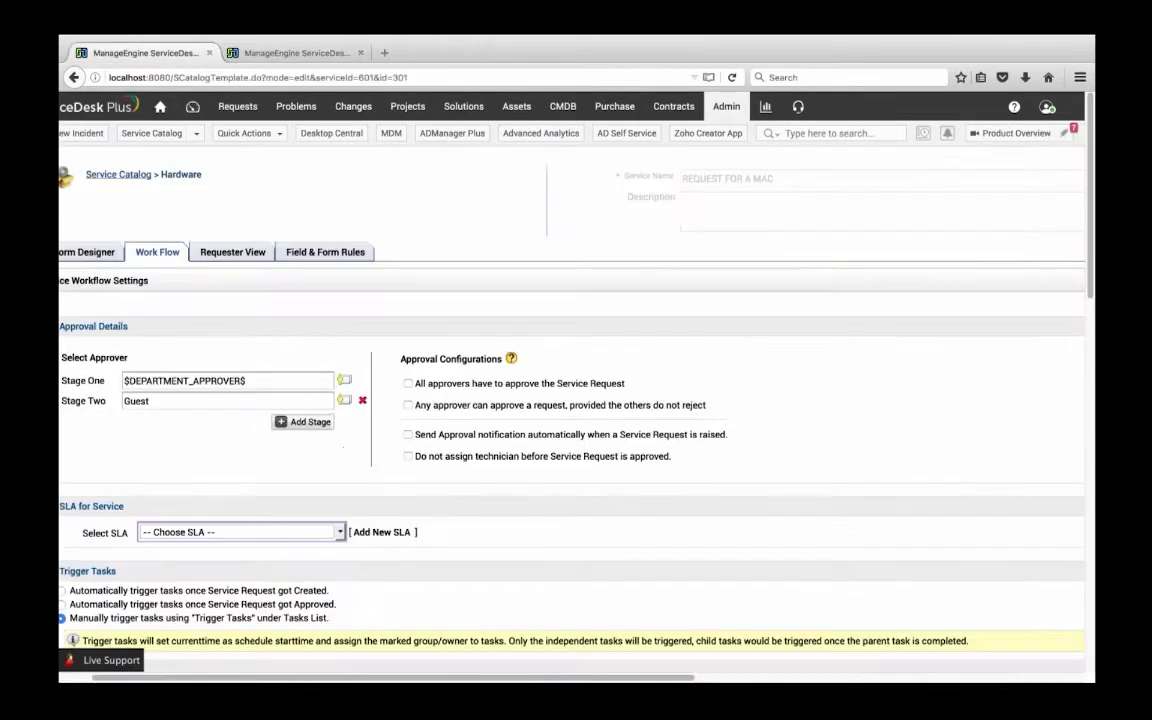
pyautogui.scroll(-3, 135, 420)
pyautogui.click(300, 352)
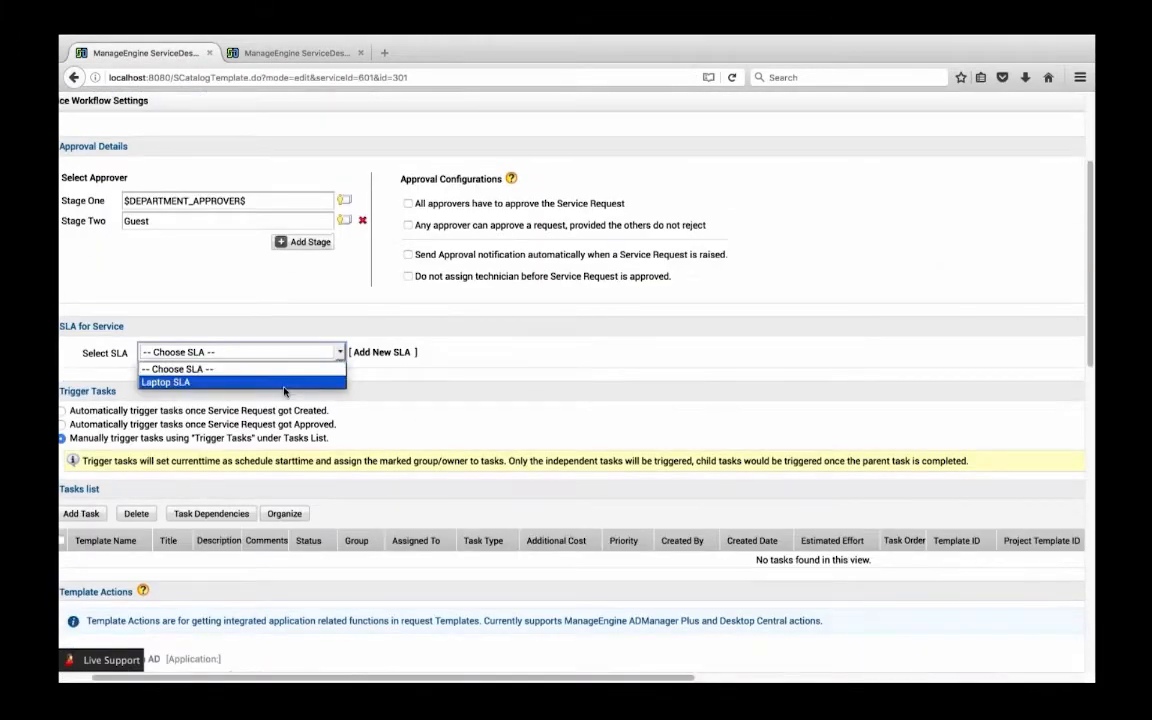
pyautogui.click(200, 383)
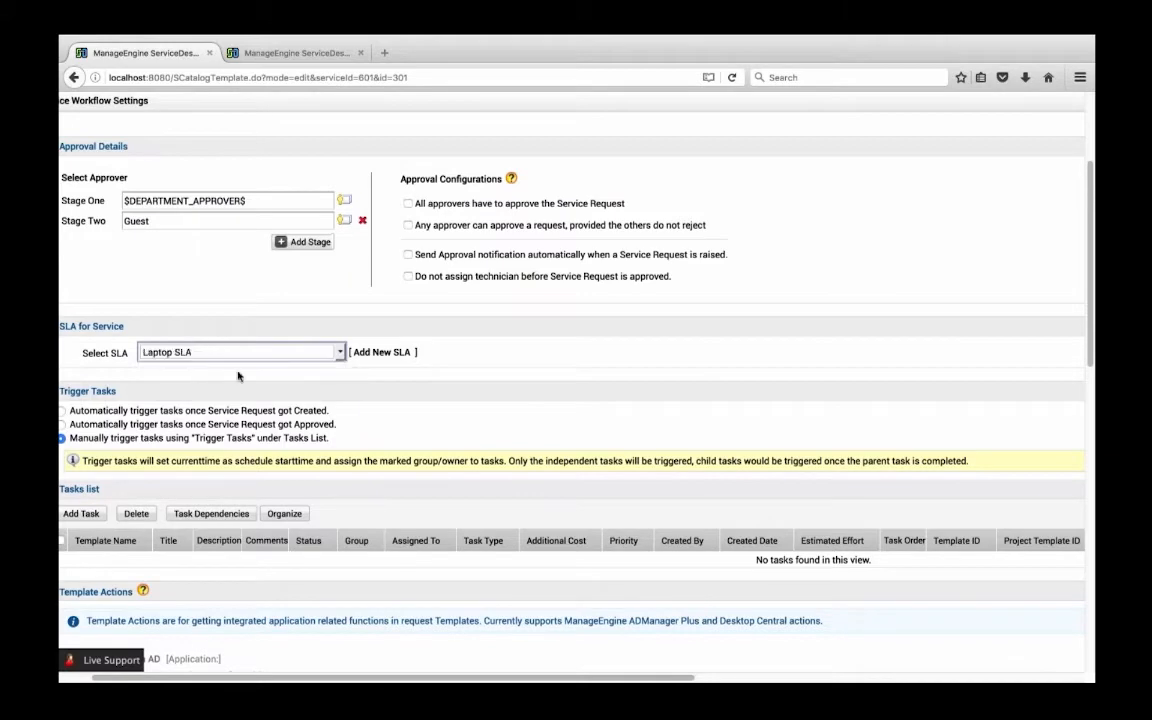
# Review the trigger task options, tasks list and template actions in the template's workflow settings
pyautogui.scroll(-2, 200, 387)
pyautogui.scroll(-3, 570, 400)
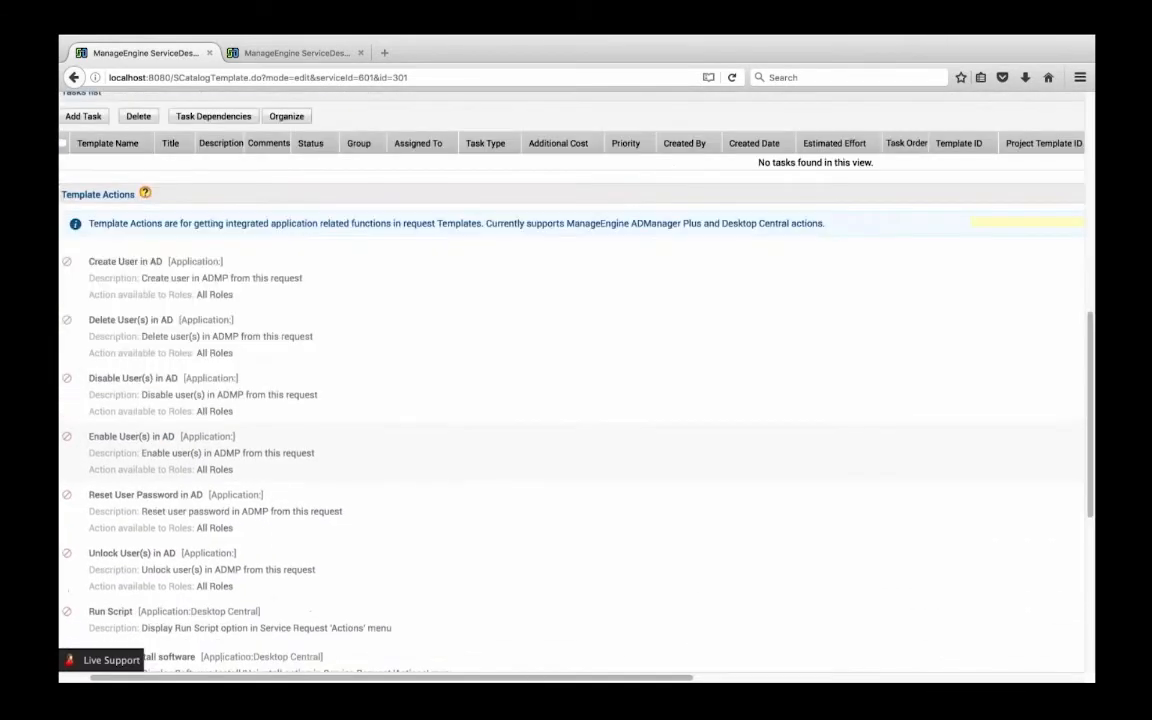
pyautogui.scroll(3, 570, 400)
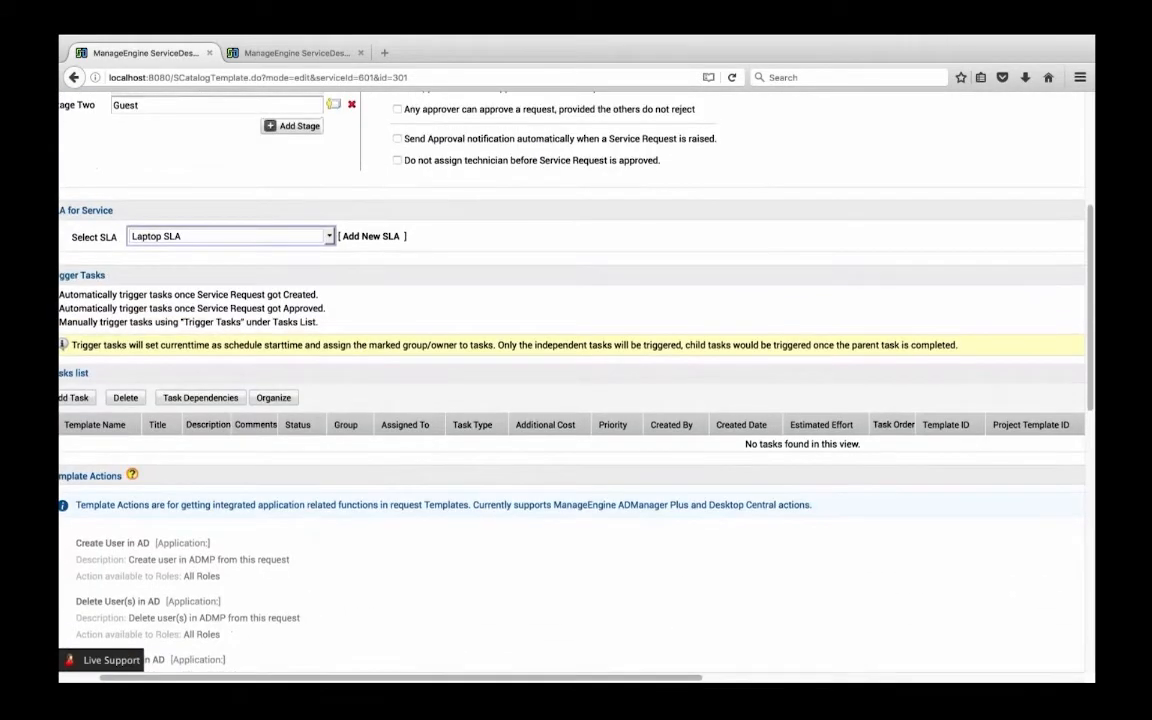
pyautogui.scroll(-1, 570, 400)
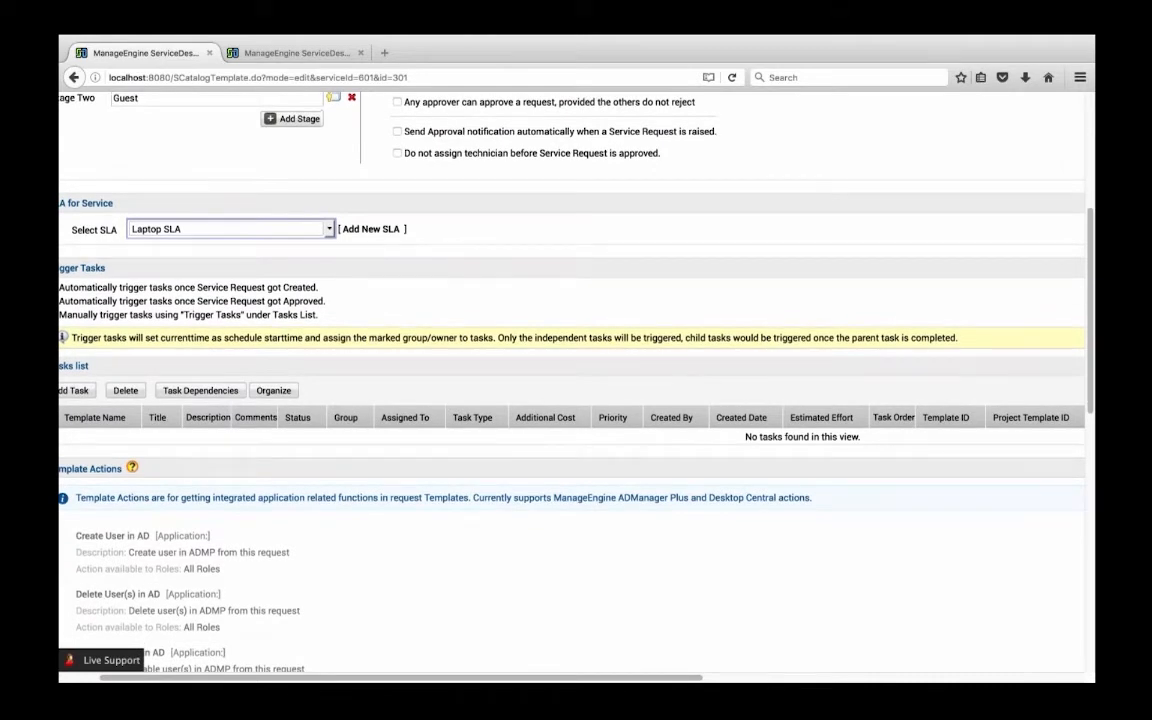
pyautogui.hscroll(-3, 570, 380)
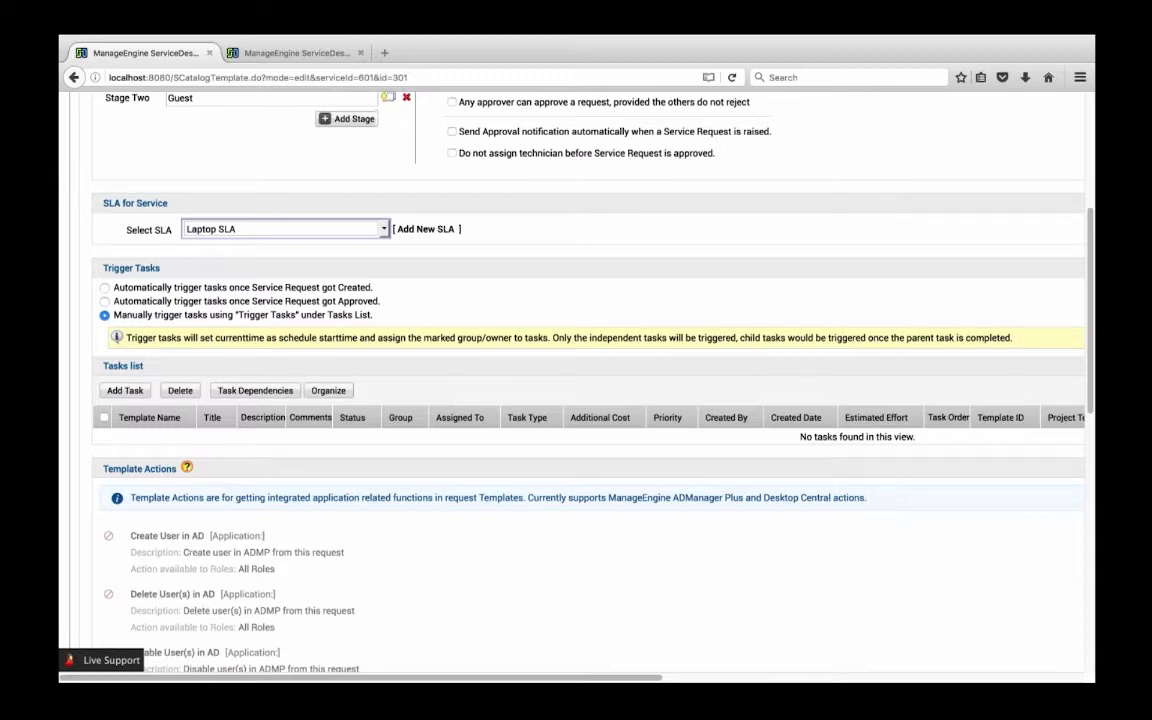
pyautogui.scroll(-1, 576, 380)
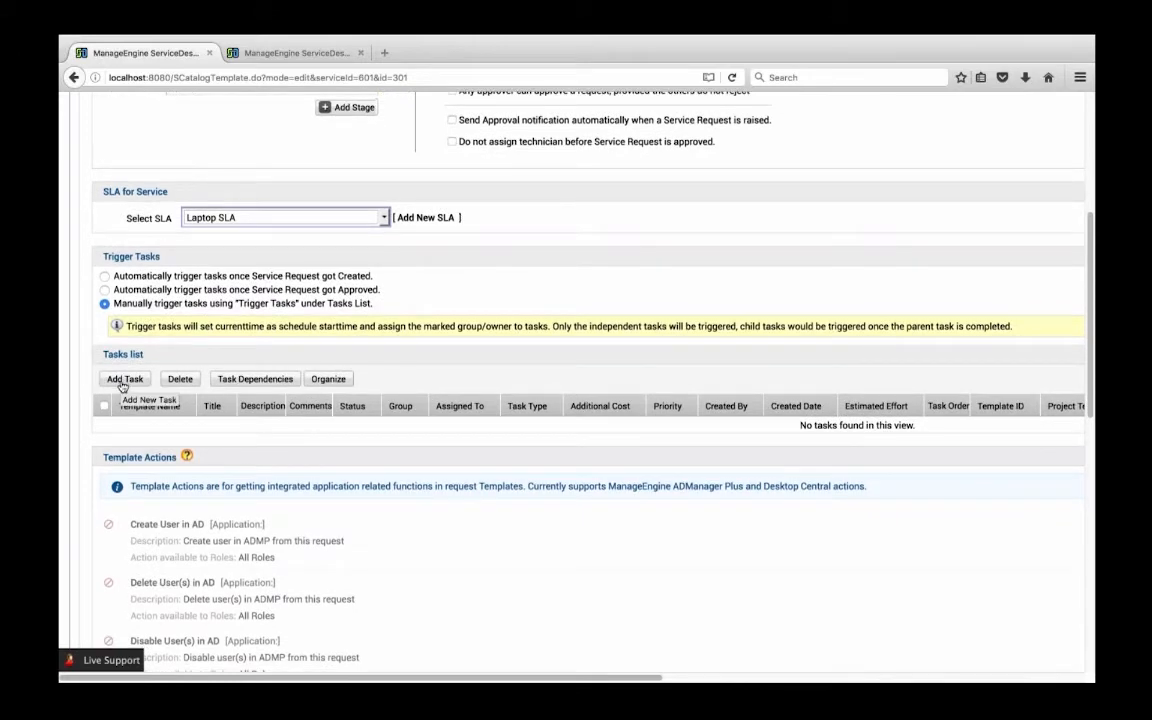
pyautogui.scroll(5, 266, 404)
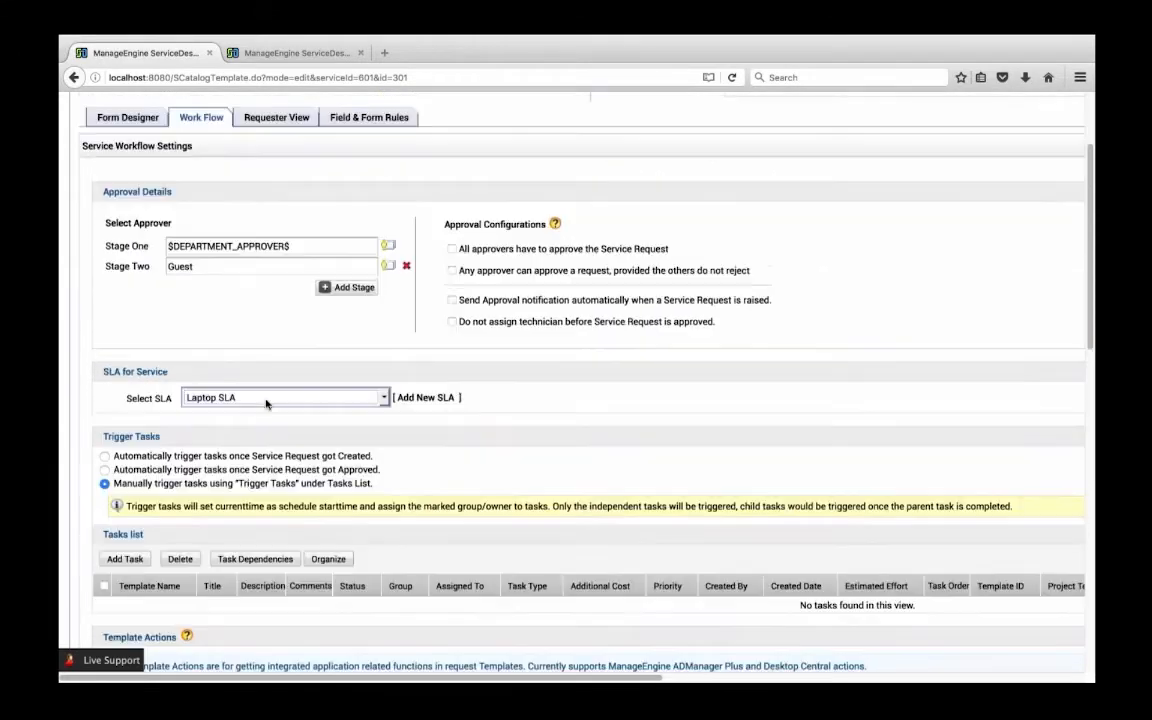
# Save the template's workflow settings
pyautogui.scroll(-12, 266, 404)
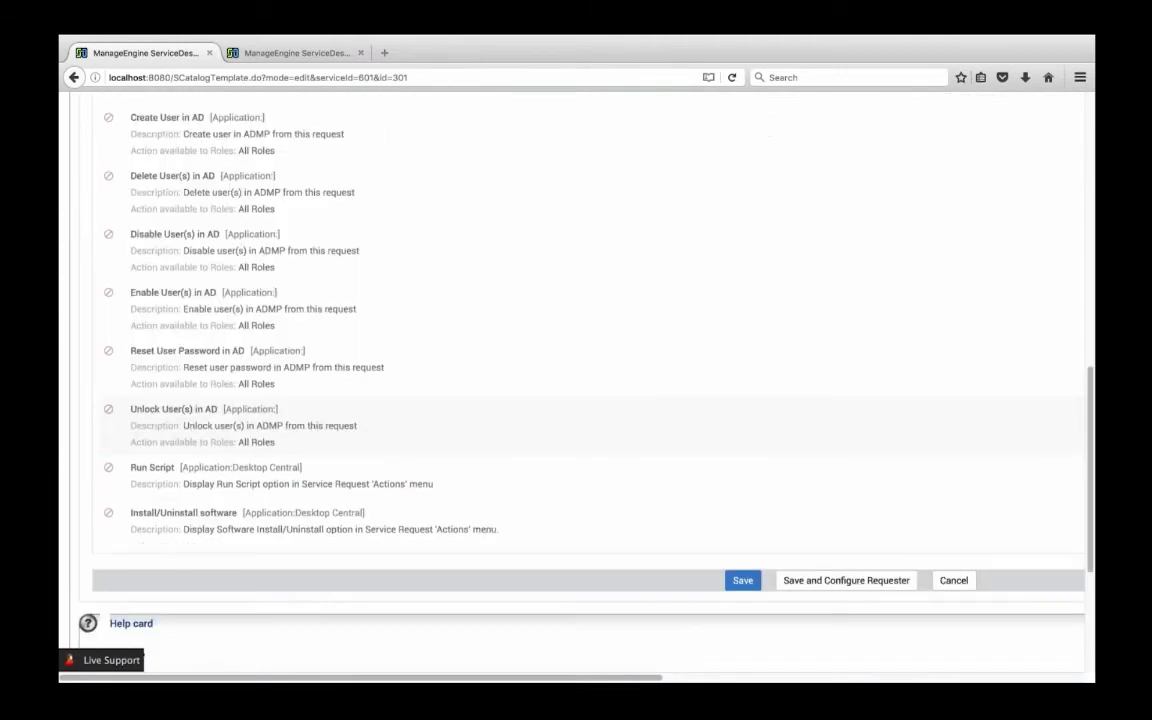
pyautogui.click(742, 580)
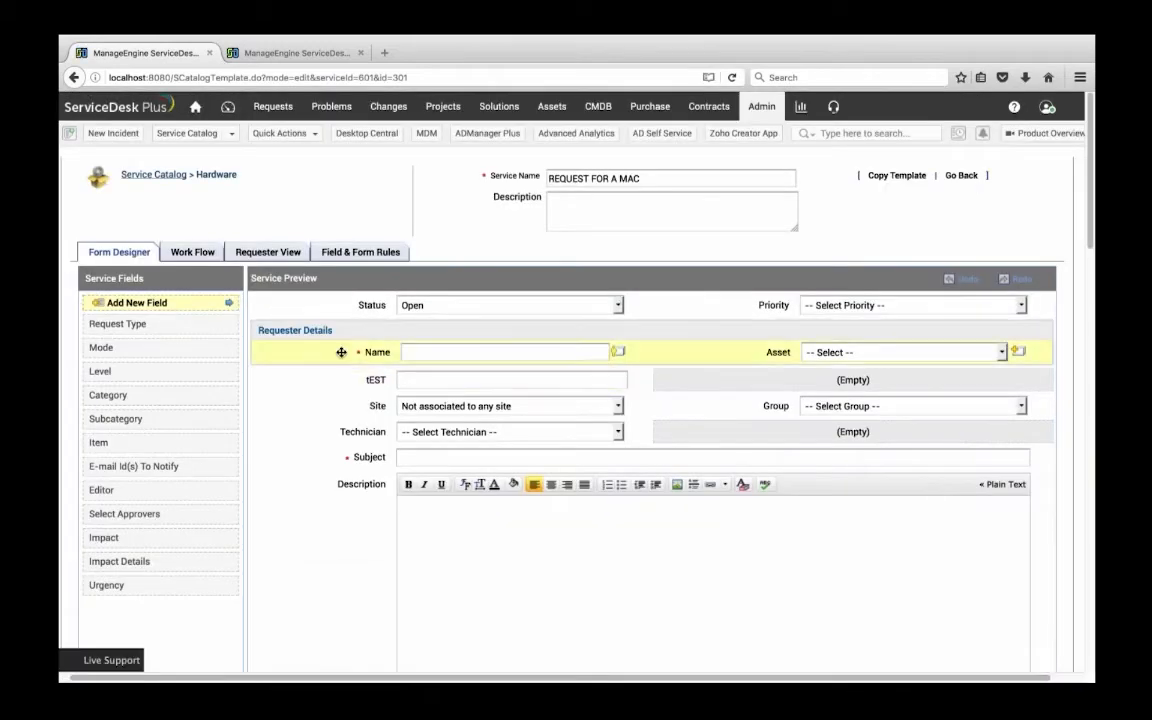
# Open the service catalog's business rules from the admin settings and start adding a new business rule
pyautogui.hscroll(1, 458, 406)
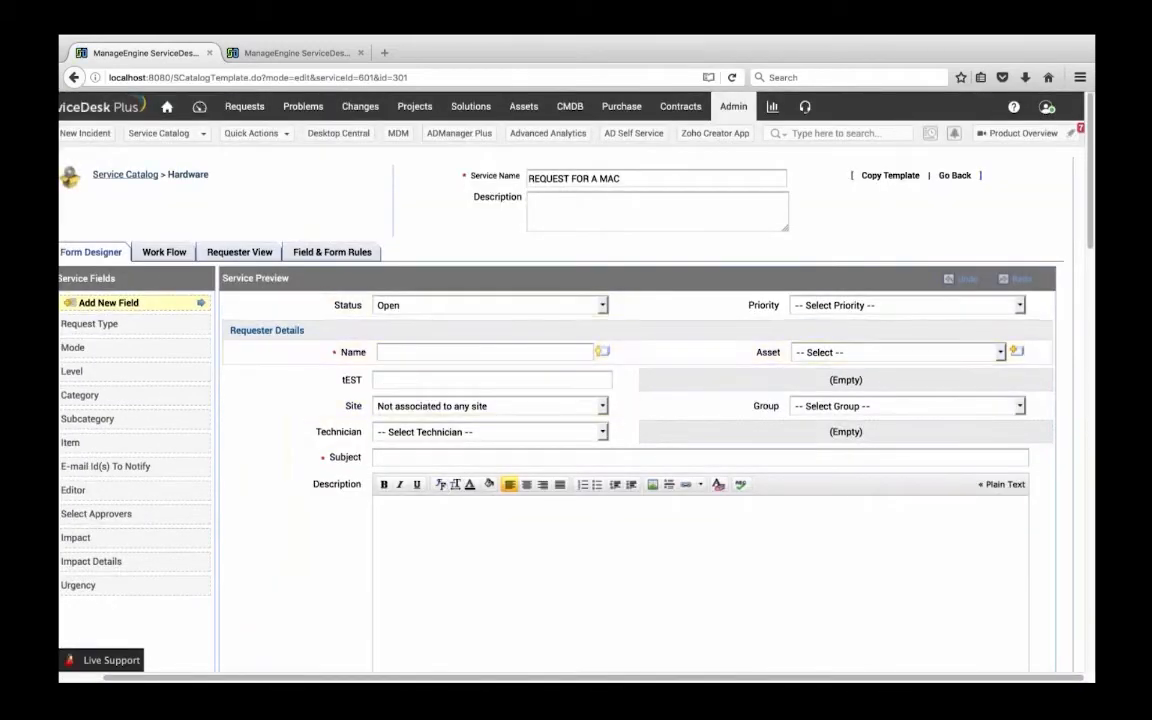
pyautogui.click(733, 106)
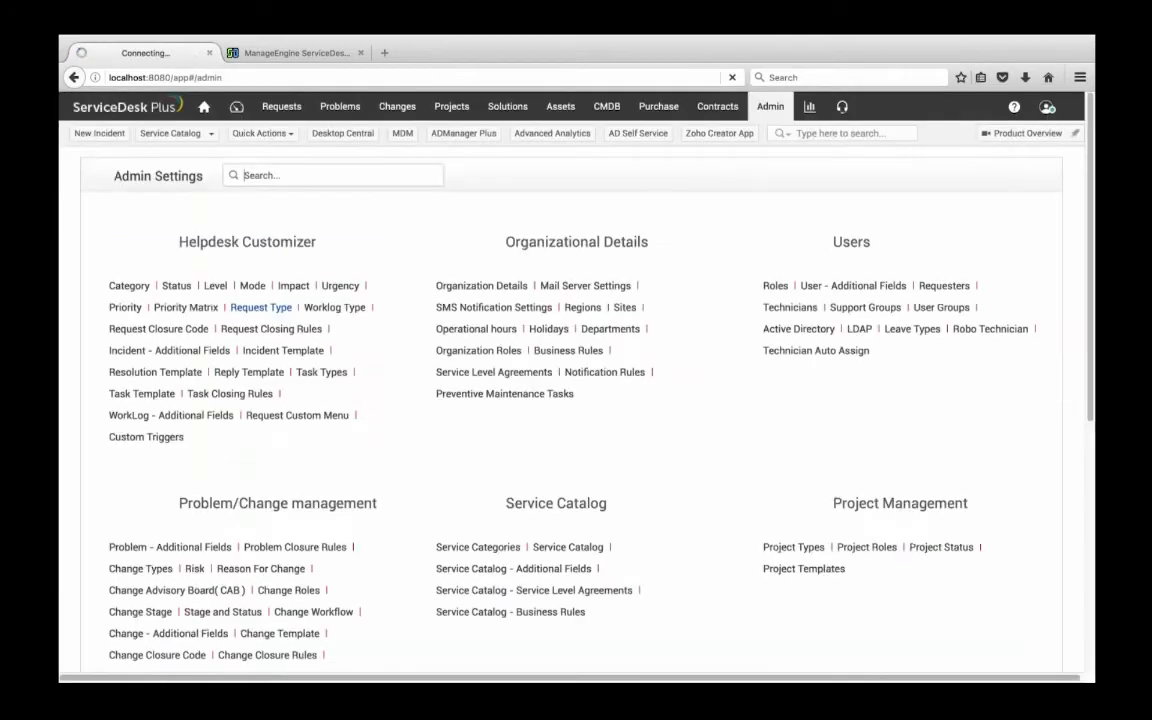
pyautogui.scroll(-3, 508, 445)
pyautogui.click(508, 445)
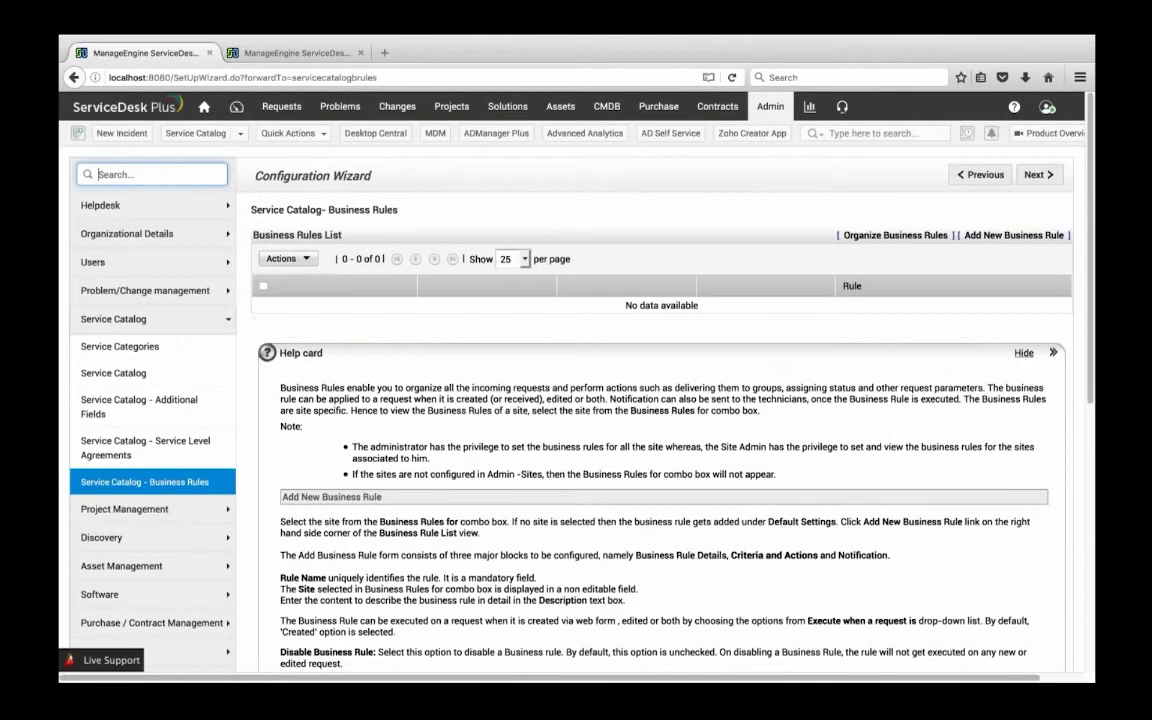
pyautogui.click(1014, 235)
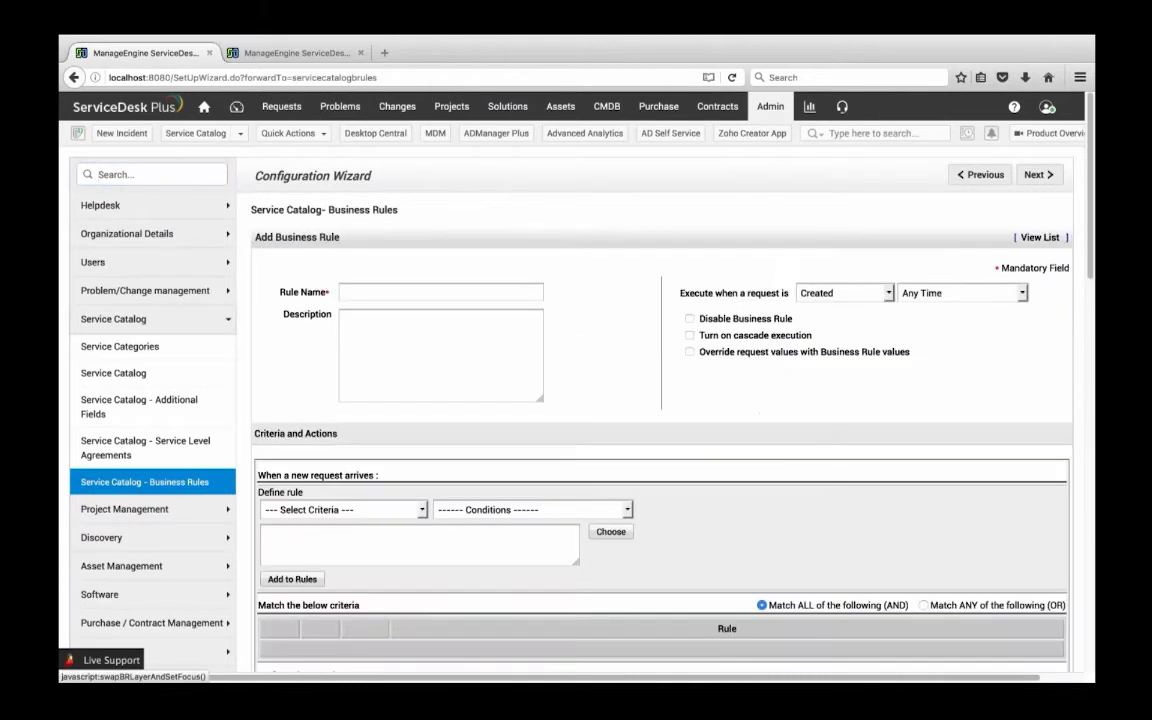
# Check which request events can be chosen for executing the business rule
pyautogui.scroll(-1, 1014, 235)
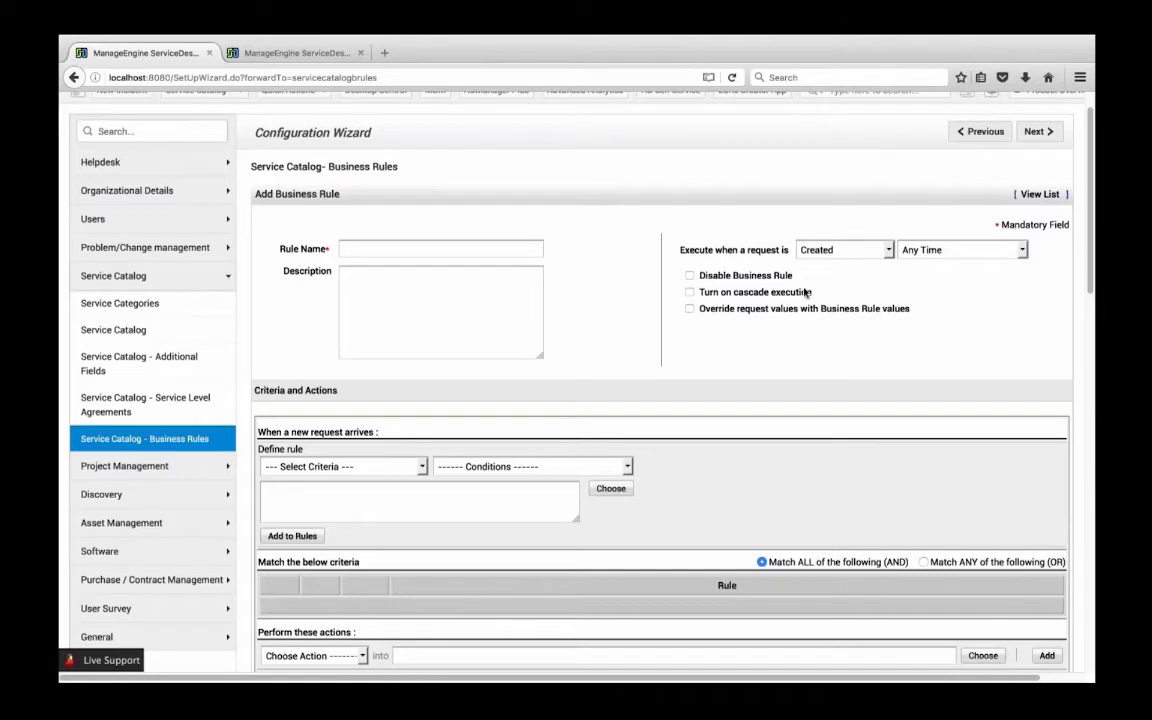
pyautogui.click(842, 250)
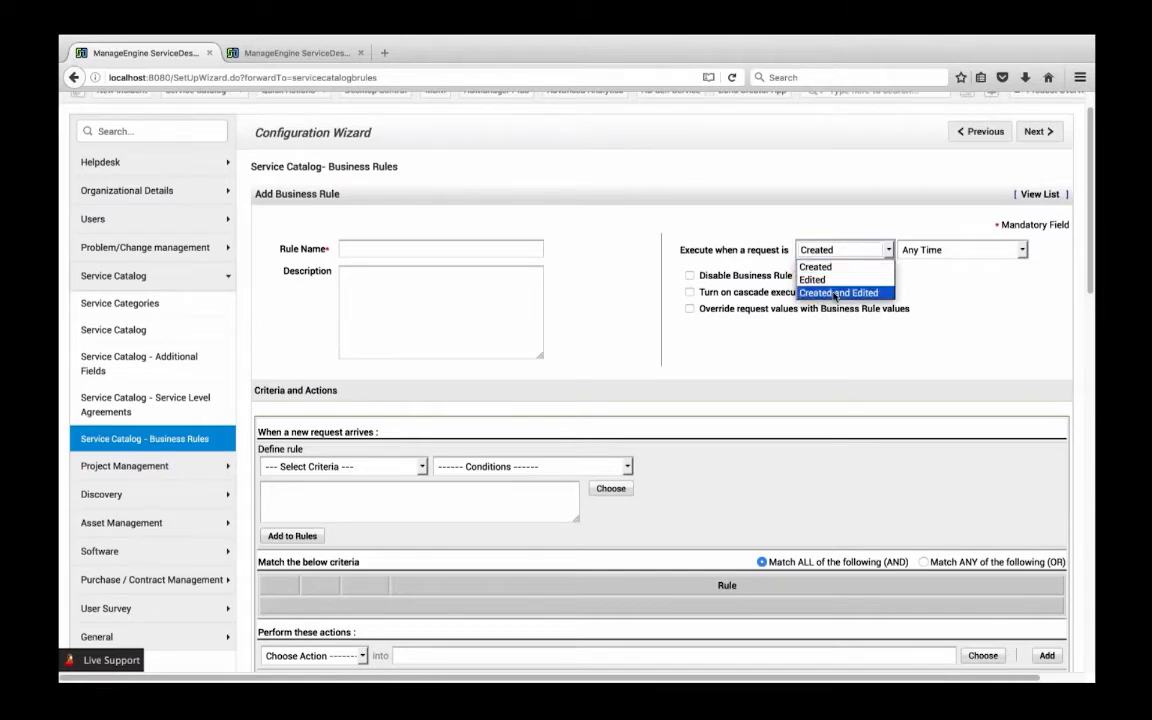
pyautogui.click(612, 332)
# Choose VIP User as the criterion in the new business rule's definition
pyautogui.scroll(-2, 316, 368)
pyautogui.scroll(1, 316, 368)
pyautogui.click(340, 322)
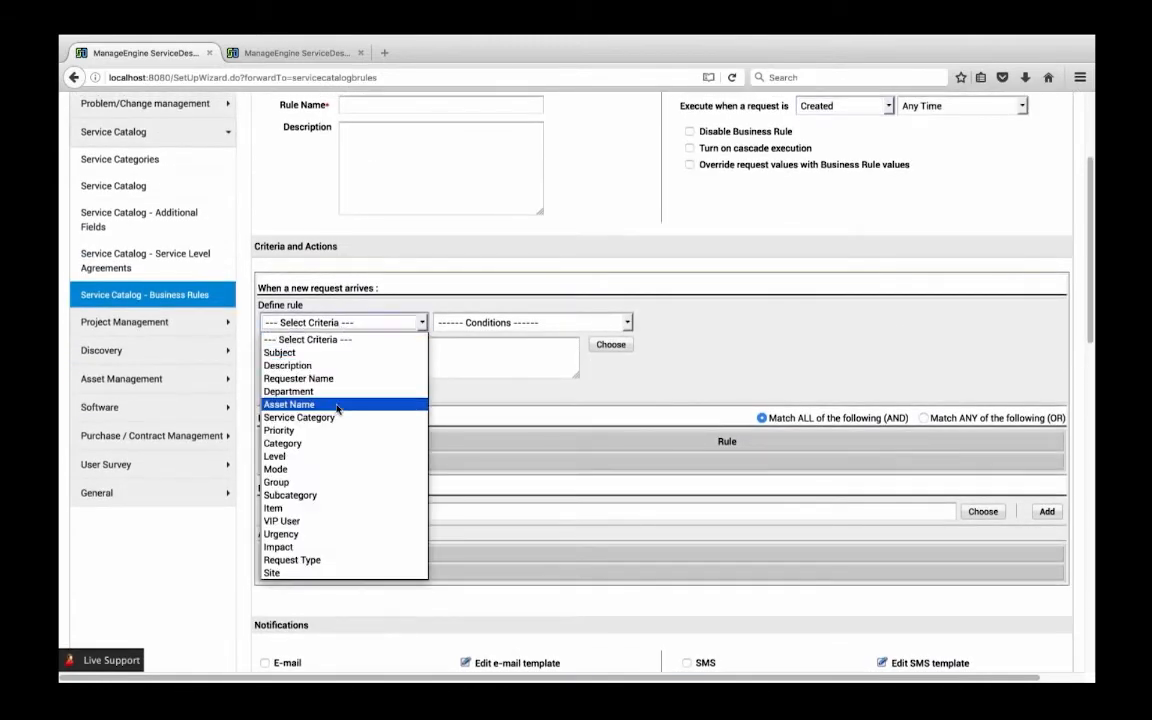
pyautogui.click(288, 522)
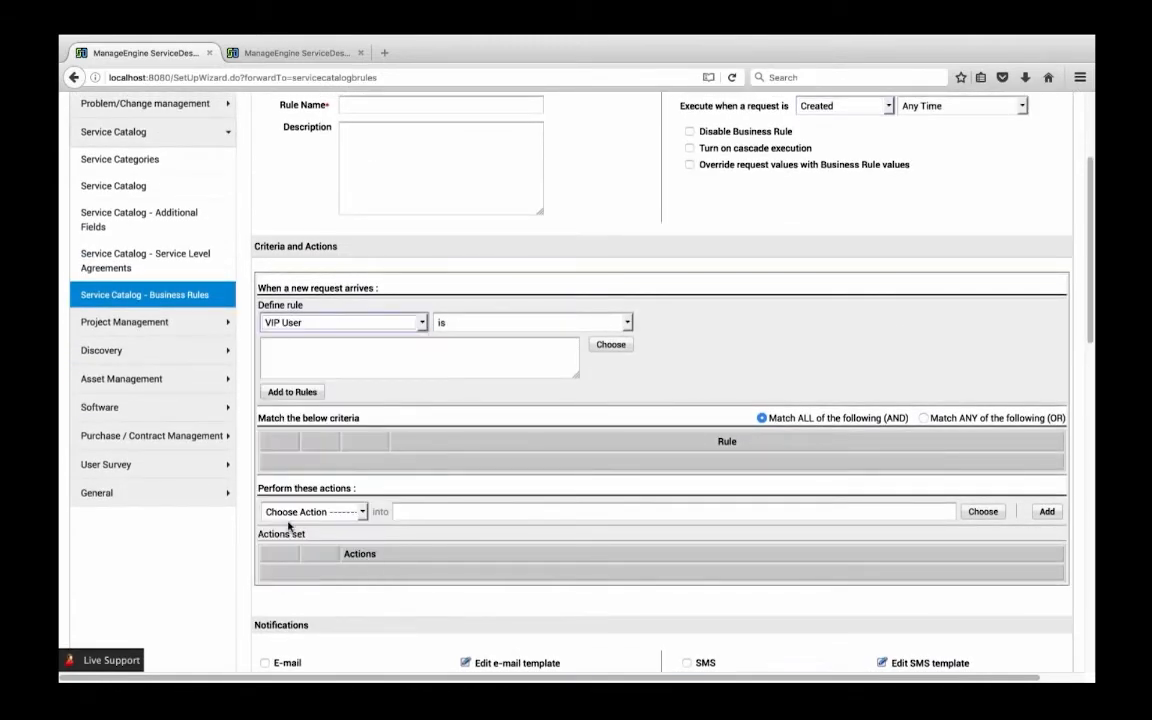
# Set the VIP User criterion's value to Yes and add it to the rule's match criteria
pyautogui.scroll(3, 288, 527)
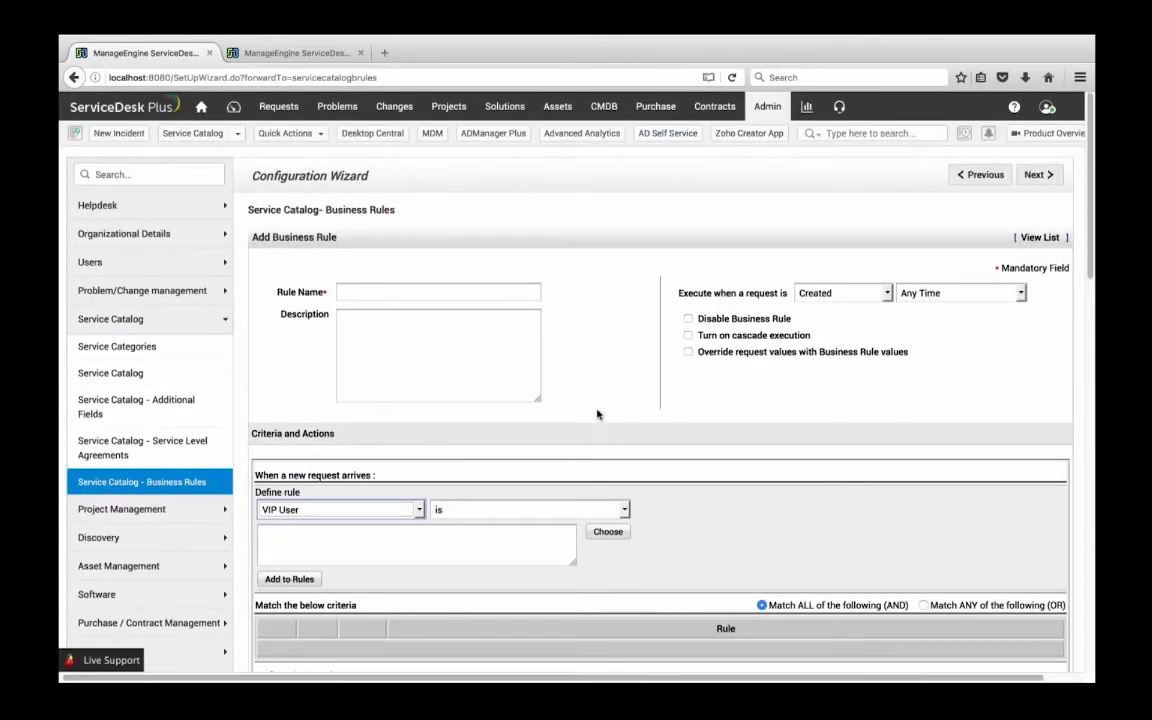
pyautogui.scroll(-1, 597, 474)
pyautogui.scroll(1, 601, 493)
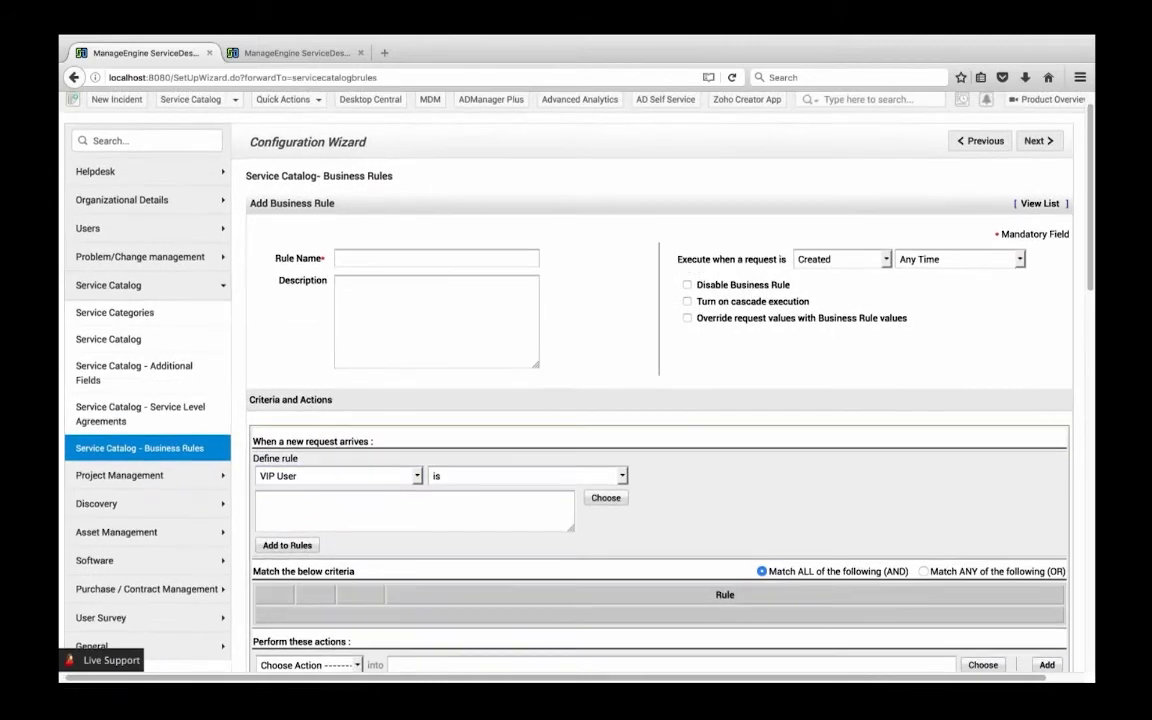
pyautogui.click(605, 497)
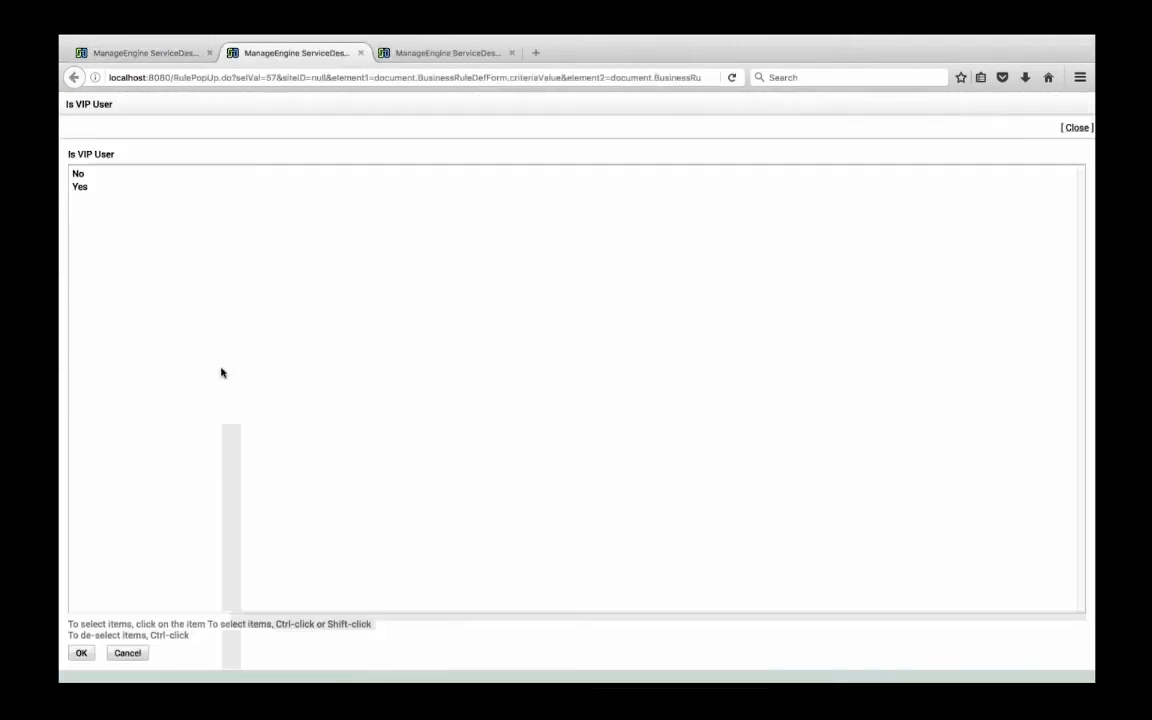
pyautogui.click(88, 187)
pyautogui.click(82, 653)
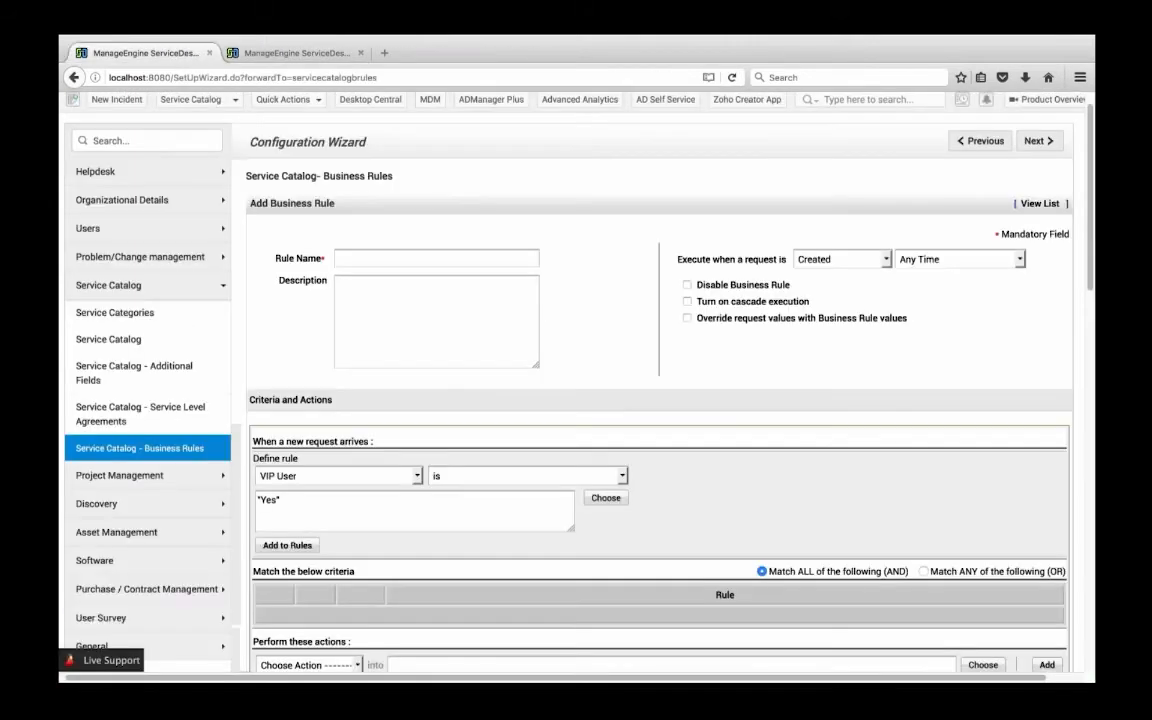
pyautogui.scroll(-2, 415, 491)
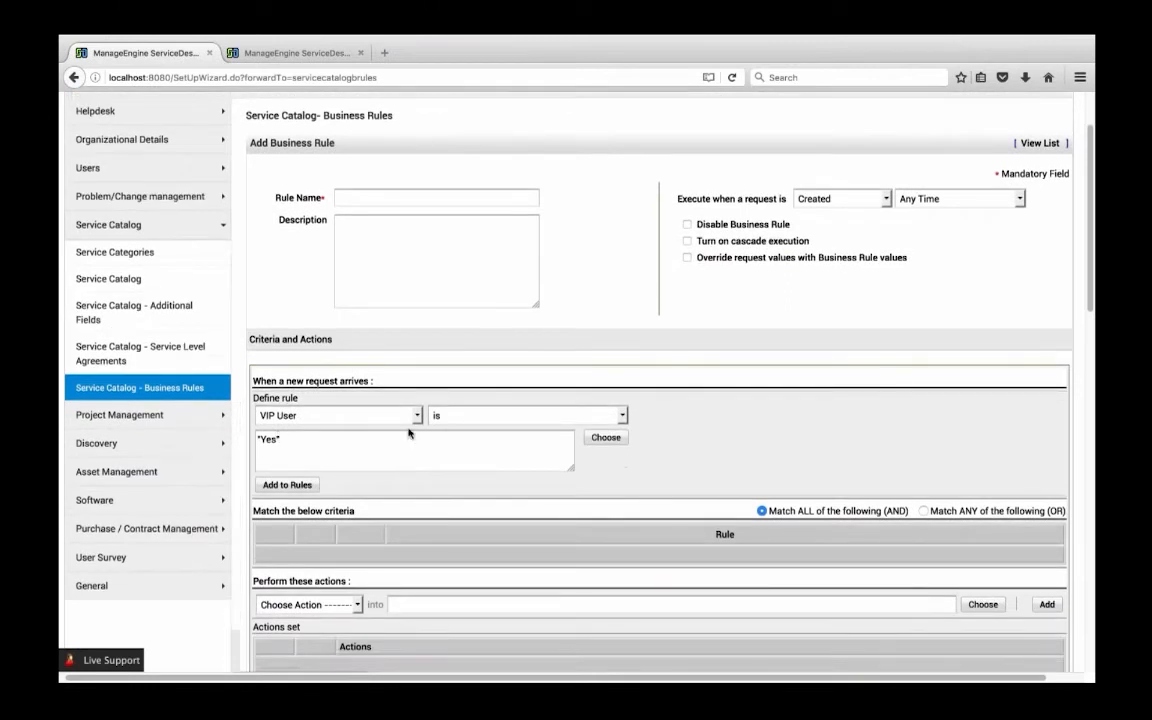
pyautogui.scroll(-2, 380, 465)
pyautogui.click(287, 412)
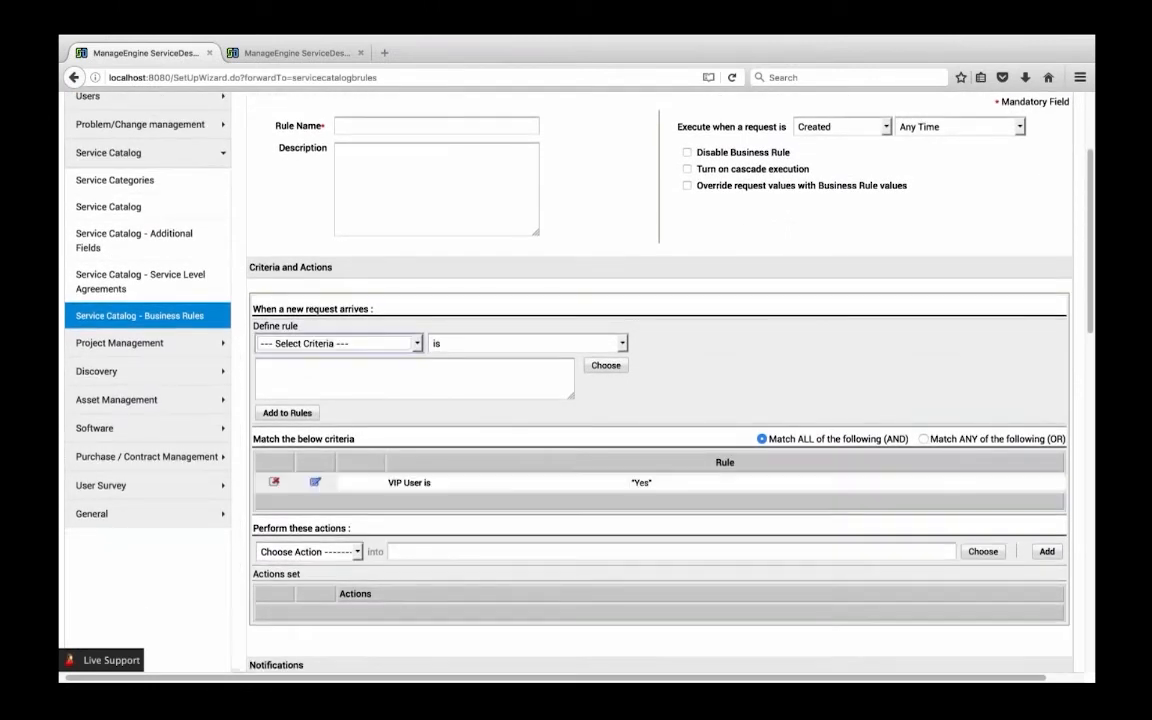
# Choose Set Priority as for the business rule's action and pick High as the priority
pyautogui.scroll(-1, 310, 500)
pyautogui.click(308, 518)
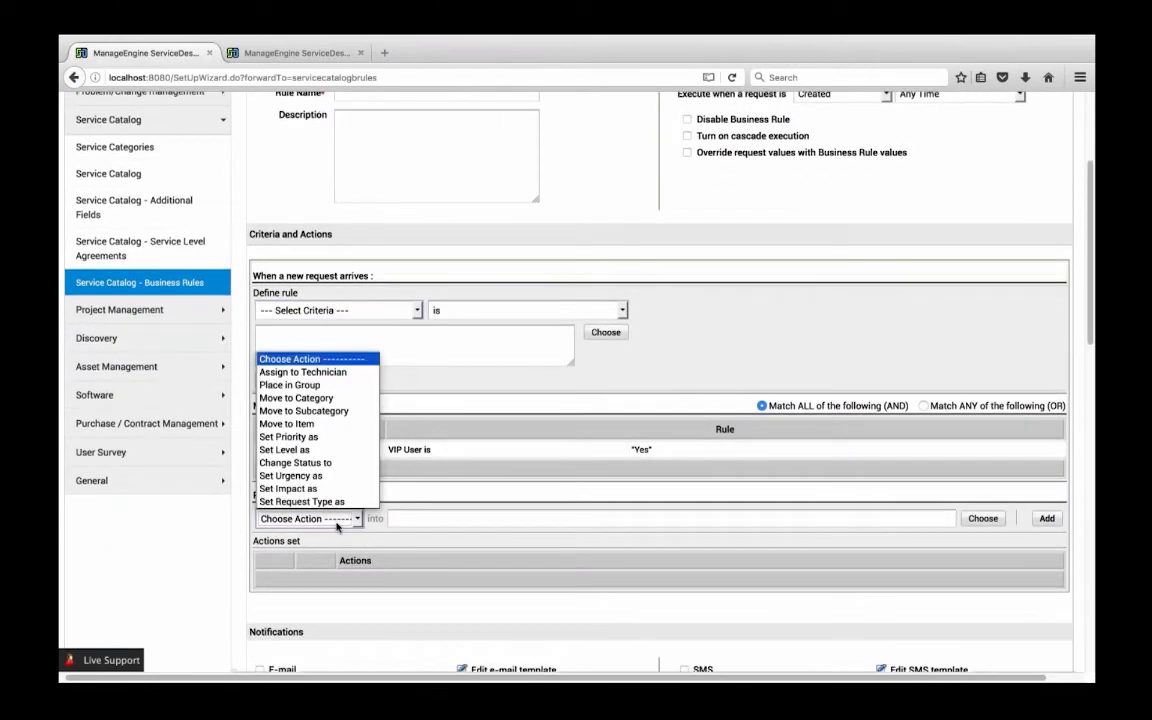
pyautogui.click(301, 437)
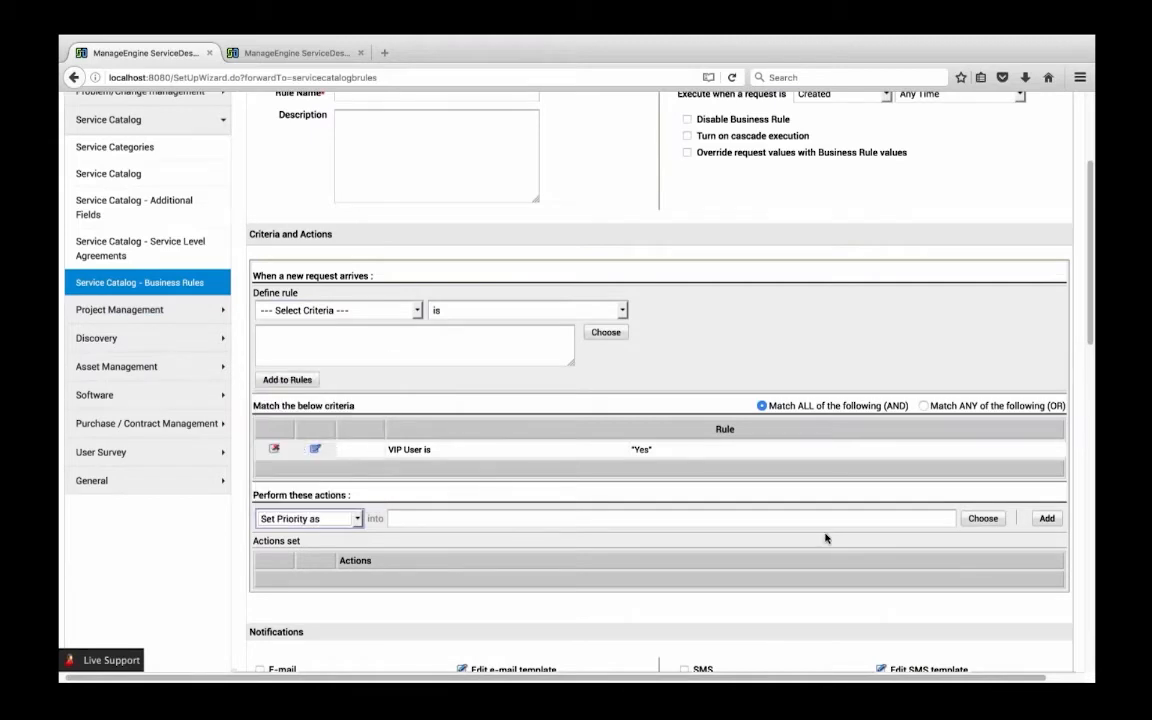
pyautogui.click(983, 518)
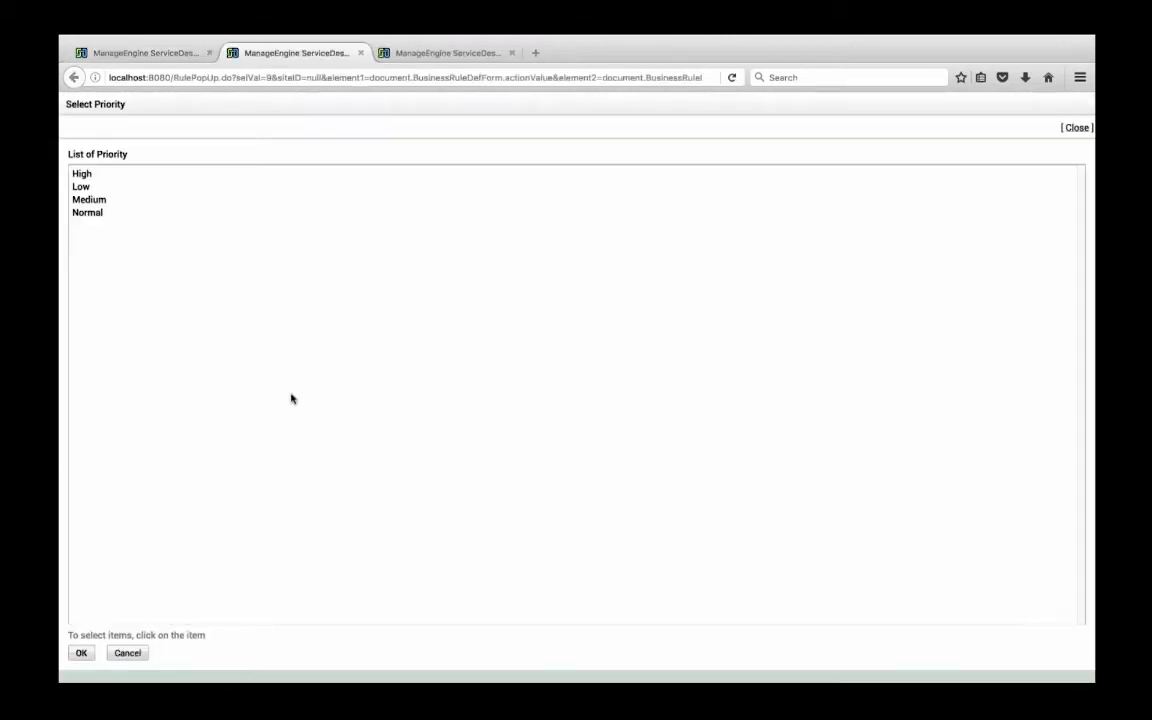
pyautogui.click(75, 174)
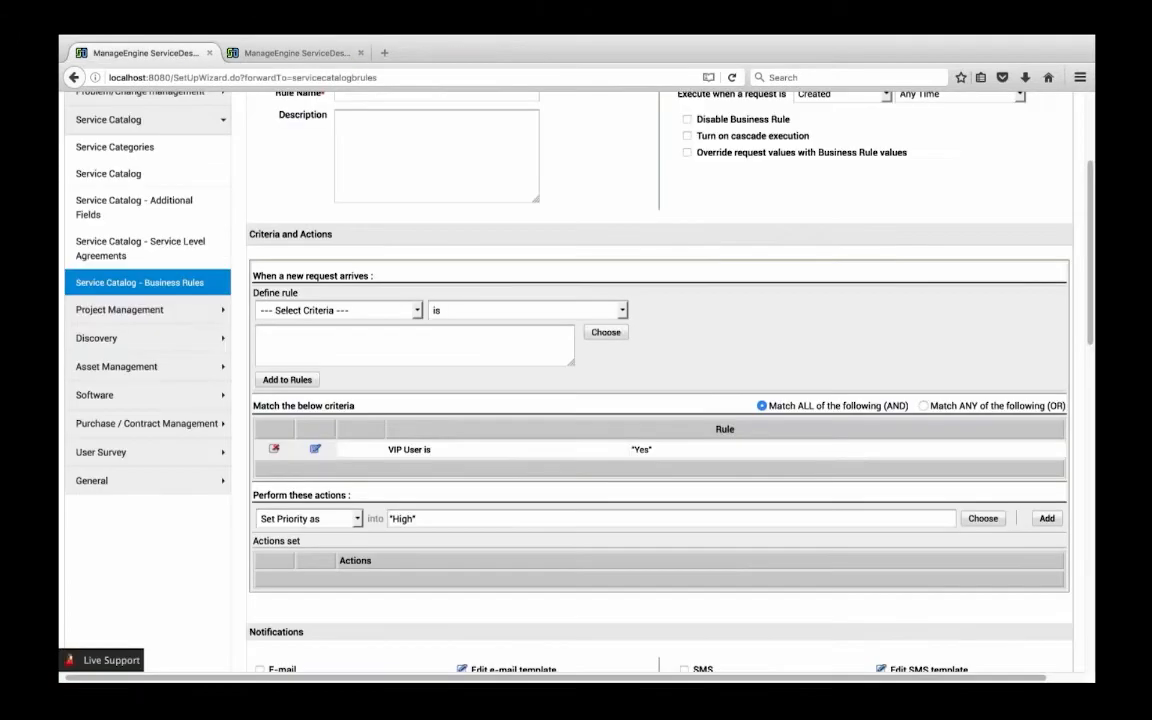
# Name the business rule "test" and save it
pyautogui.scroll(-3, 432, 519)
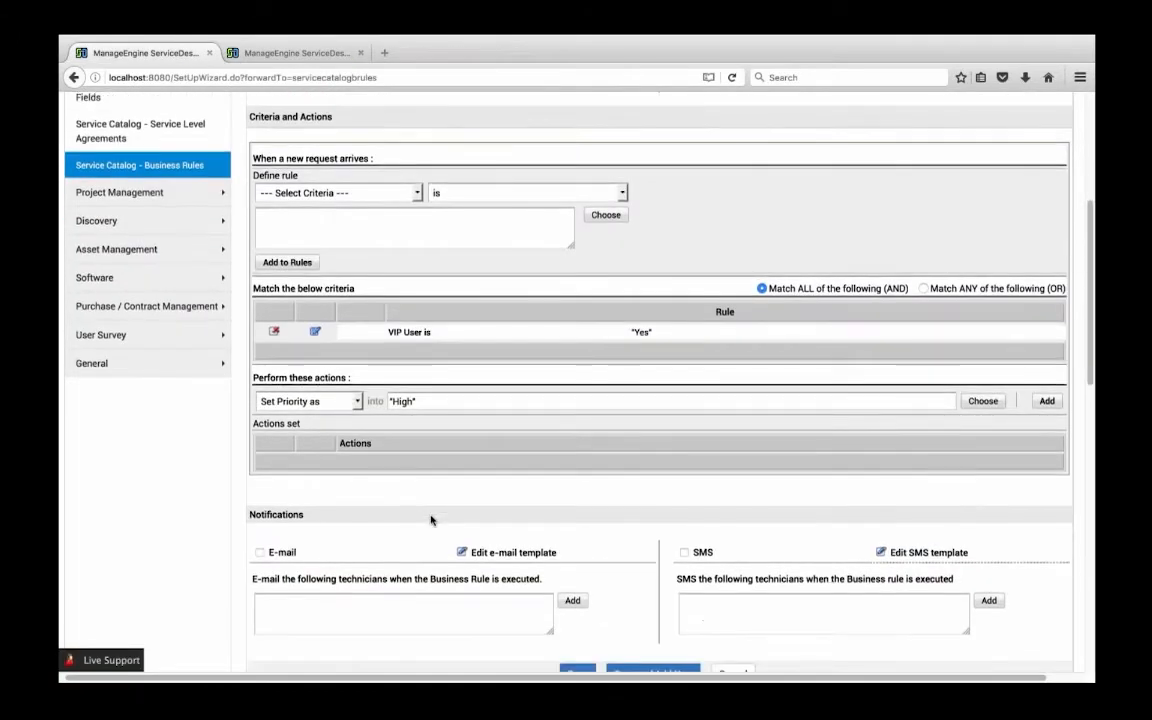
pyautogui.scroll(-3, 432, 519)
pyautogui.scroll(4, 537, 527)
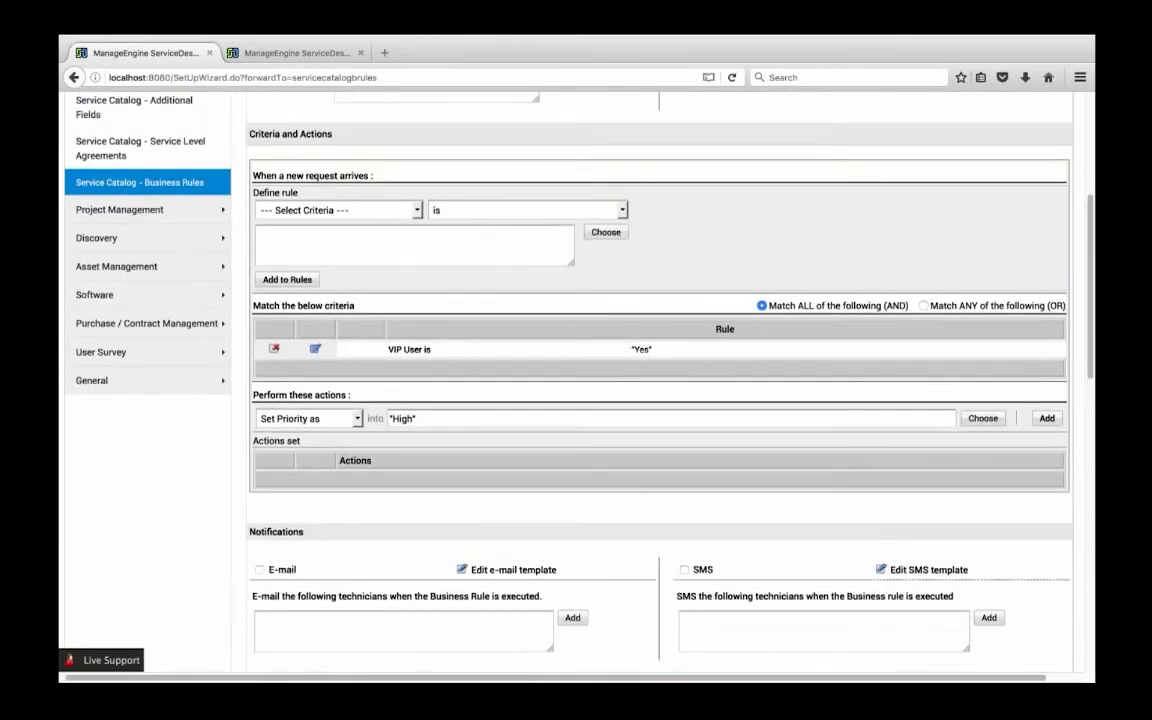
pyautogui.scroll(-1, 540, 524)
pyautogui.scroll(4, 603, 632)
pyautogui.click(411, 292)
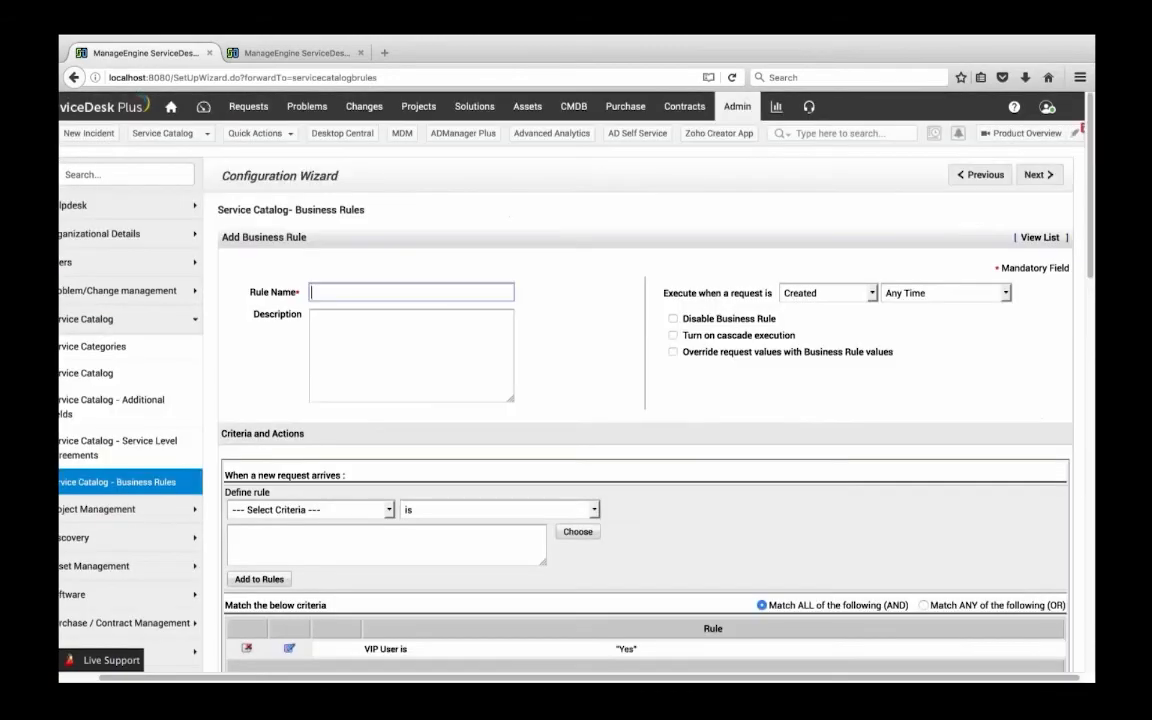
pyautogui.write('test')
pyautogui.scroll(-3, 640, 420)
pyautogui.scroll(3, 640, 420)
pyautogui.scroll(-5, 458, 355)
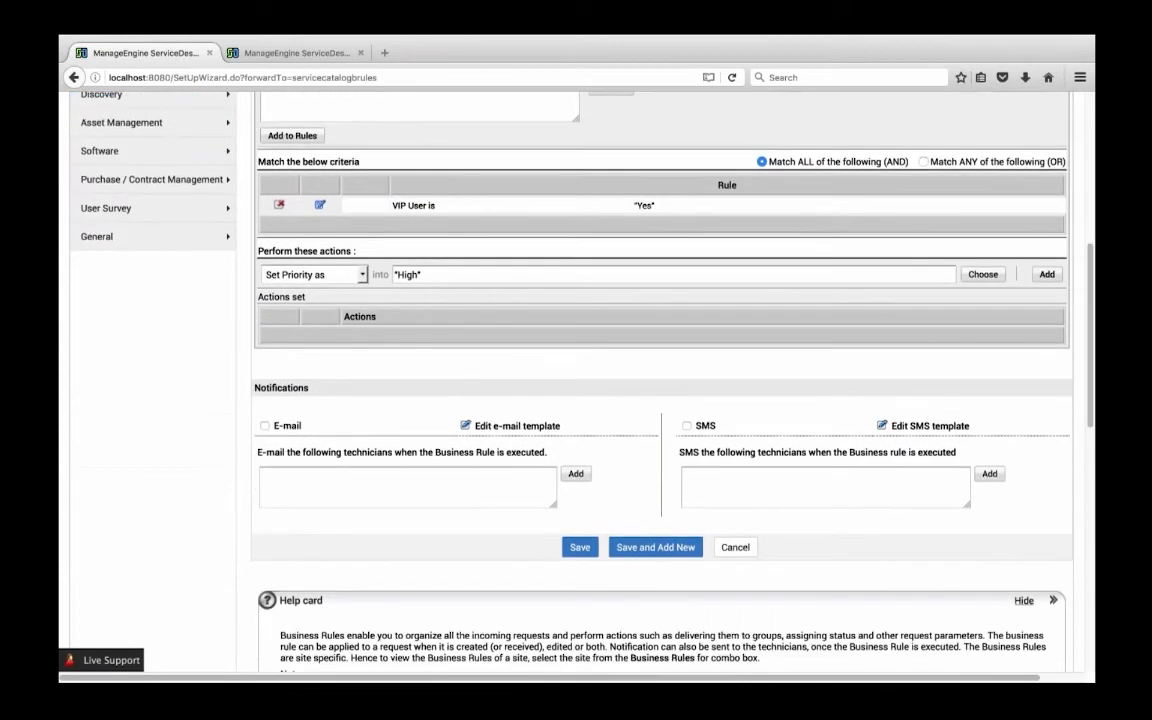
pyautogui.click(580, 547)
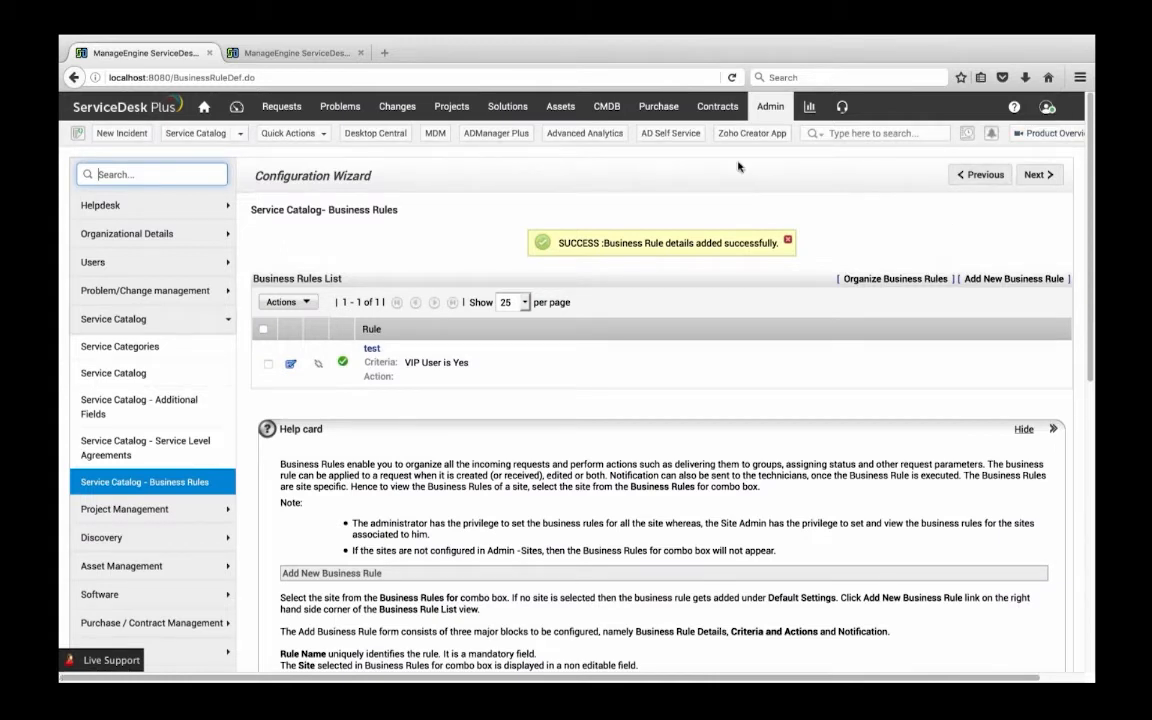
# Open the Guest requester's record for editing from the users section of the admin settings
pyautogui.click(768, 106)
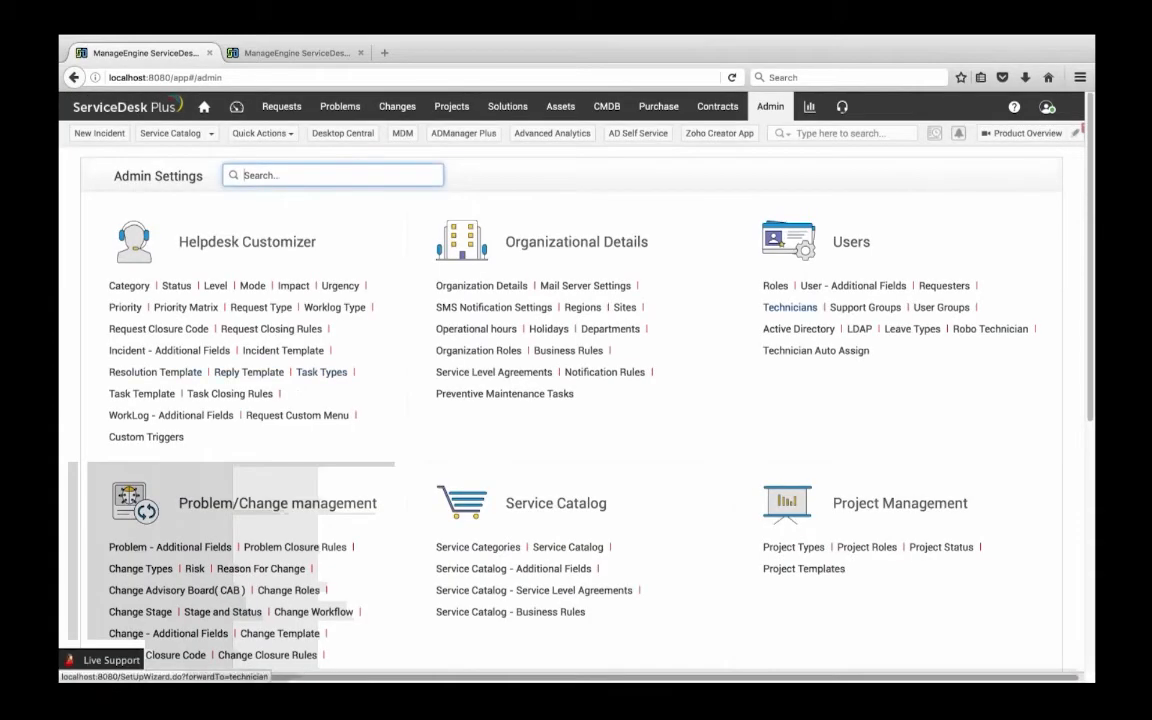
pyautogui.click(950, 286)
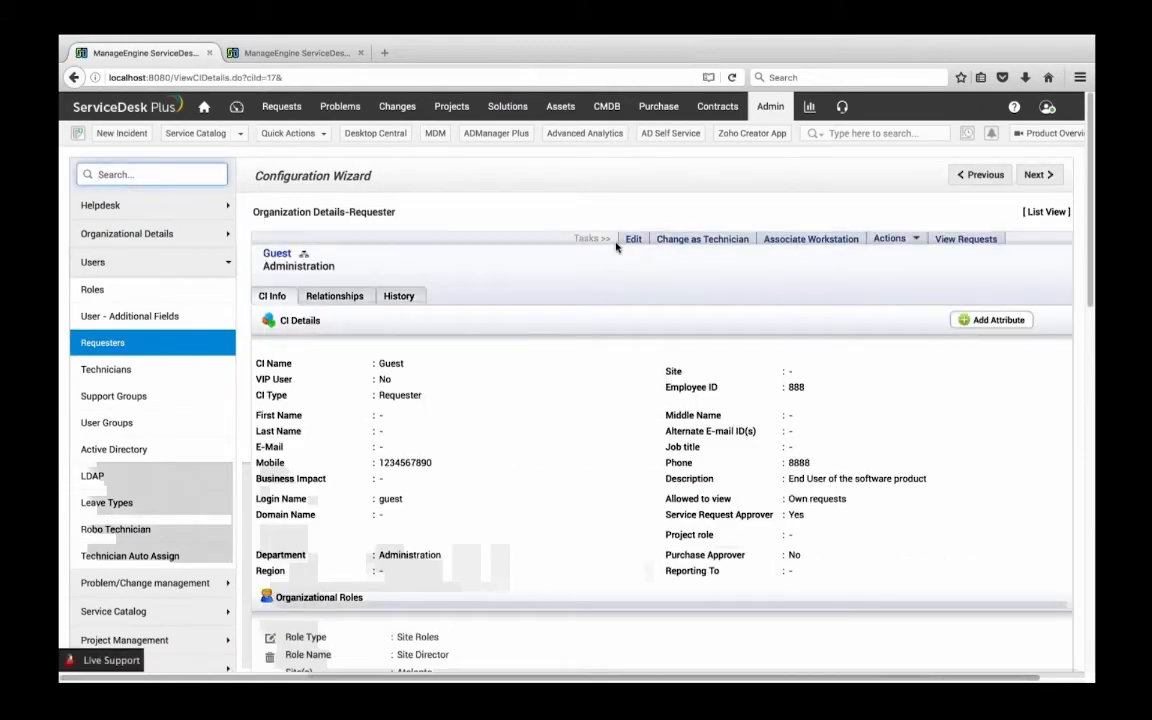
pyautogui.click(633, 238)
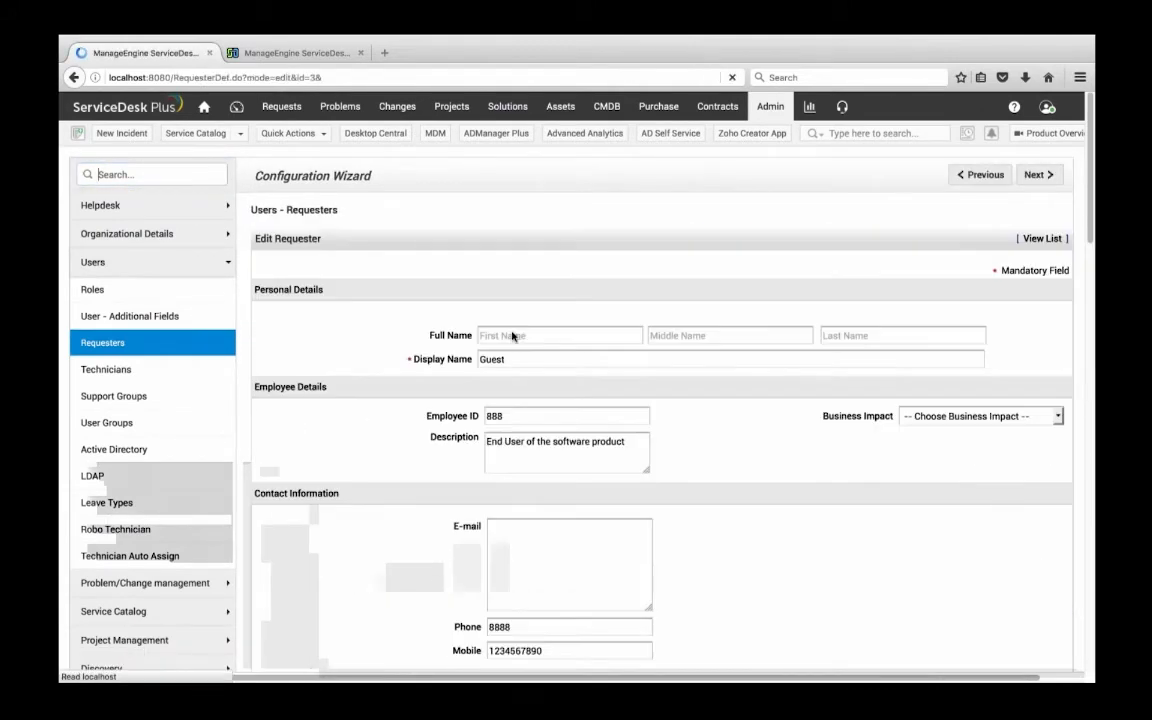
# Set the Guest requester's job title to Manager and save the requester details
pyautogui.scroll(-8, 516, 316)
pyautogui.scroll(-8, 576, 380)
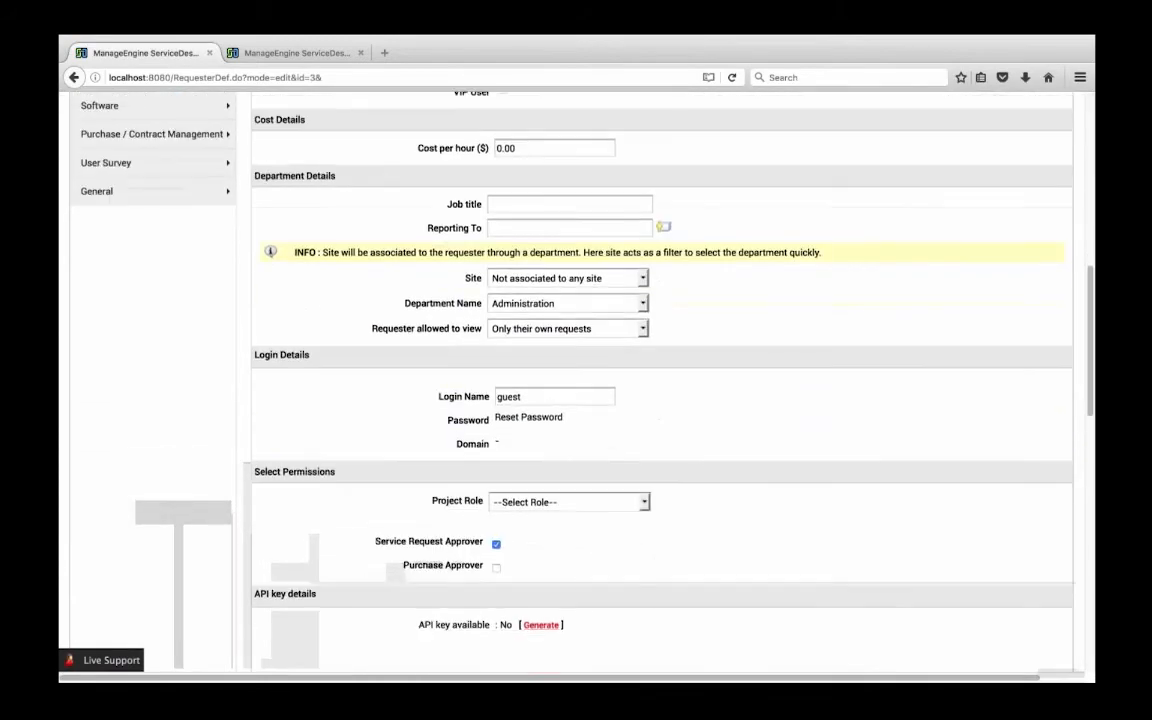
pyautogui.scroll(8, 576, 380)
pyautogui.hscroll(1, 576, 380)
pyautogui.click(483, 333)
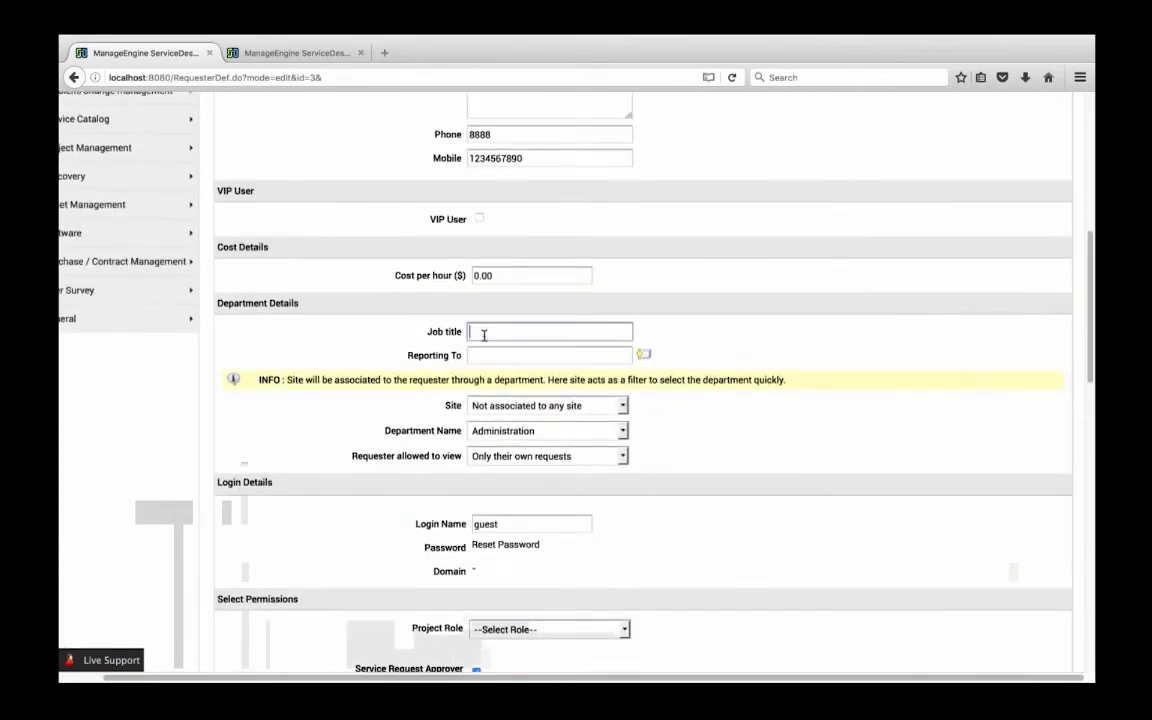
pyautogui.write('Manager')
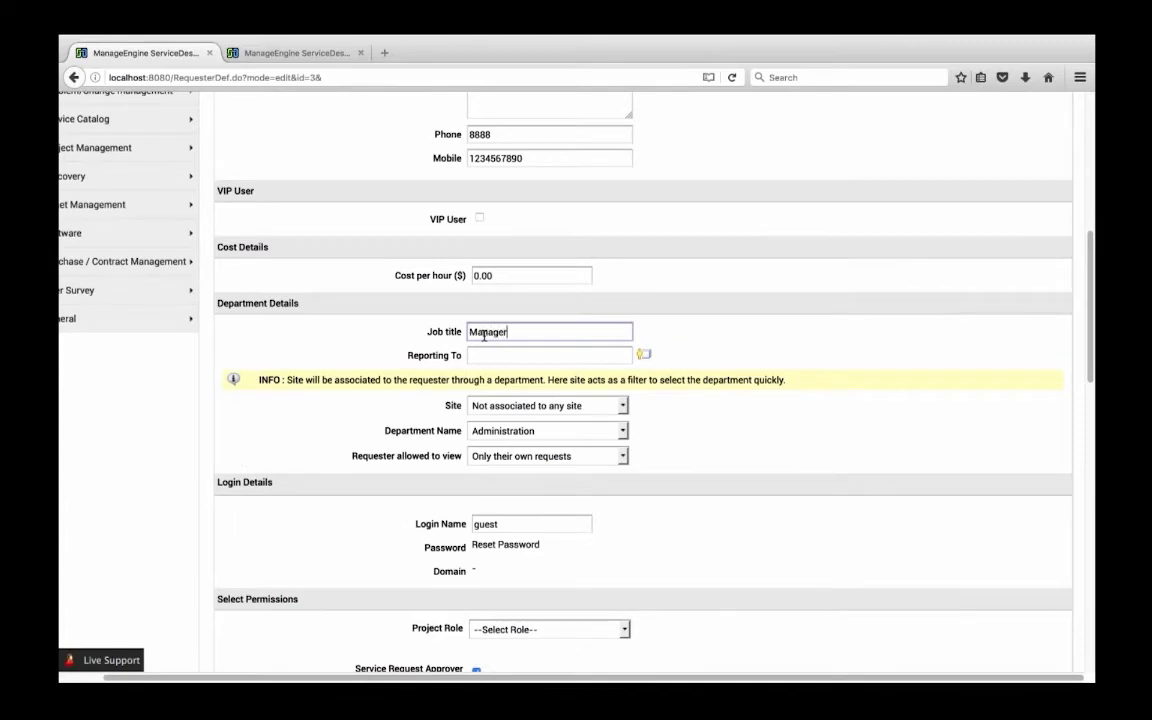
pyautogui.scroll(-5, 483, 333)
pyautogui.click(557, 409)
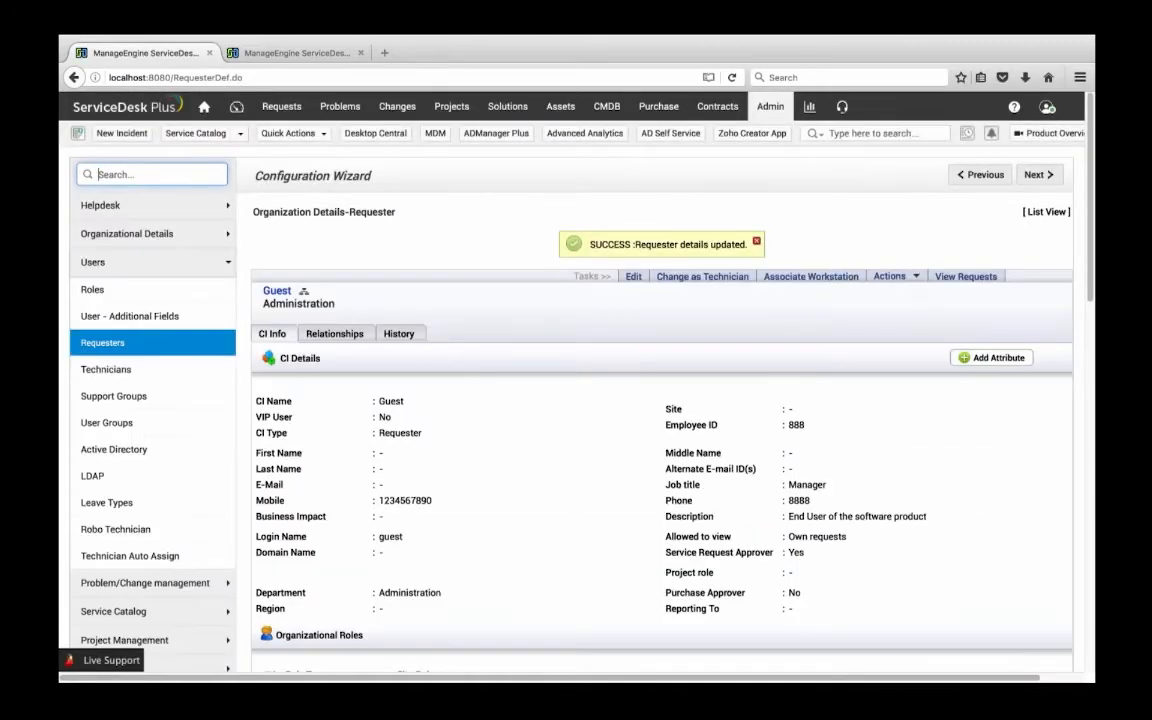
# Log out and log in with the guest account, entering its username and password
pyautogui.click(1047, 106)
pyautogui.click(966, 297)
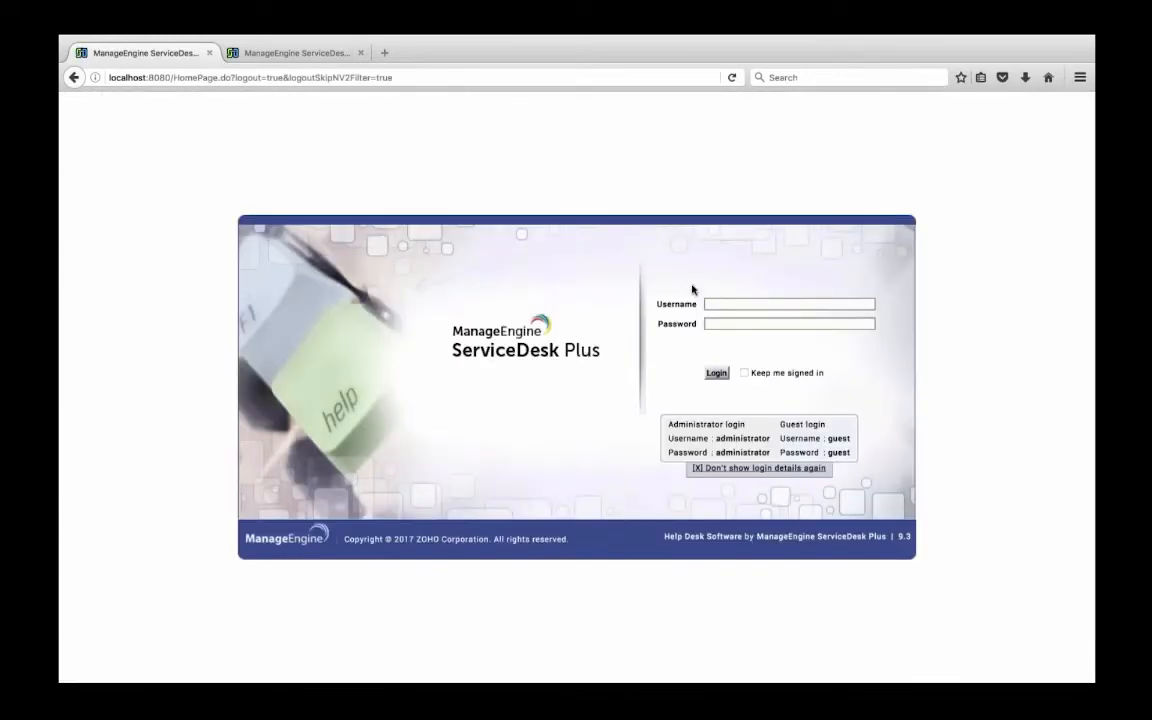
pyautogui.write('Guest')
pyautogui.press('Tab')
pyautogui.write('guest')
pyautogui.press('Return')
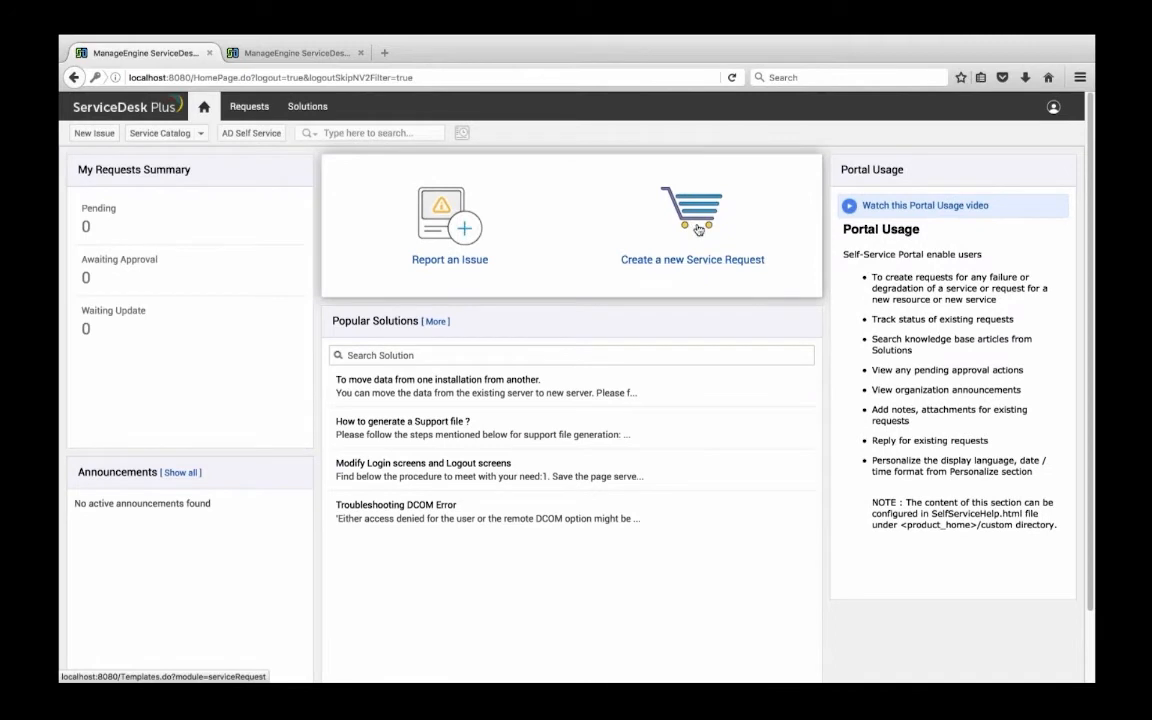
# Browse the User Management and Hardware template categories and start a new service request from REQUEST FOR A MAC
pyautogui.click(630, 207)
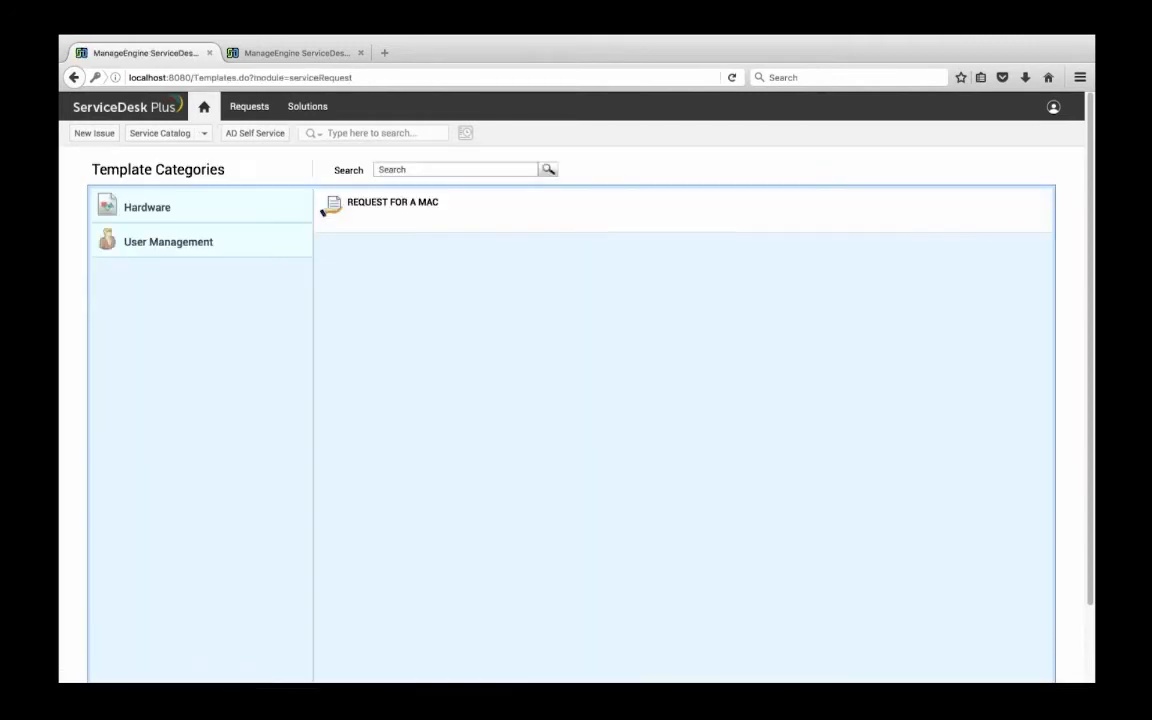
pyautogui.click(156, 249)
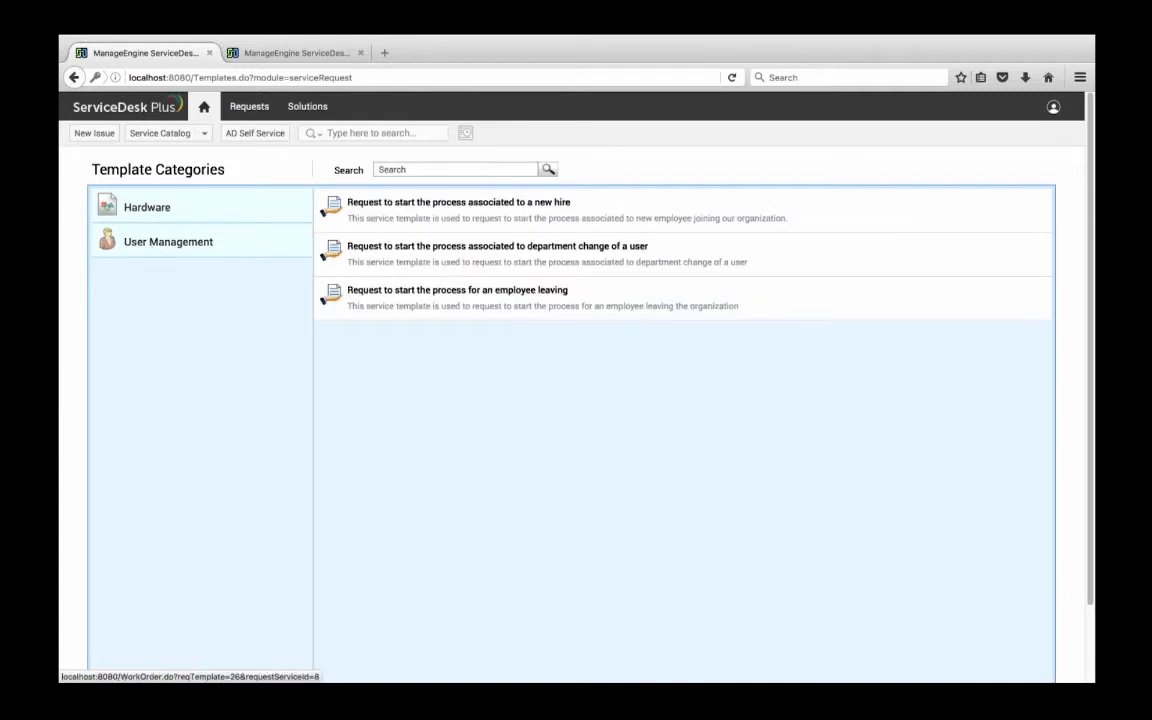
pyautogui.click(137, 207)
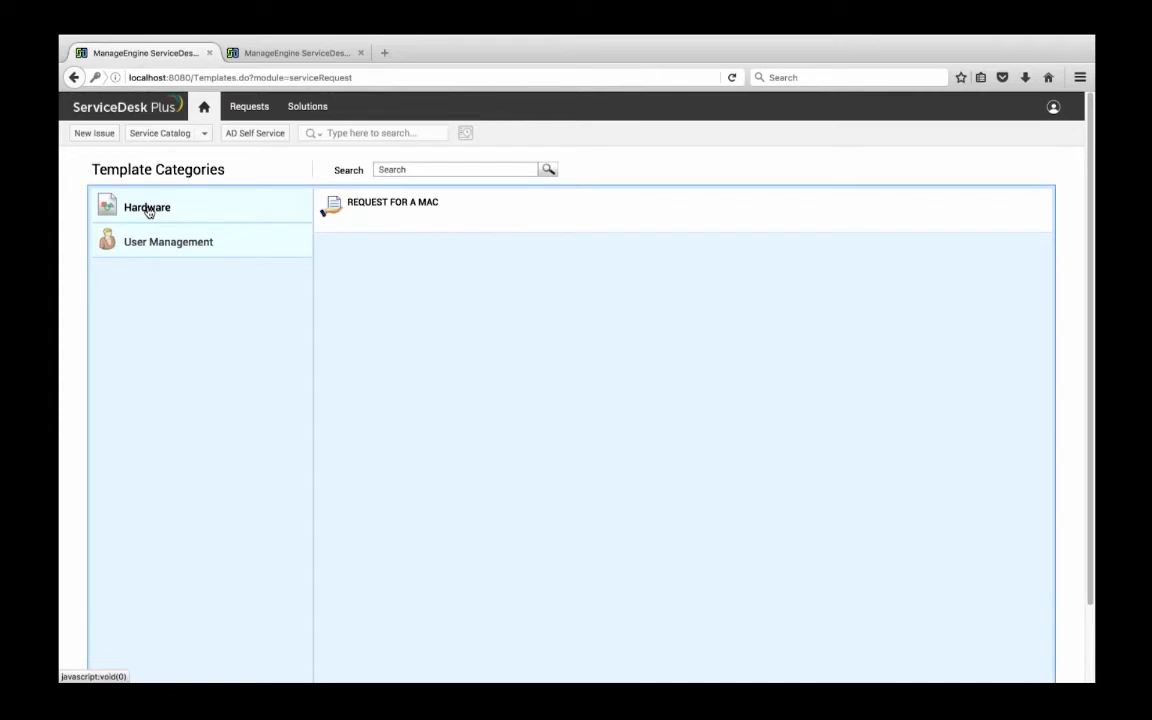
pyautogui.click(368, 205)
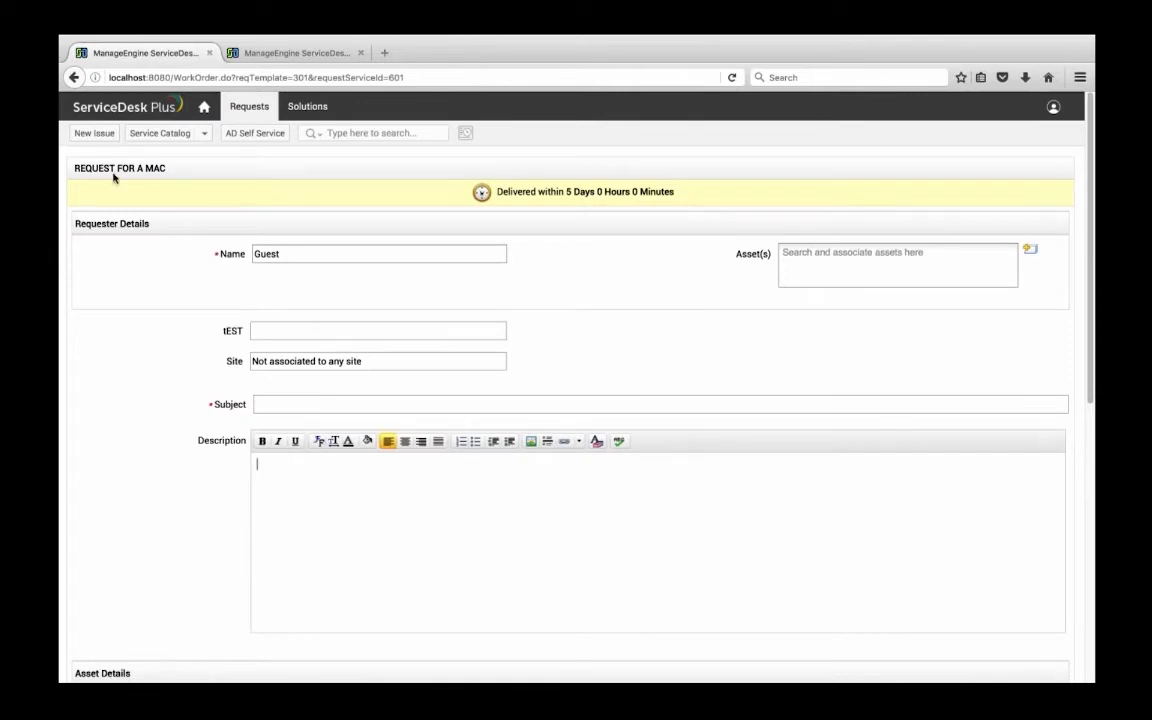
pyautogui.moveTo(474, 192); pyautogui.dragTo(676, 192)
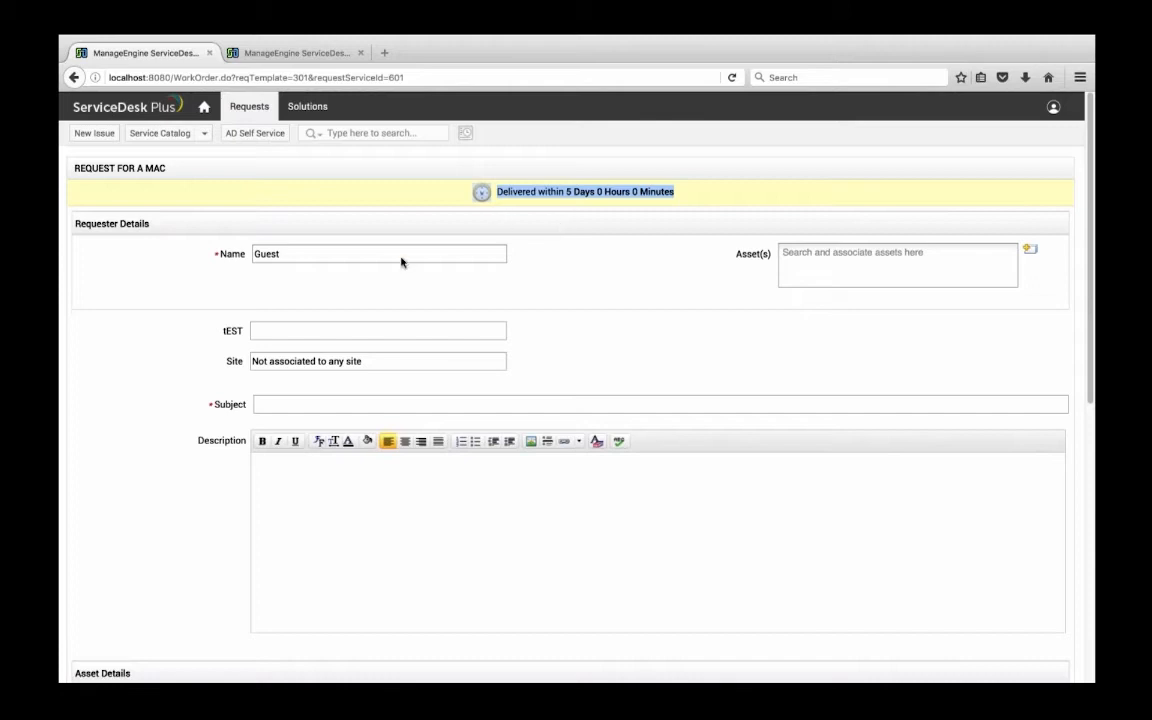
# Enter "Request for a MAC" as the subject of the new service request
pyautogui.scroll(-1, 402, 262)
pyautogui.click(342, 365)
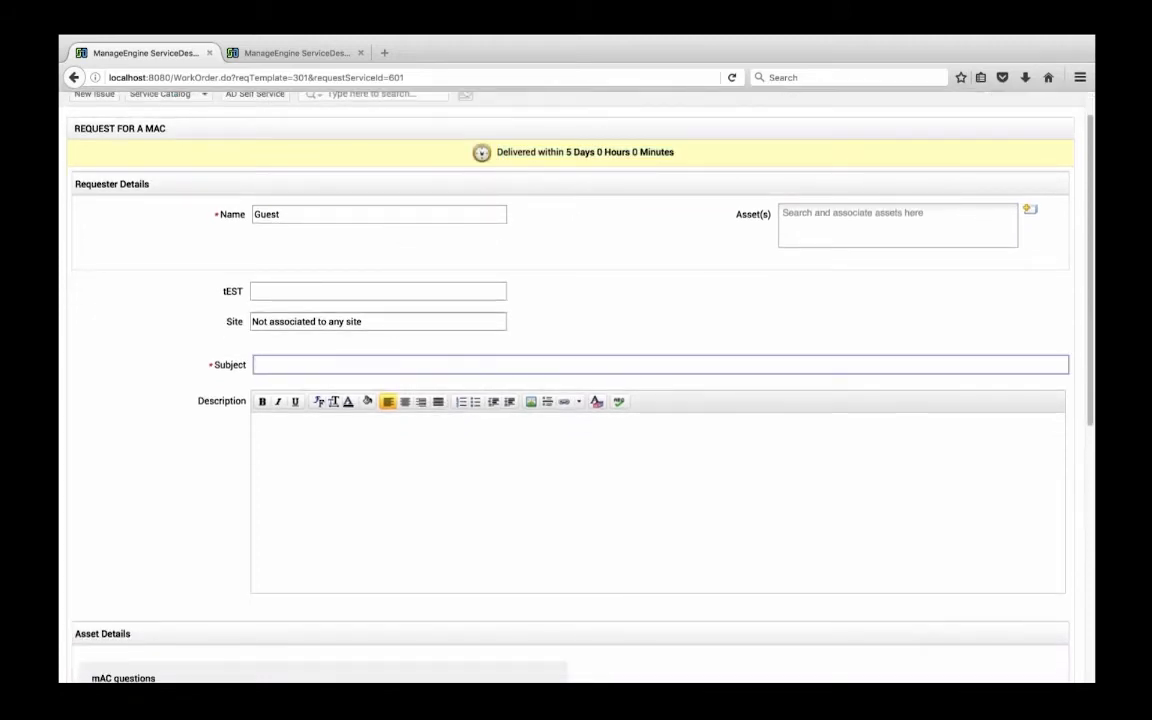
pyautogui.write('Request for a MAC')
# Answer the Mac questions with Mac Air as the laptop model, AirDrop as required software and No for the keyboard
pyautogui.scroll(-5, 460, 400)
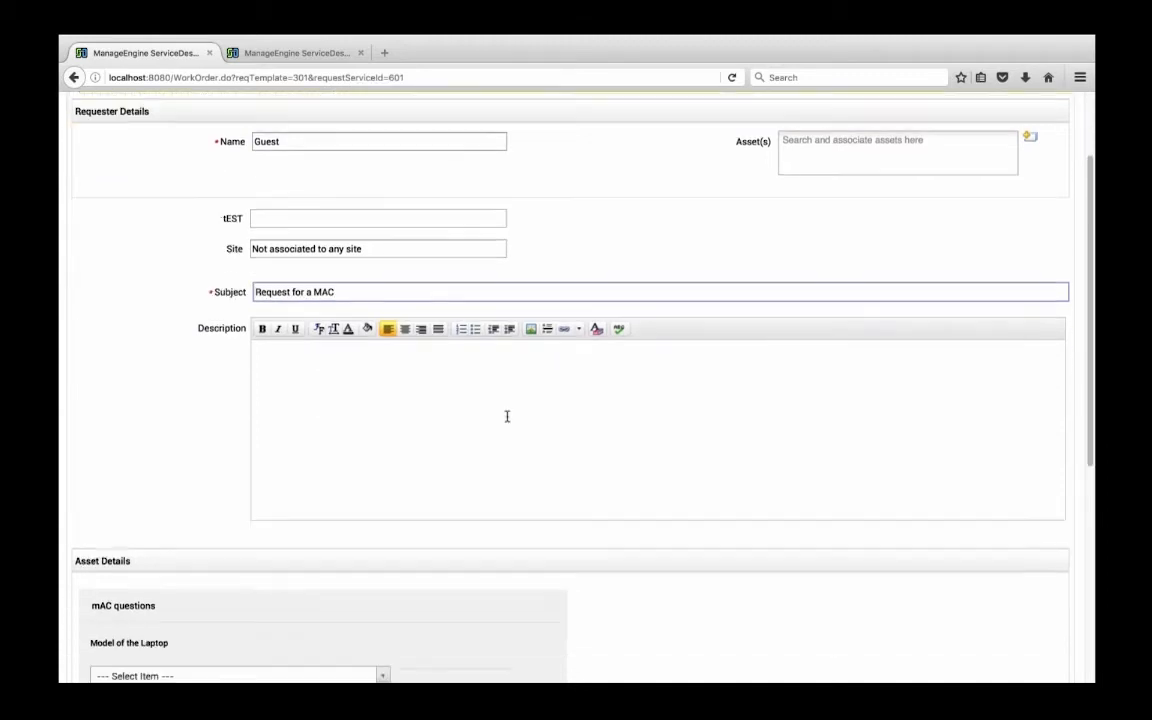
pyautogui.click(235, 388)
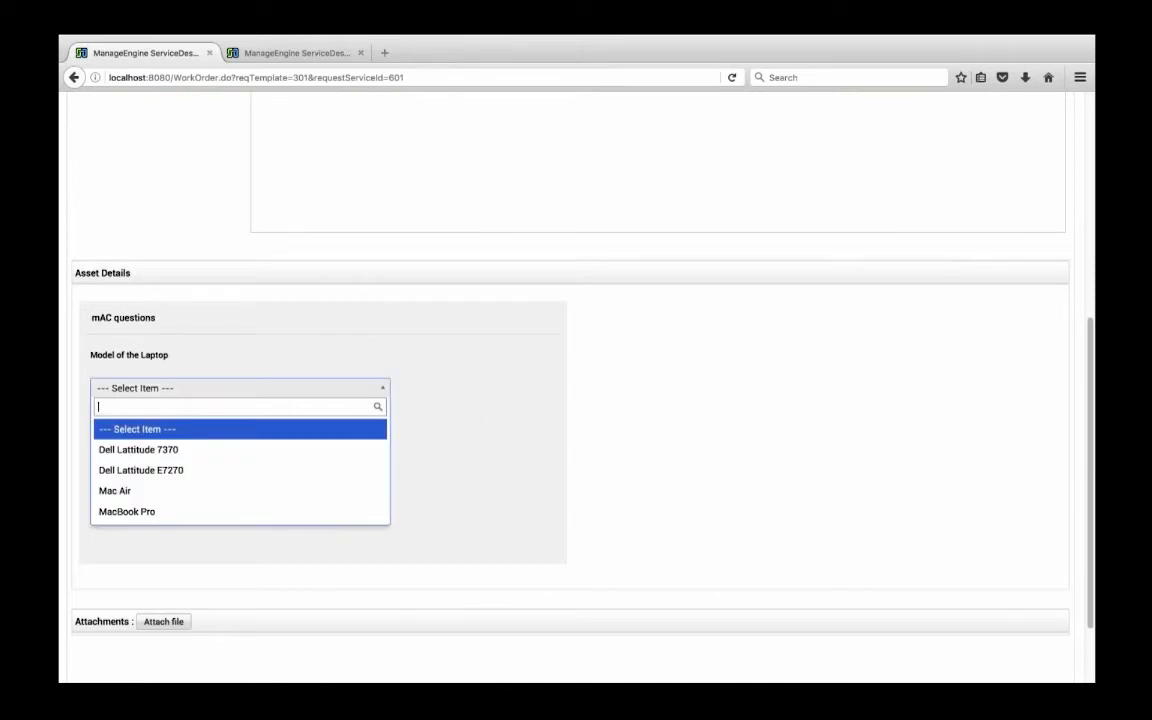
pyautogui.click(110, 489)
pyautogui.click(98, 449)
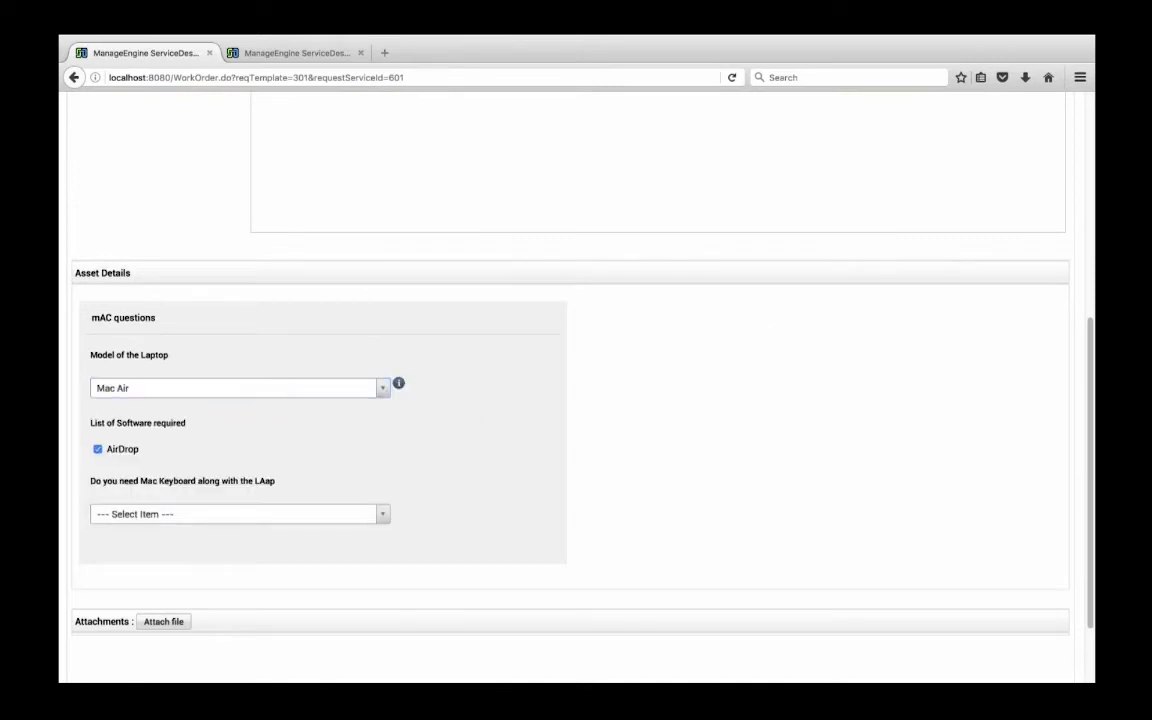
pyautogui.click(238, 514)
pyautogui.click(238, 576)
pyautogui.scroll(-2, 238, 576)
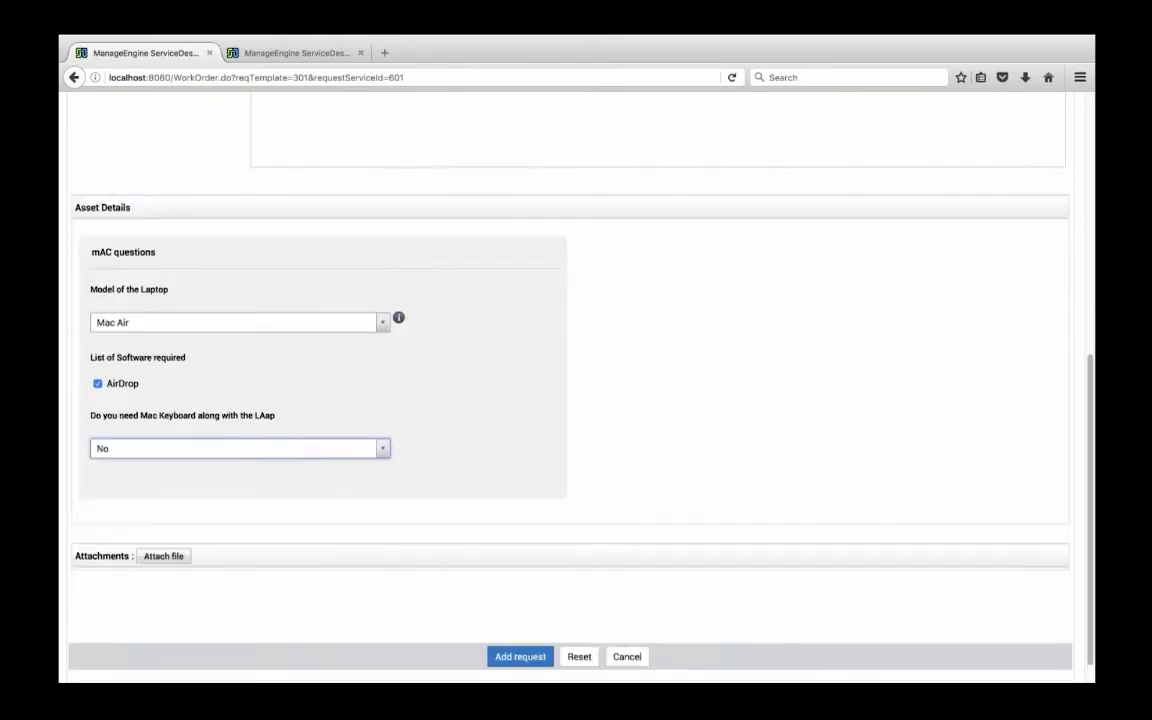
# Submit the service request and review its asset and request details
pyautogui.click(520, 626)
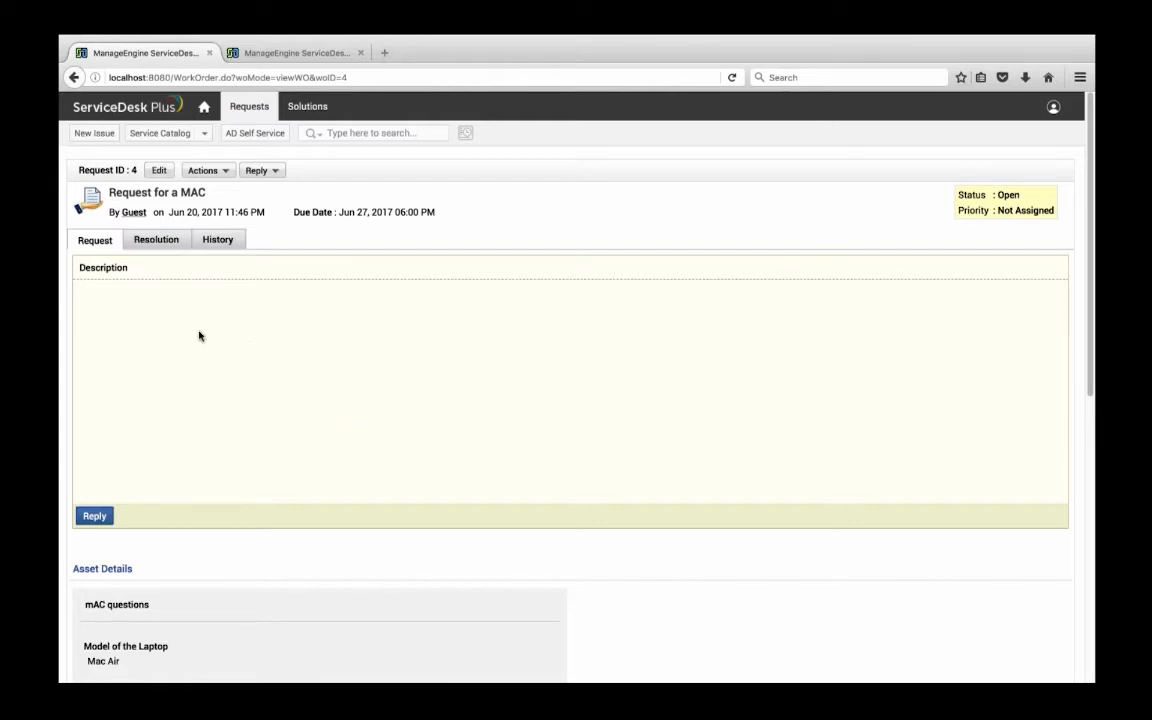
pyautogui.scroll(-5, 199, 336)
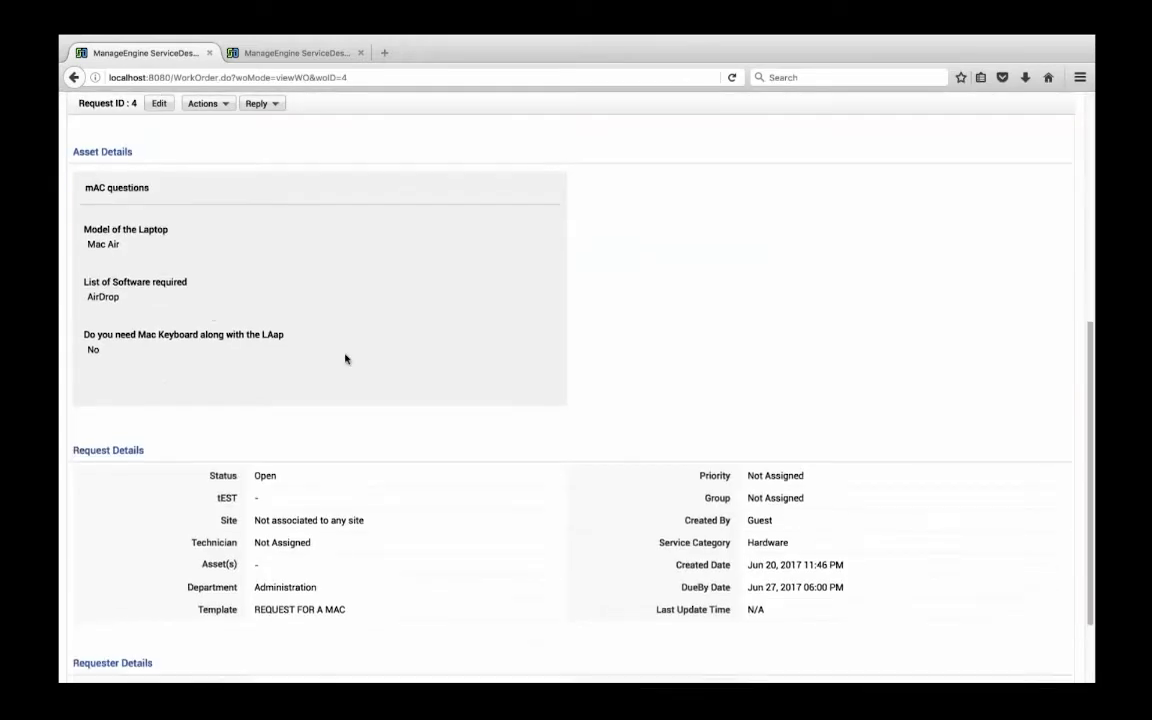
pyautogui.scroll(5, 345, 357)
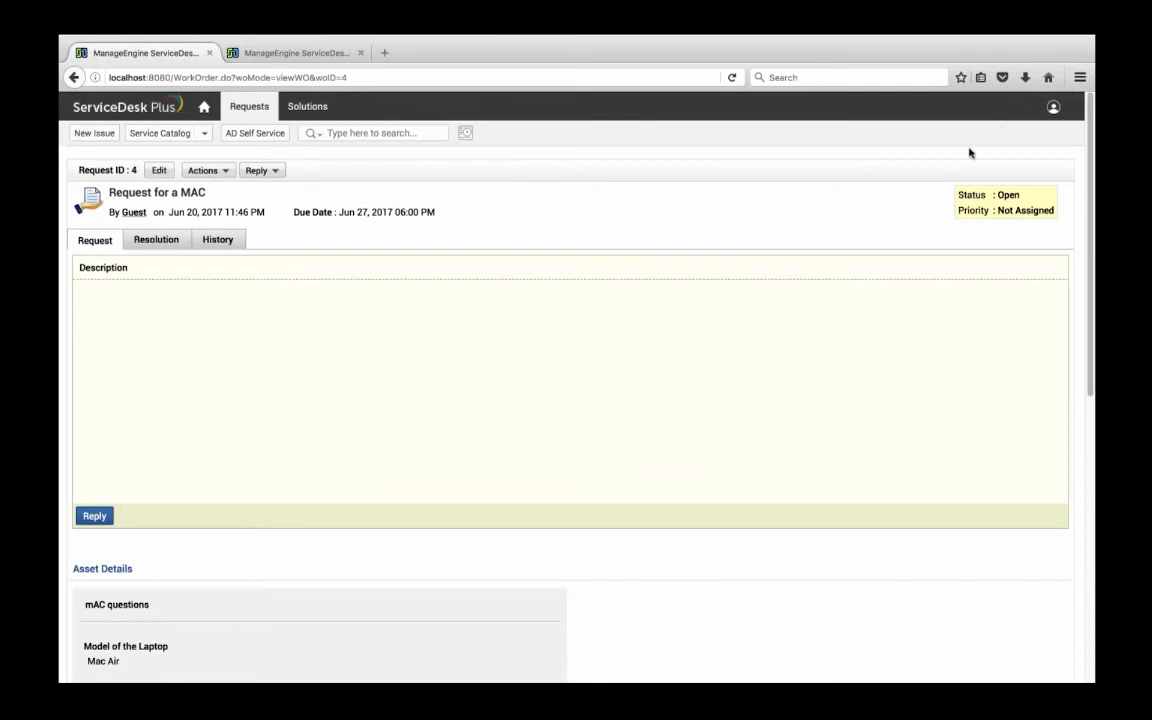
# Log out of the guest account and log in as administrator, entering the username and password
pyautogui.click(1053, 106)
pyautogui.click(980, 275)
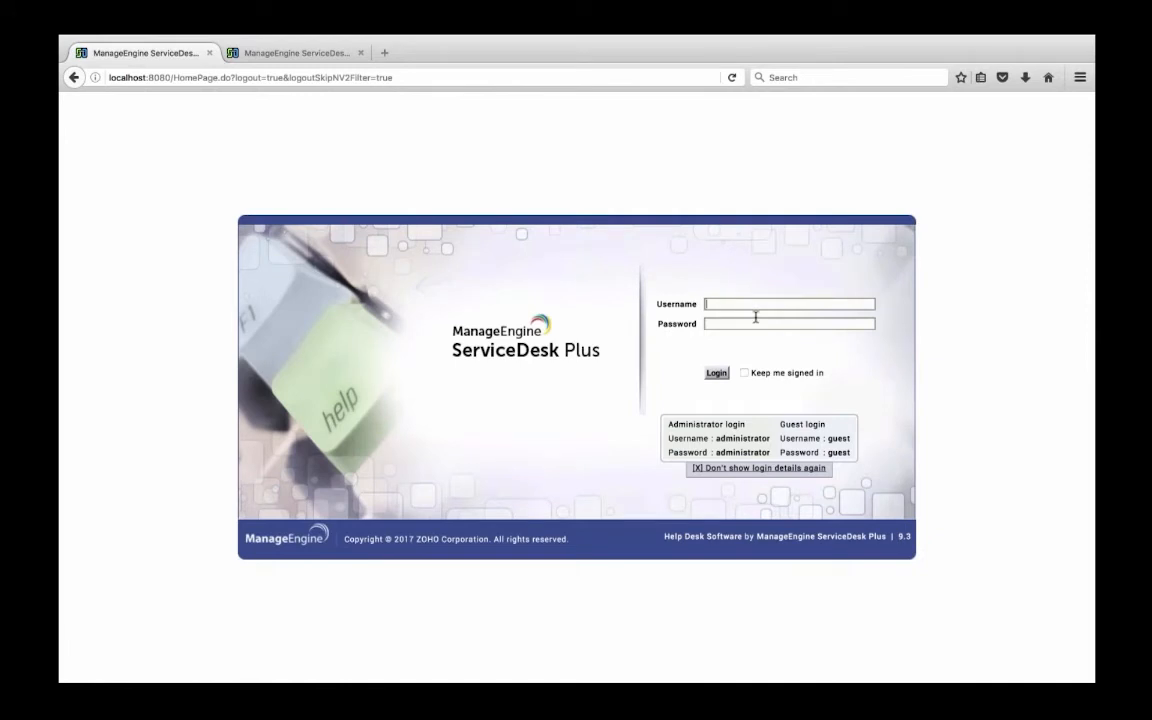
pyautogui.write('administrator')
pyautogui.press('Tab')
pyautogui.write('administrator')
pyautogui.press('Return')
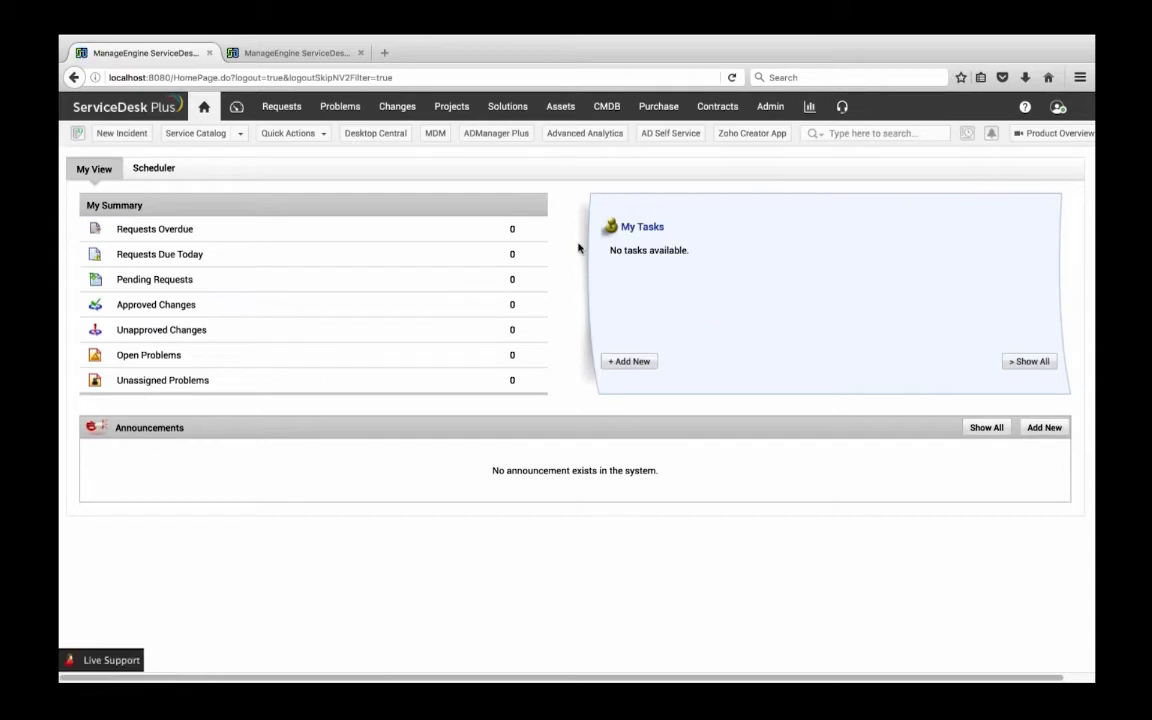
# Open the "Request for a MAC" request from the list of all requests
pyautogui.click(283, 111)
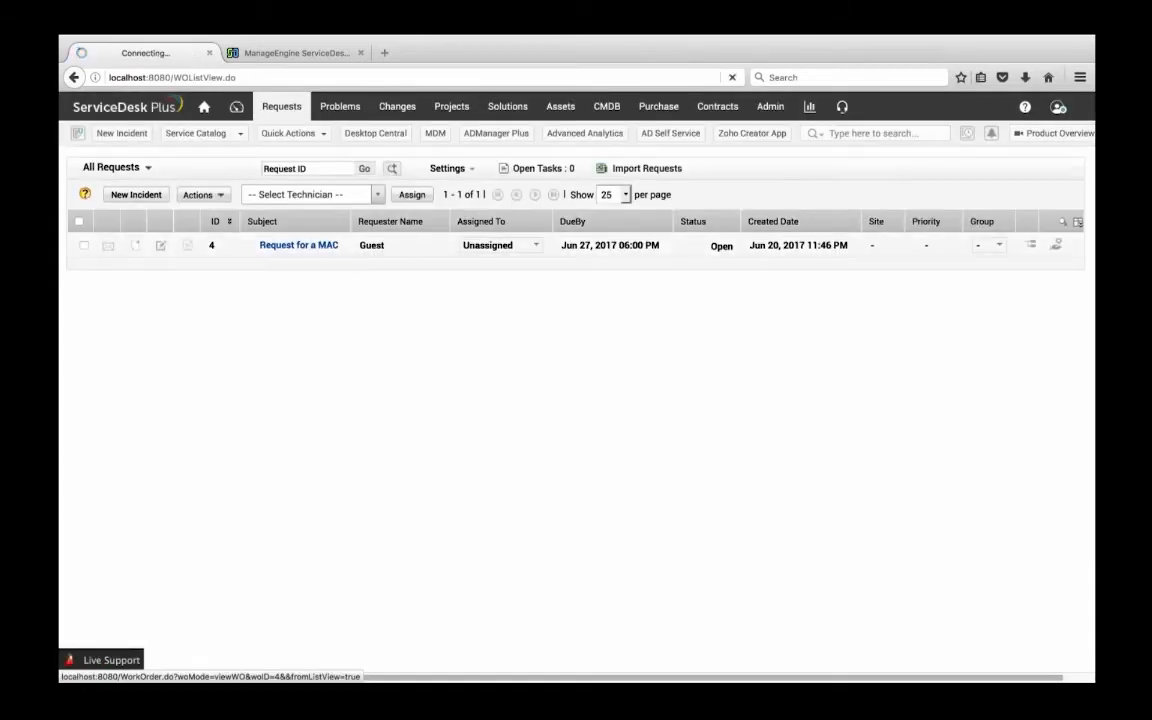
pyautogui.click(298, 245)
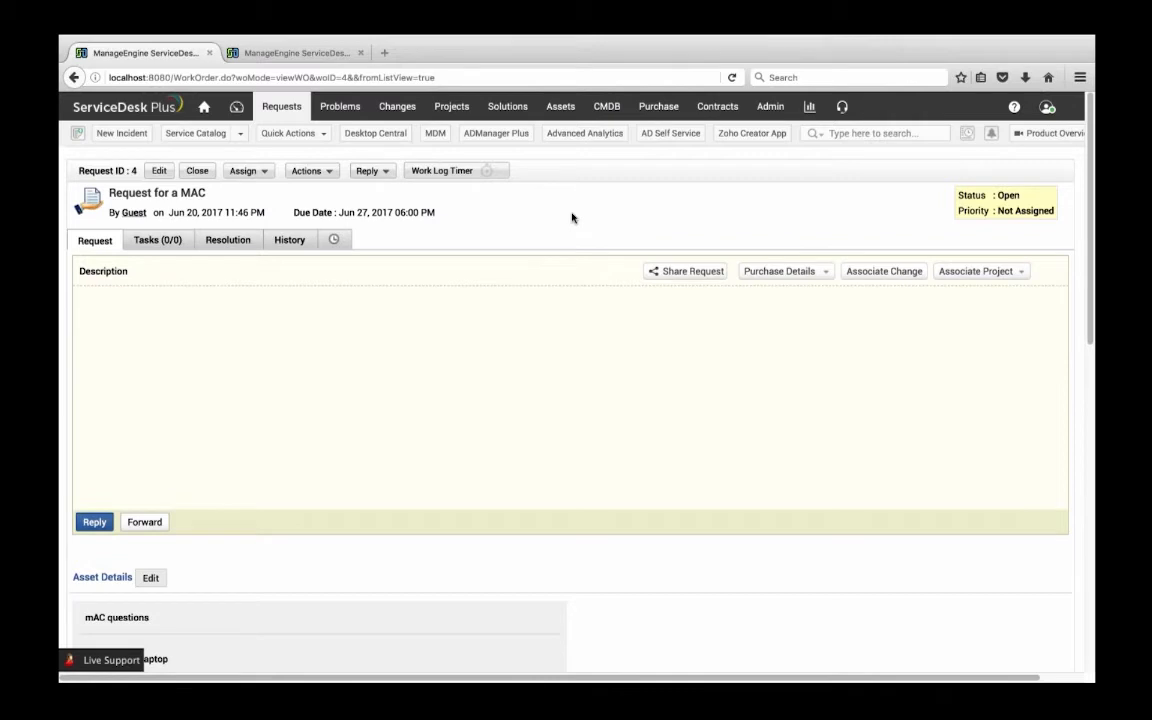
# Check the Mac request's purchase details and start a new purchase request from that service request
pyautogui.click(780, 272)
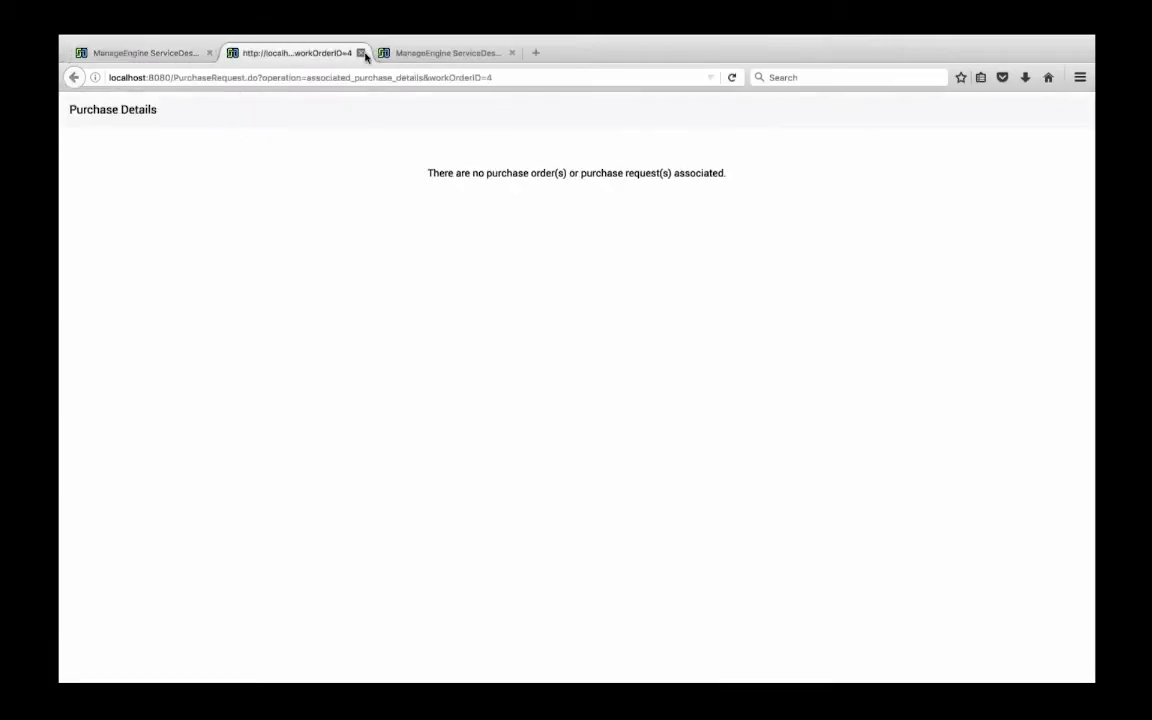
pyautogui.click(360, 52)
pyautogui.click(826, 272)
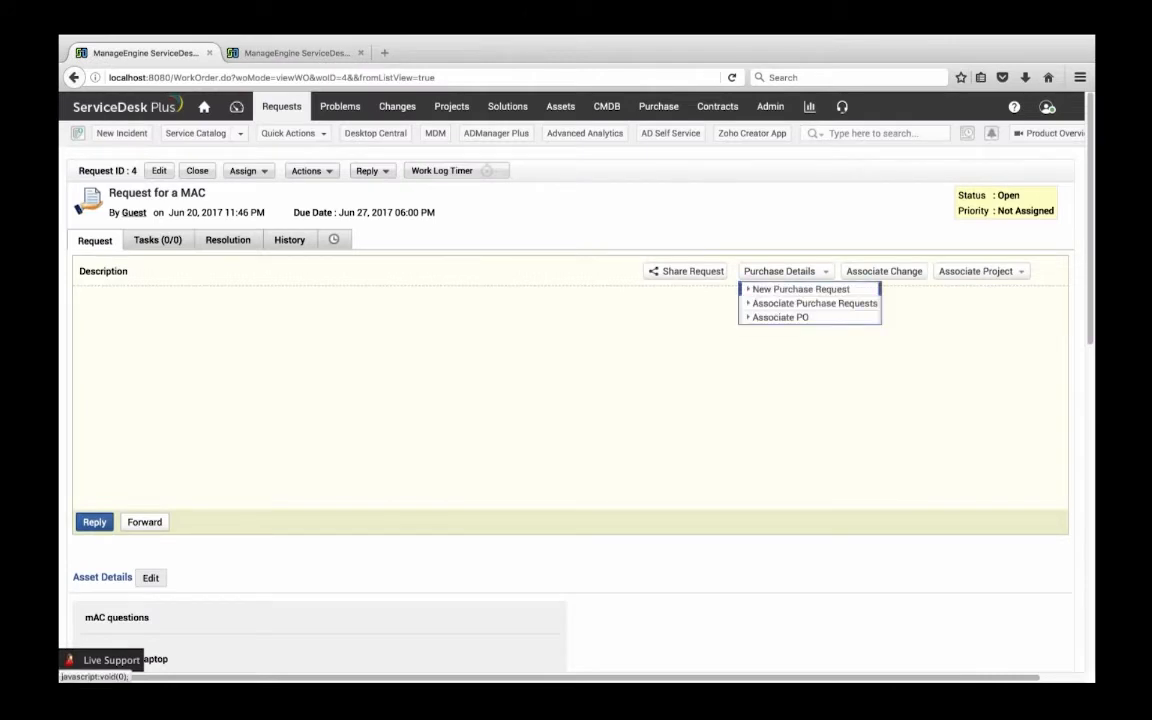
pyautogui.click(818, 291)
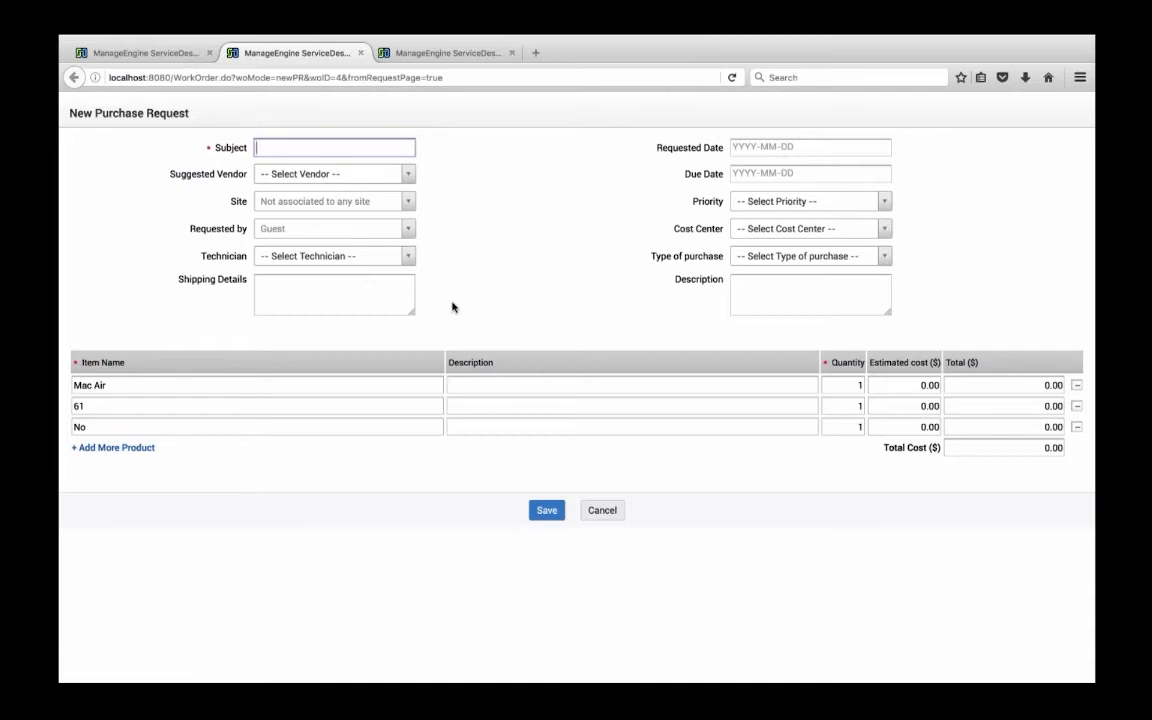
# Fill in the purchase request with the subject "Request for MAC", suggested vendor Zoho and site Atalanta
pyautogui.write('Request for MAC')
pyautogui.click(334, 174)
pyautogui.click(285, 236)
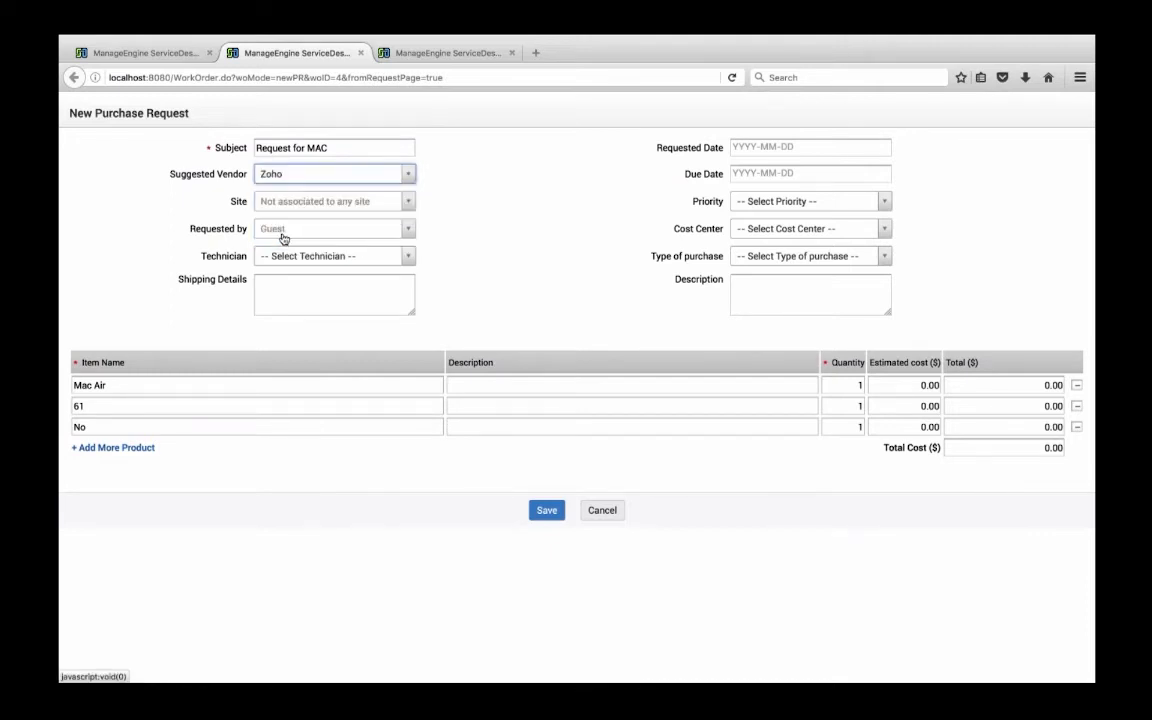
pyautogui.click(375, 203)
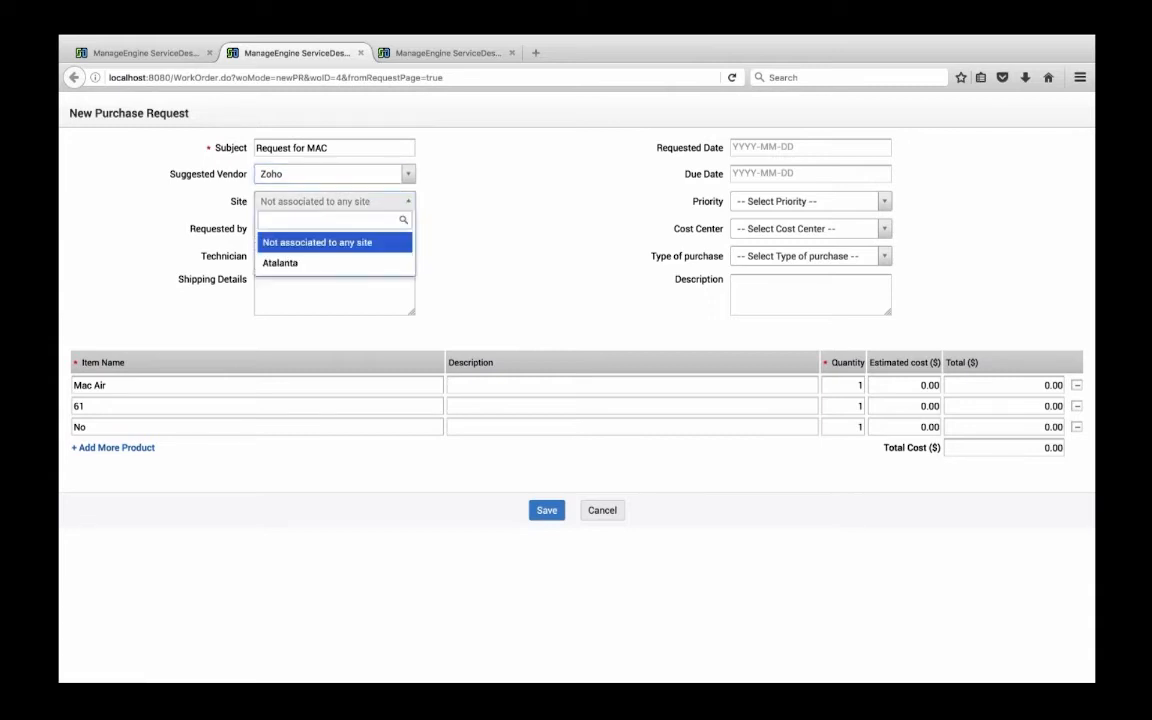
pyautogui.click(292, 263)
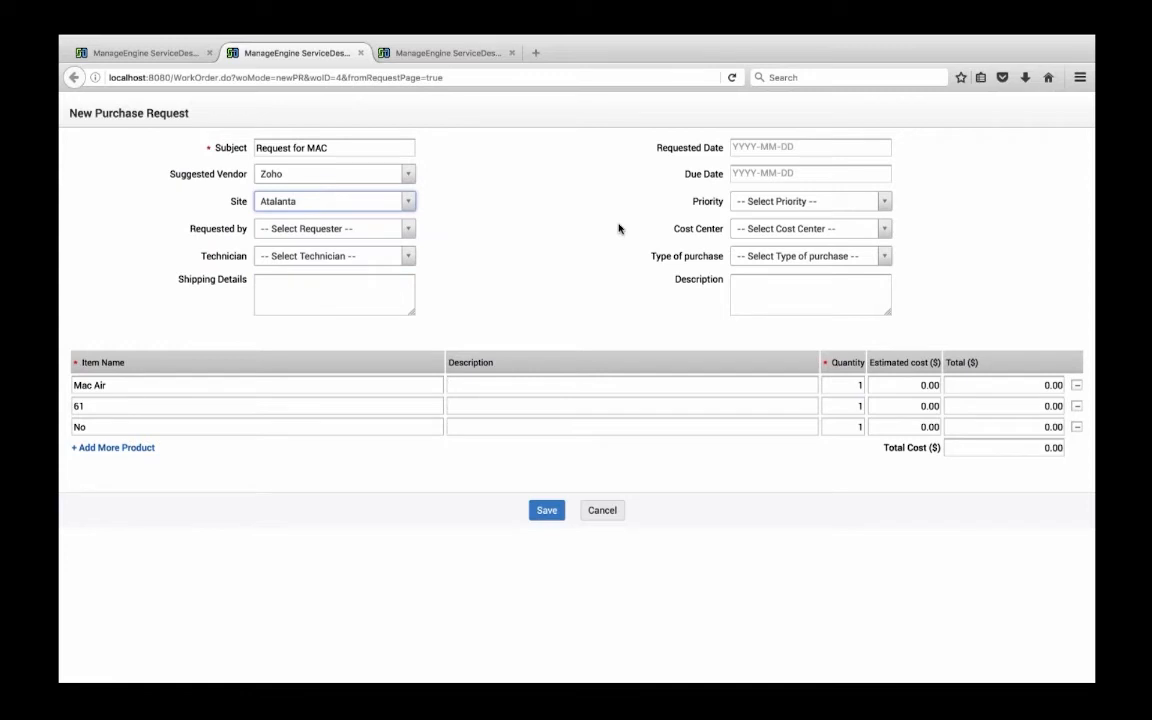
pyautogui.click(779, 210)
pyautogui.click(656, 231)
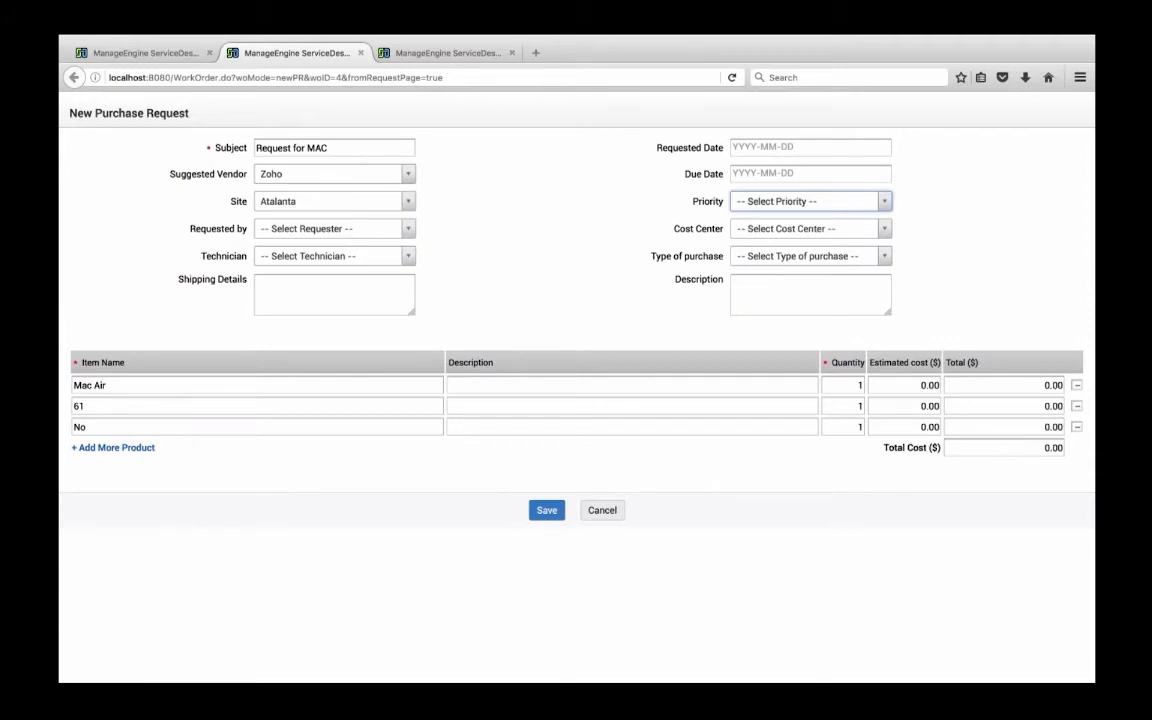
pyautogui.click(809, 202)
pyautogui.click(628, 224)
pyautogui.click(790, 229)
pyautogui.click(790, 229)
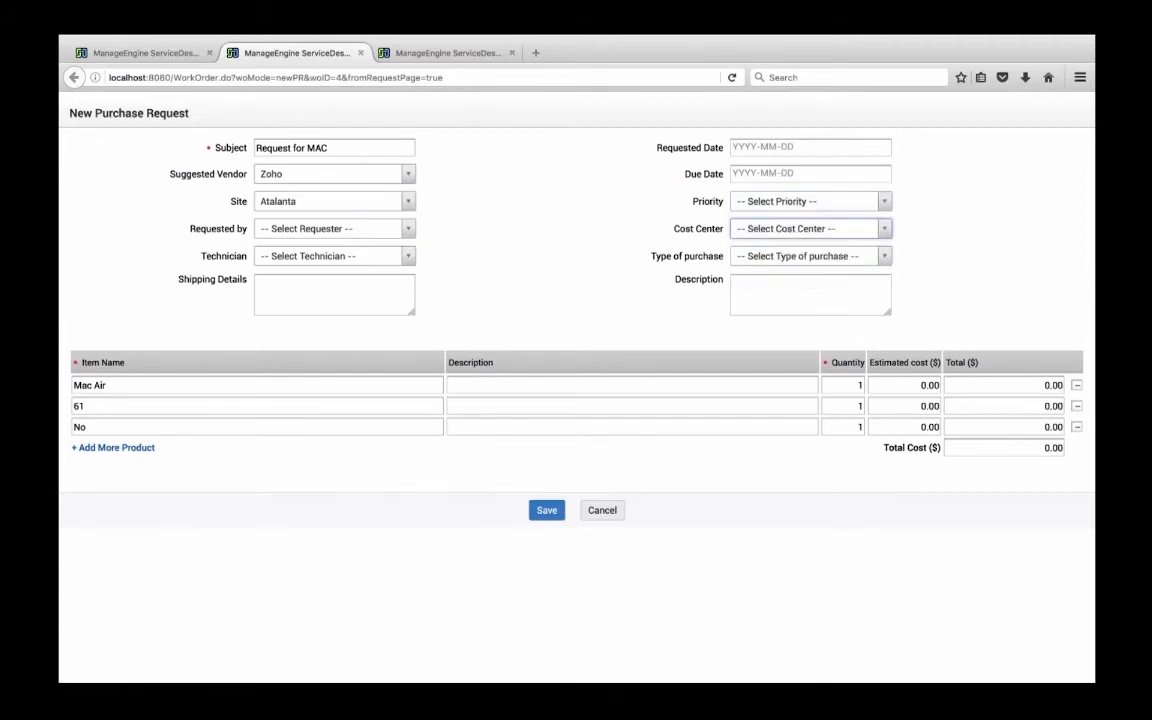
# Set the type of purchase to New and save the purchase request
pyautogui.click(752, 257)
pyautogui.click(756, 318)
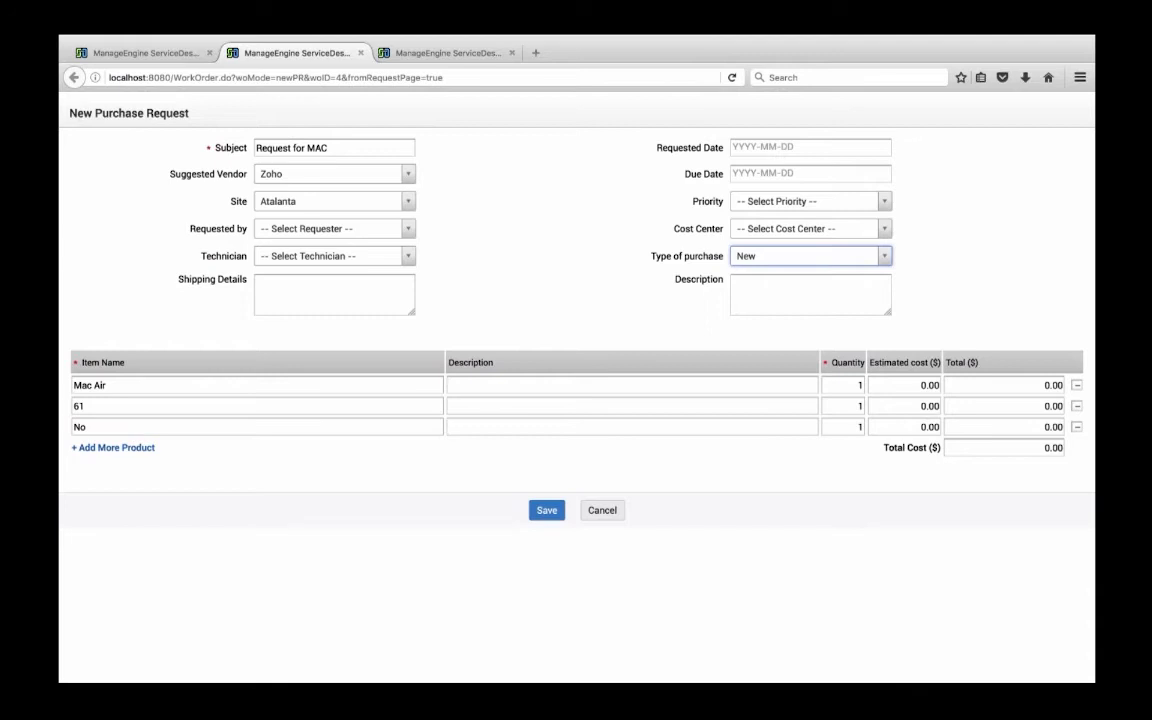
pyautogui.click(547, 510)
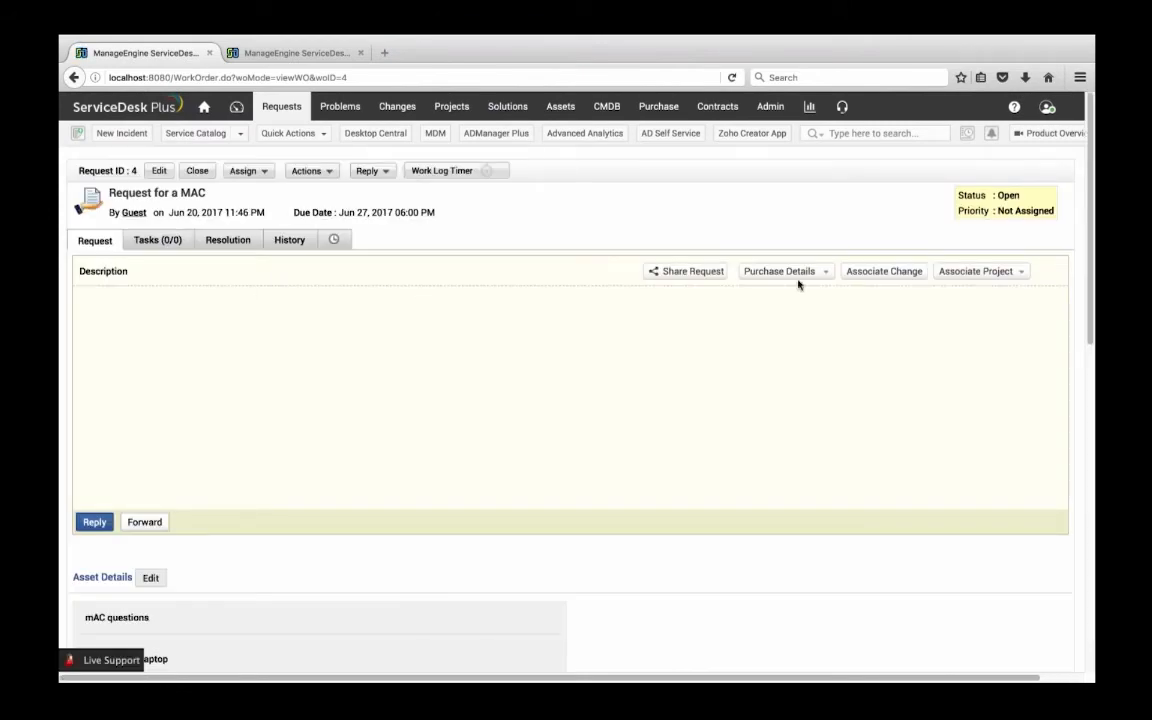
# Open the "Request for MAC" purchase request and review its associated service requests, request details and requested items
pyautogui.click(659, 107)
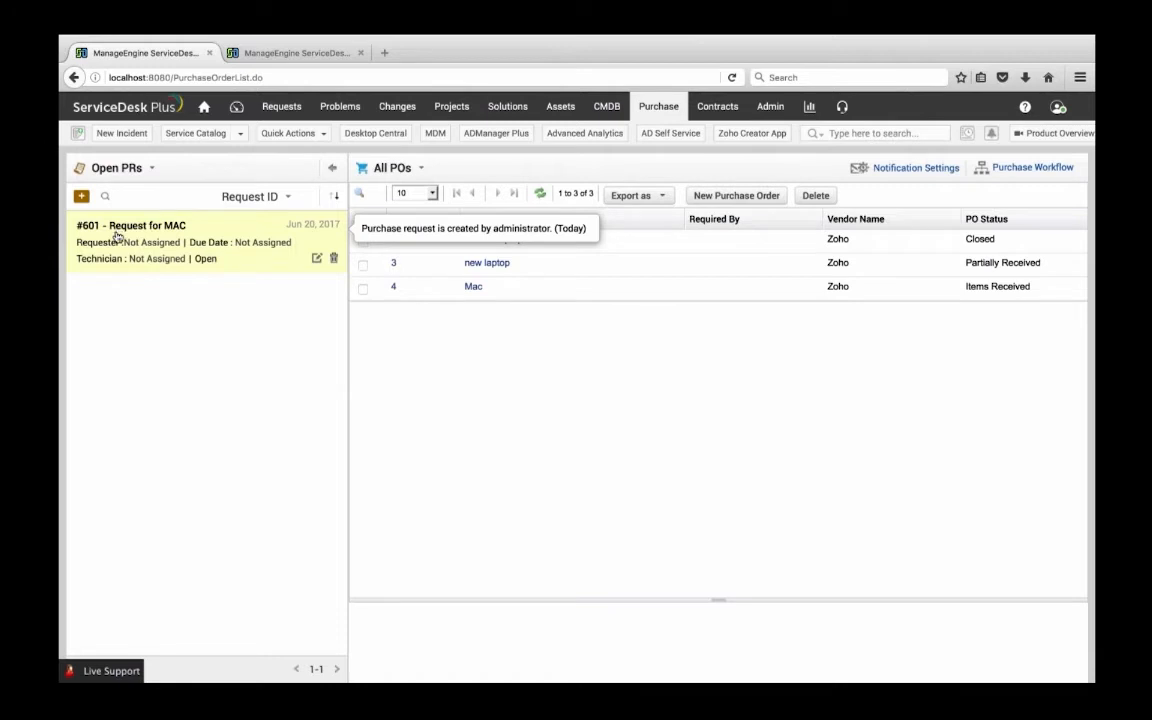
pyautogui.click(122, 231)
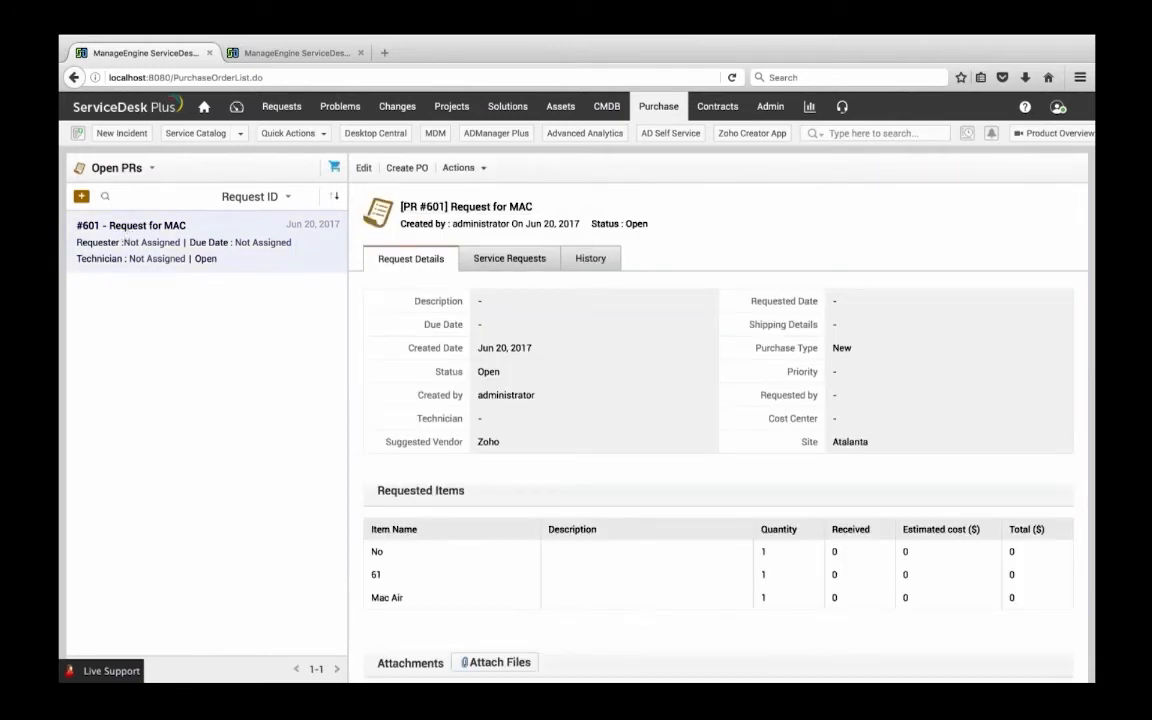
pyautogui.click(480, 258)
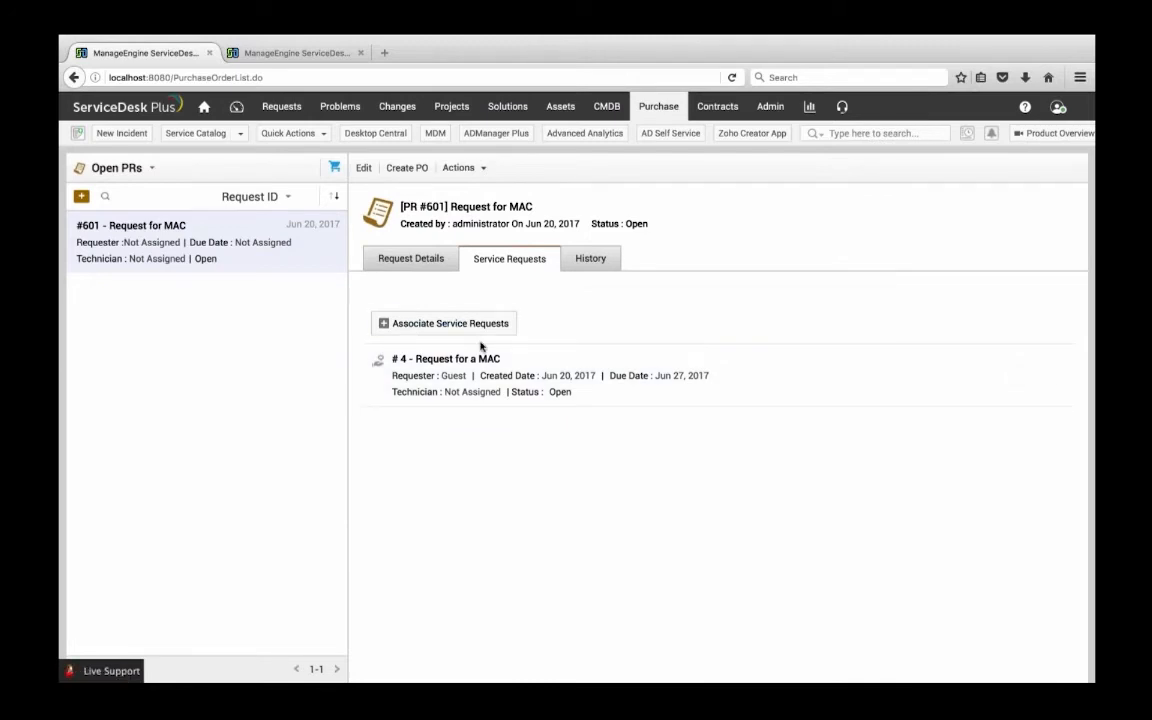
pyautogui.click(375, 260)
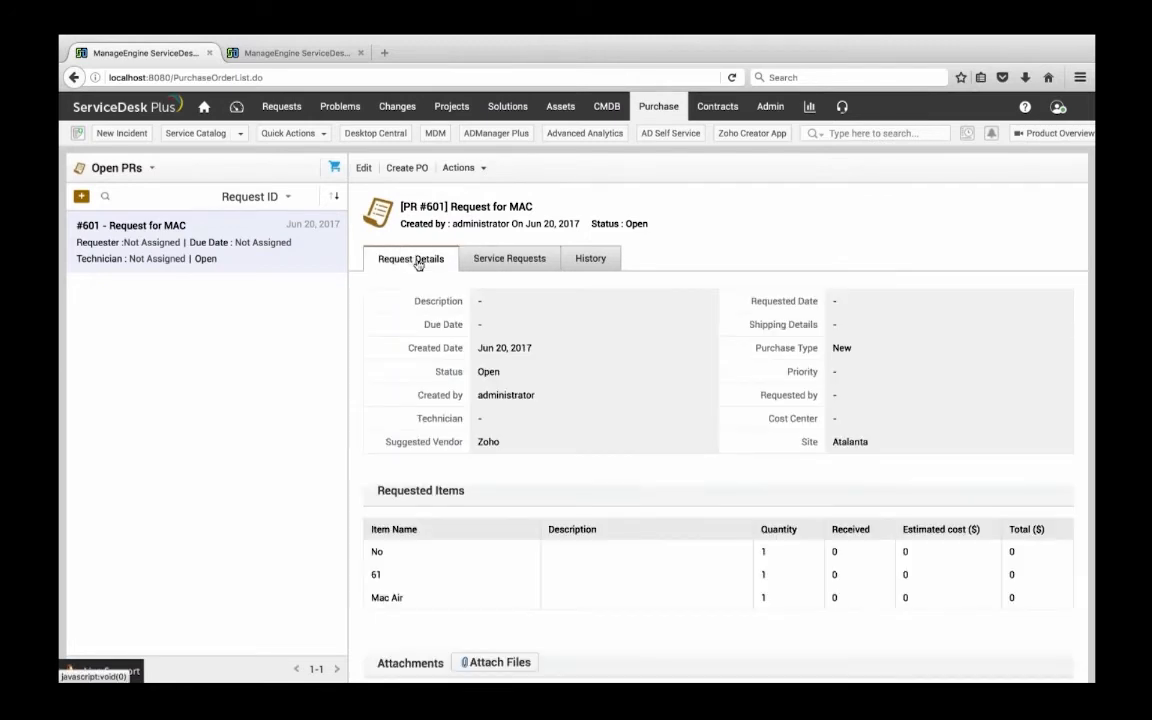
pyautogui.scroll(-1, 535, 398)
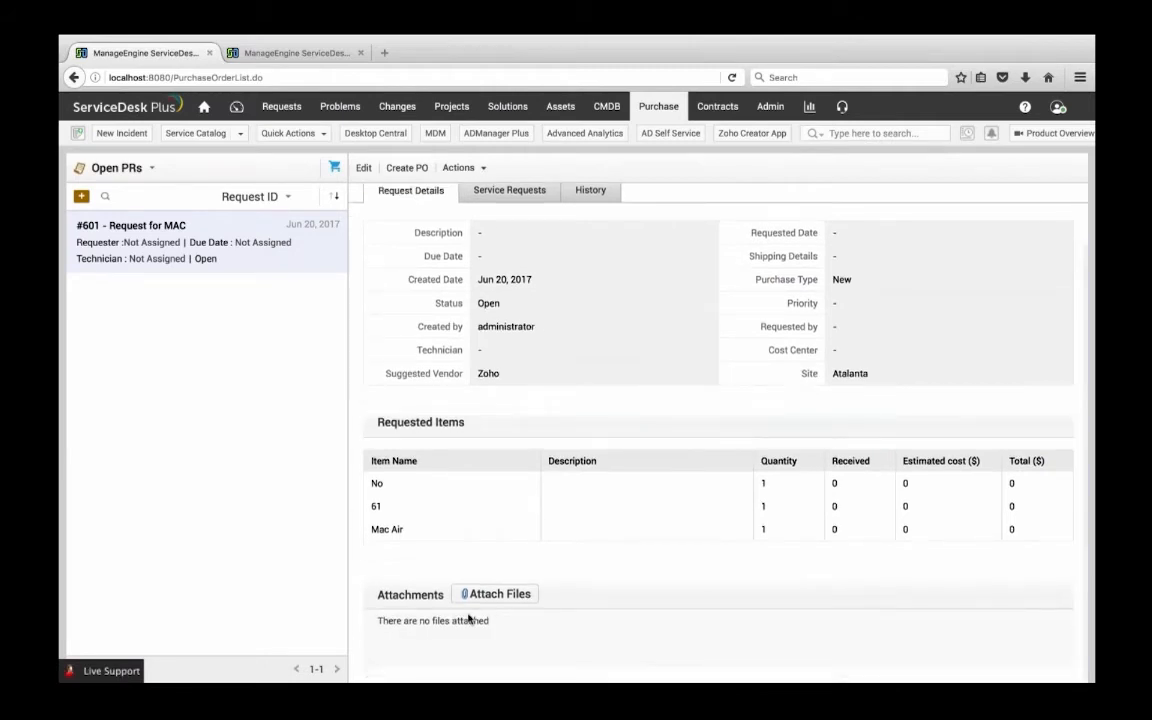
pyautogui.scroll(1, 490, 561)
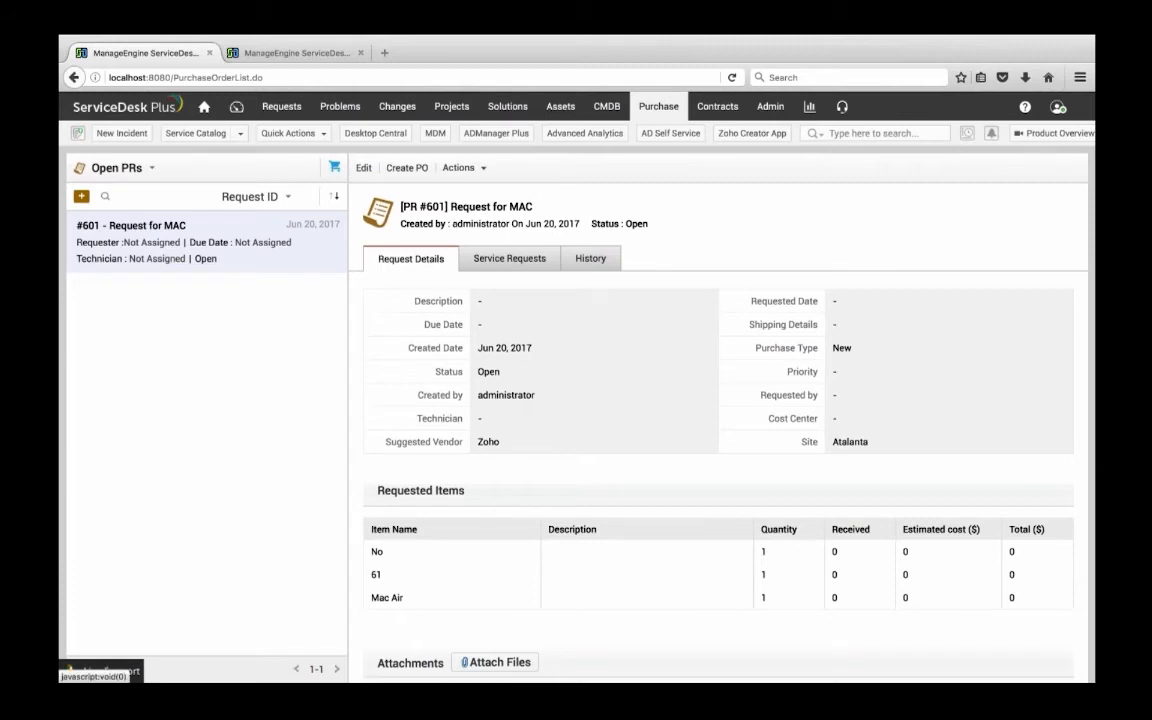
pyautogui.click(459, 168)
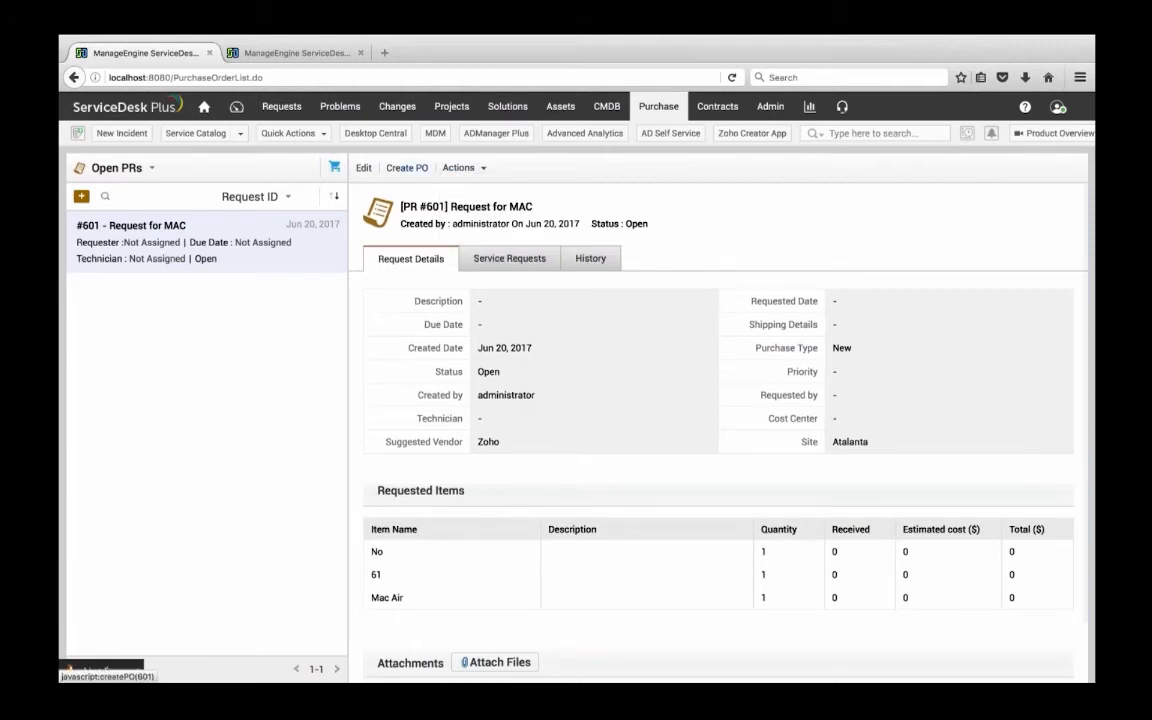
# Create a purchase order from the purchase request, assigning the Workstation product type to the requested item "No"
pyautogui.click(407, 168)
pyautogui.click(447, 423)
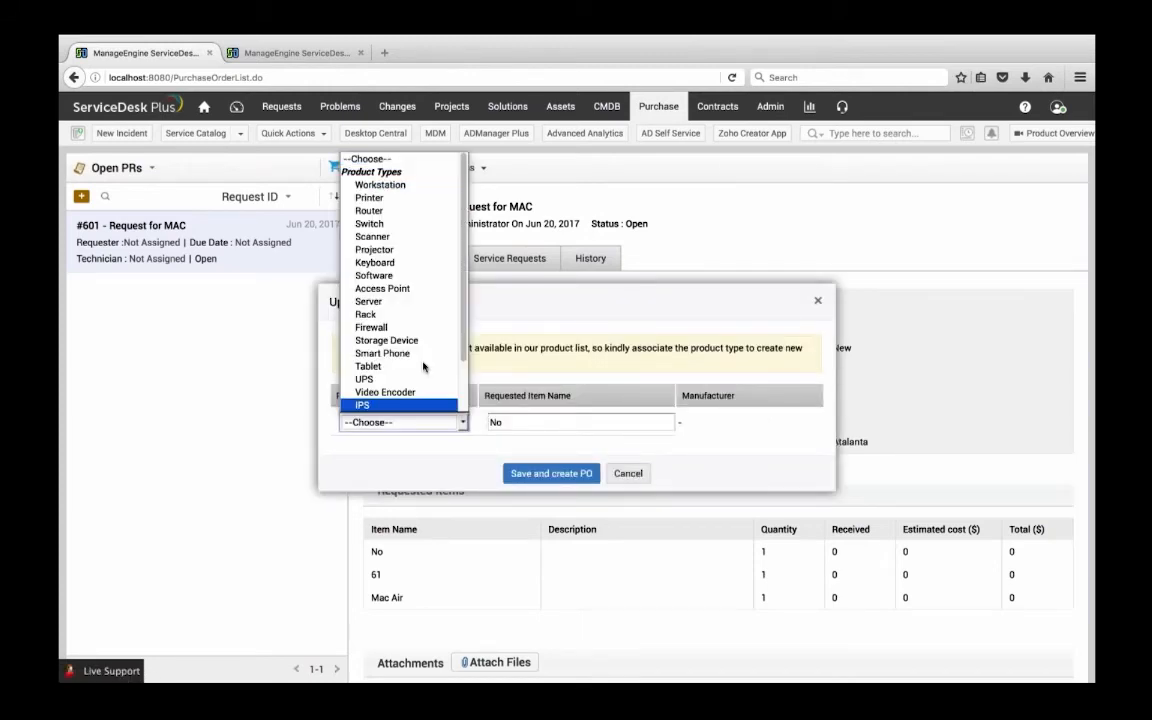
pyautogui.scroll(-2, 420, 365)
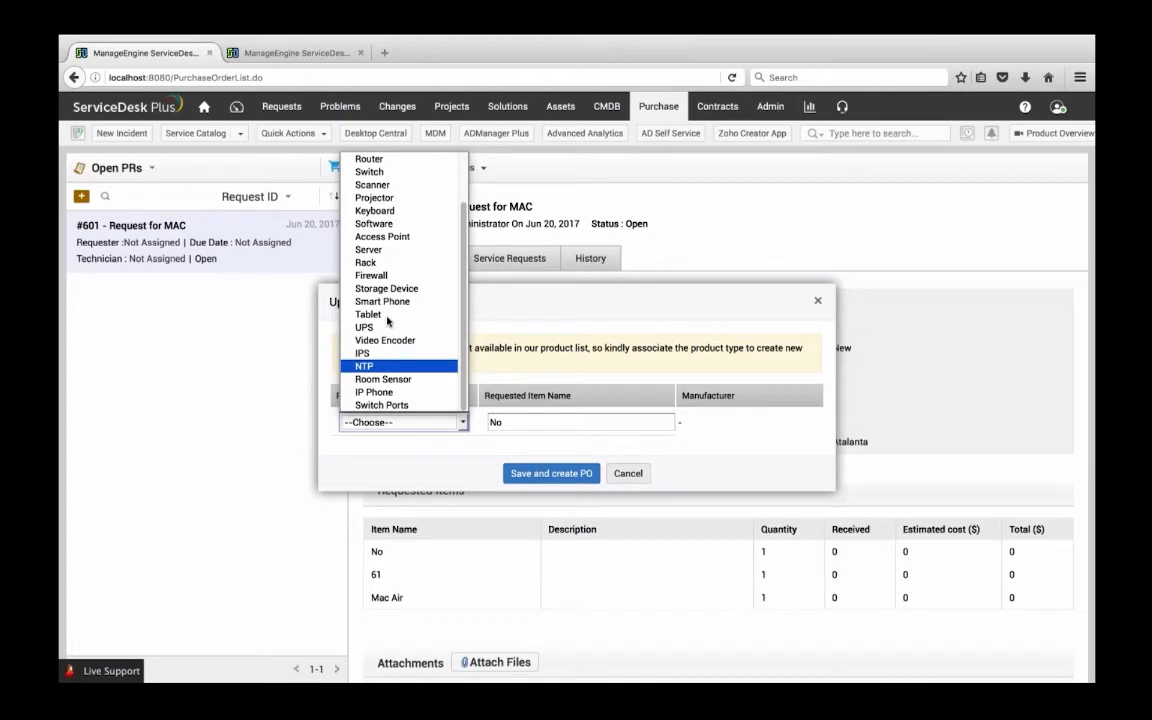
pyautogui.click(519, 310)
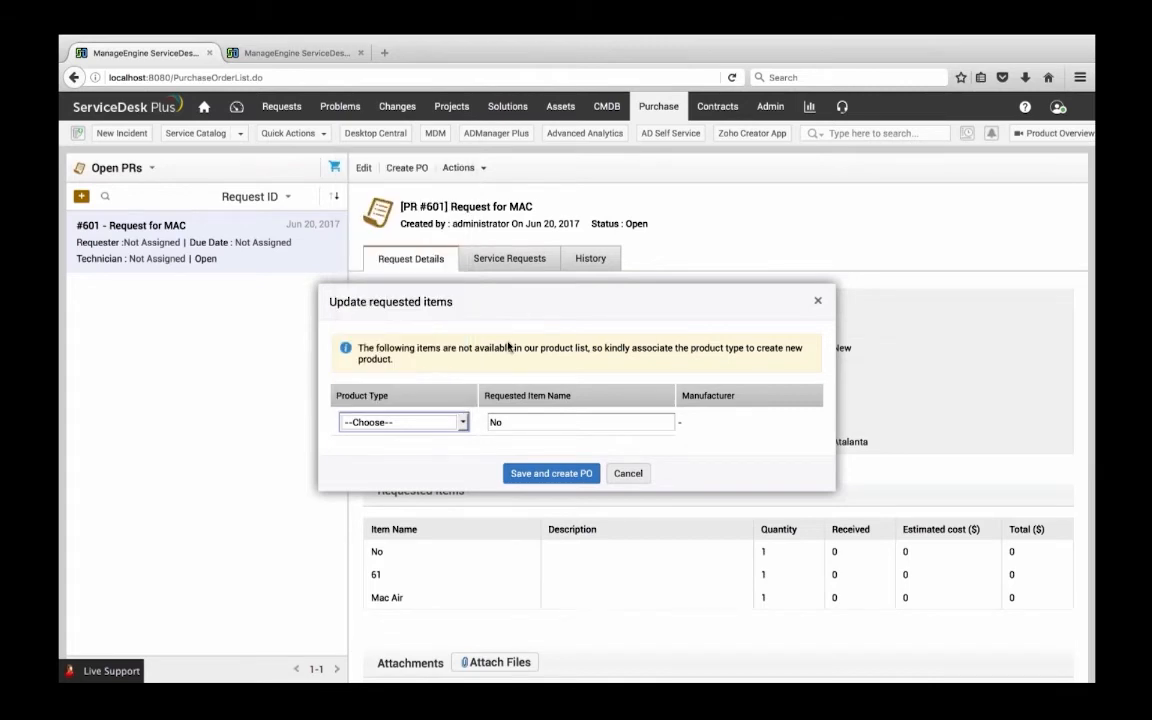
pyautogui.click(425, 422)
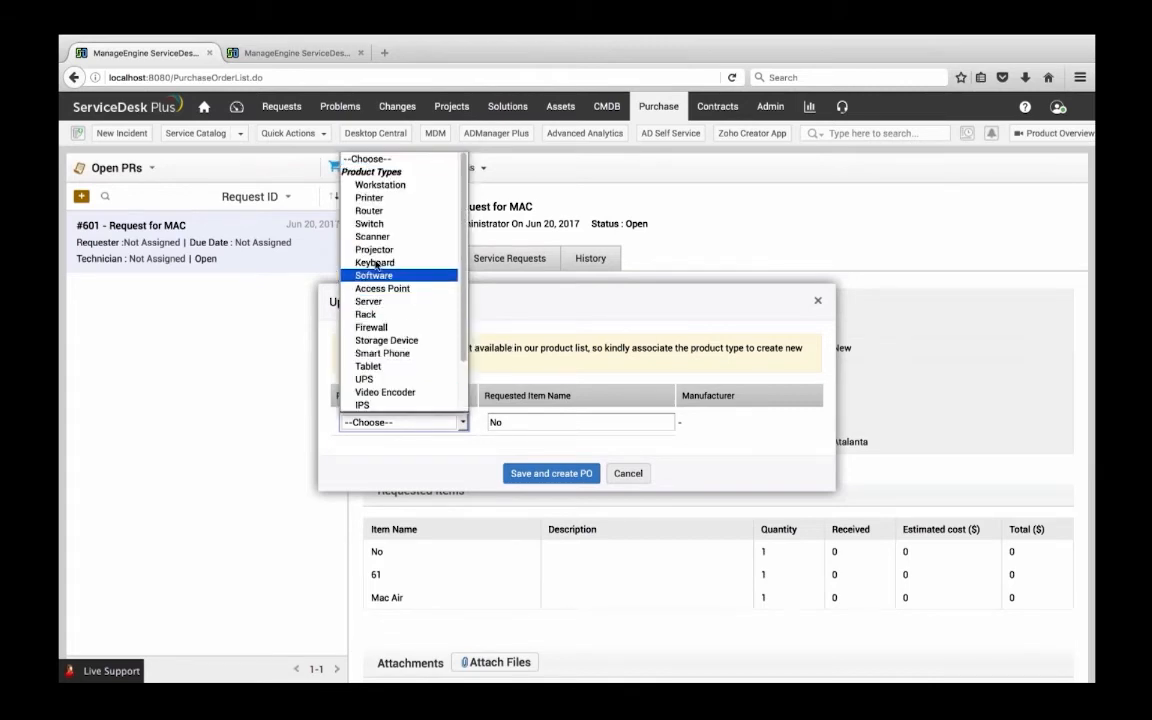
pyautogui.click(372, 185)
pyautogui.click(519, 427)
pyautogui.click(548, 474)
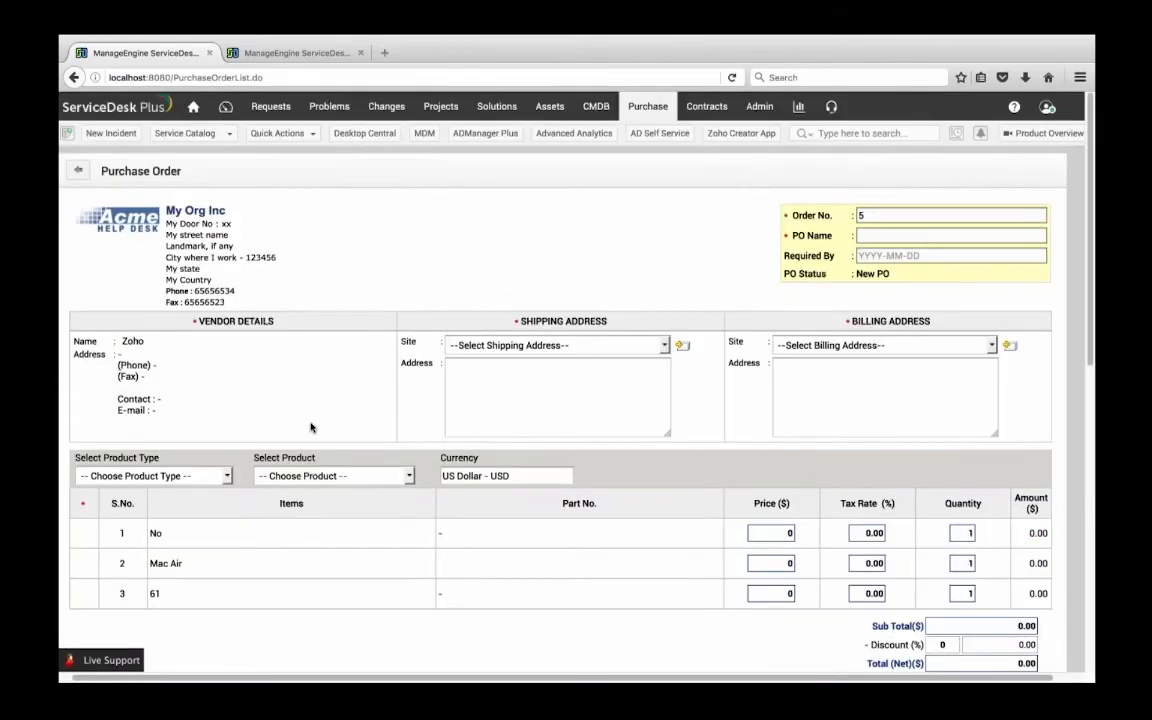
# Set the purchase order's required-by date to 2017-06-22 and its PO name to Laptop
pyautogui.click(880, 235)
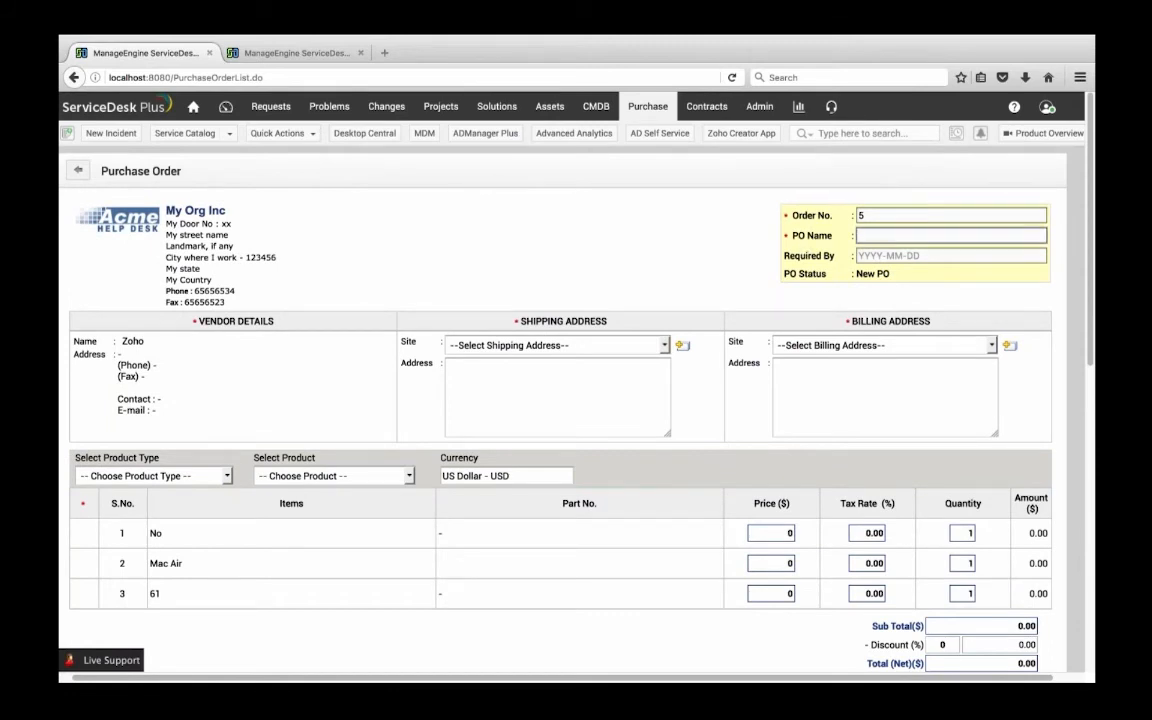
pyautogui.press('Tab')
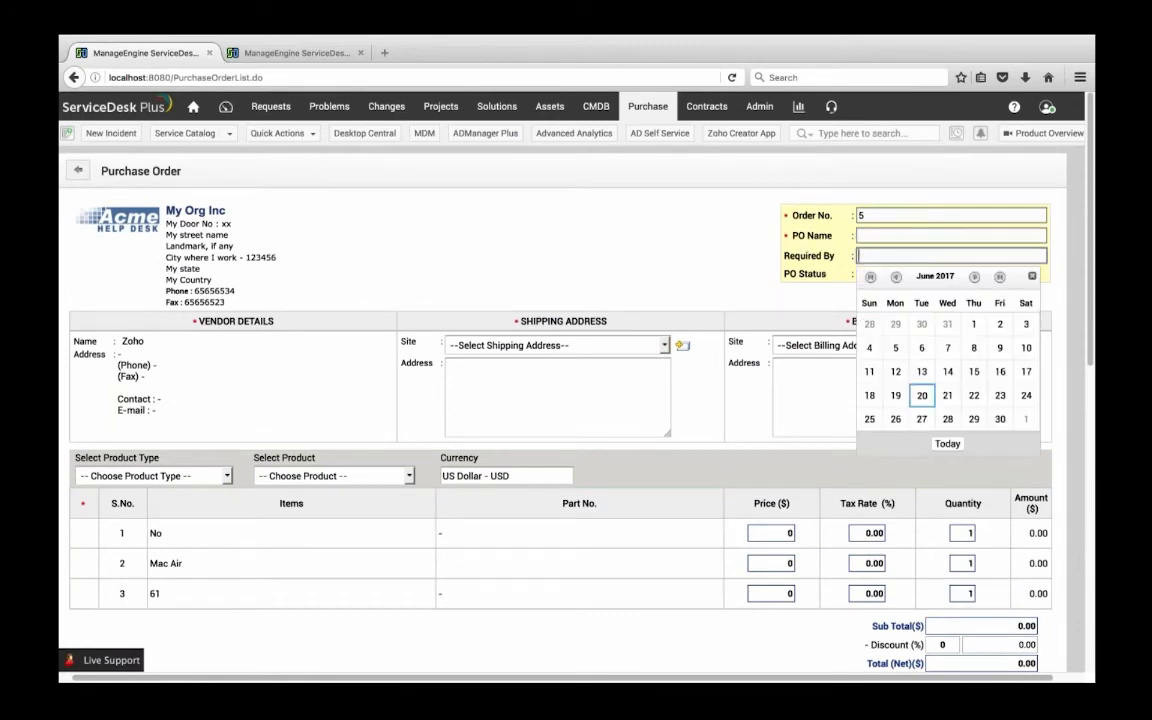
pyautogui.click(973, 395)
pyautogui.click(882, 215)
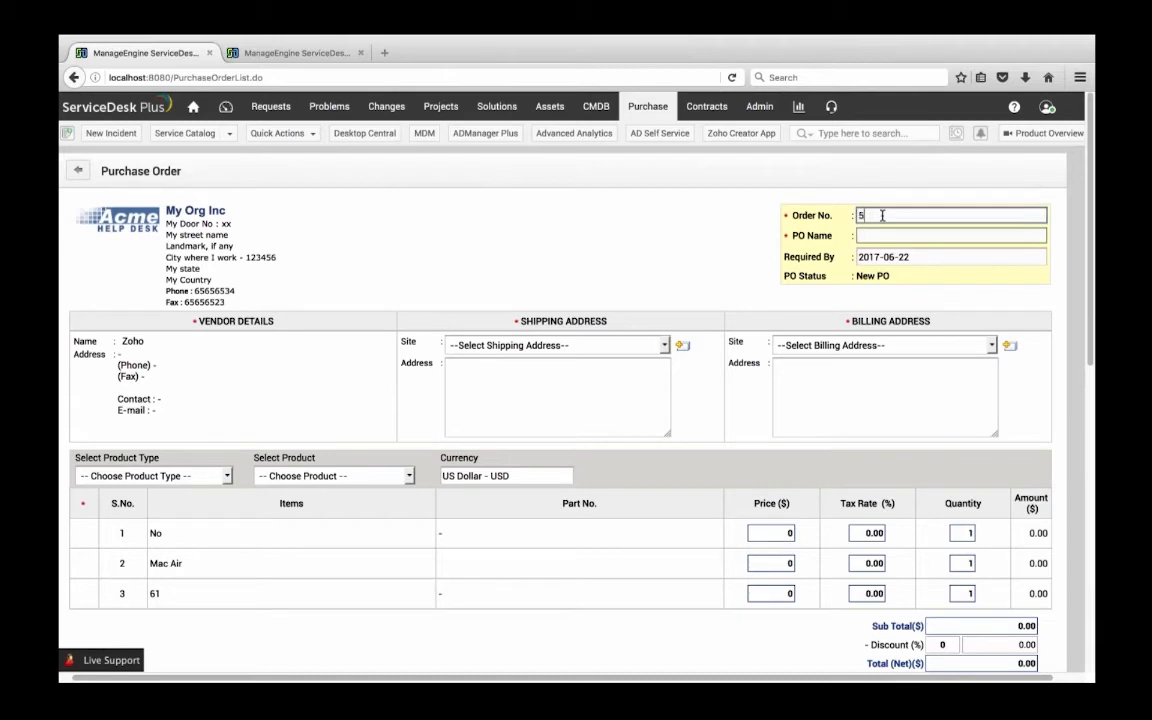
pyautogui.press('Tab')
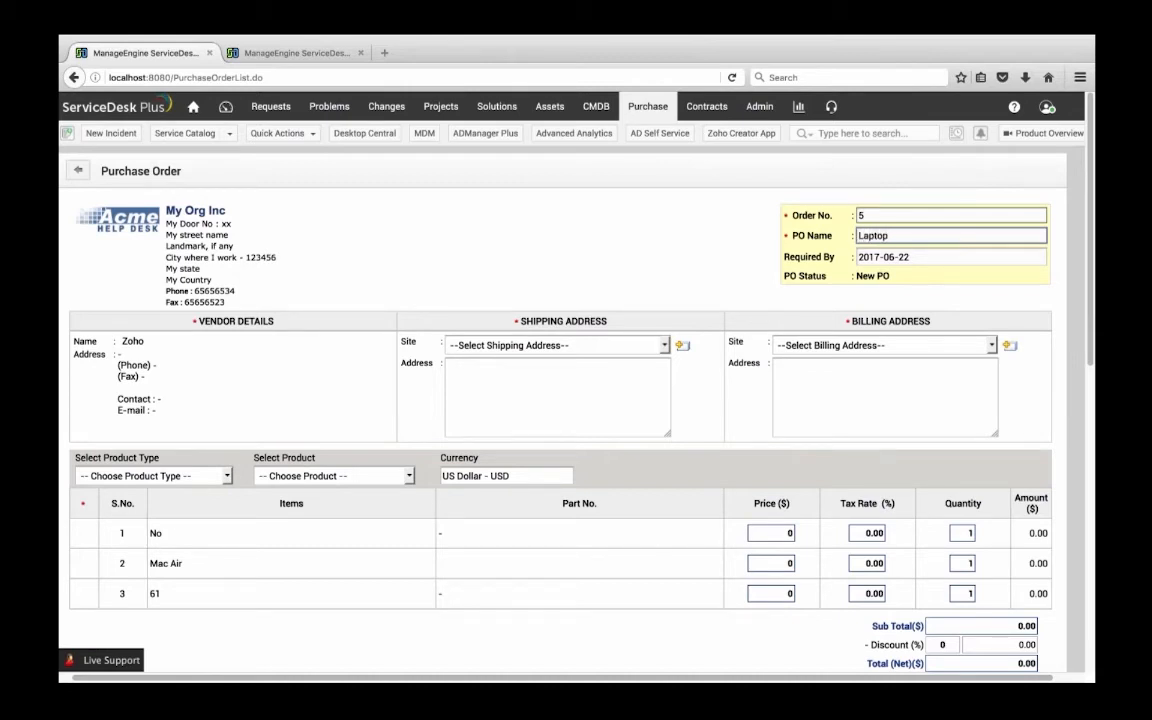
# Examine the purchase order's vendor and address sections, item price fields and cost totals
pyautogui.scroll(-3, 378, 411)
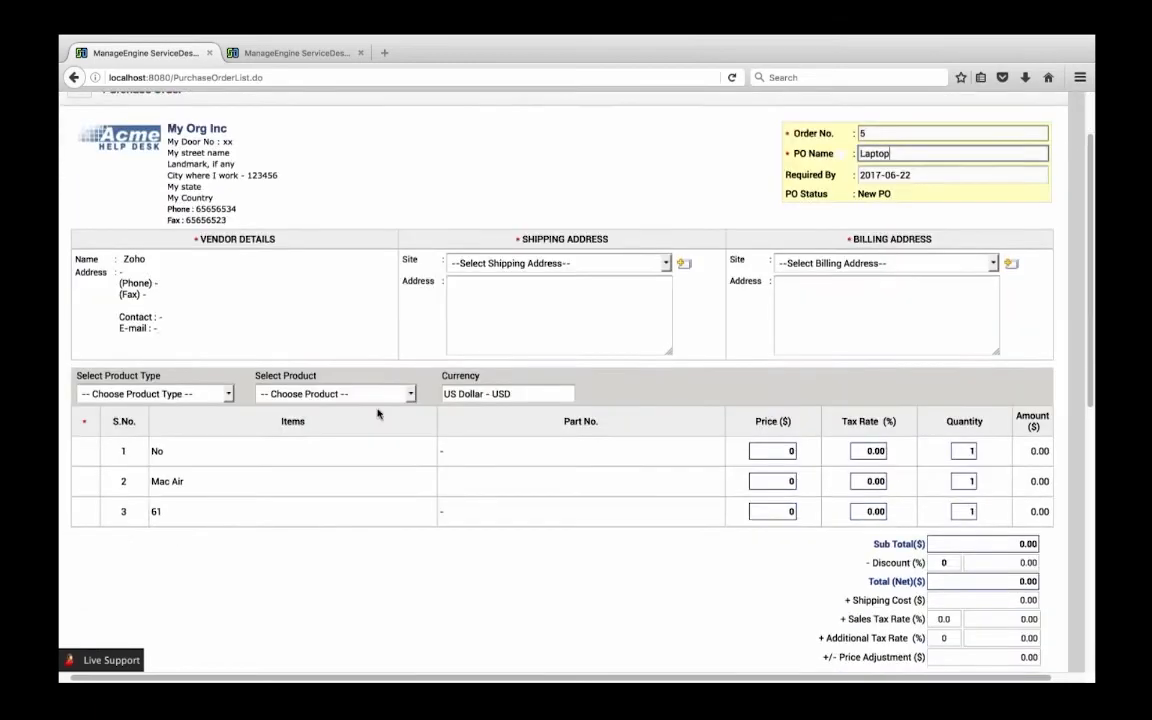
pyautogui.scroll(2, 378, 411)
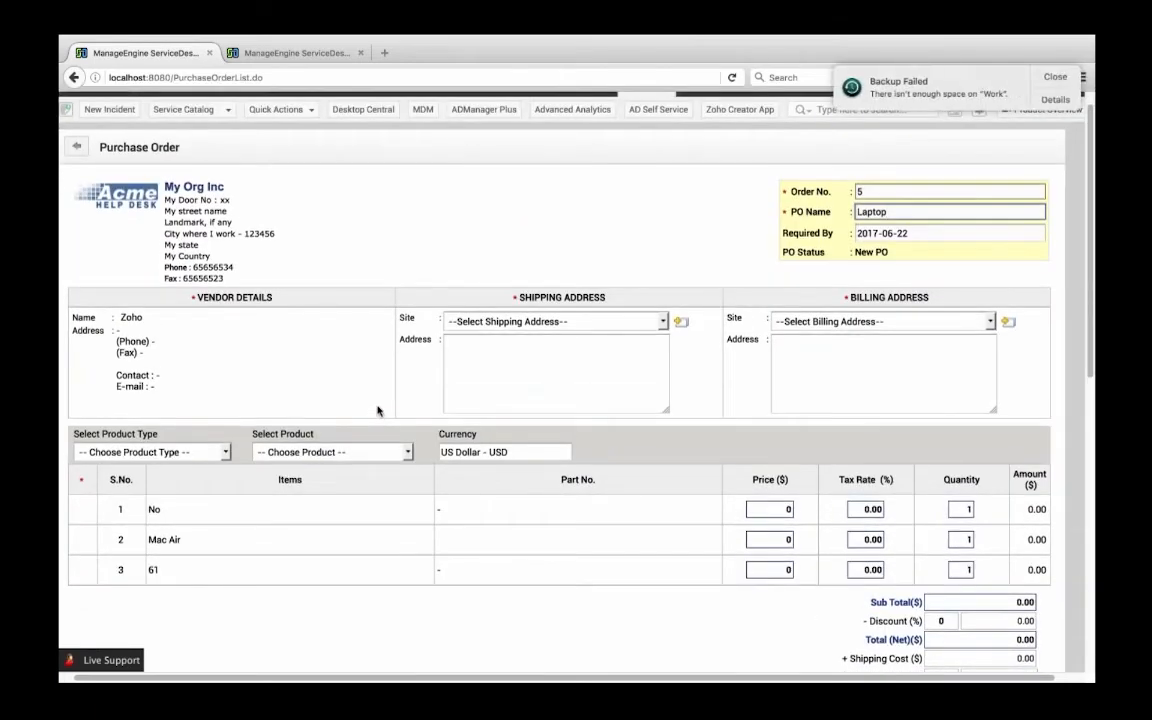
pyautogui.scroll(-3, 404, 398)
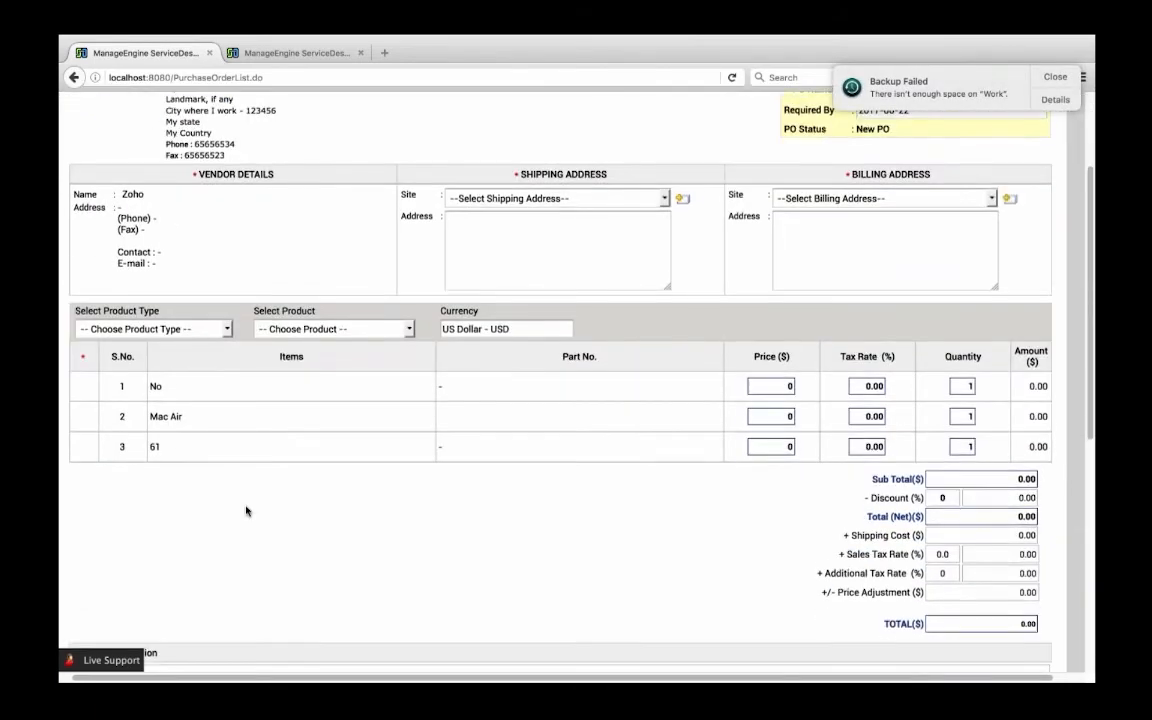
pyautogui.click(778, 379)
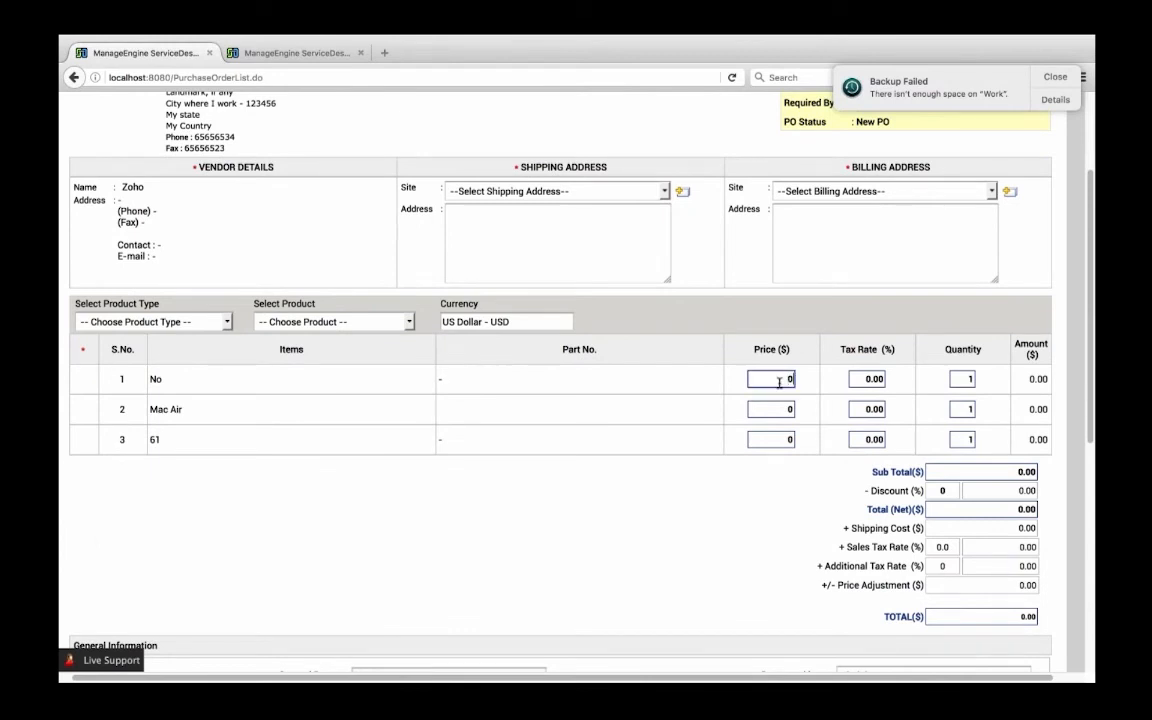
pyautogui.click(771, 409)
pyautogui.click(787, 380)
pyautogui.click(790, 409)
pyautogui.scroll(-2, 790, 409)
pyautogui.click(964, 406)
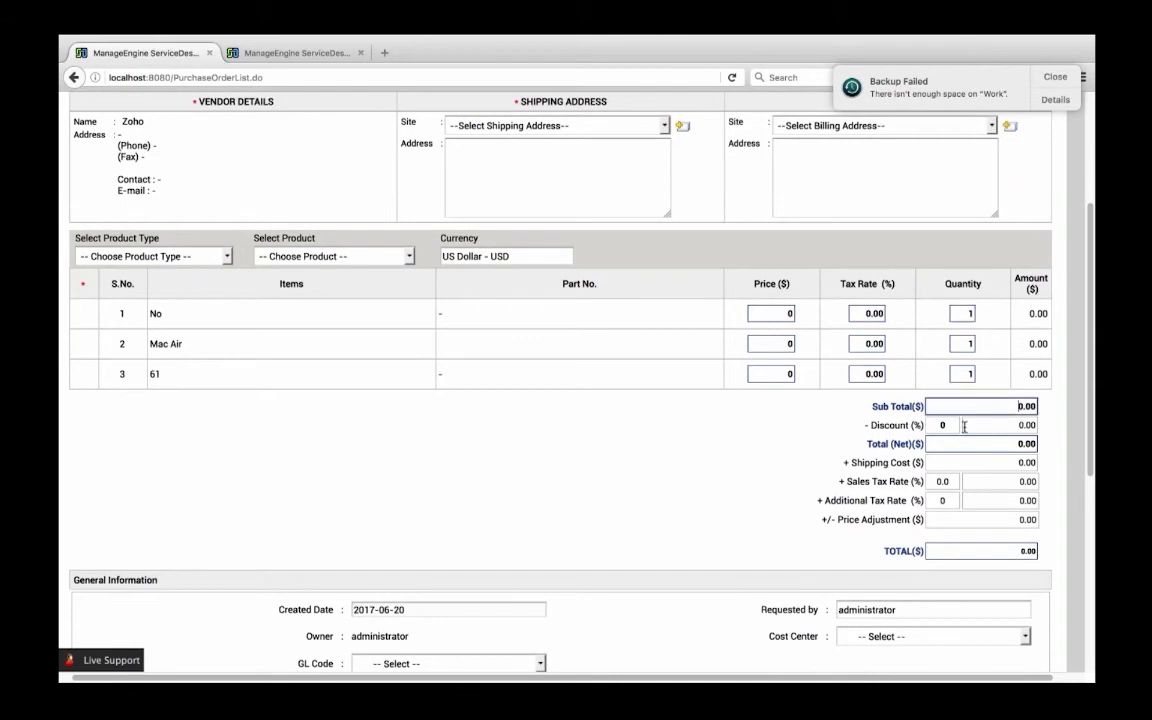
# Review the purchase order's general information and level 1 approver choices, and return to the top of the form
pyautogui.scroll(-5, 758, 478)
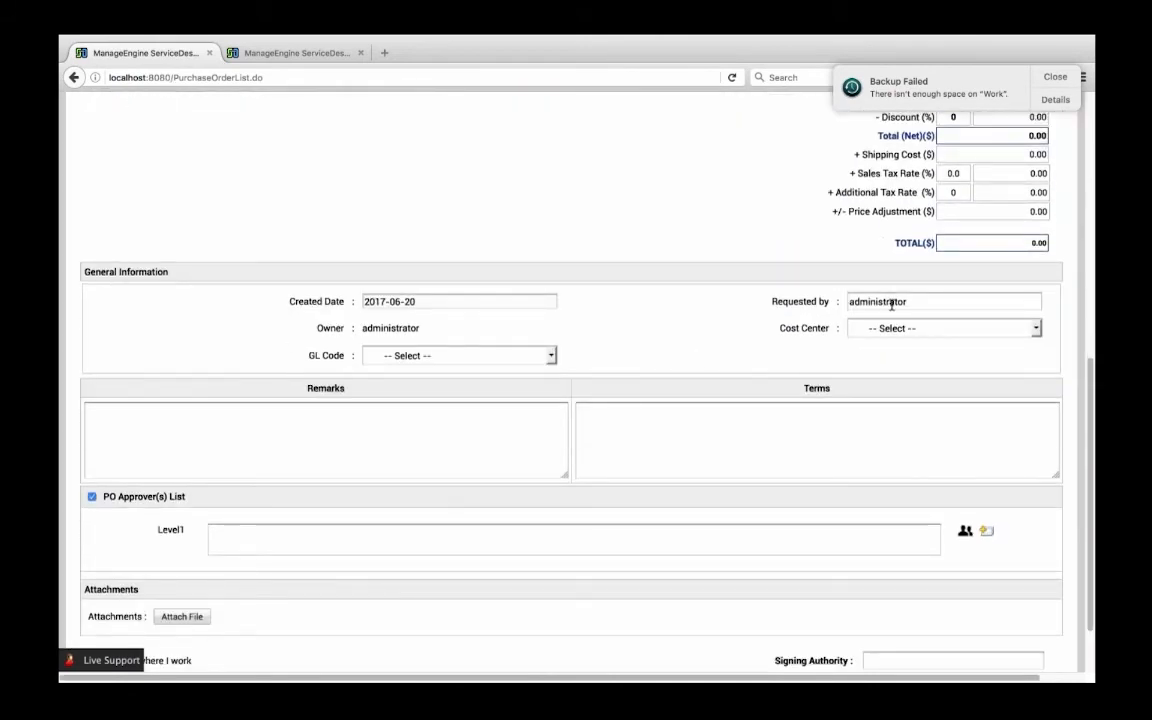
pyautogui.scroll(-2, 949, 308)
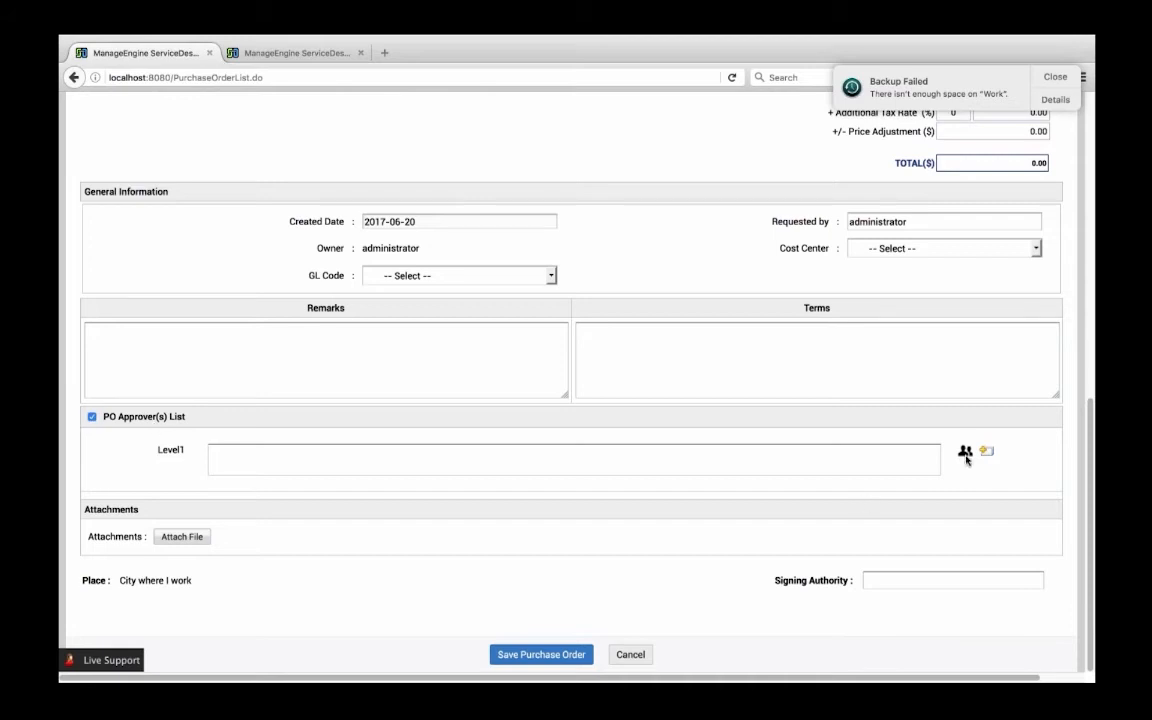
pyautogui.click(965, 453)
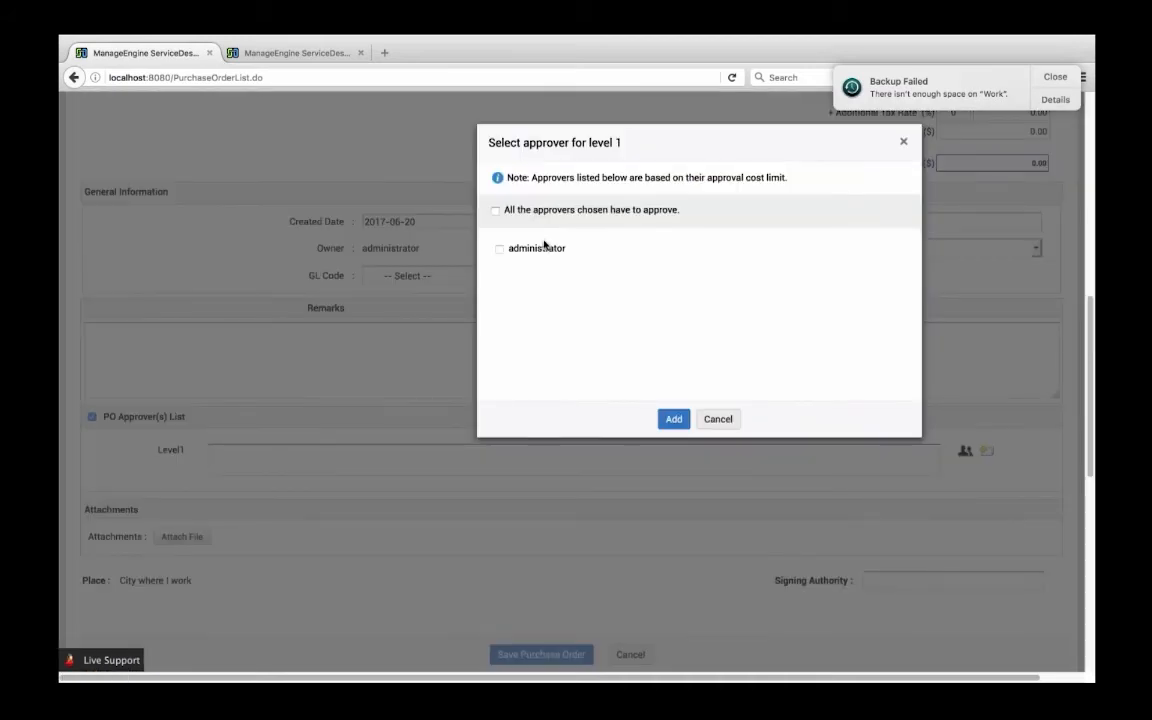
pyautogui.click(903, 141)
pyautogui.click(1055, 77)
pyautogui.scroll(10, 453, 298)
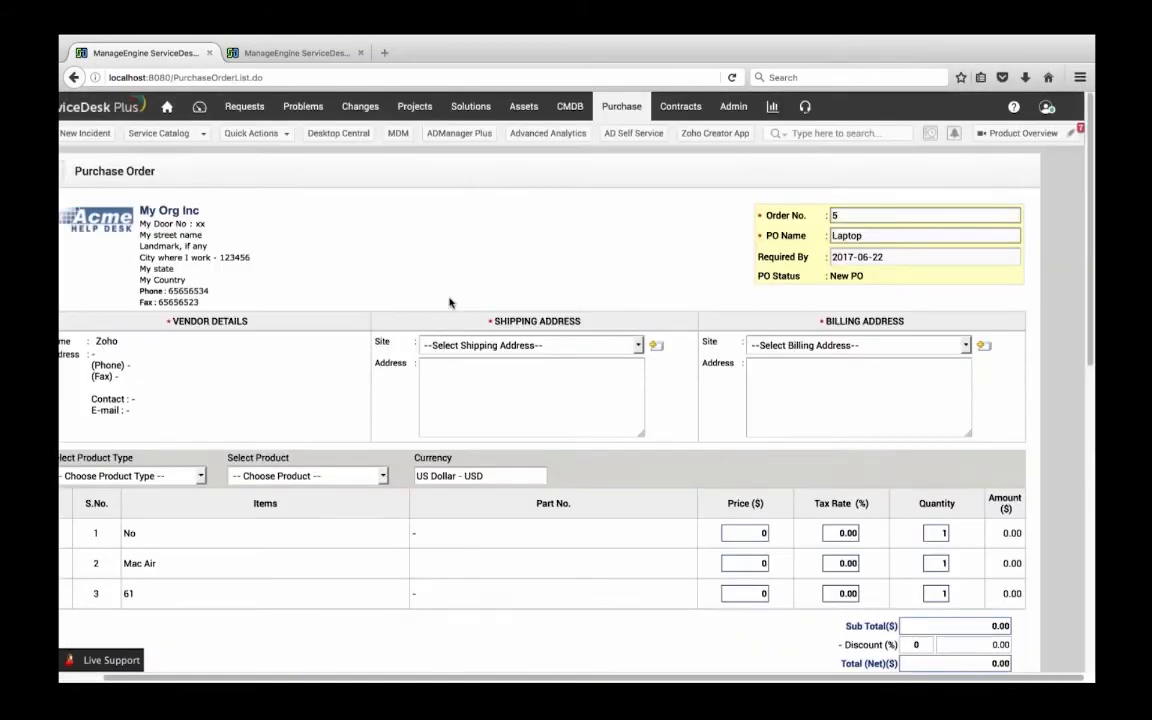
# Open the Help Desk Executive technician's record (employee ID 011) in the admin settings and examine its group and permission settings
pyautogui.click(726, 115)
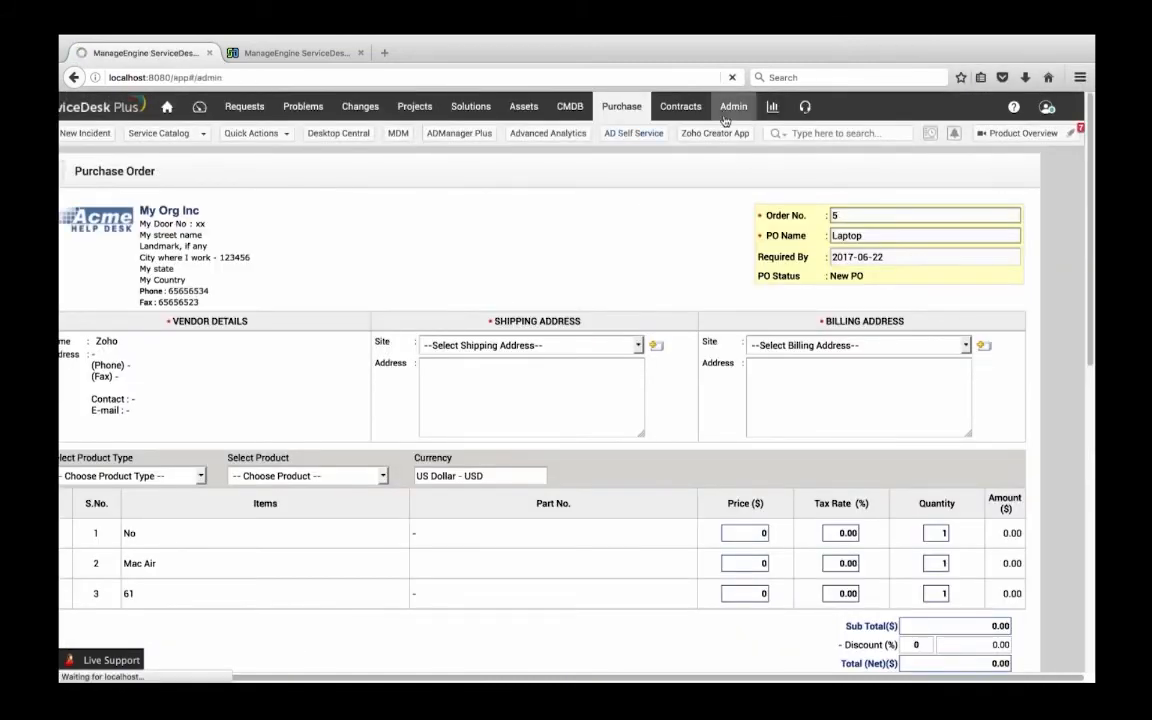
pyautogui.scroll(-5, 606, 345)
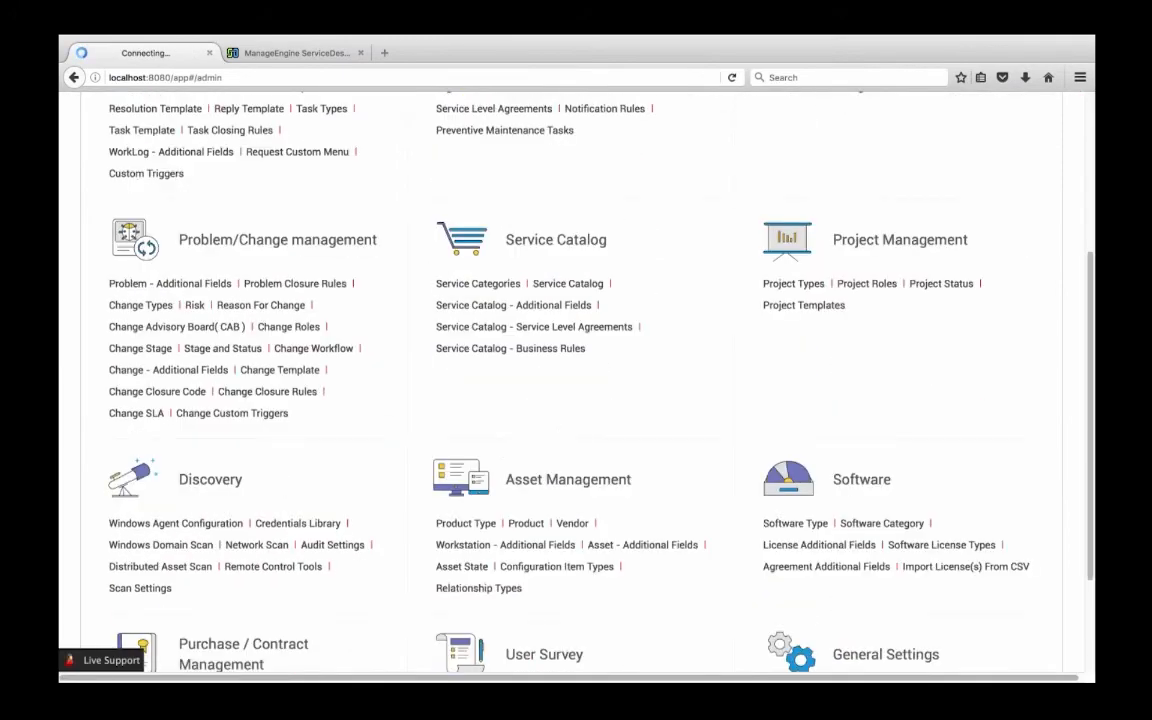
pyautogui.click(790, 308)
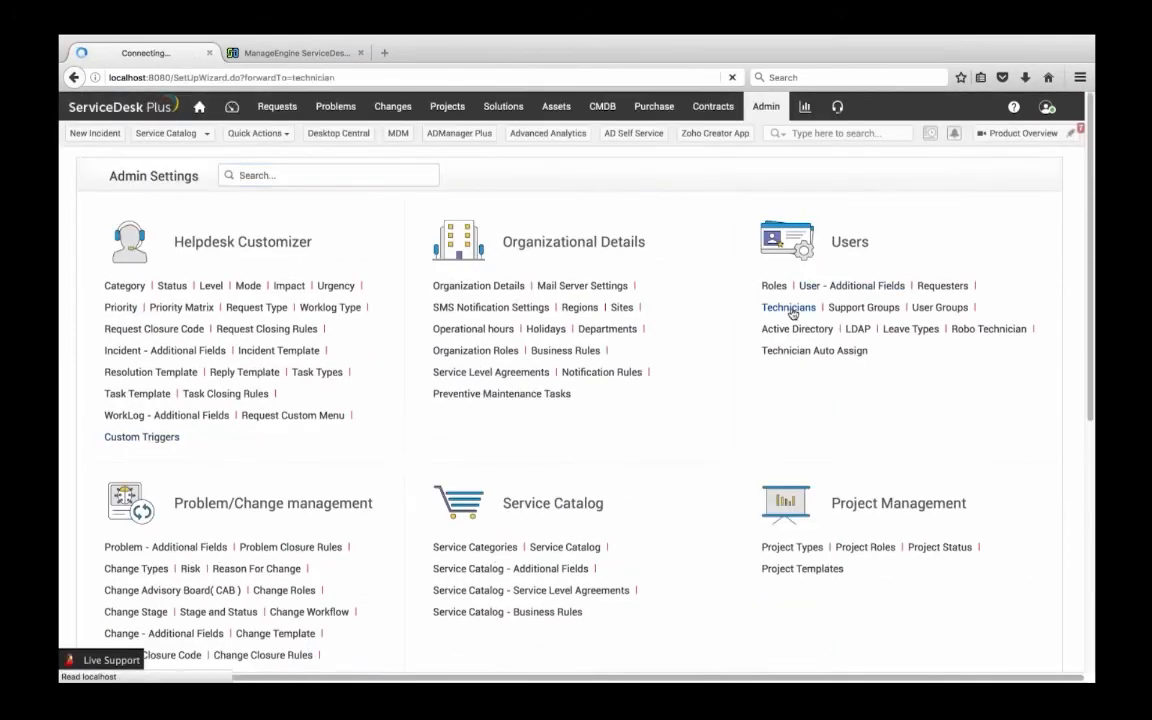
pyautogui.click(309, 332)
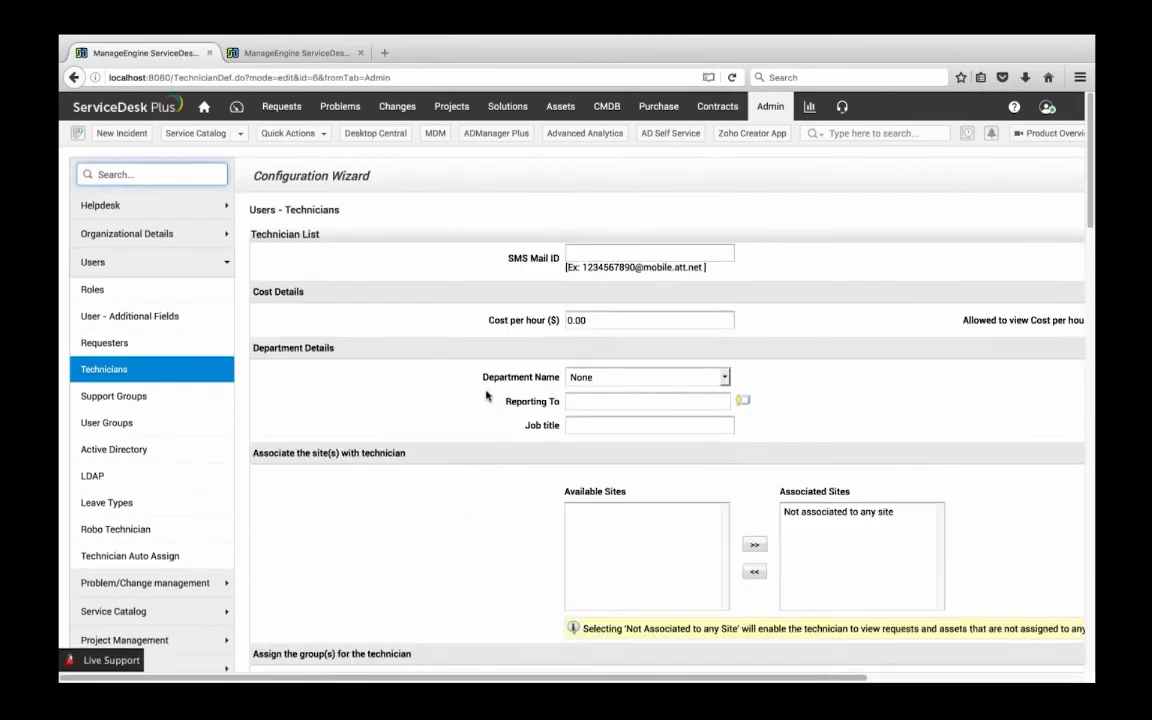
pyautogui.scroll(-10, 520, 420)
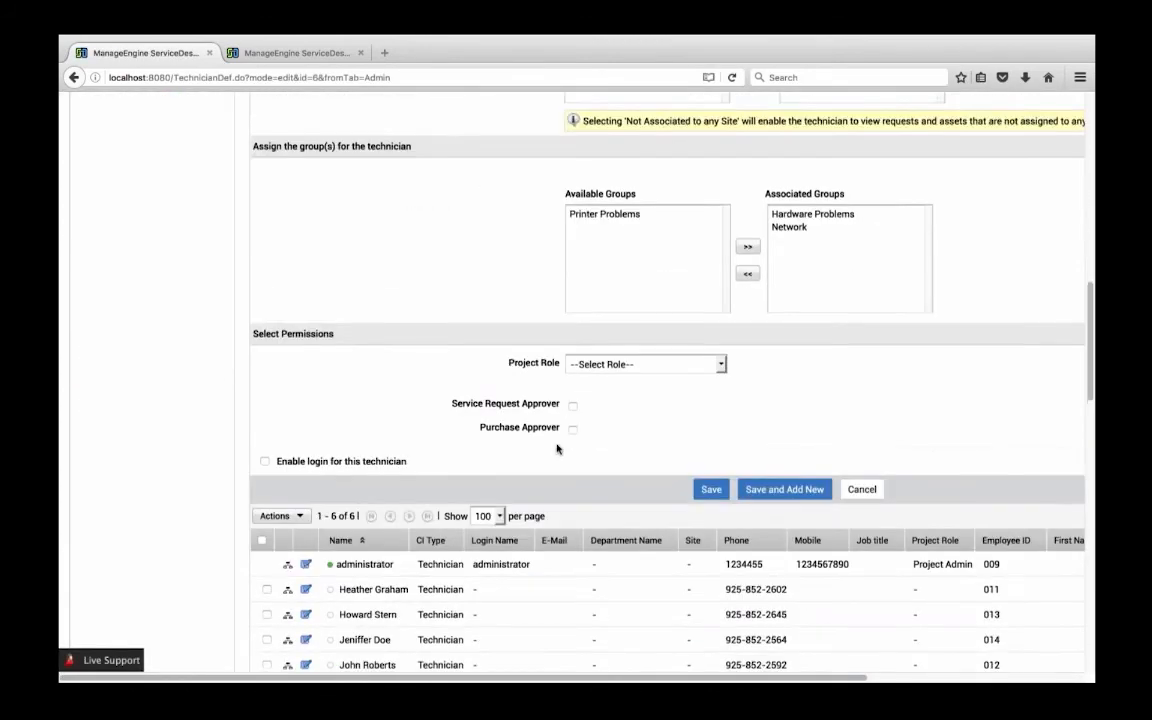
pyautogui.scroll(-1, 557, 449)
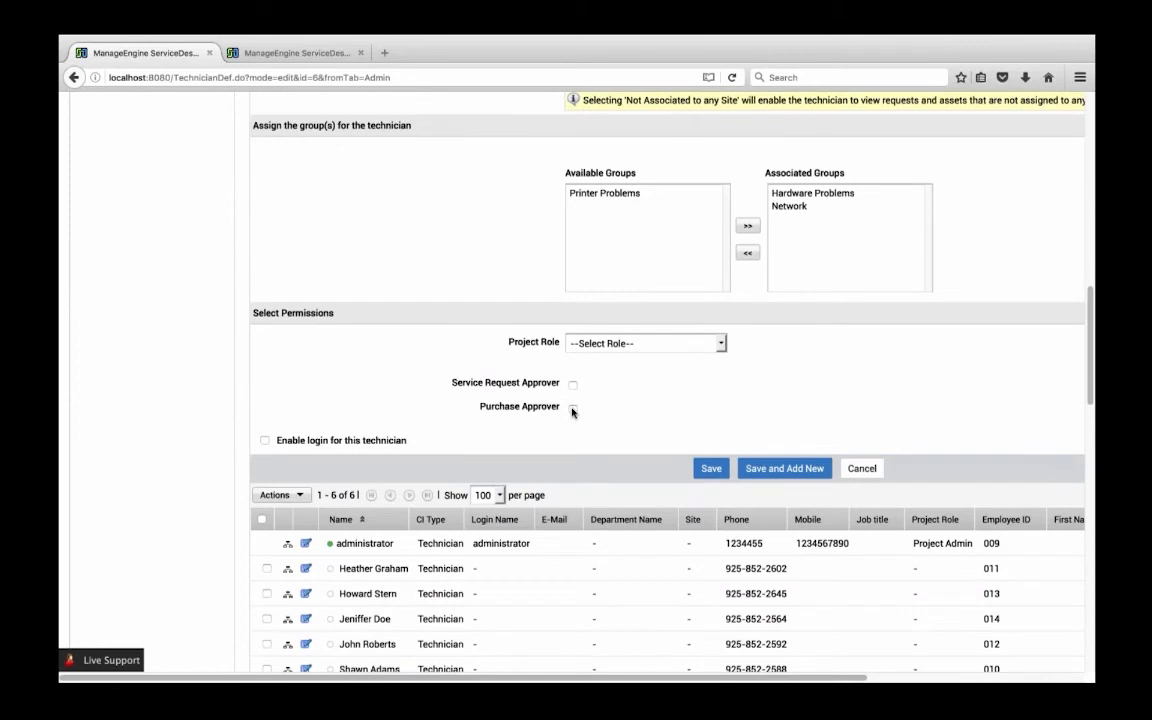
# Mark the technician as a Purchase Approver and check the approval limit options without saving the record
pyautogui.click(572, 410)
pyautogui.click(572, 410)
pyautogui.click(572, 410)
pyautogui.click(693, 448)
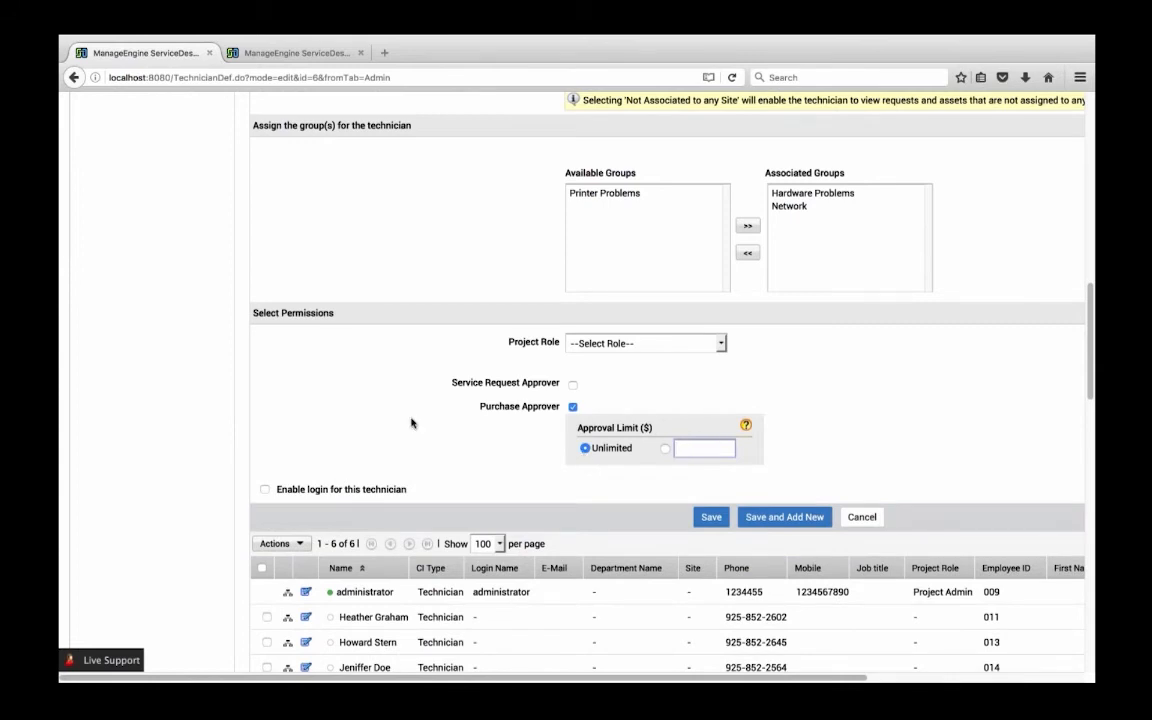
pyautogui.scroll(15, 404, 414)
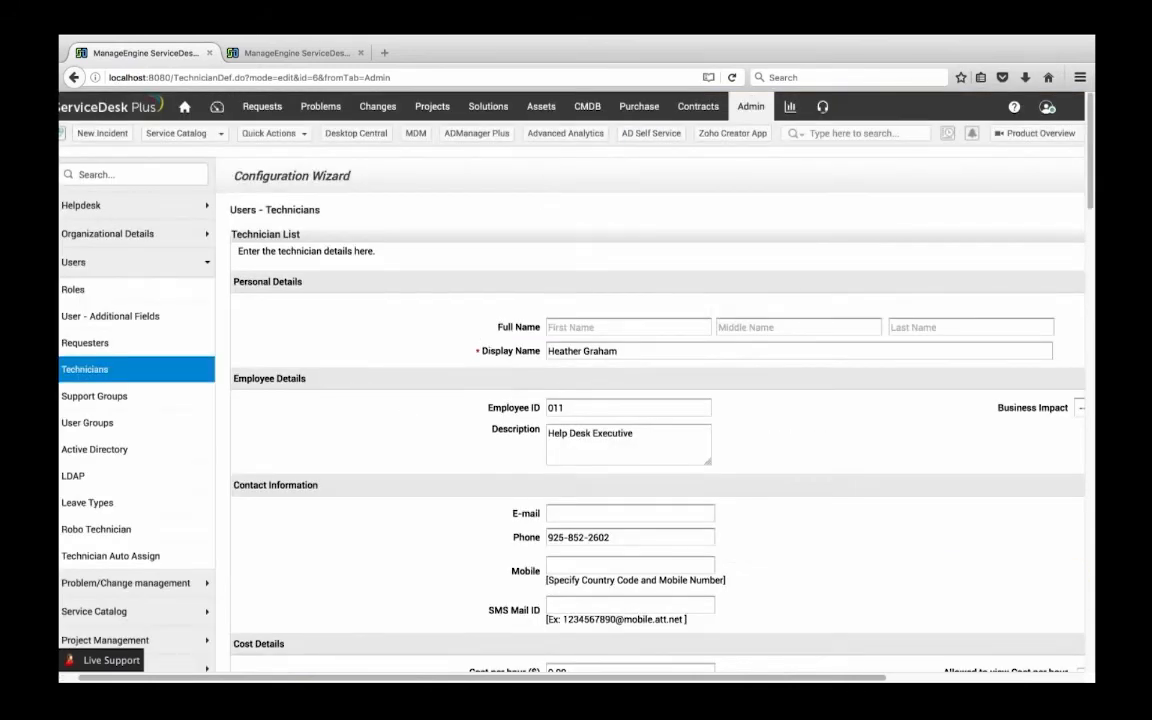
# Create a purchase order from the open "Request for MAC" purchase request and set its PO name to test
pyautogui.click(639, 106)
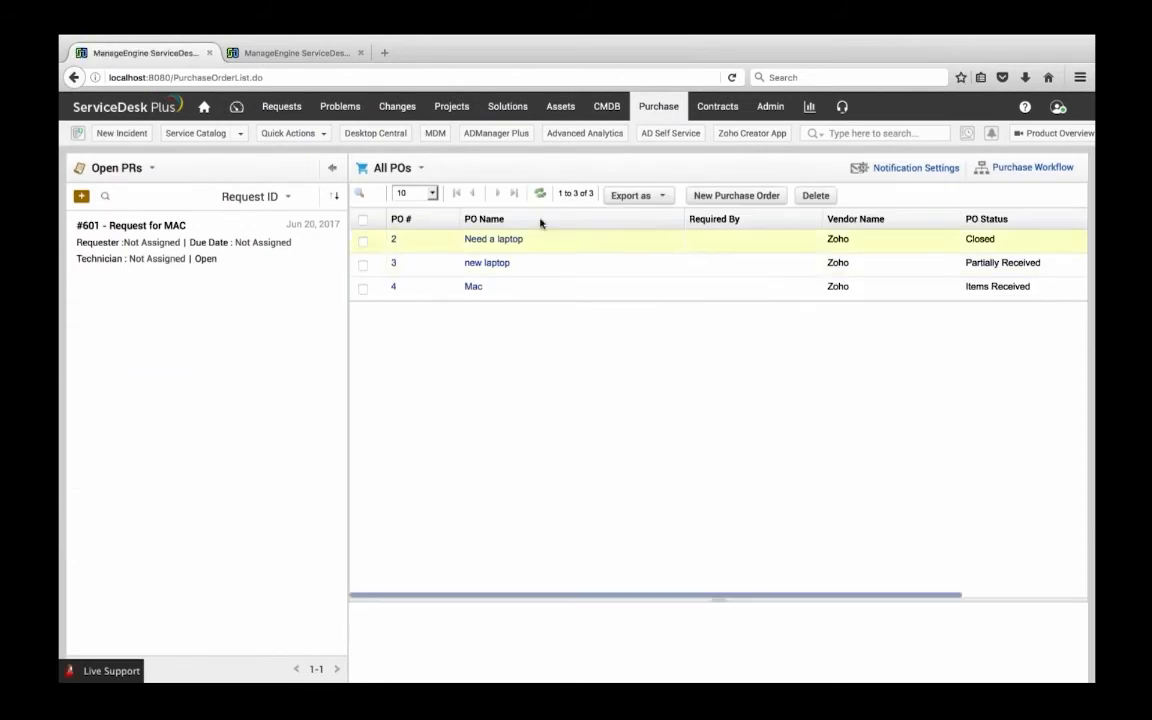
pyautogui.click(726, 200)
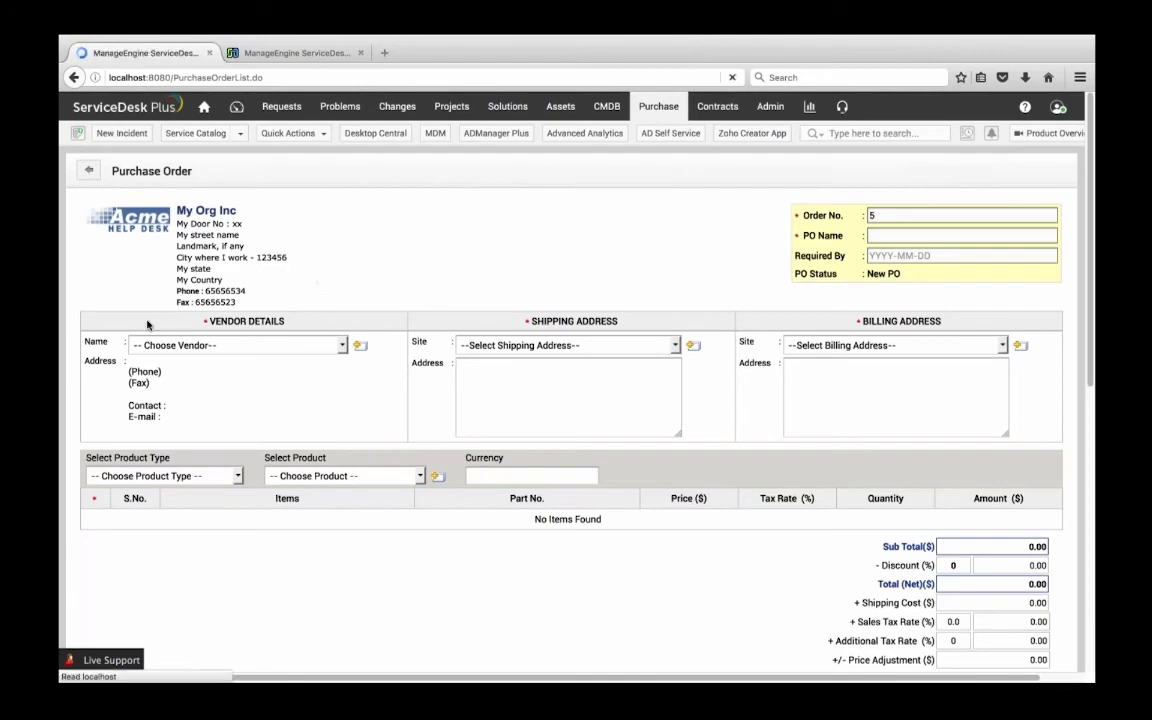
pyautogui.click(146, 232)
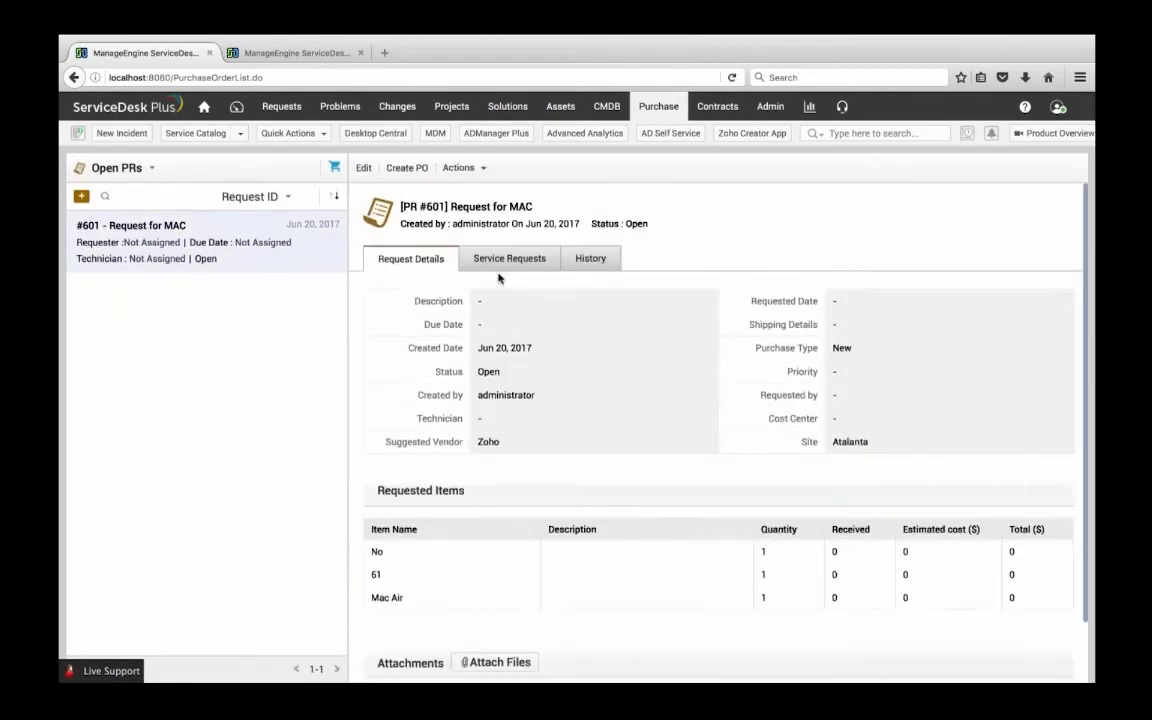
pyautogui.click(405, 168)
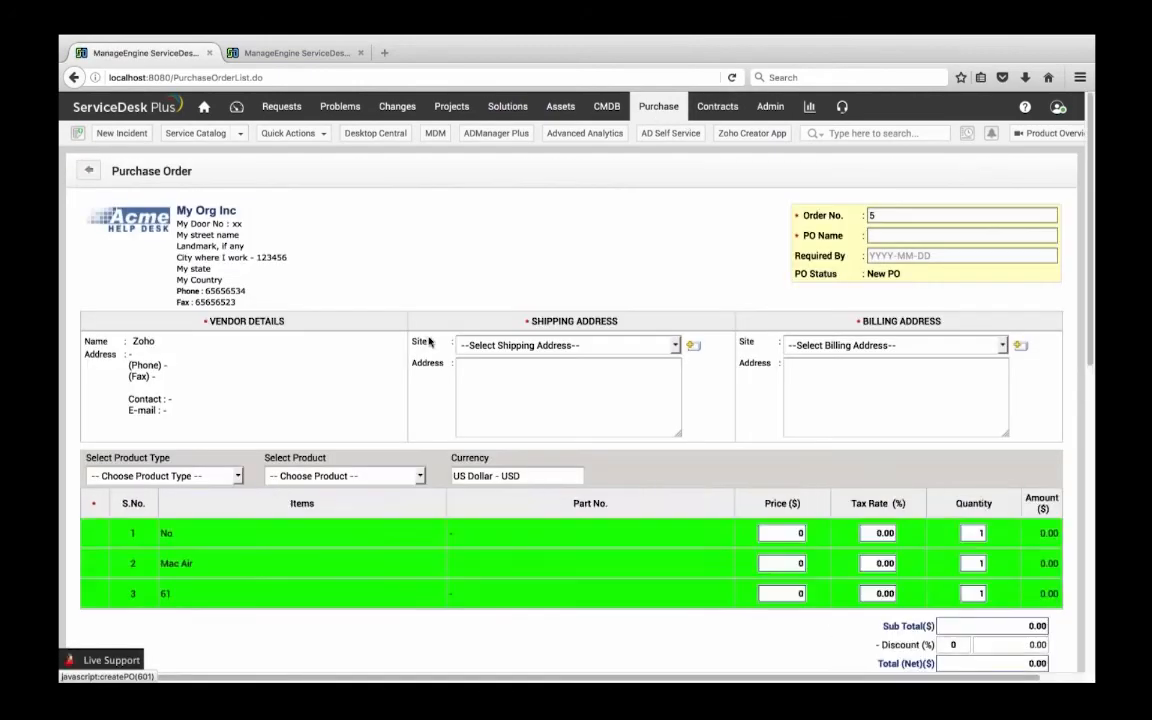
pyautogui.scroll(-10, 681, 535)
pyautogui.scroll(10, 650, 563)
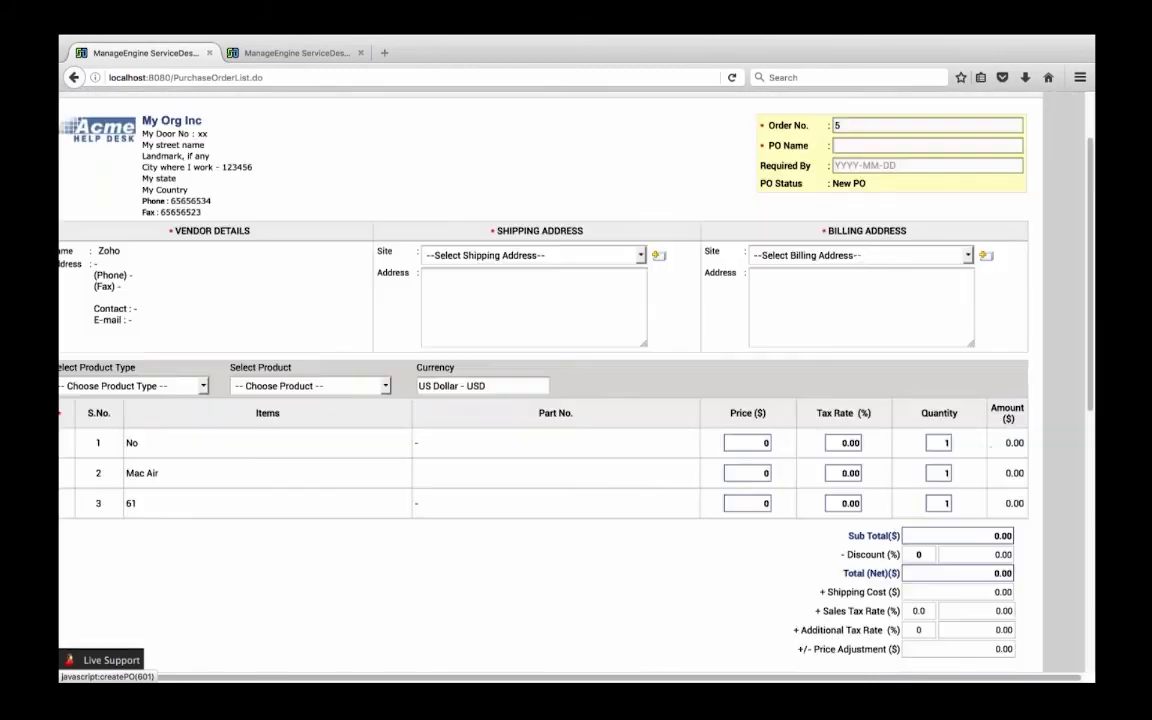
pyautogui.click(846, 236)
pyautogui.write('test')
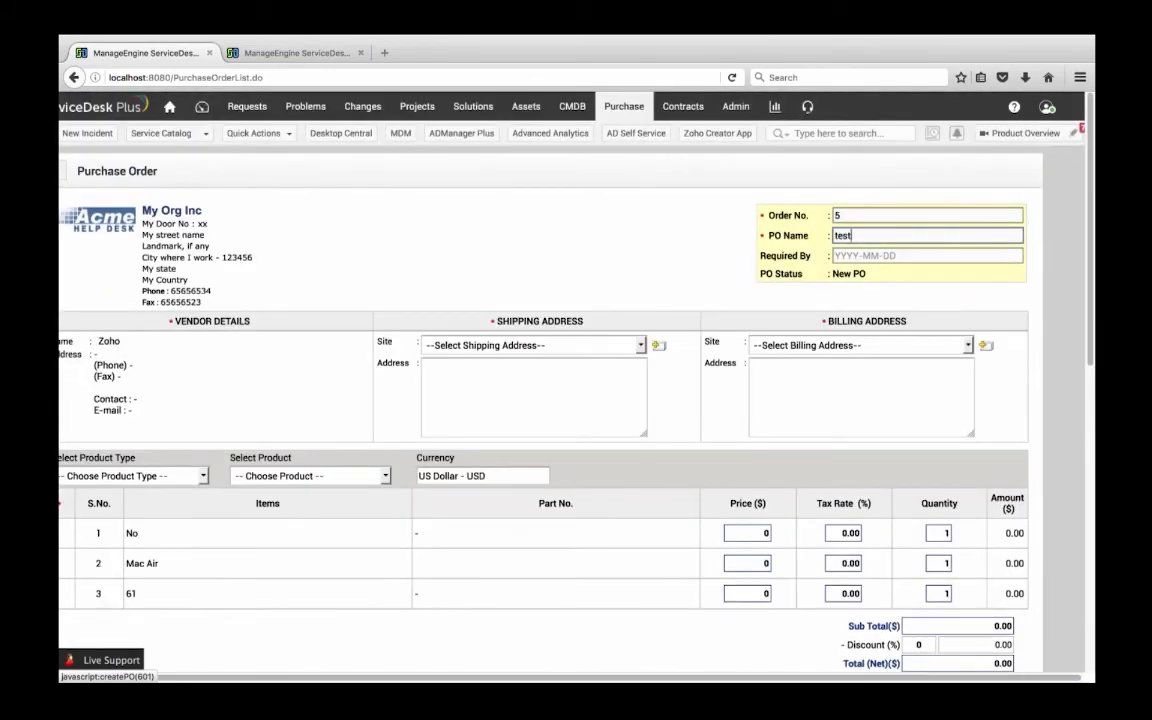
# Set both the shipping address site and the billing address site of the purchase order to Atalanta
pyautogui.scroll(-1, 257, 417)
pyautogui.click(473, 297)
pyautogui.click(472, 297)
pyautogui.click(430, 295)
pyautogui.click(450, 327)
pyautogui.click(862, 297)
pyautogui.click(771, 327)
# Disable the PO Approver(s) List for the purchase order and save the order
pyautogui.scroll(-2, 278, 478)
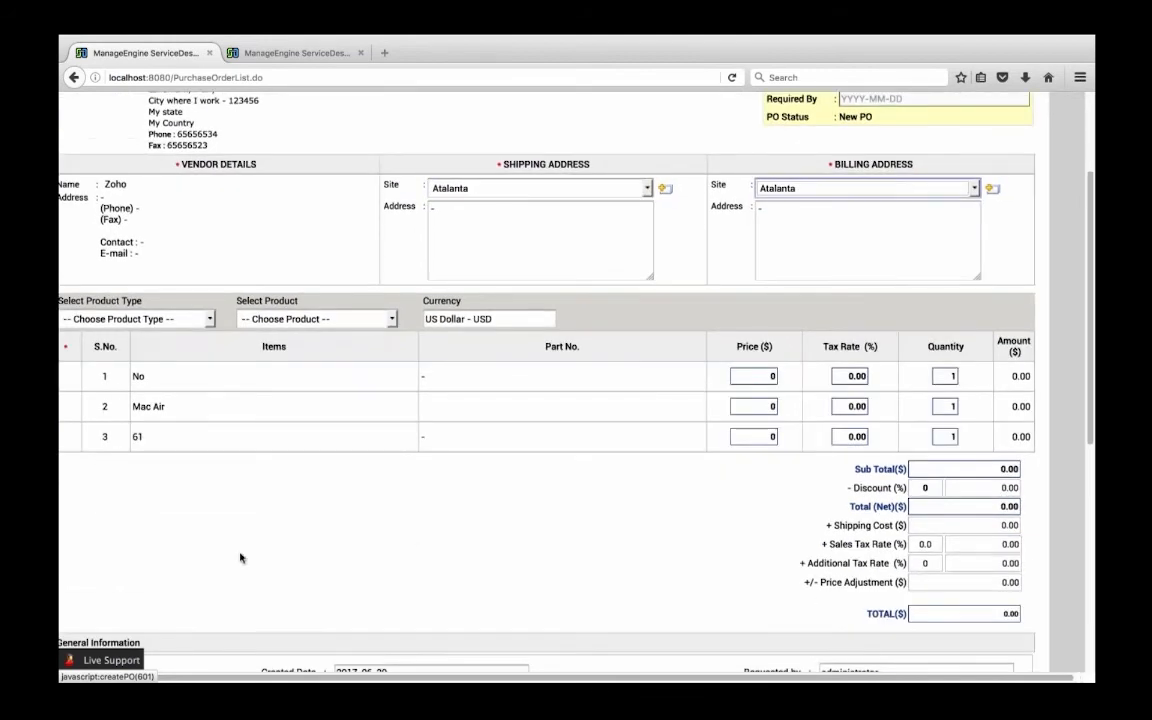
pyautogui.scroll(-3, 235, 545)
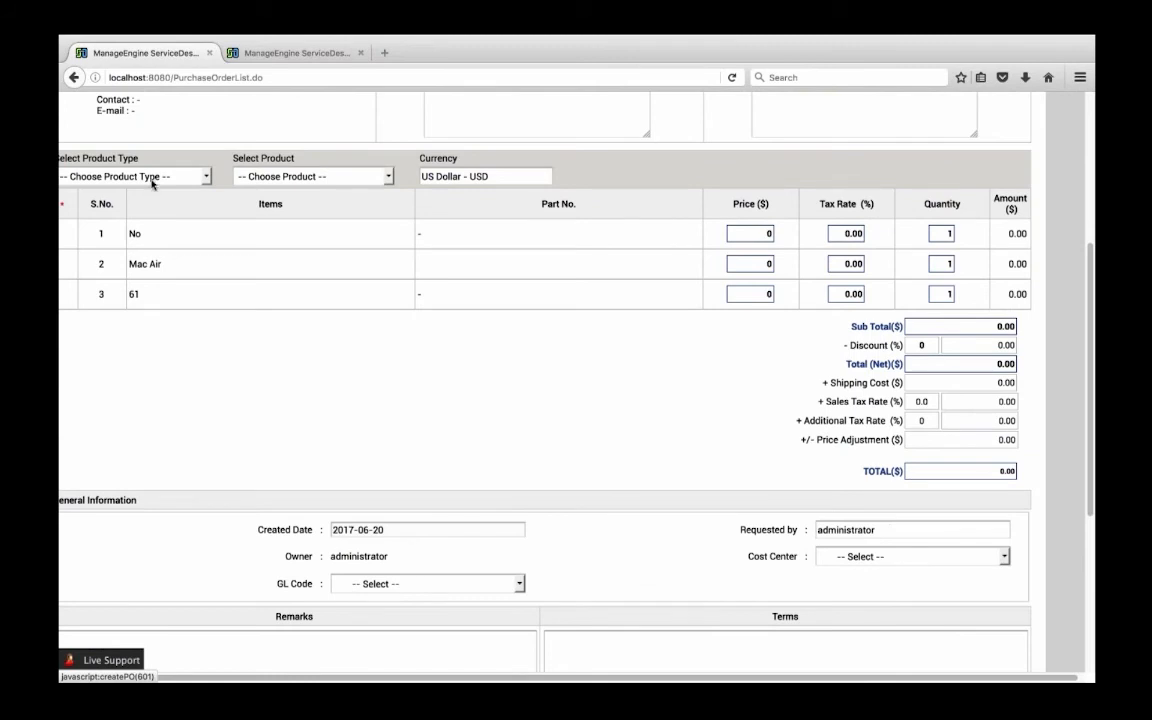
pyautogui.scroll(-6, 265, 391)
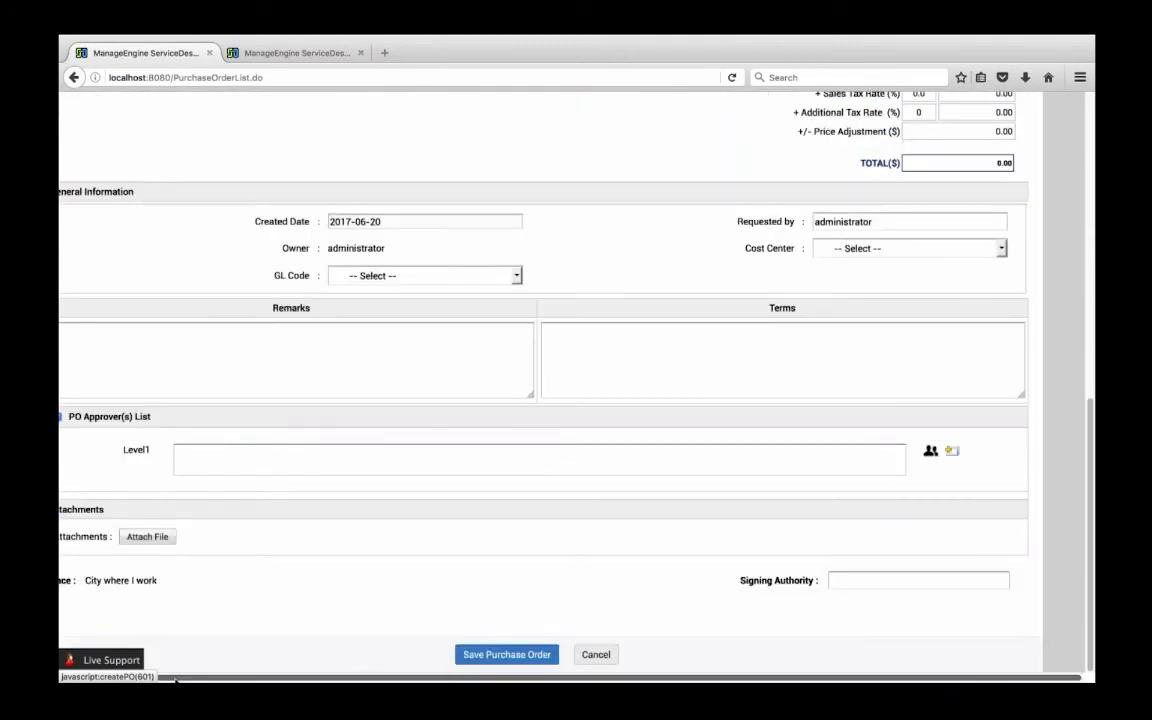
pyautogui.hscroll(-2, 85, 480)
pyautogui.click(91, 418)
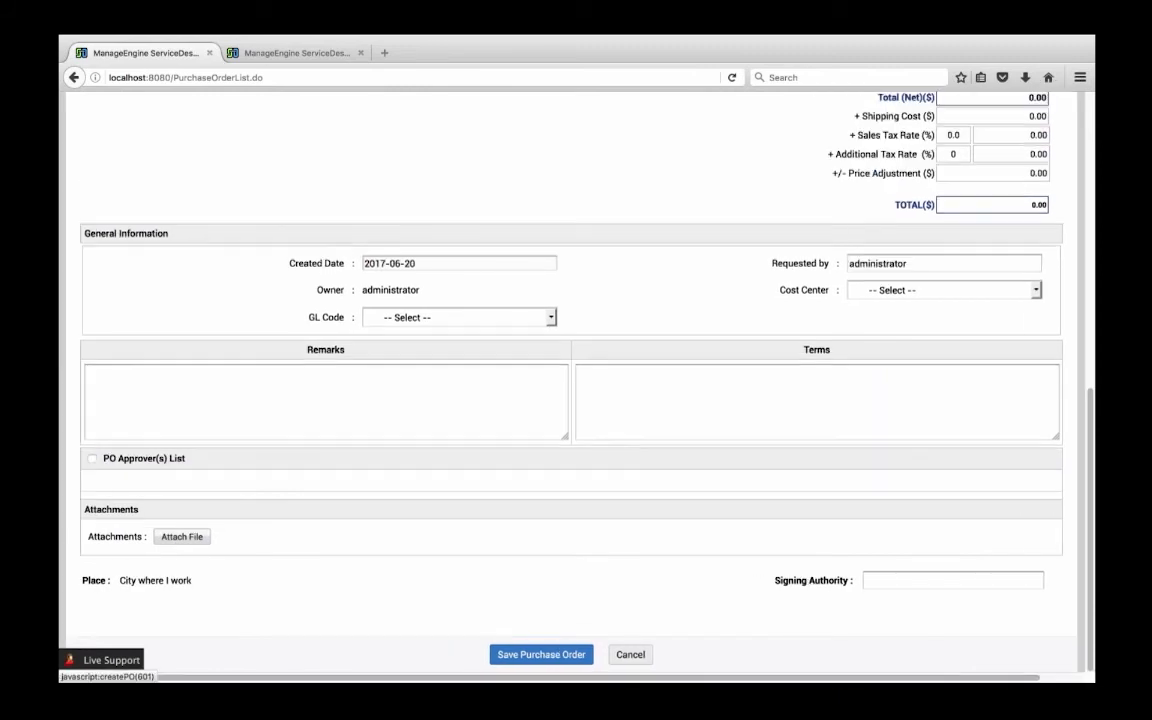
pyautogui.click(535, 654)
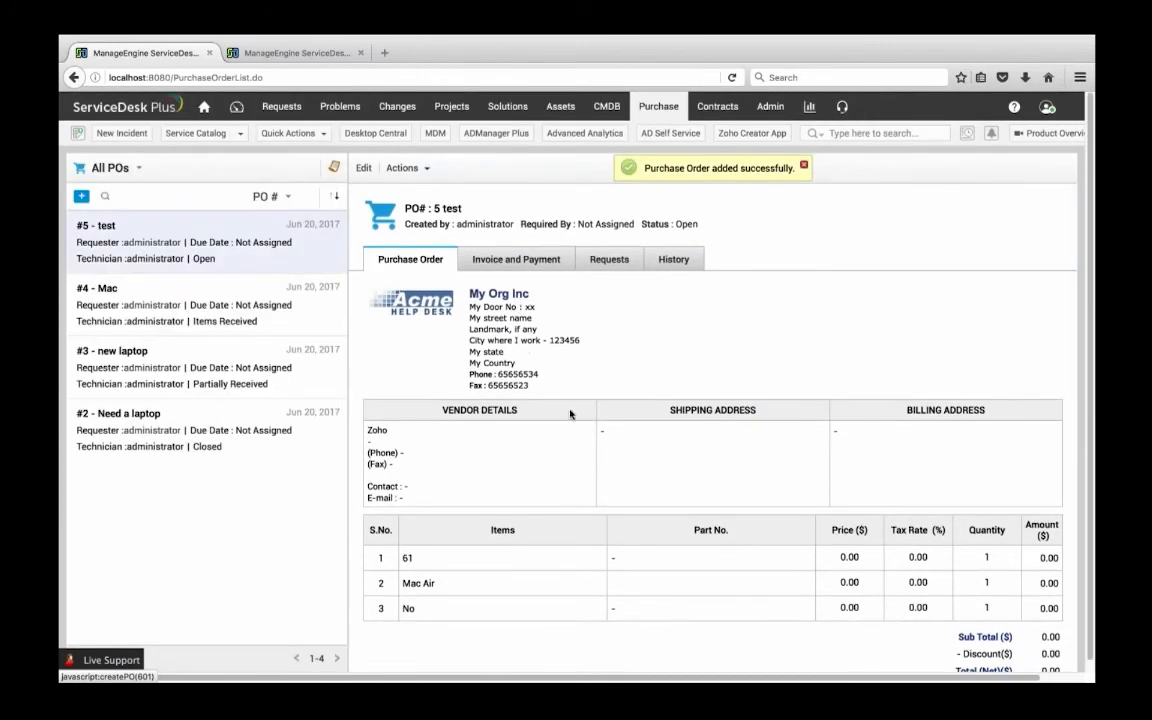
# Order the "test" purchase order with the e-mail notification to the vendor turned off
pyautogui.click(403, 168)
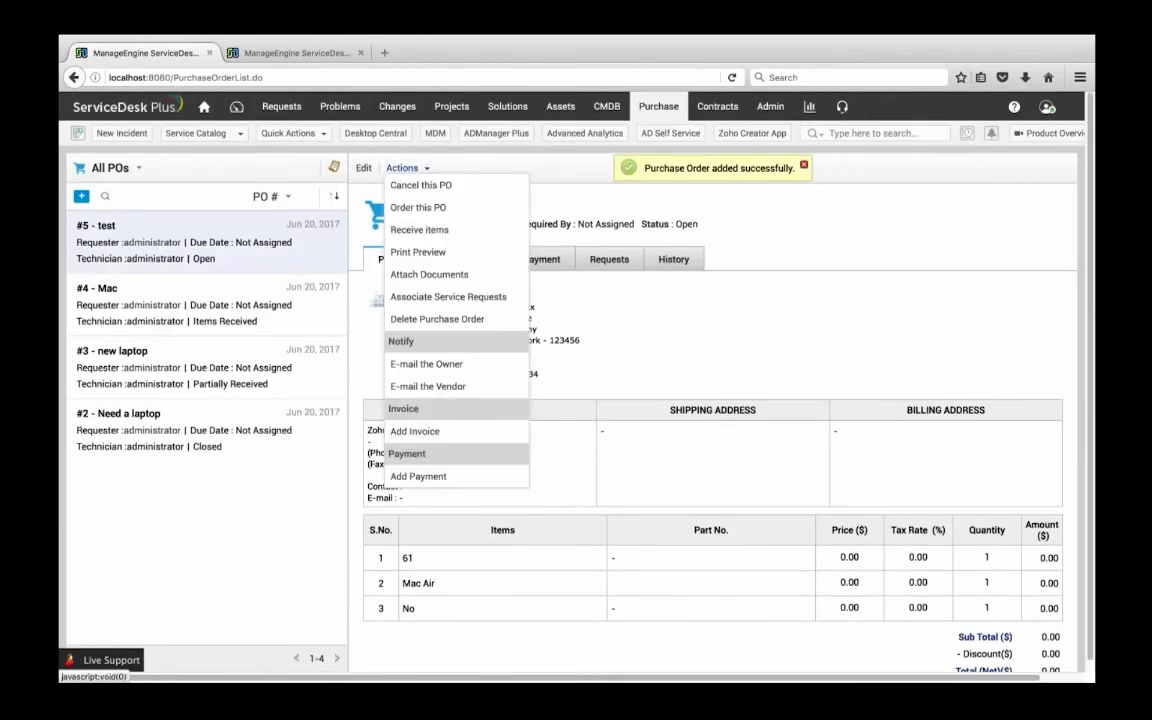
pyautogui.click(440, 208)
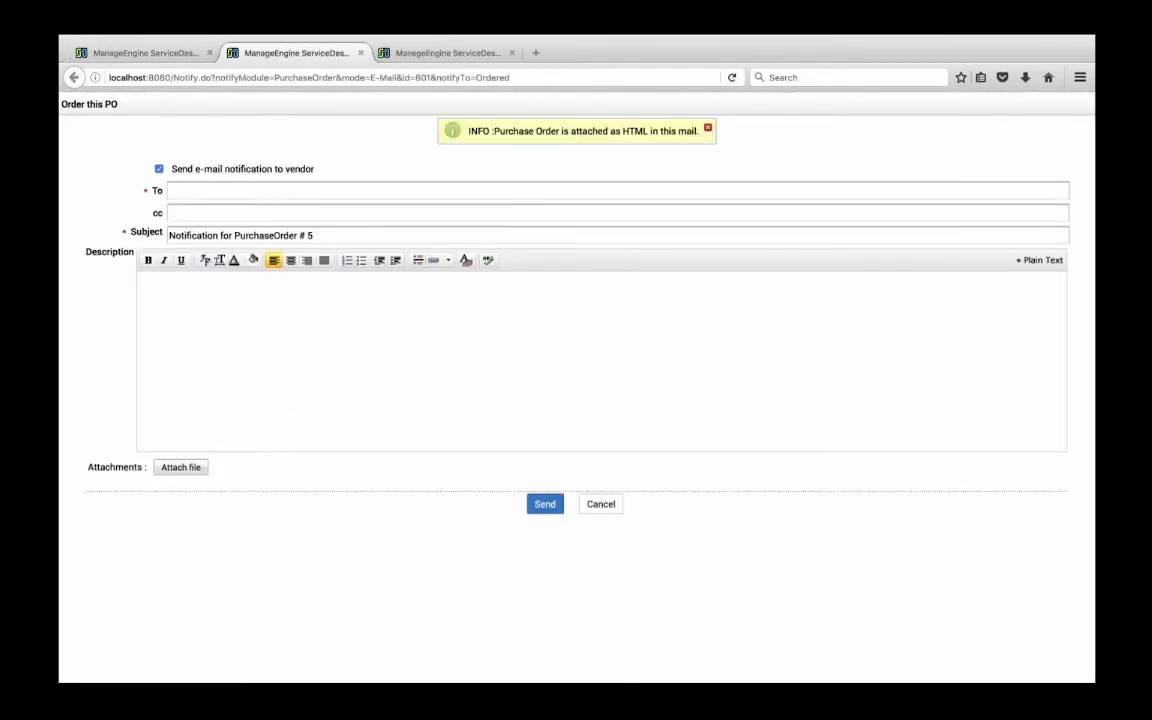
pyautogui.click(174, 189)
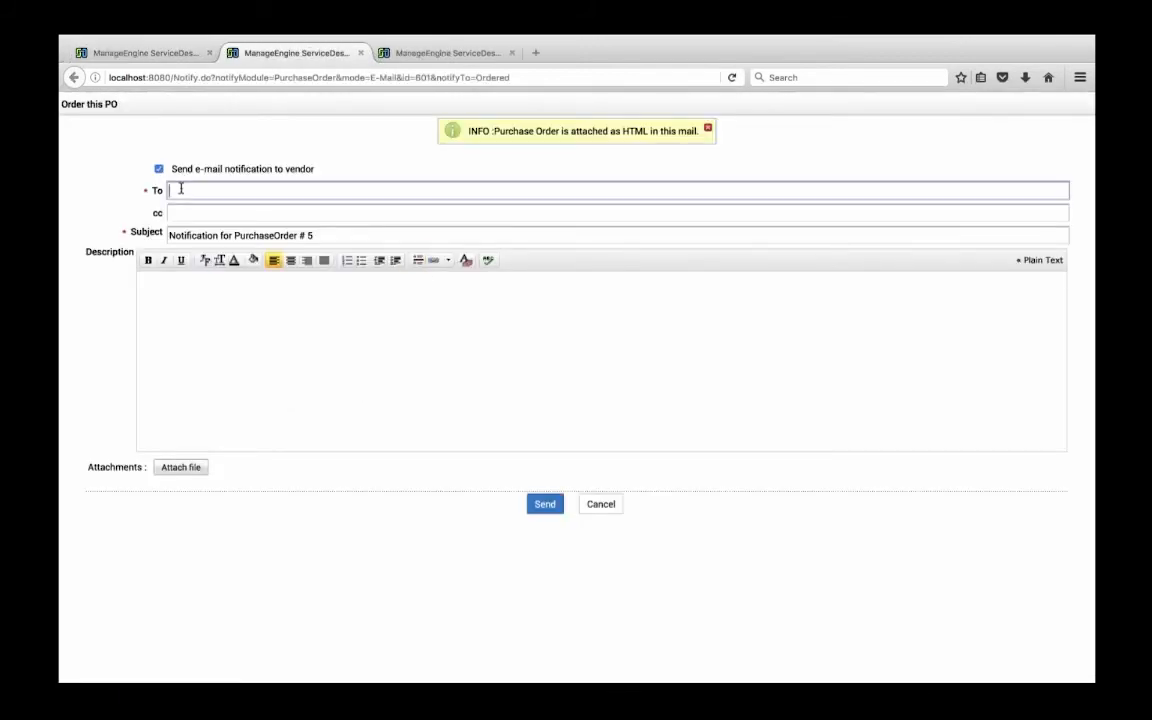
pyautogui.click(158, 169)
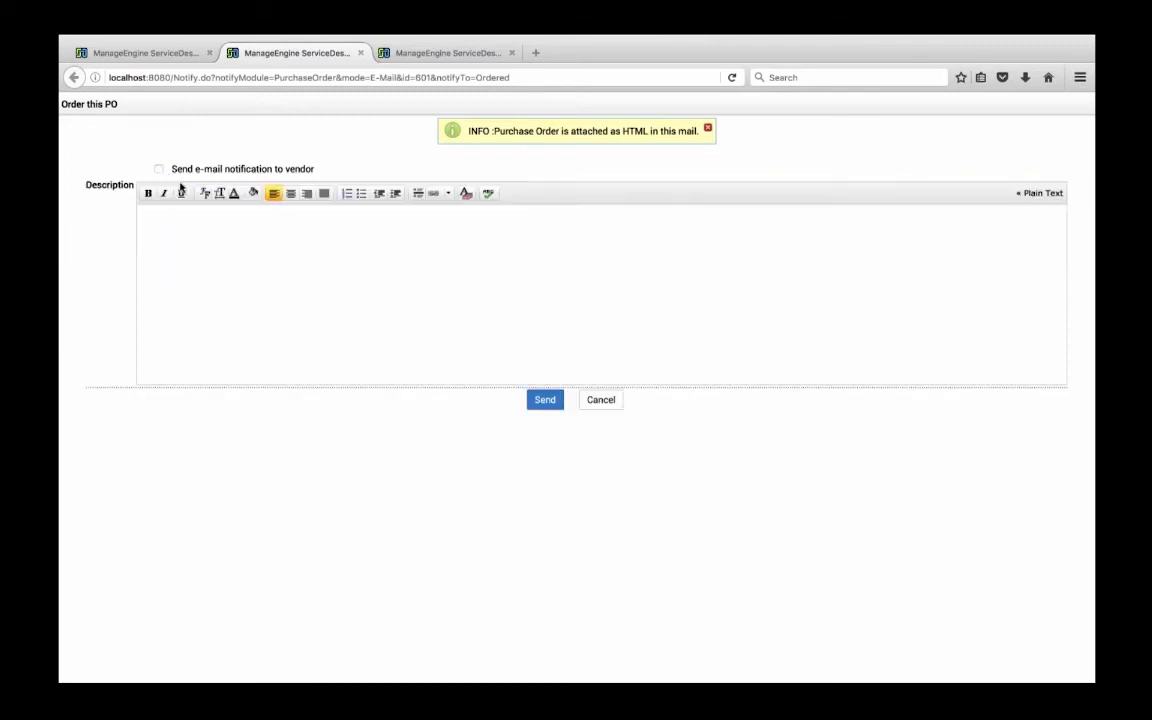
pyautogui.click(158, 169)
pyautogui.click(158, 169)
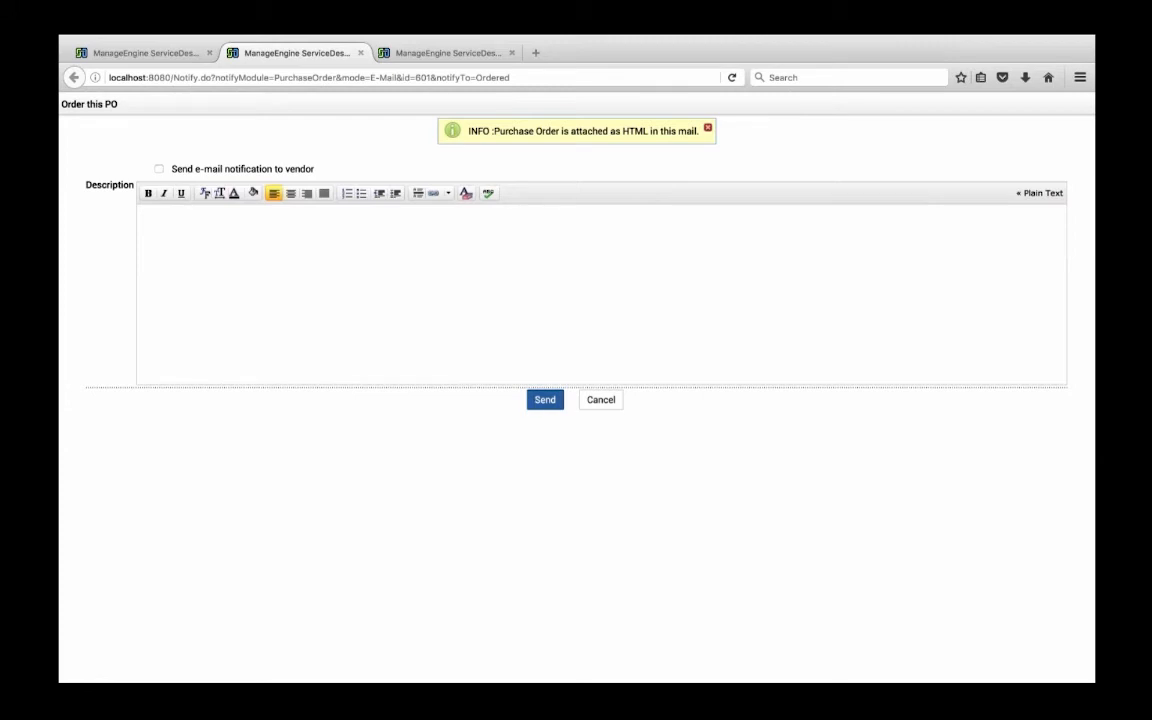
pyautogui.click(545, 401)
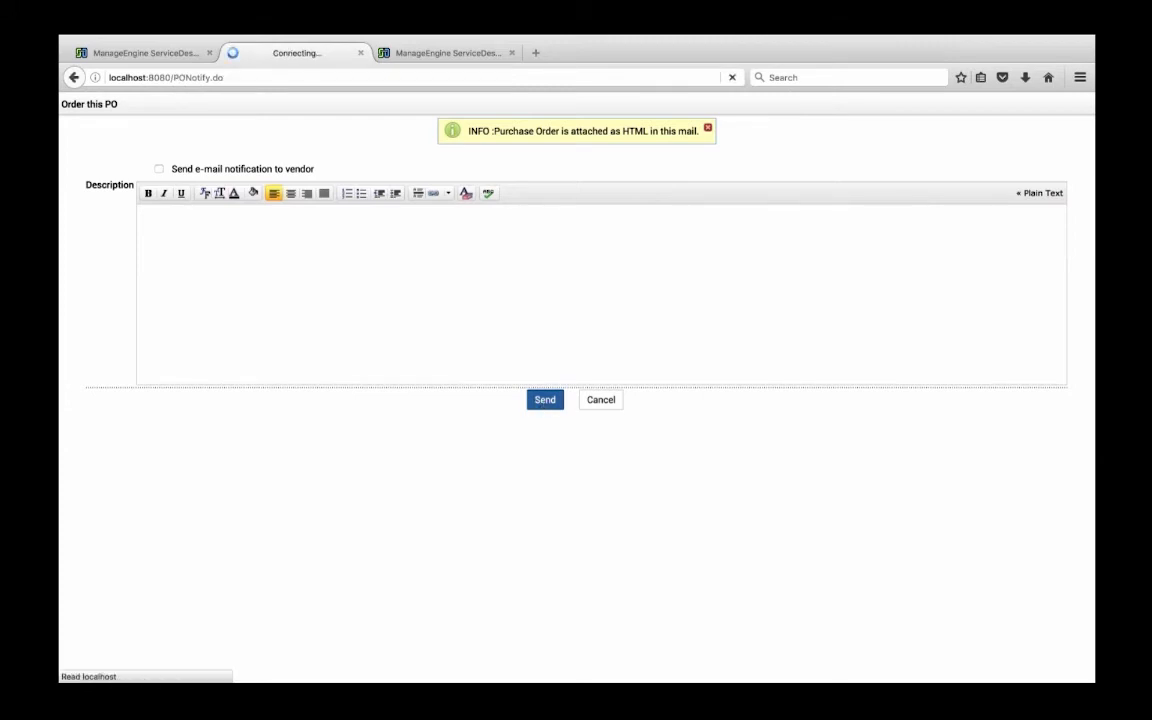
pyautogui.click(360, 52)
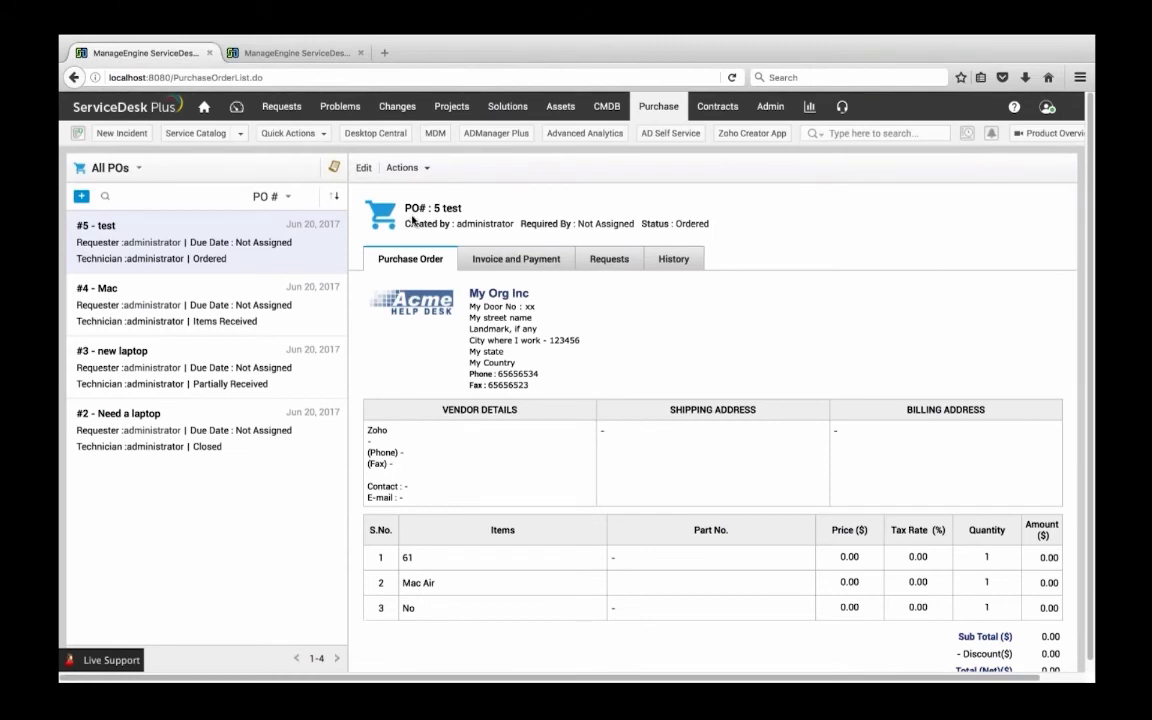
# Start receiving items for the "test" purchase order and enter testdbf1 as the service tag of item 61
pyautogui.click(412, 170)
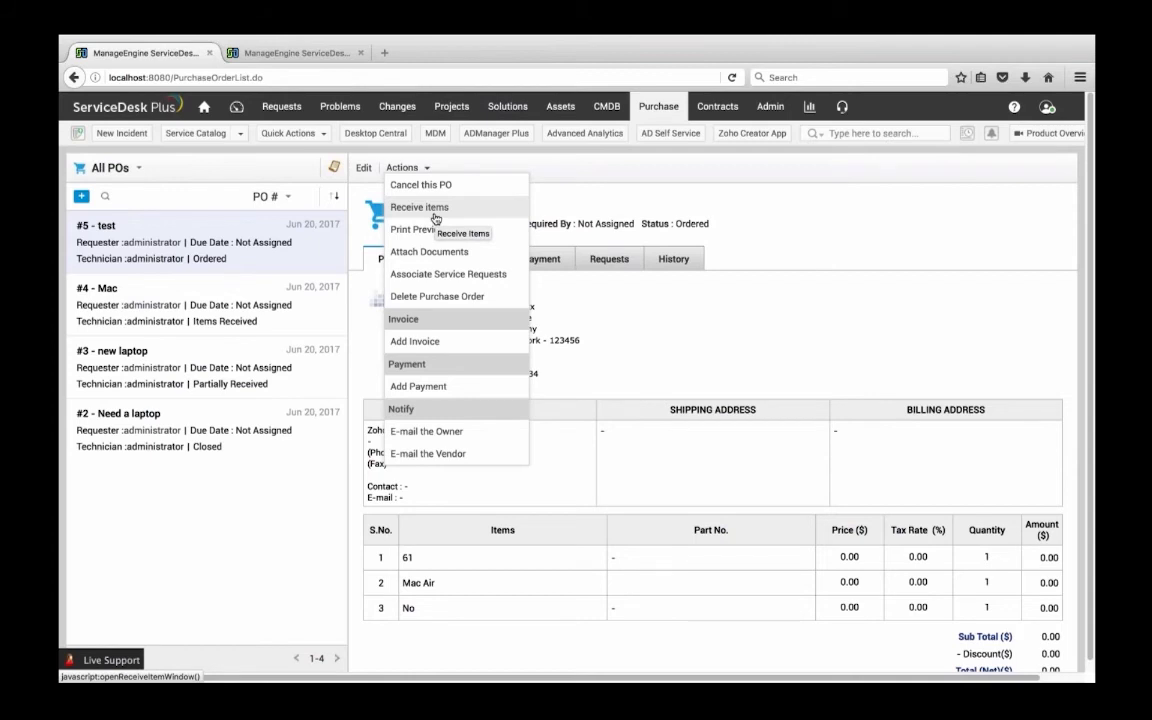
pyautogui.rightClick(436, 216)
pyautogui.press('Escape')
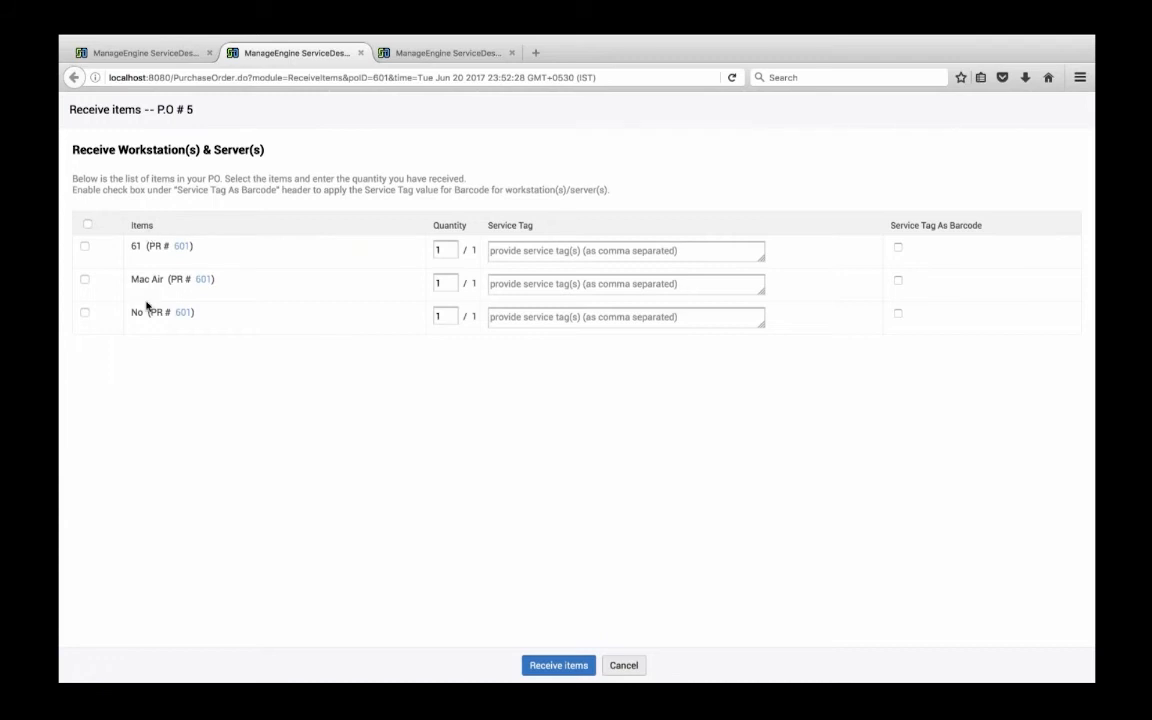
pyautogui.click(571, 252)
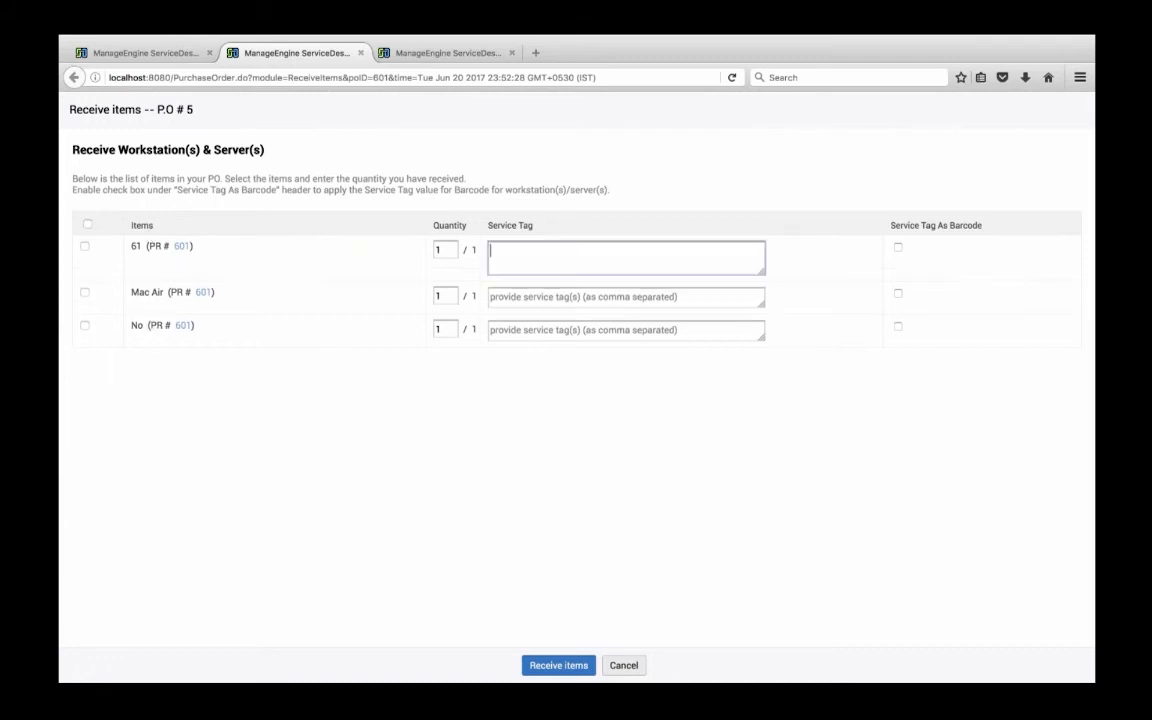
pyautogui.write('testdbf1')
# Receive items 61 and Mac Air, using item 61's service tag as its barcode and giving Mac Air the service tag rywgfwg
pyautogui.click(573, 301)
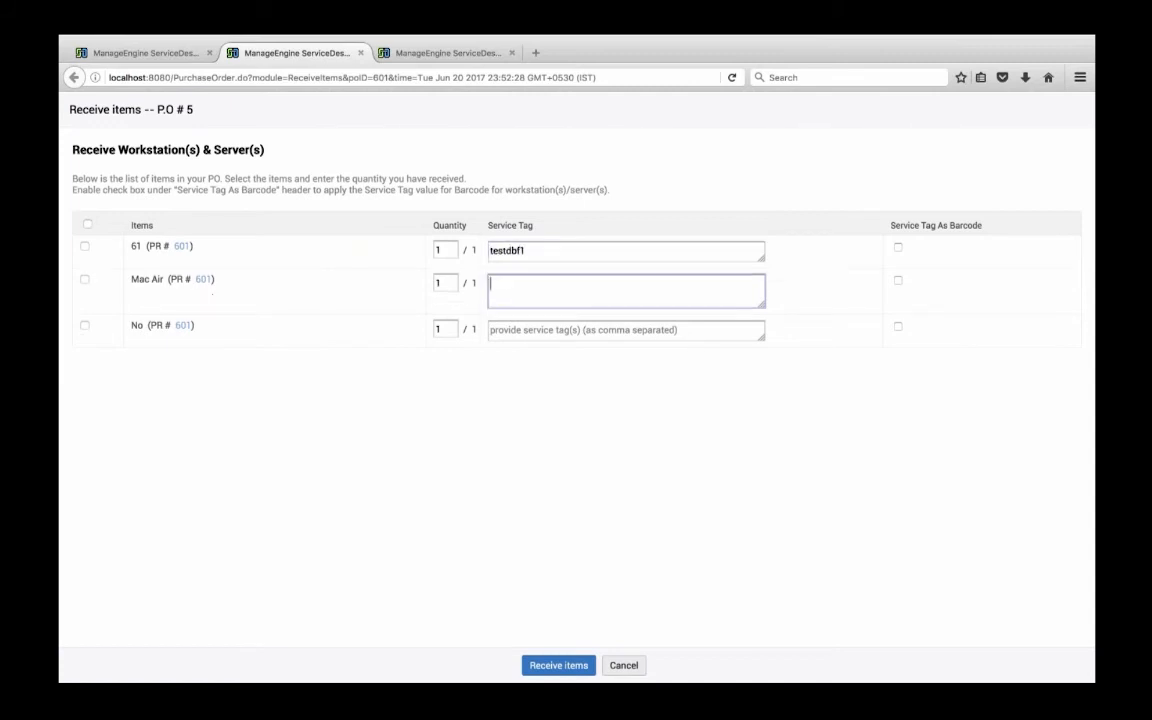
pyautogui.click(85, 246)
pyautogui.click(85, 280)
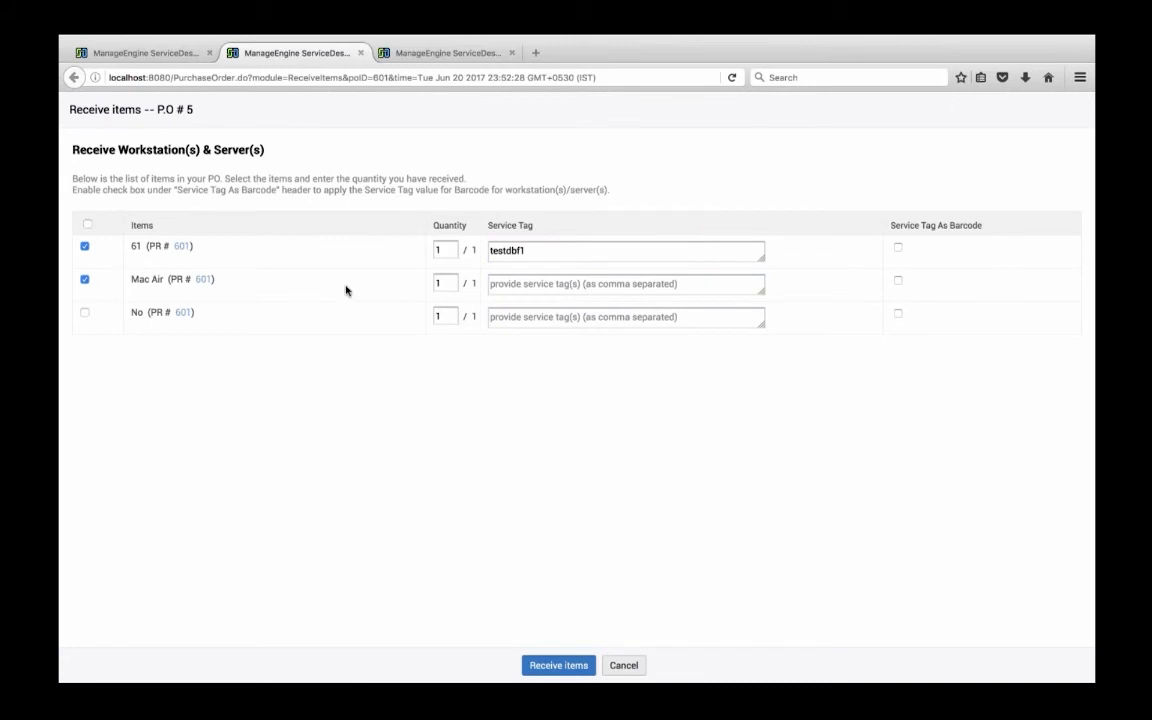
pyautogui.click(898, 247)
pyautogui.click(600, 284)
pyautogui.write('rywgfwg')
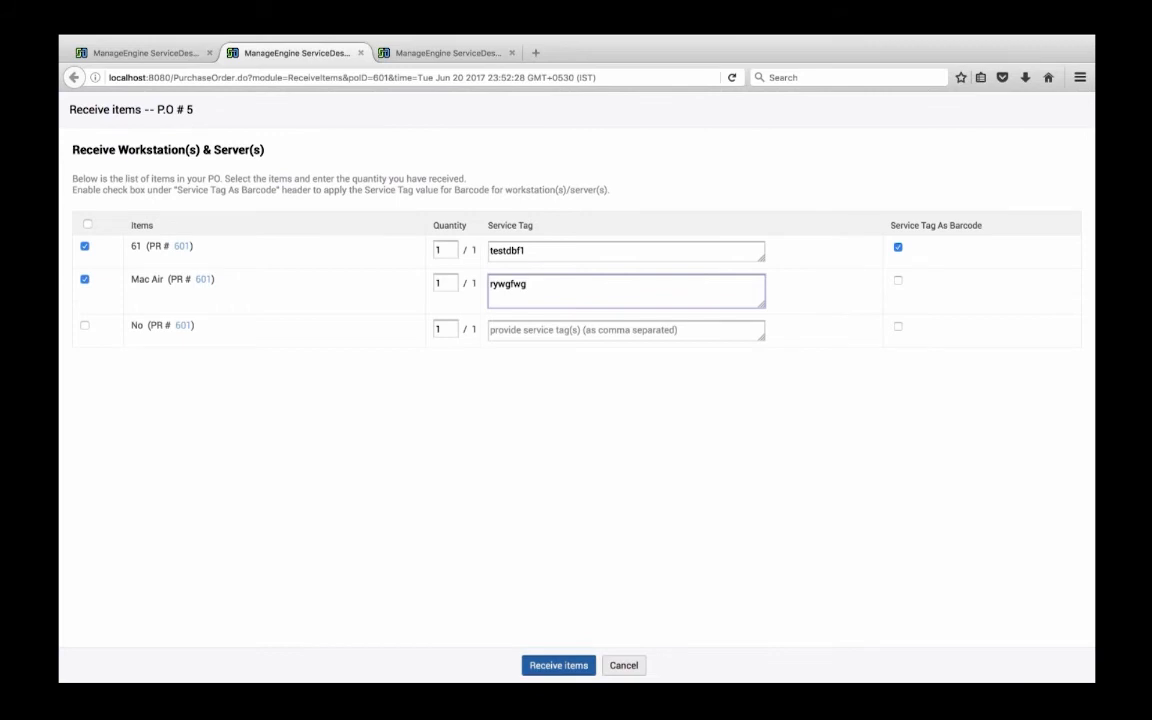
pyautogui.click(558, 665)
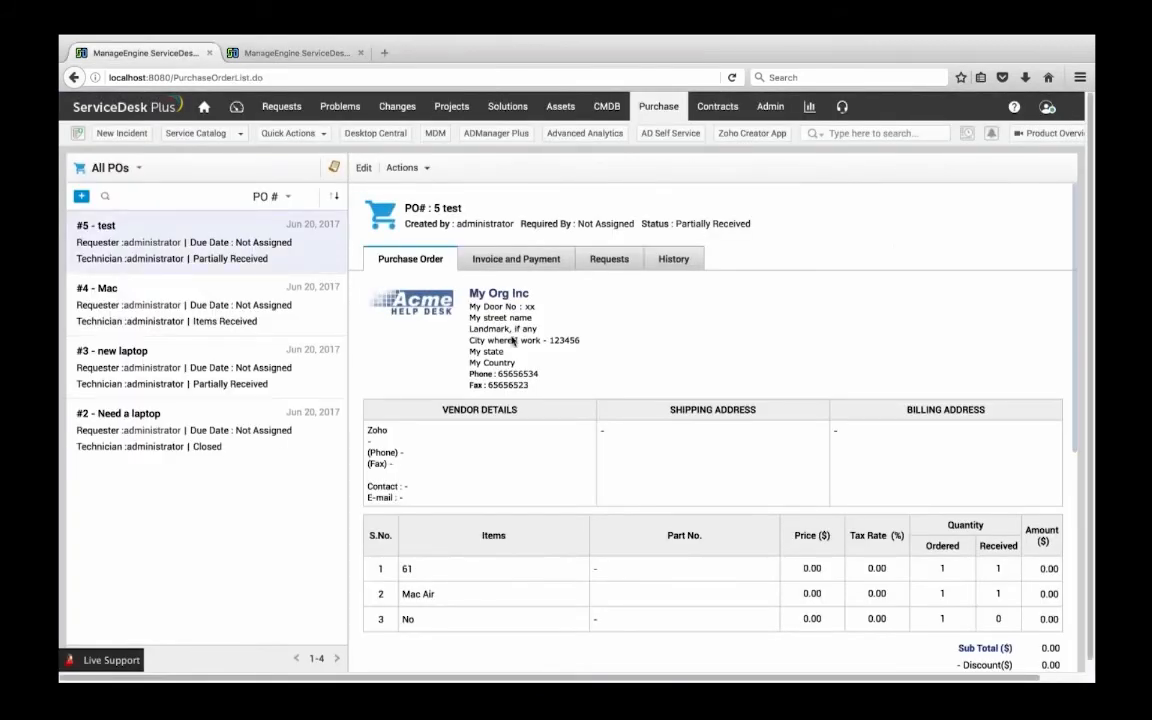
# Review the invoice and payment details and the associated service requests of the "test" purchase order
pyautogui.click(510, 259)
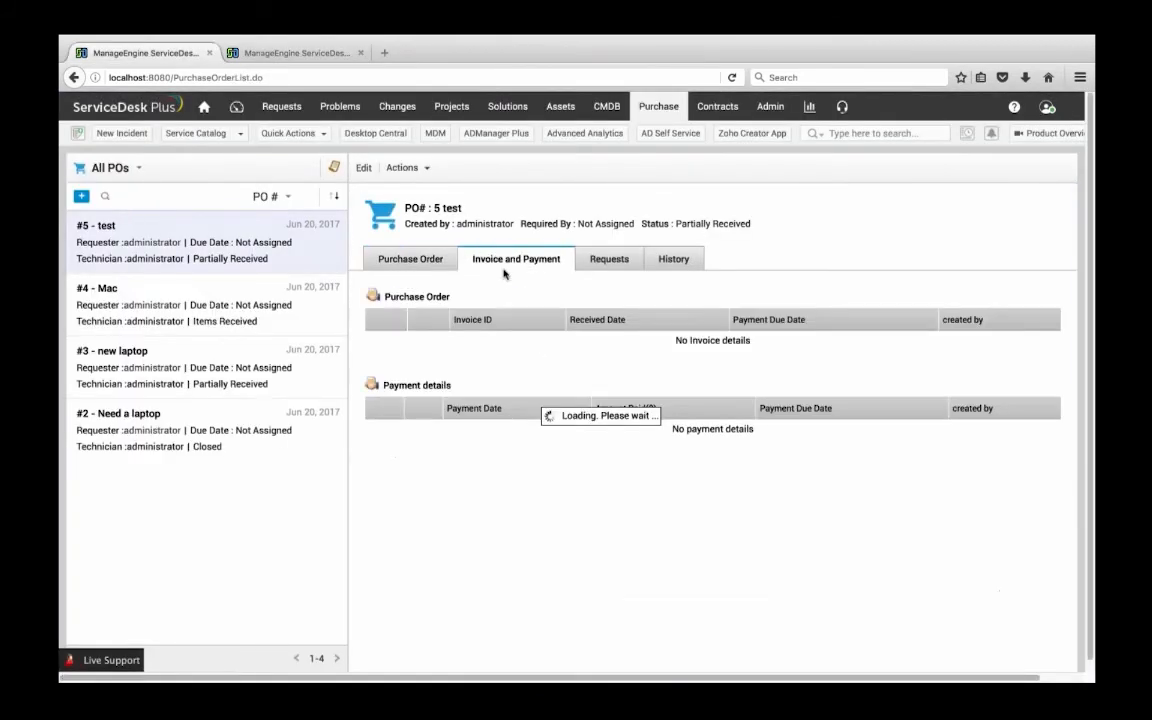
pyautogui.click(410, 259)
pyautogui.click(608, 259)
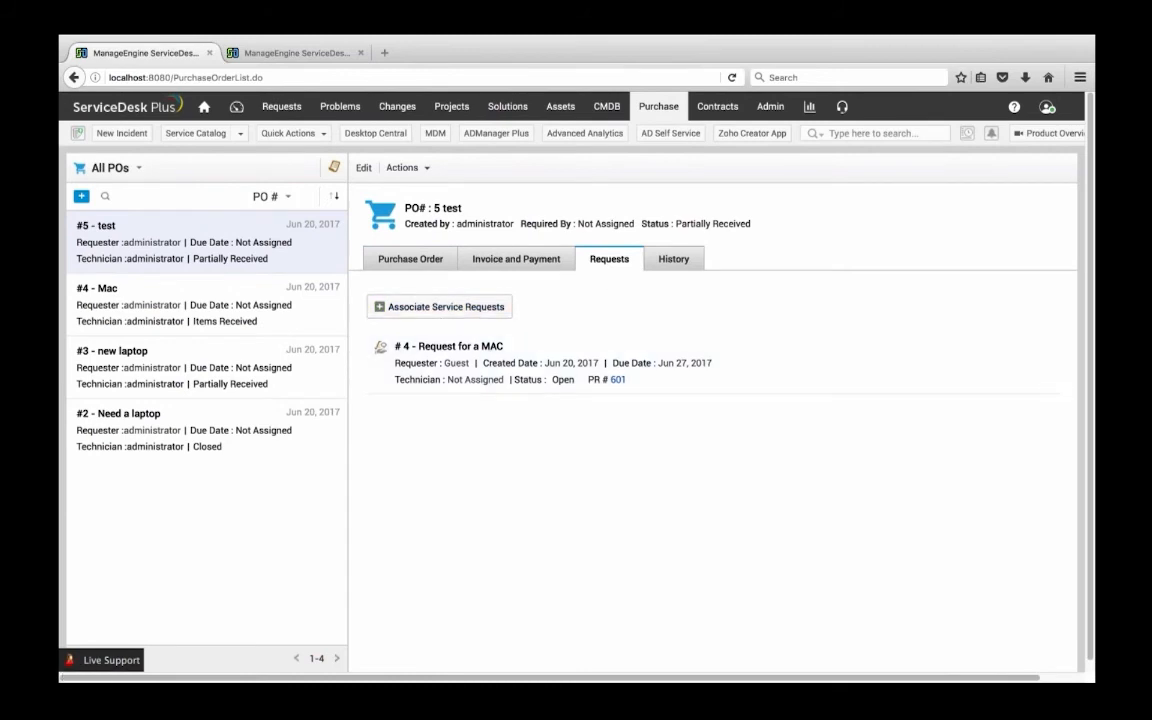
# Review the order details and the available actions of the "test" purchase order
pyautogui.click(410, 259)
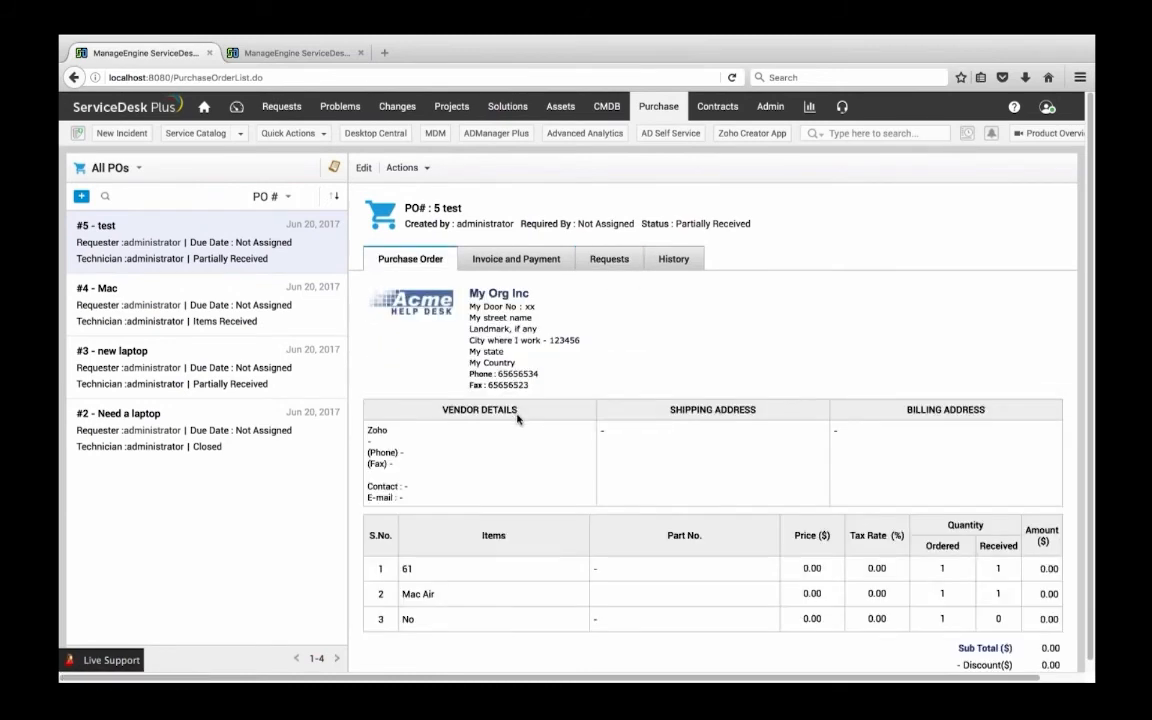
pyautogui.scroll(-5, 526, 482)
pyautogui.scroll(5, 526, 482)
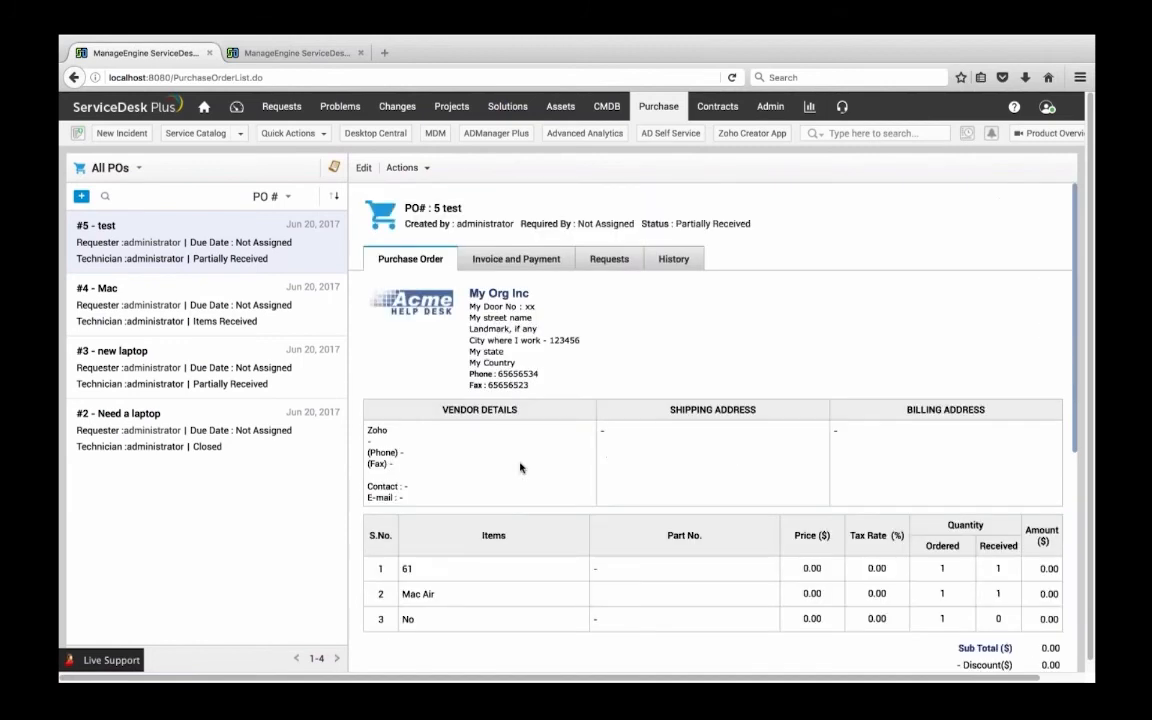
pyautogui.click(404, 167)
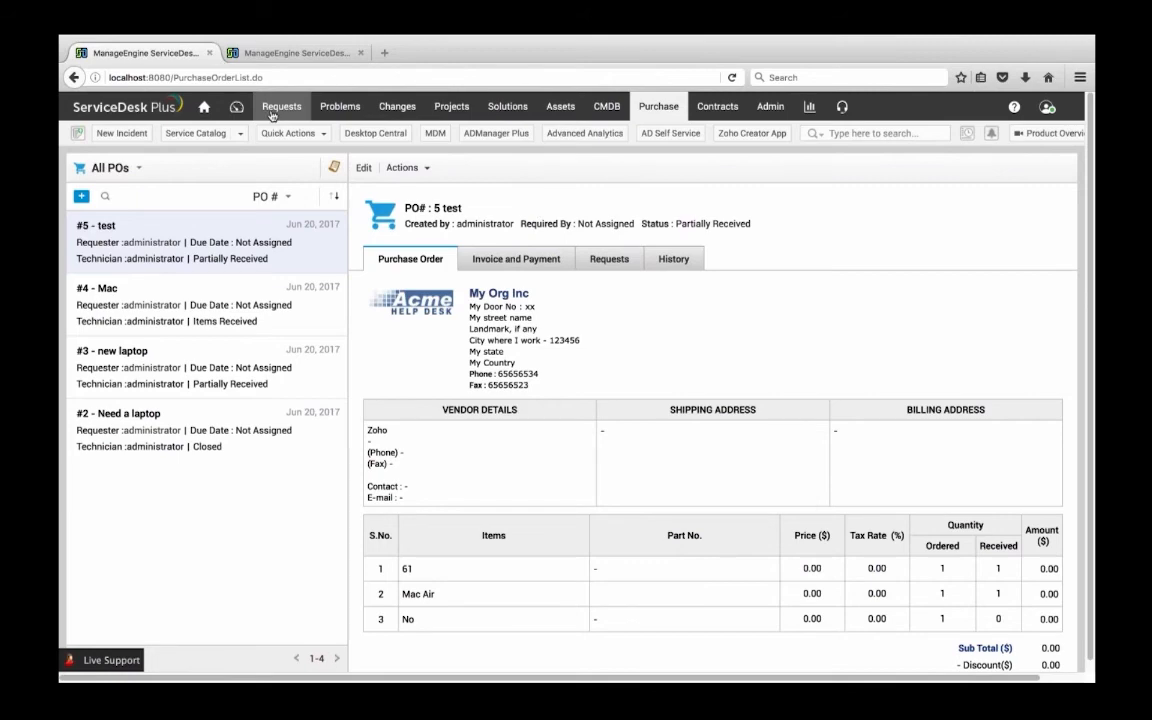
# Open the "Request for a MAC" service request and check the progress of its associated purchase, closing the purchase details once reviewed
pyautogui.click(290, 52)
pyautogui.click(281, 106)
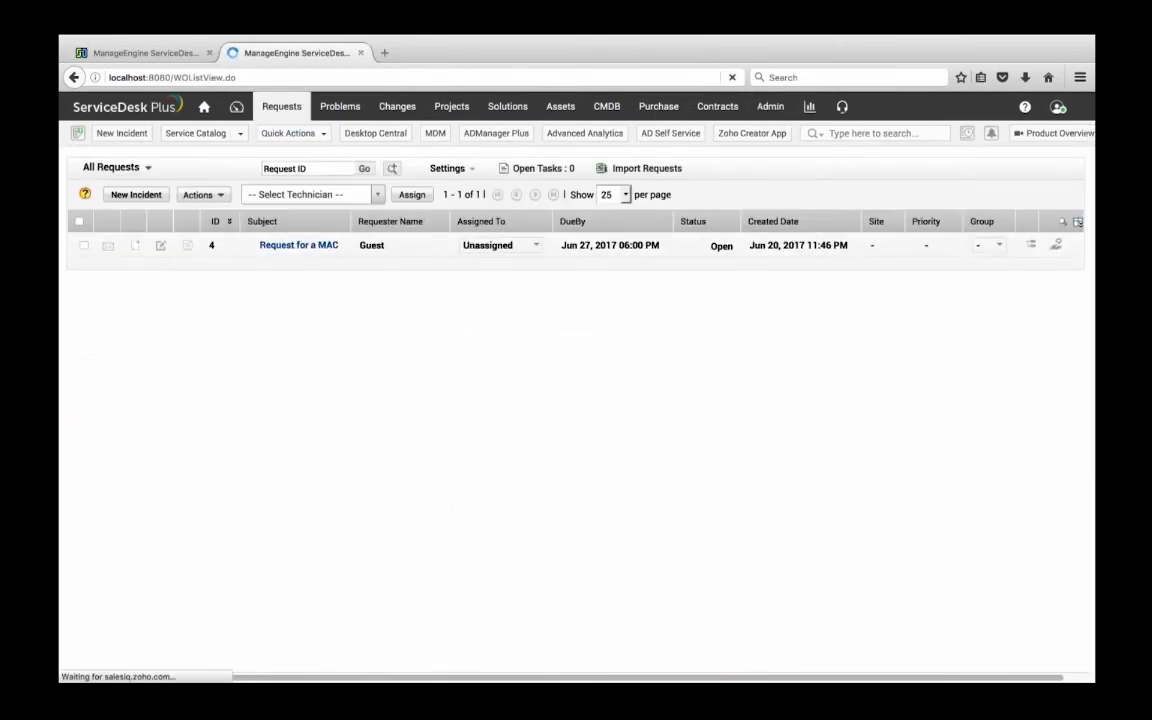
pyautogui.click(296, 245)
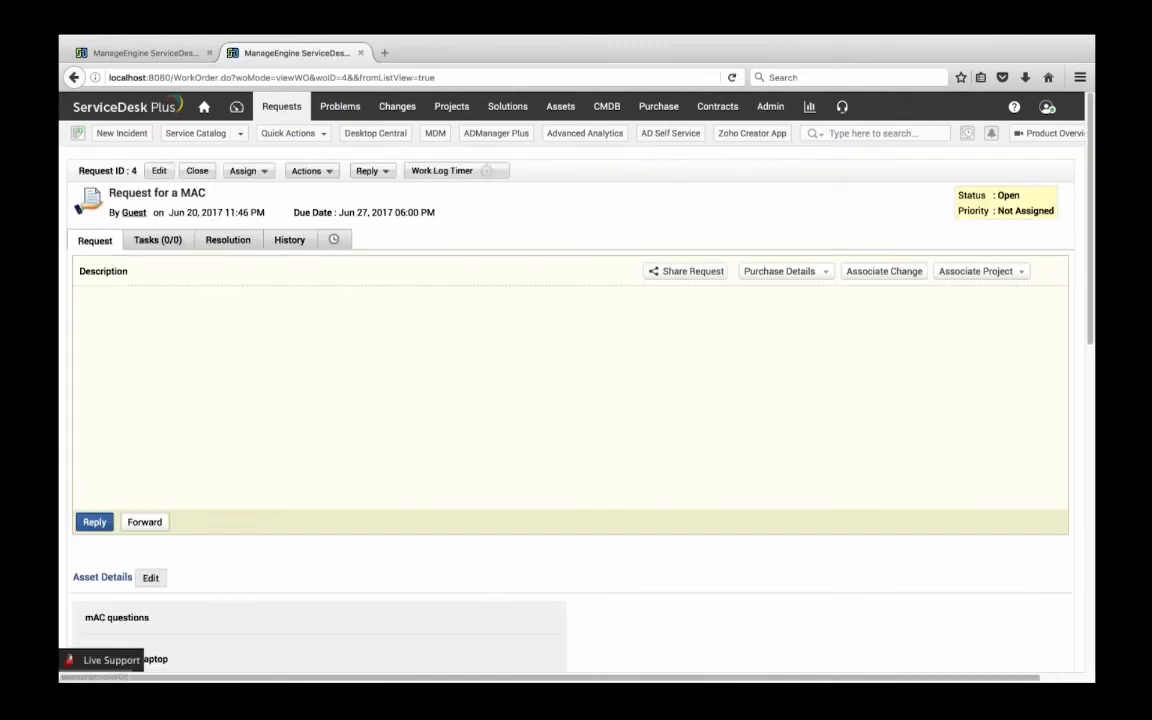
pyautogui.click(782, 270)
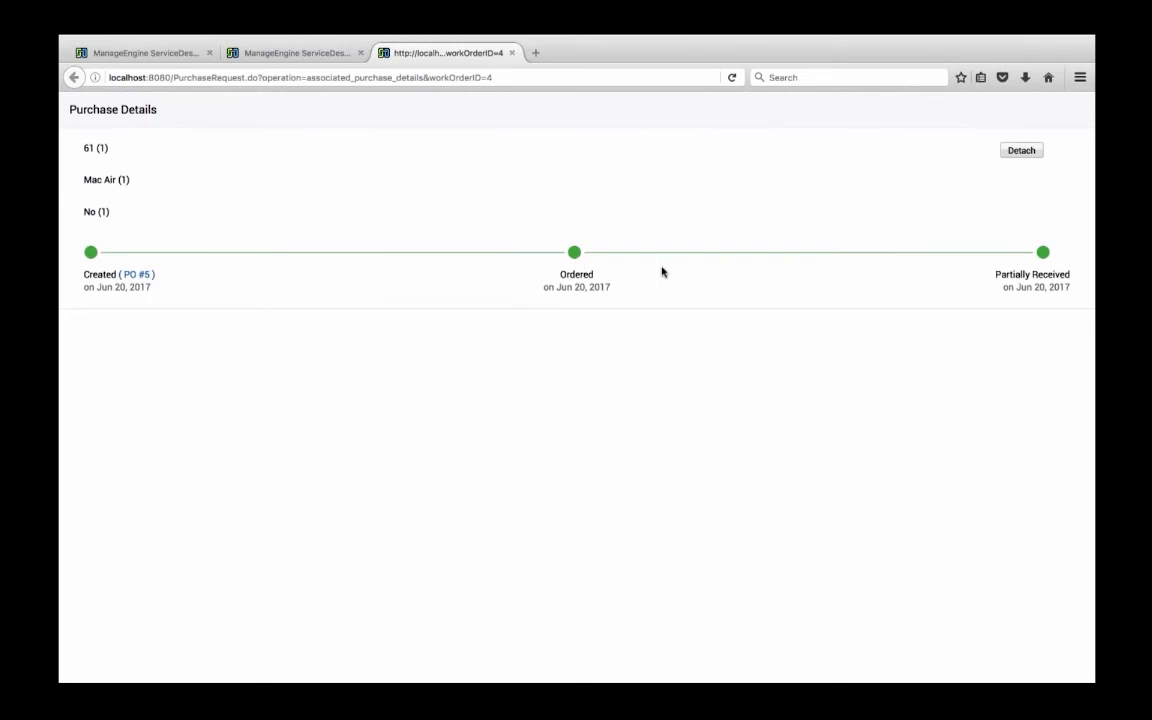
pyautogui.tripleClick(1003, 289)
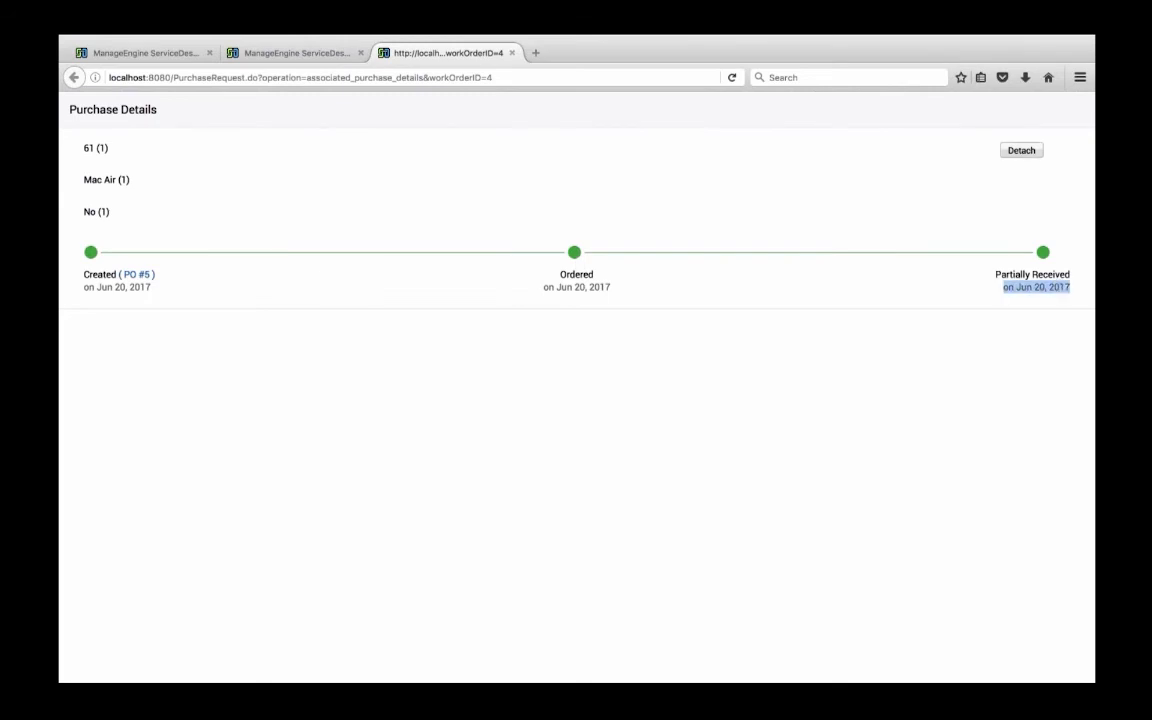
pyautogui.click(511, 53)
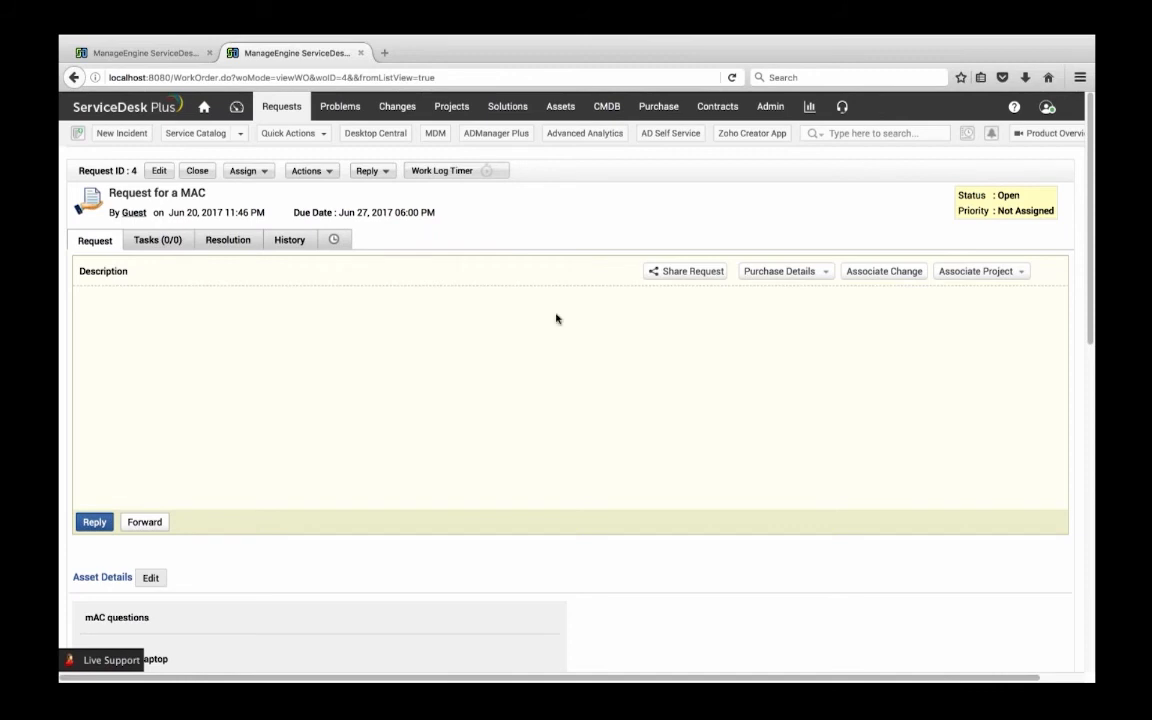
# Go to the purchase order list and examine the purchase workflow diagram covering purchase requests and purchase orders
pyautogui.scroll(-1, 73, 352)
pyautogui.hscroll(1, 332, 350)
pyautogui.scroll(1, 333, 350)
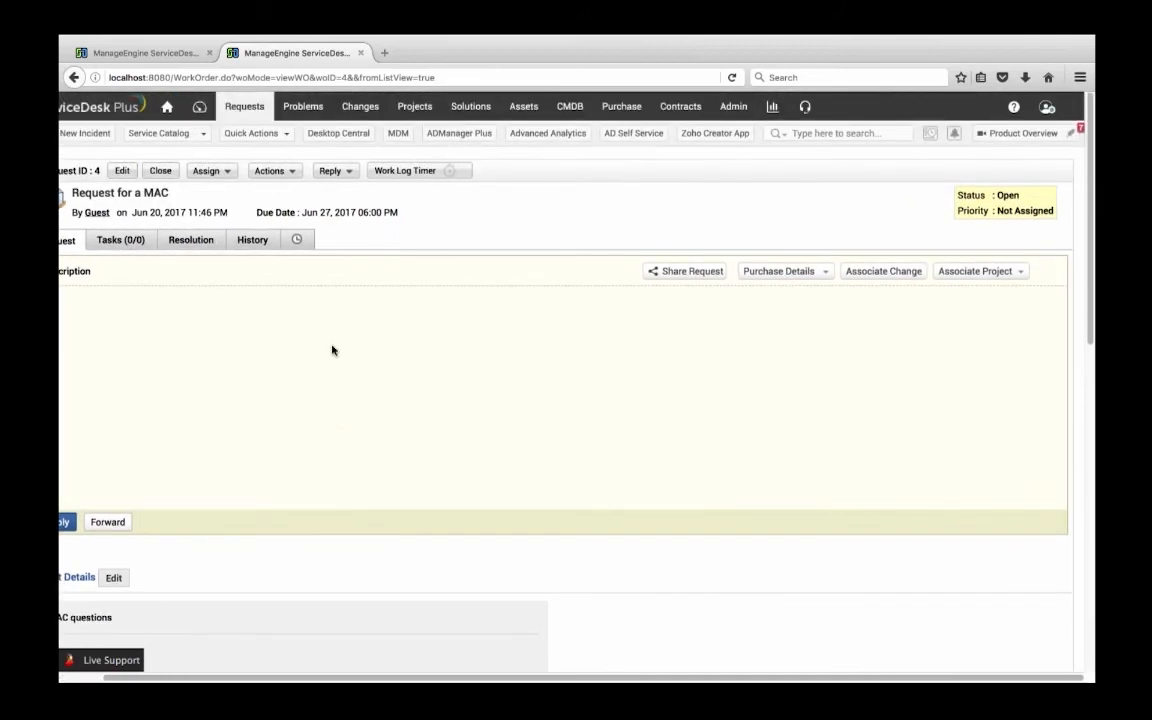
pyautogui.click(612, 115)
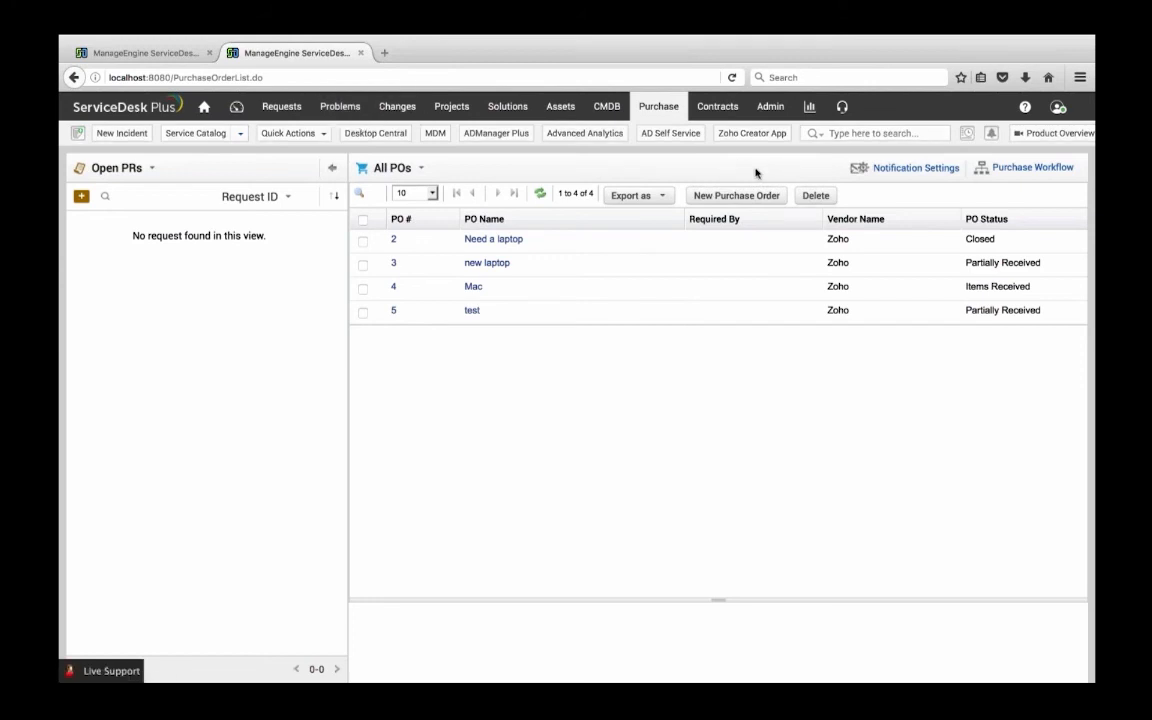
pyautogui.click(1030, 167)
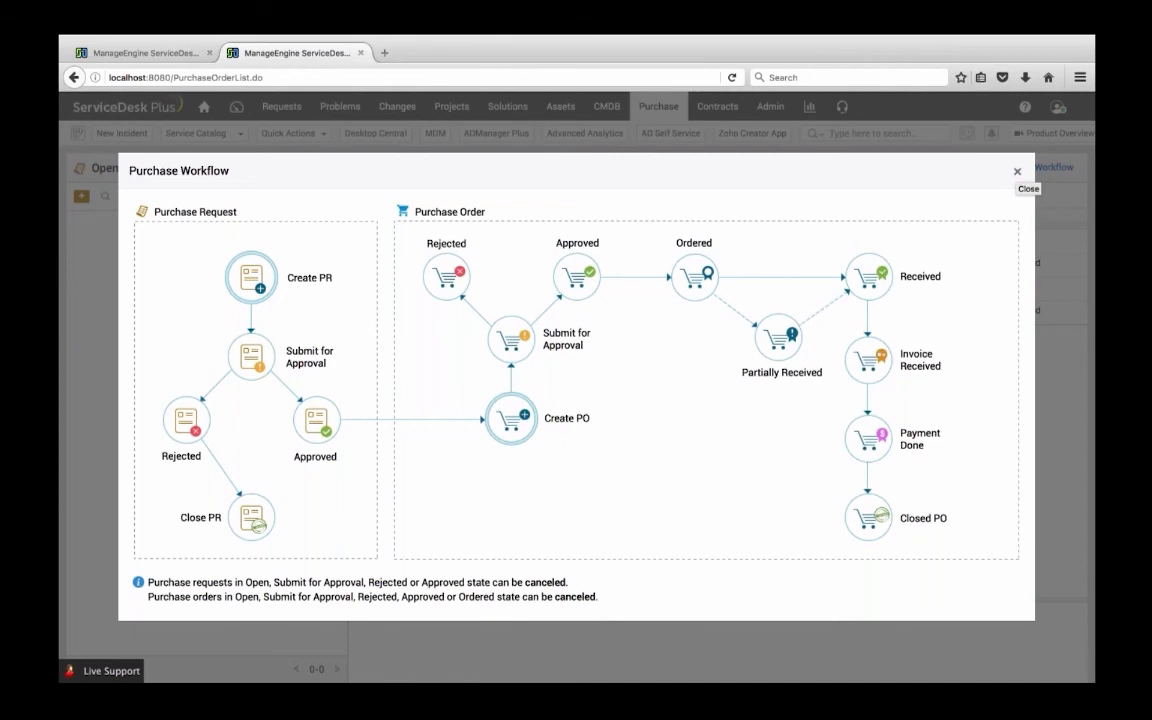
pyautogui.click(1017, 171)
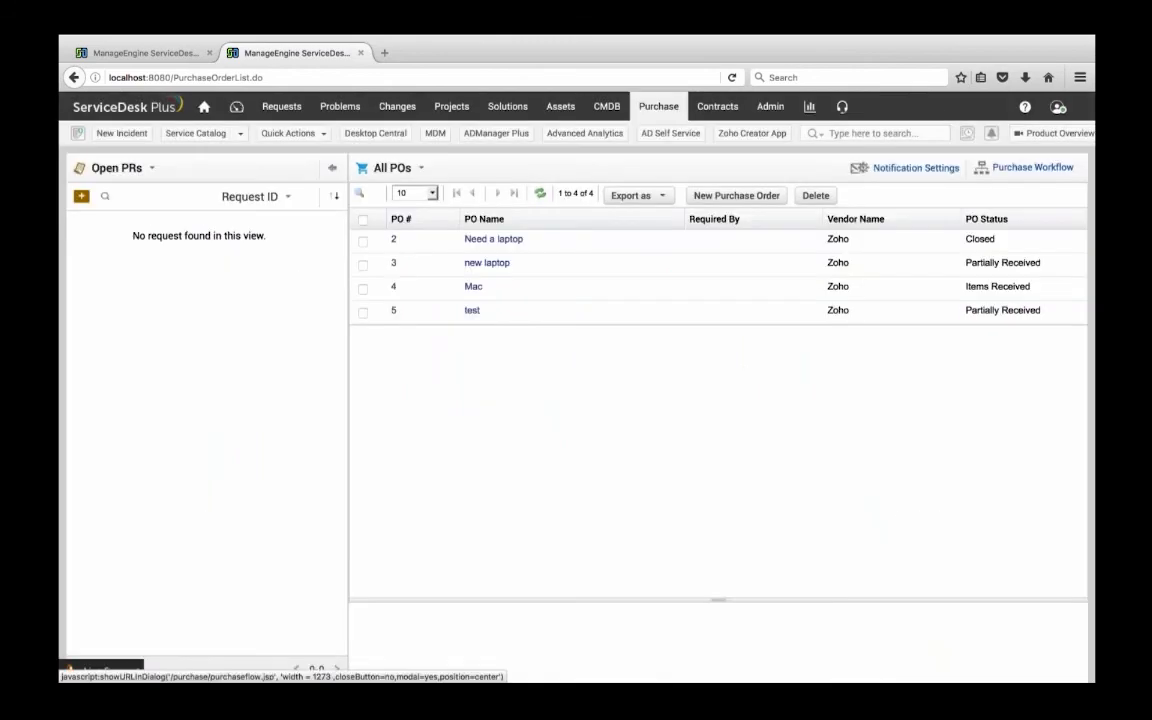
# Review the e-mail notification settings for purchase requests and purchase orders and close them without changes
pyautogui.click(895, 169)
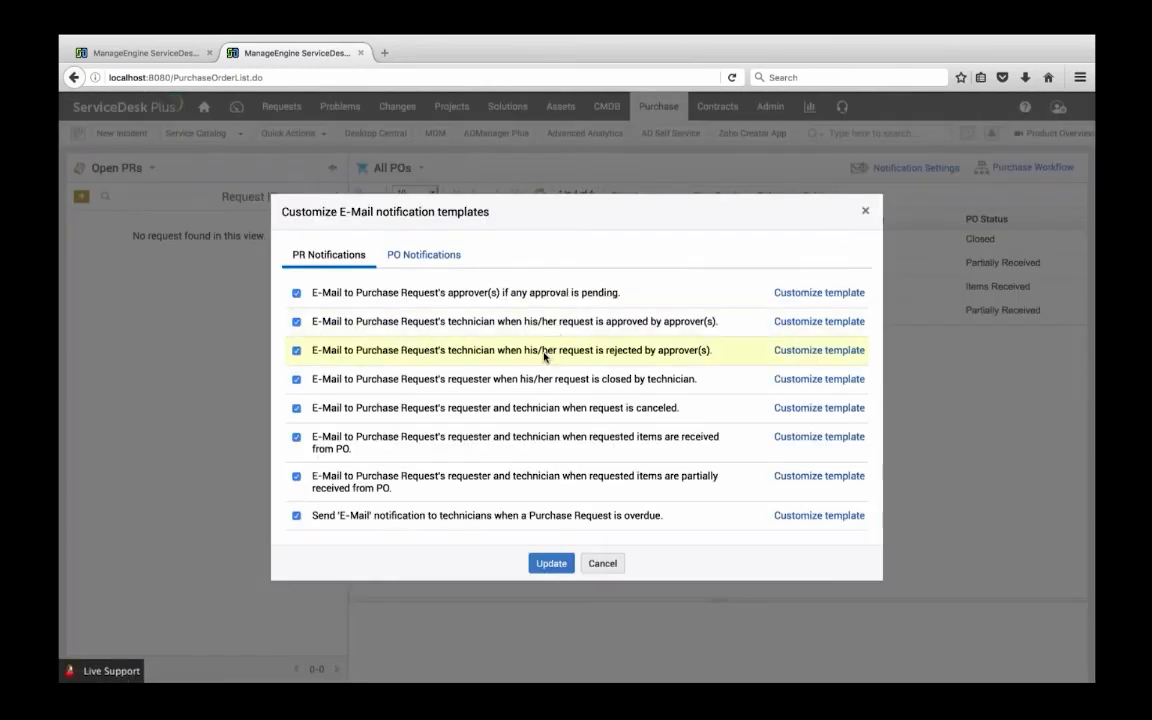
pyautogui.click(433, 258)
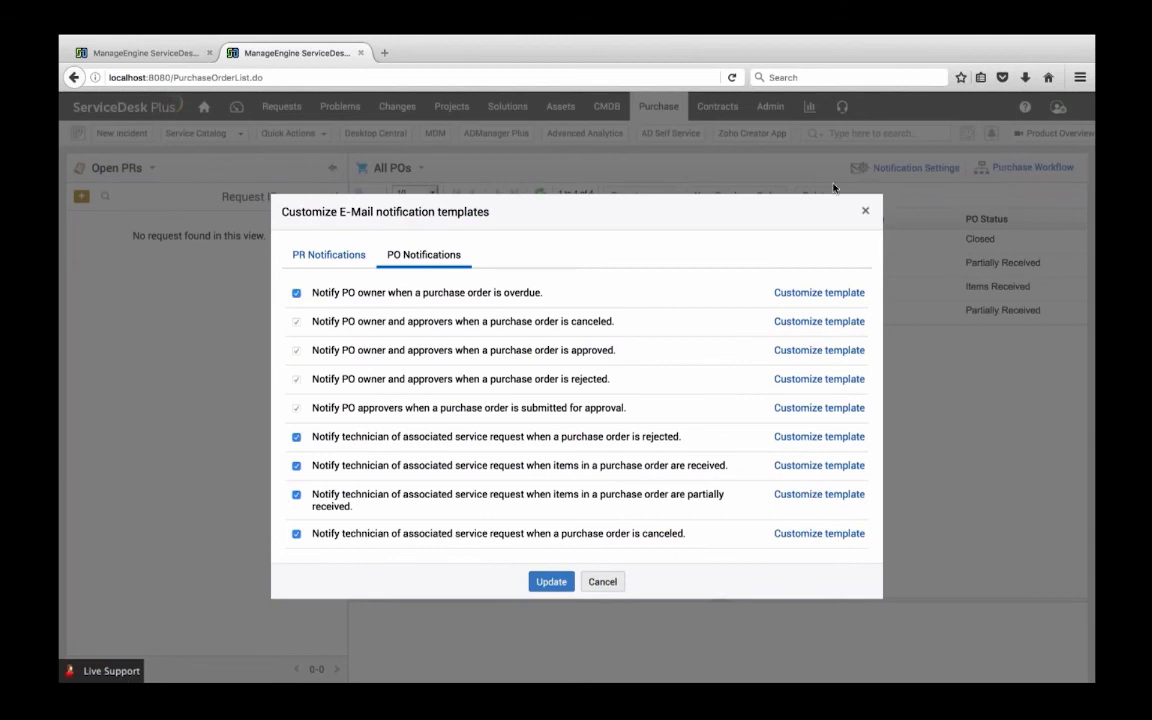
pyautogui.click(309, 257)
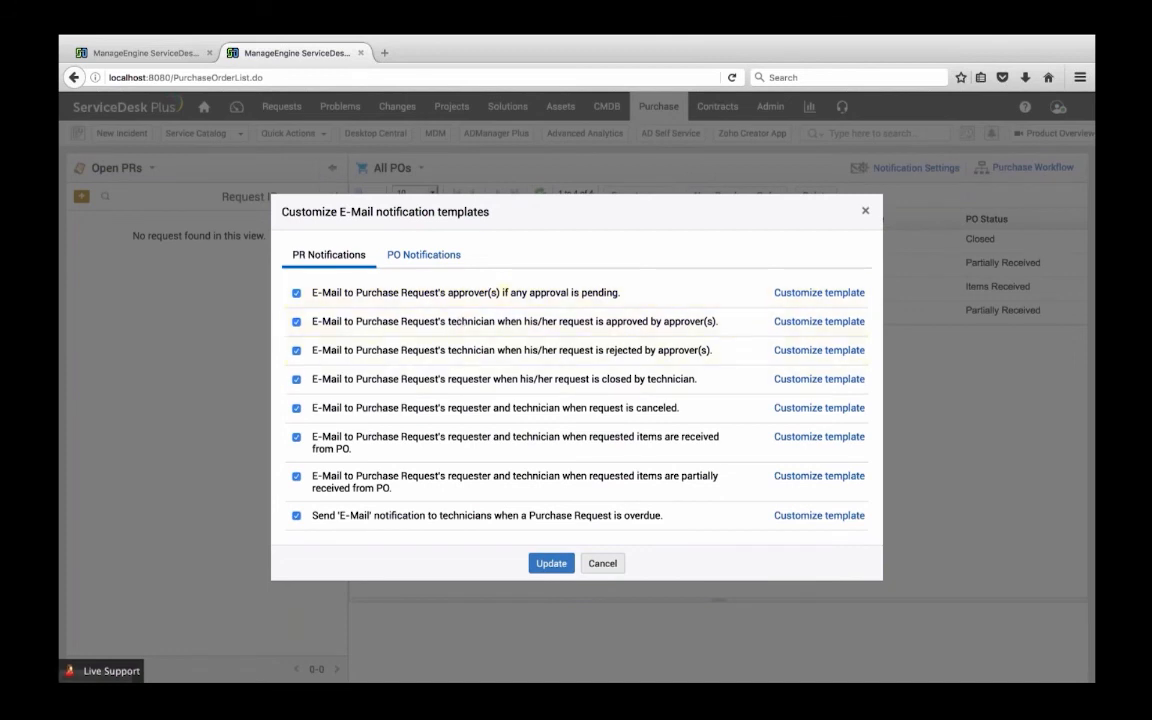
pyautogui.click(399, 258)
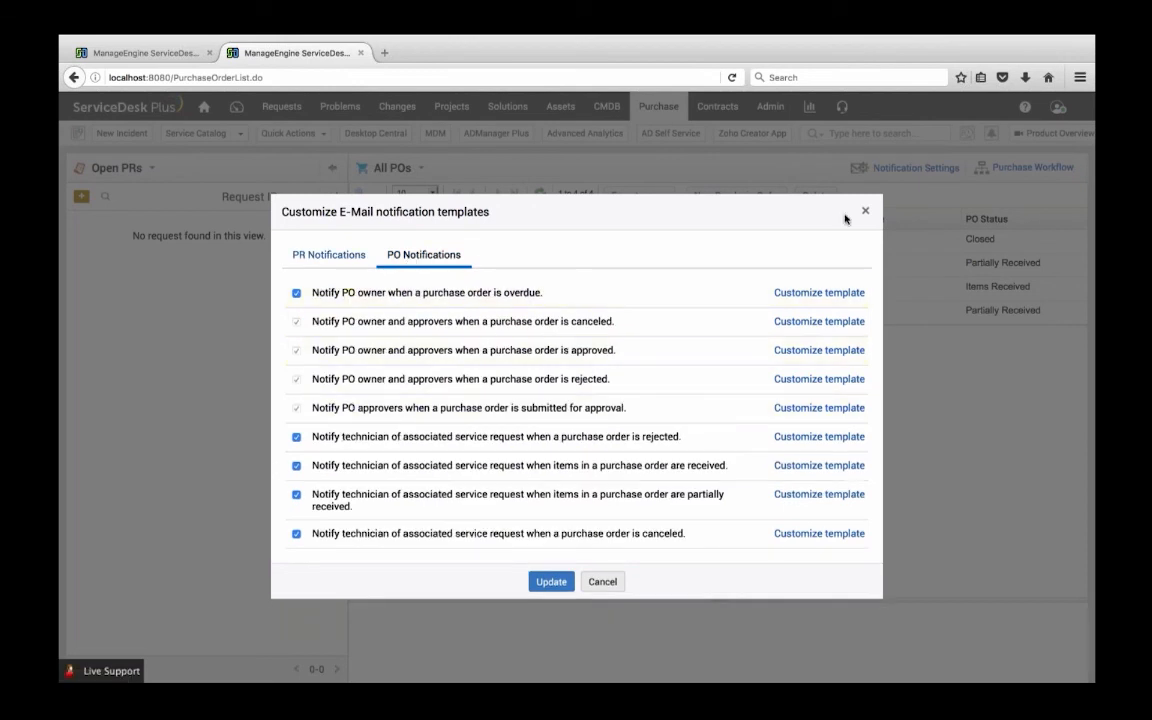
pyautogui.click(865, 211)
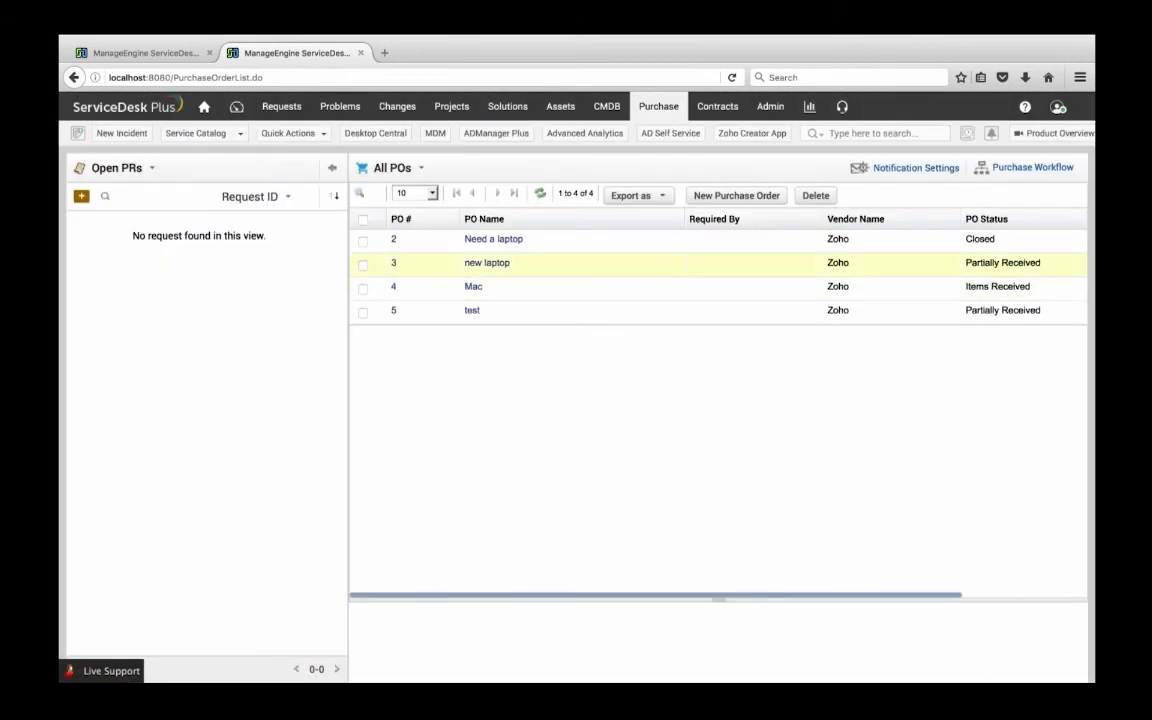
# Review the admin settings for purchase order additional fields, purchase request notifications and purchase request additional fields
pyautogui.click(759, 109)
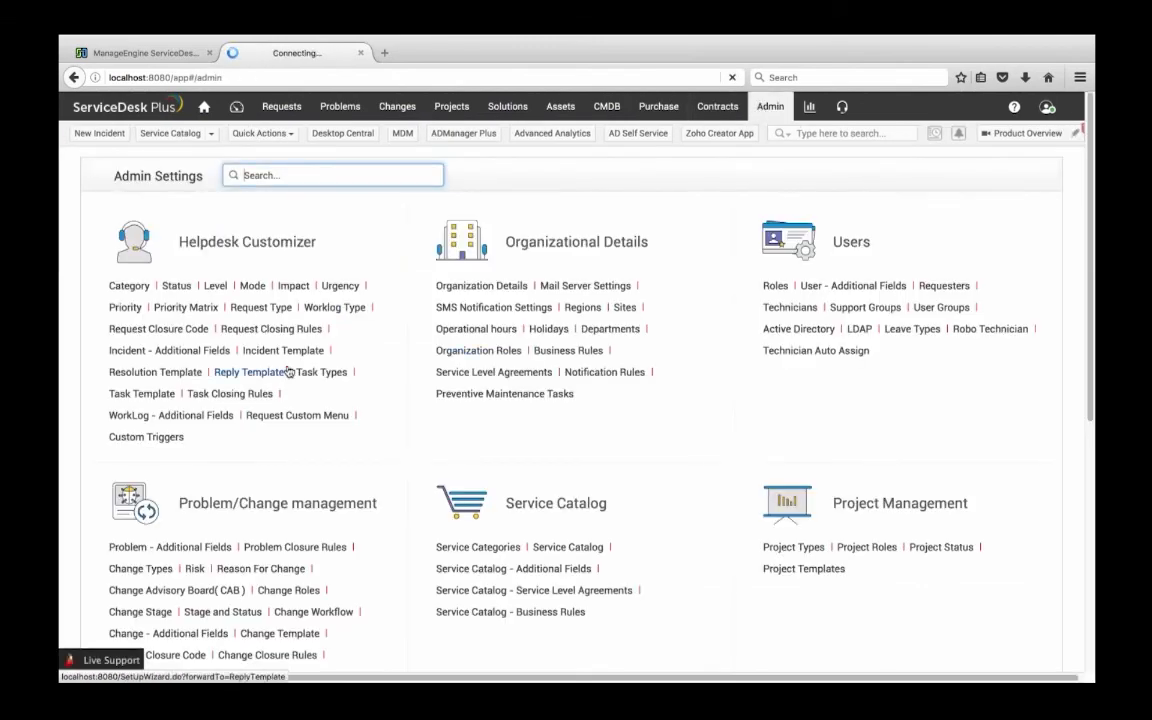
pyautogui.scroll(-5, 288, 372)
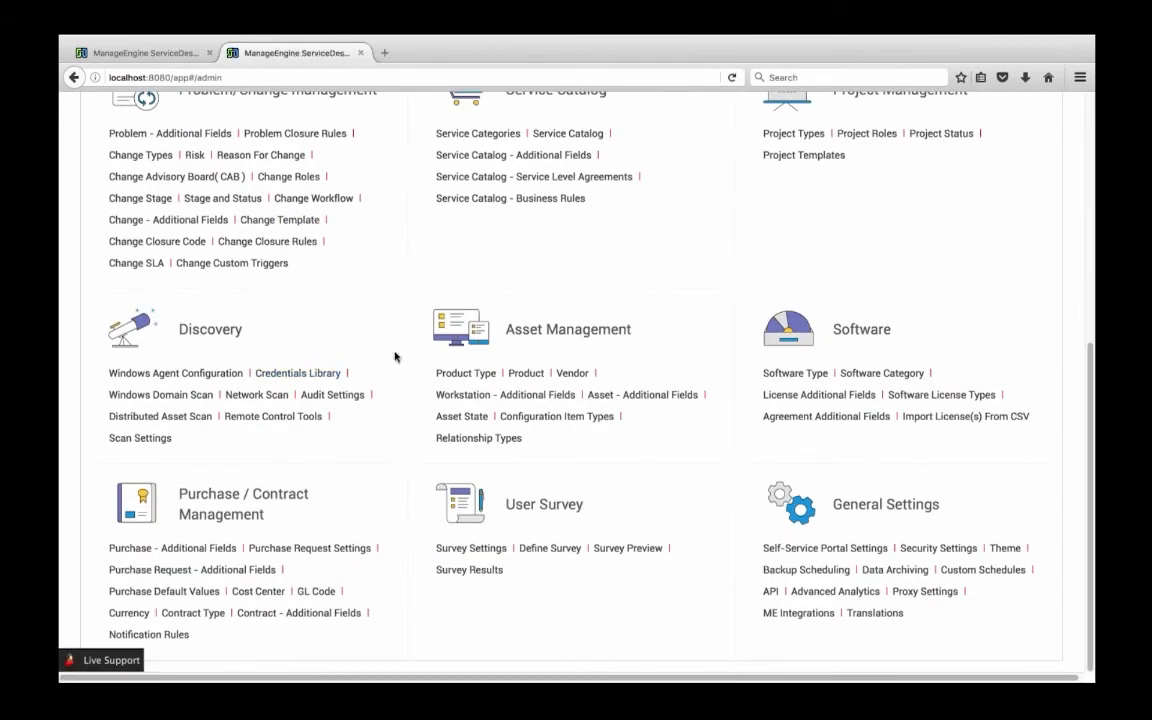
pyautogui.click(182, 549)
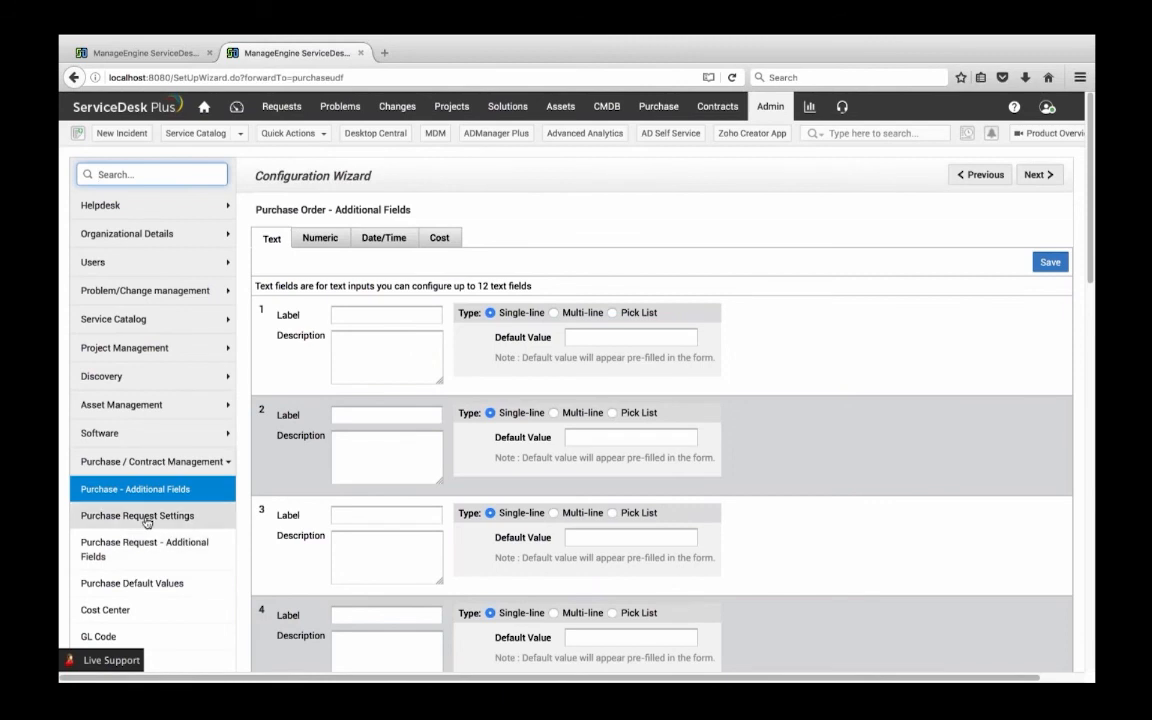
pyautogui.click(147, 516)
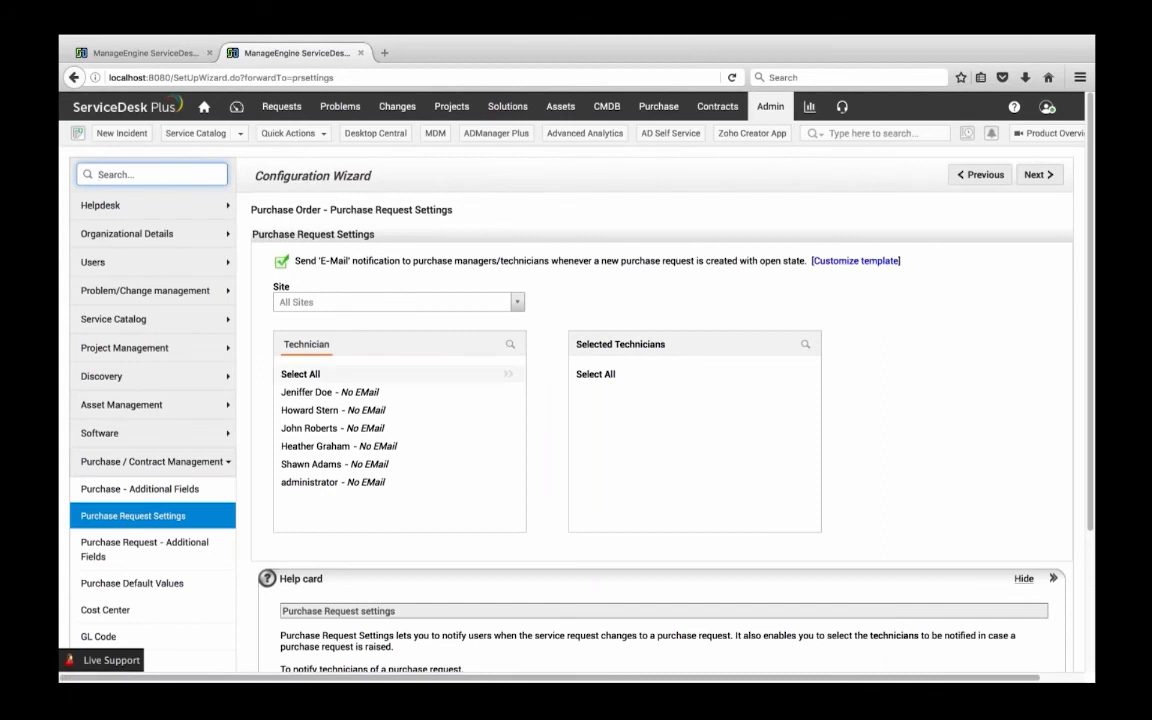
pyautogui.click(143, 564)
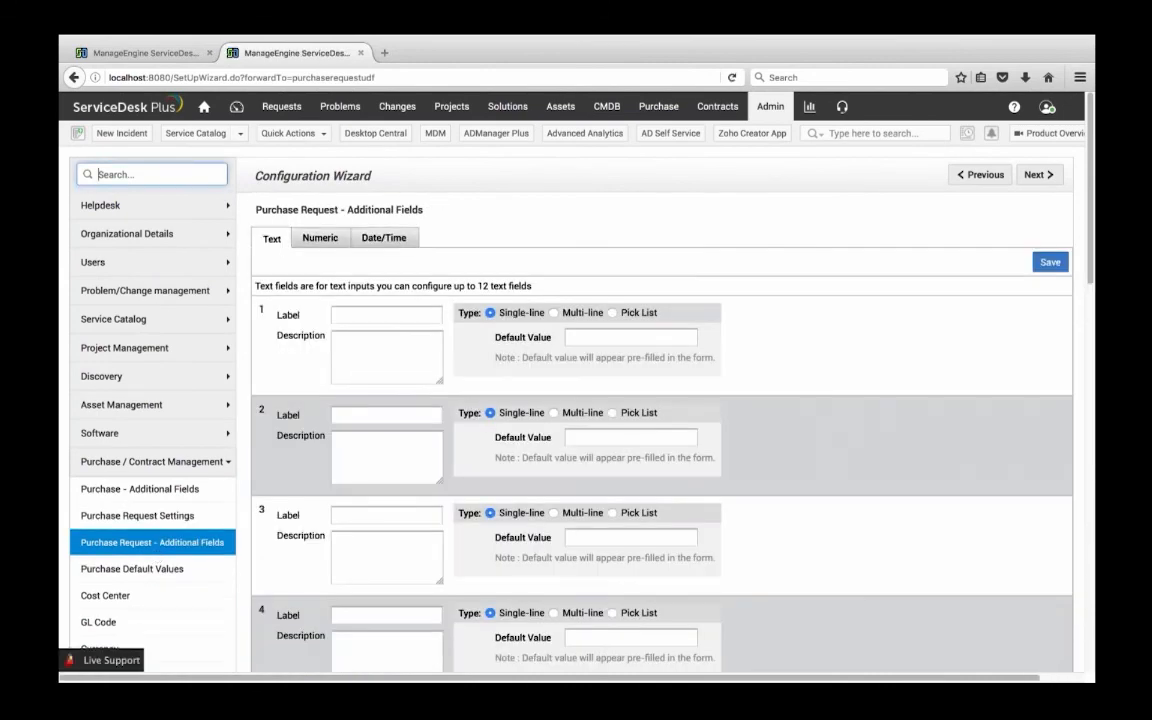
# Examine the purchase default values, including the "PO owner as approver" option
pyautogui.scroll(-1, 129, 514)
pyautogui.click(150, 504)
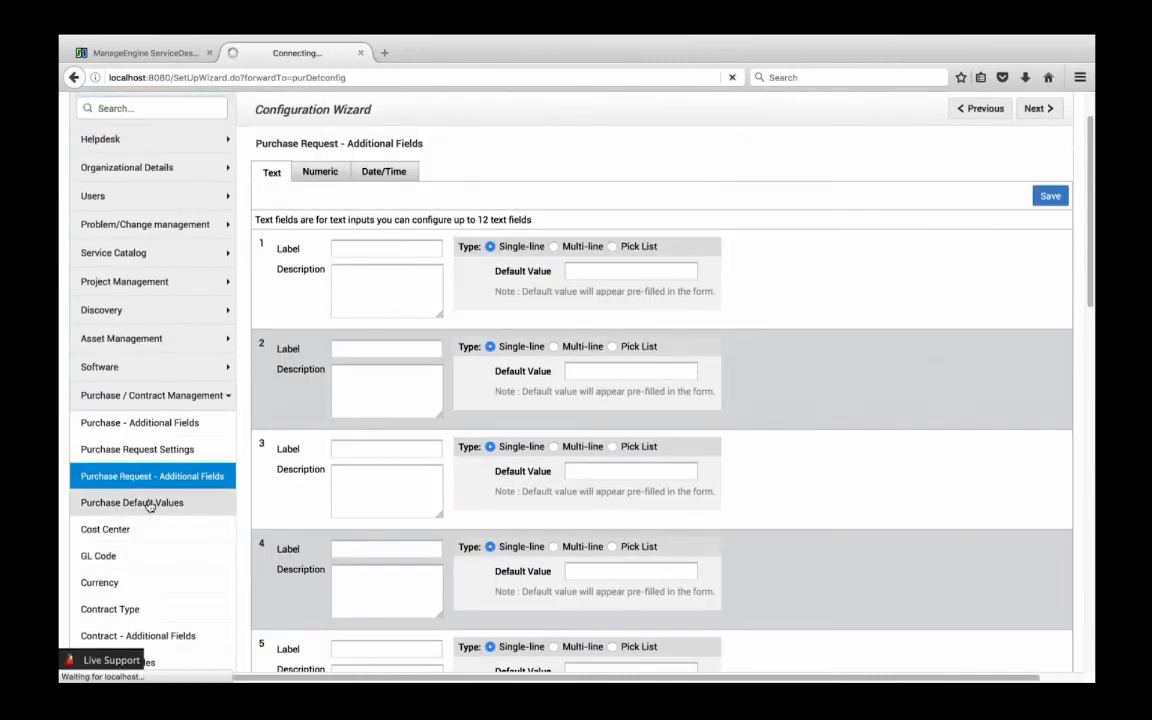
pyautogui.scroll(-1, 252, 501)
pyautogui.scroll(1, 263, 501)
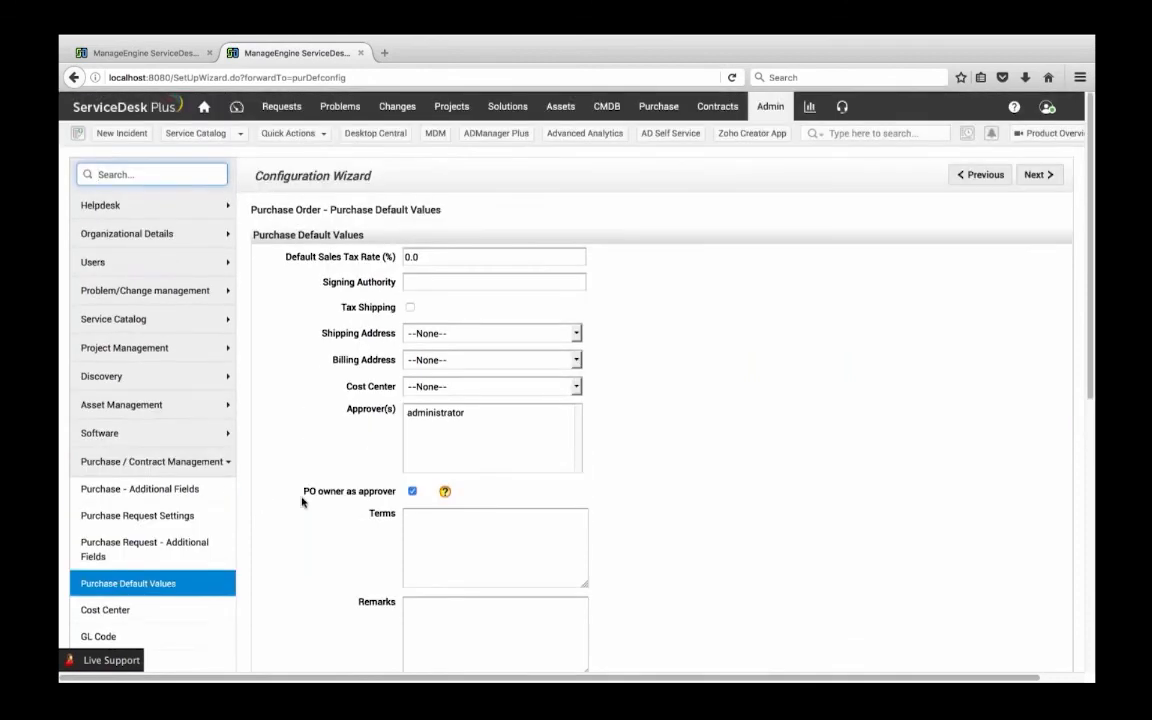
pyautogui.moveTo(302, 502); pyautogui.dragTo(396, 492)
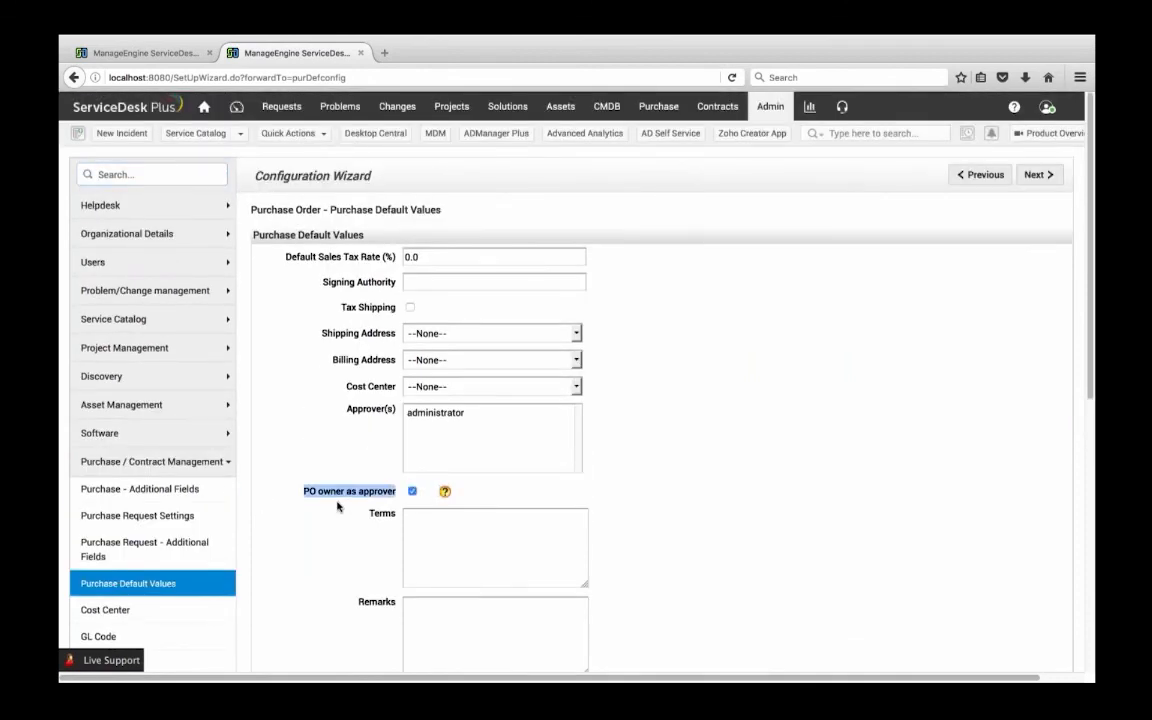
pyautogui.scroll(-1, 340, 505)
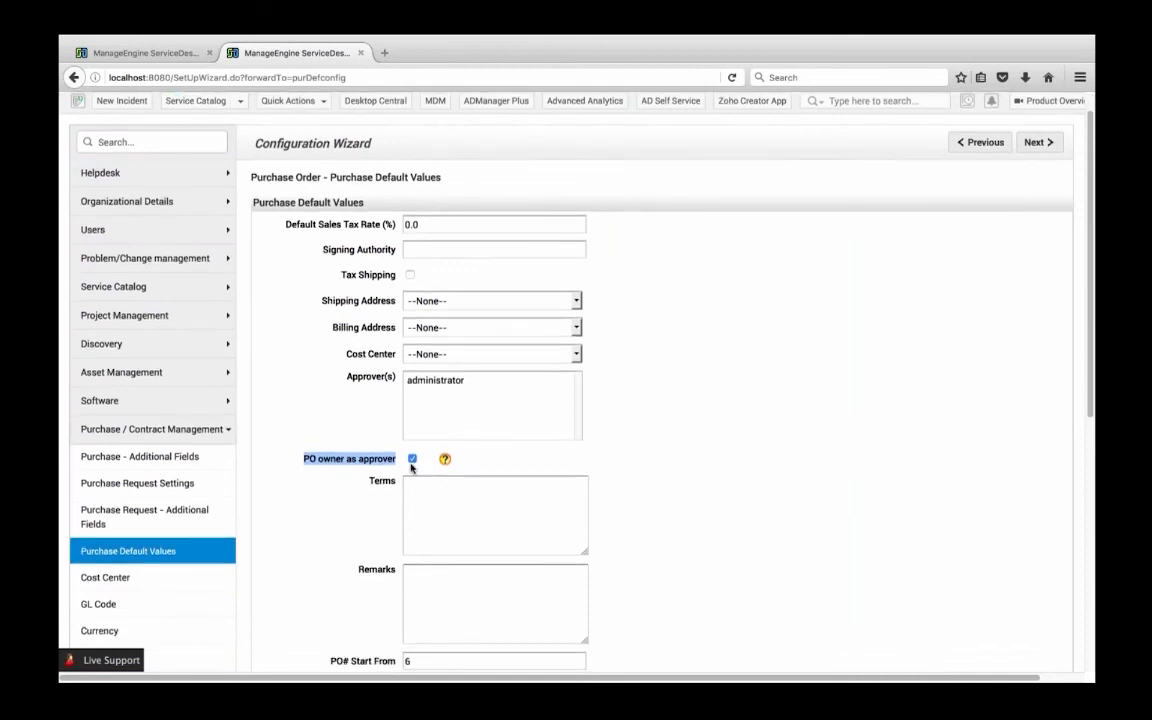
pyautogui.scroll(-3, 149, 545)
# Review the currency and cost center configuration for purchase orders and return to the admin settings overview
pyautogui.click(130, 516)
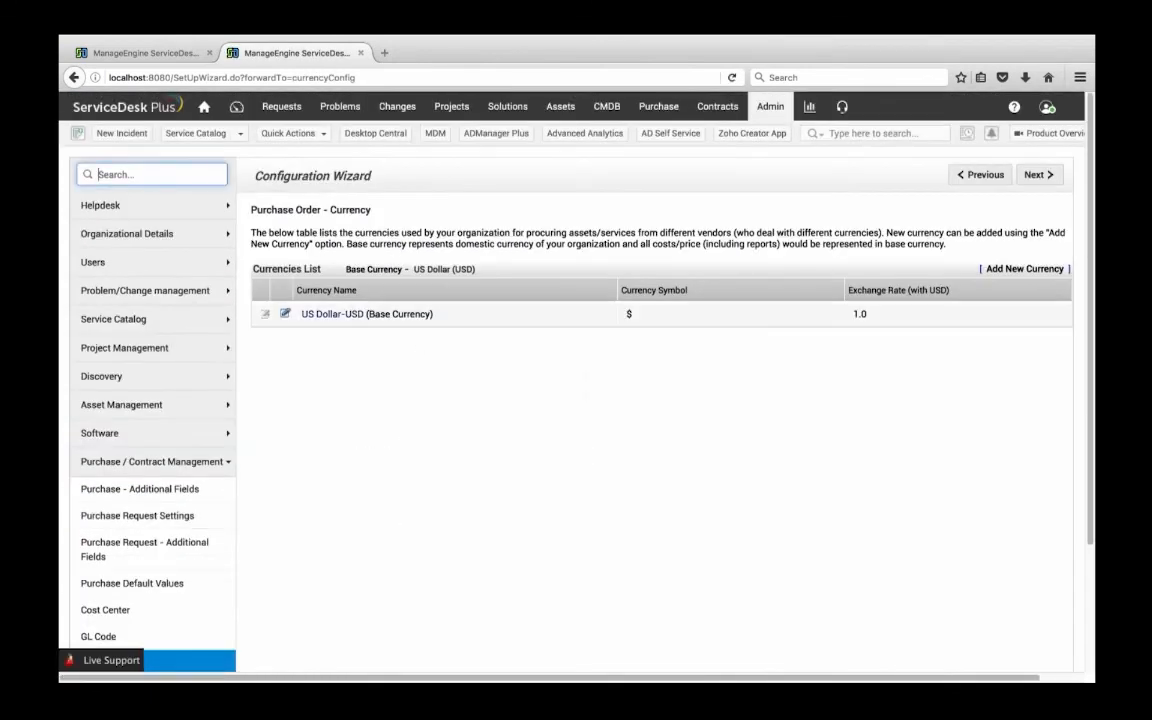
pyautogui.click(117, 610)
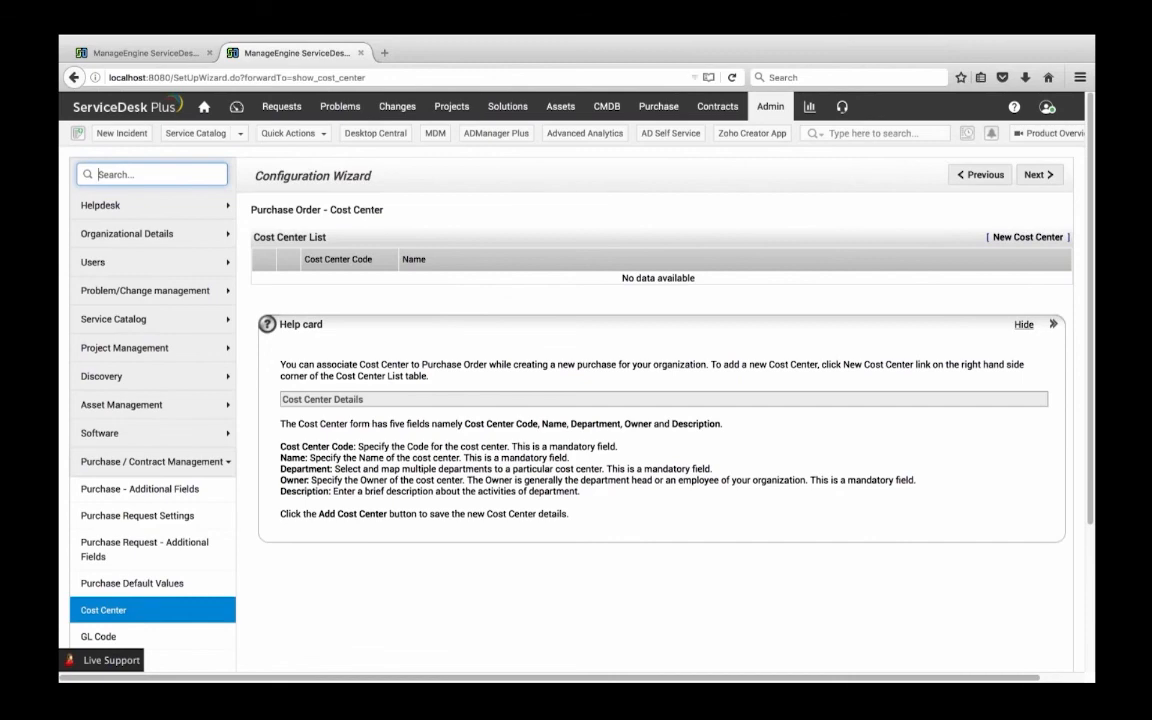
pyautogui.click(770, 106)
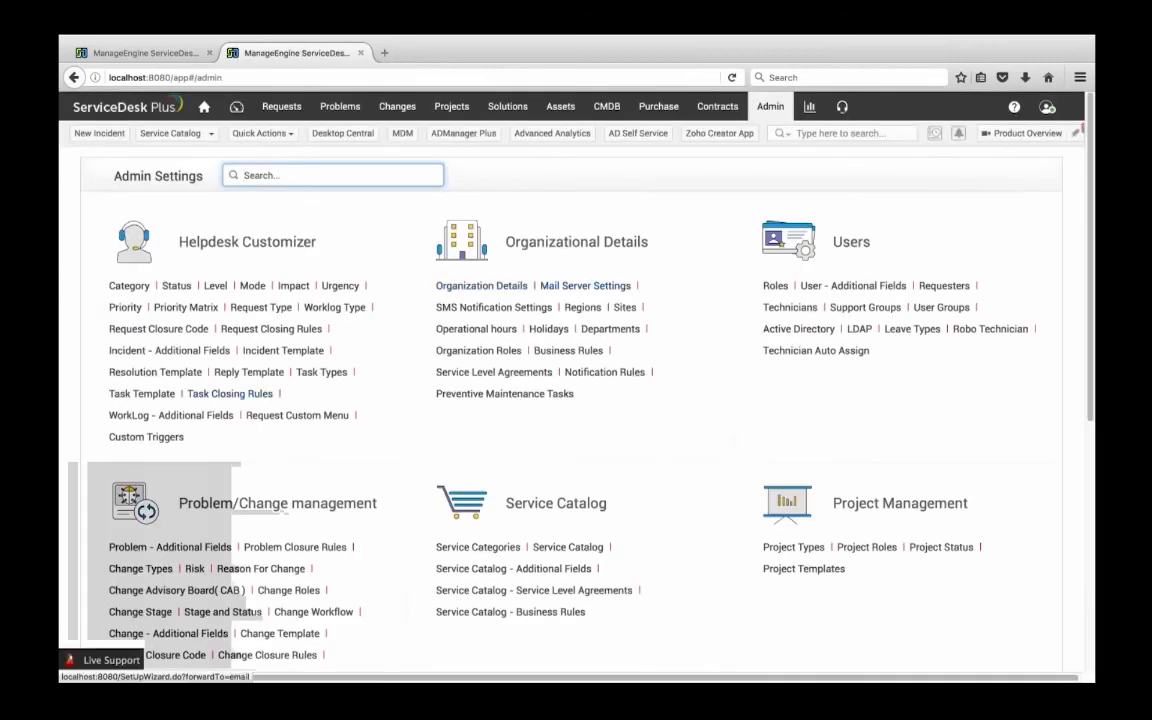
pyautogui.scroll(-7, 576, 400)
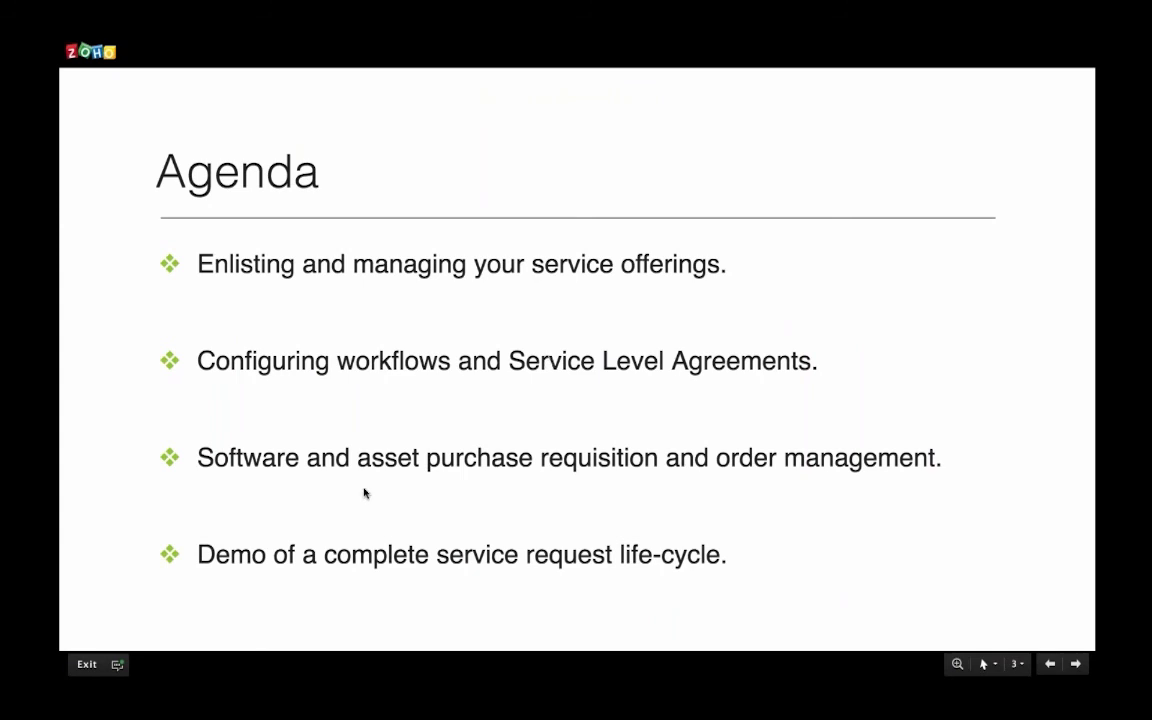
pyautogui.press('Right')
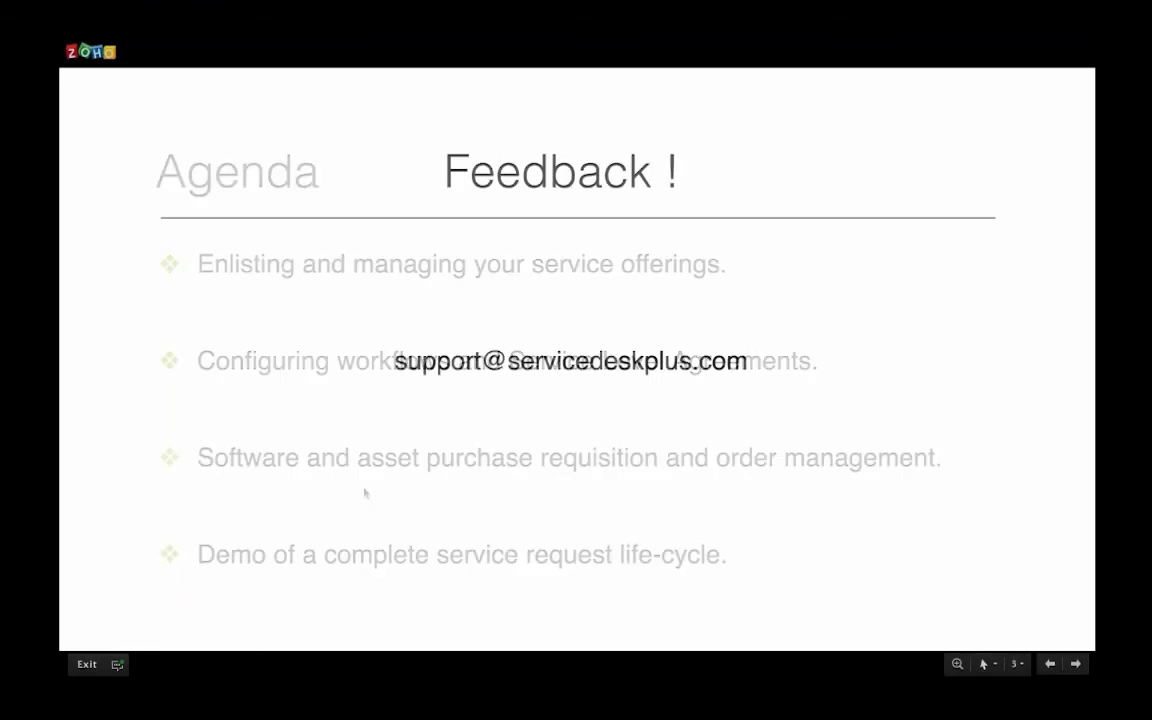